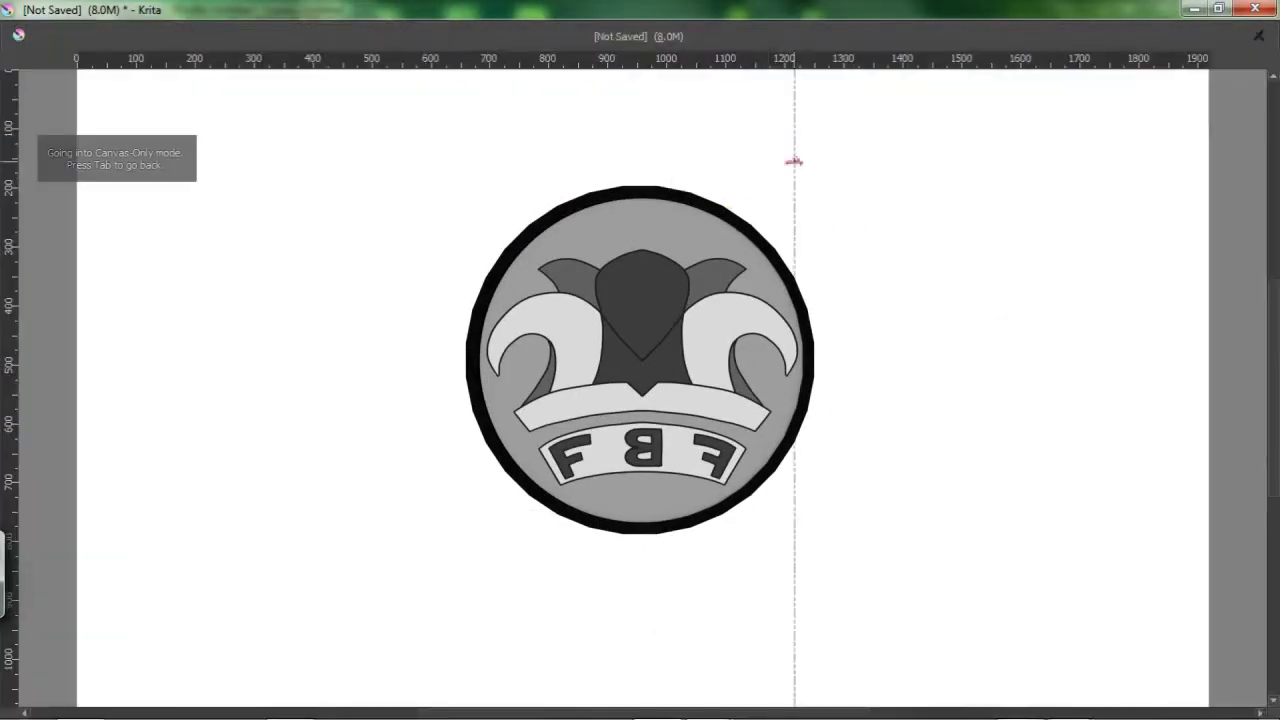
Step: Draw the red head circle, turn mirroring off, and tilt the canvas-only view
{"action": "mouse_move", "coordinate": [795, 160]}
{"action": "left_mouse_down"}
{"action": "mouse_move", "coordinate": [880, 330]}
{"action": "mouse_move", "coordinate": [795, 365]}
{"action": "left_mouse_up"}
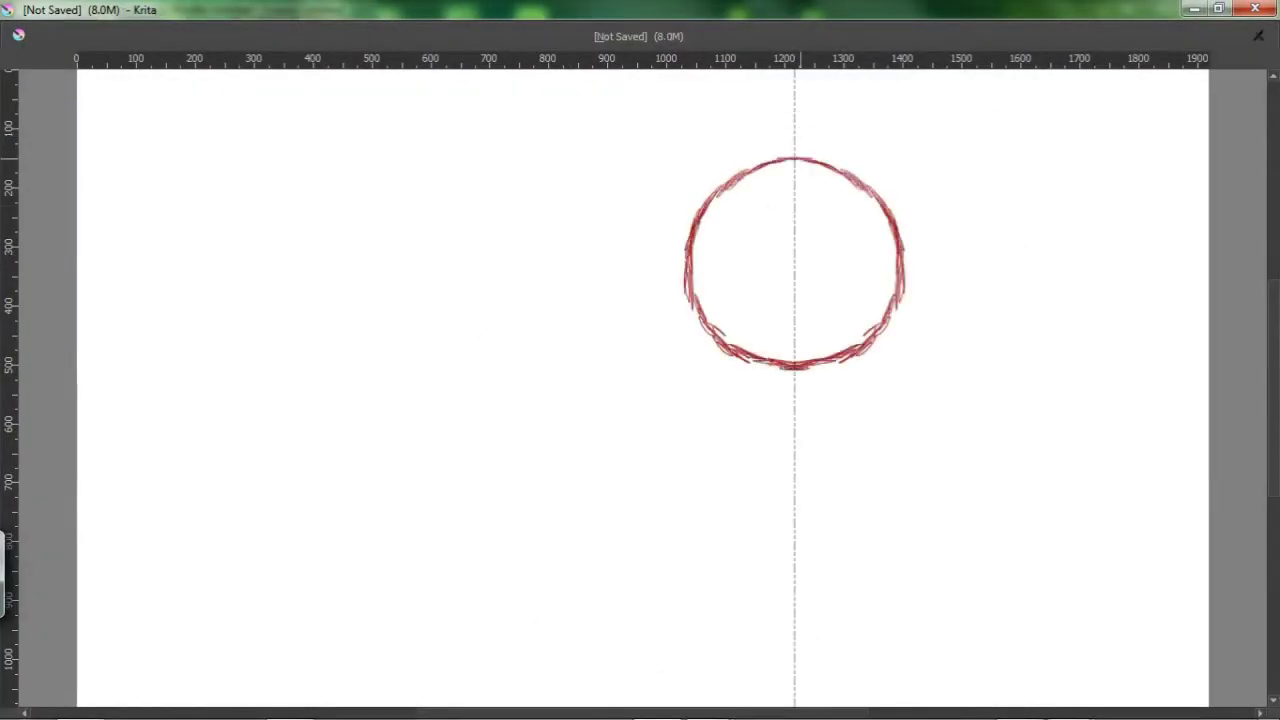
{"action": "right_click", "coordinate": [692, 221]}
{"action": "left_click", "coordinate": [780, 260]}
{"action": "key", "text": "Tab"}
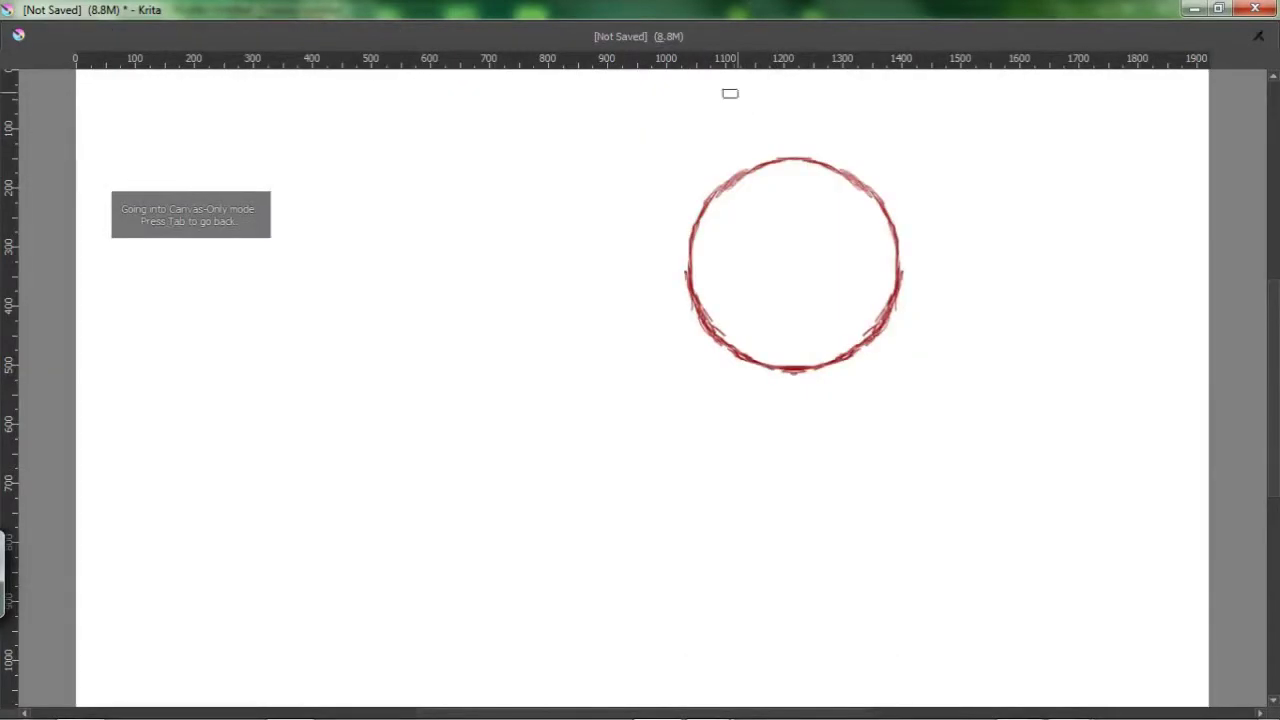
{"action": "left_click_drag", "start_coordinate": [730, 93], "coordinate": [820, 140]}
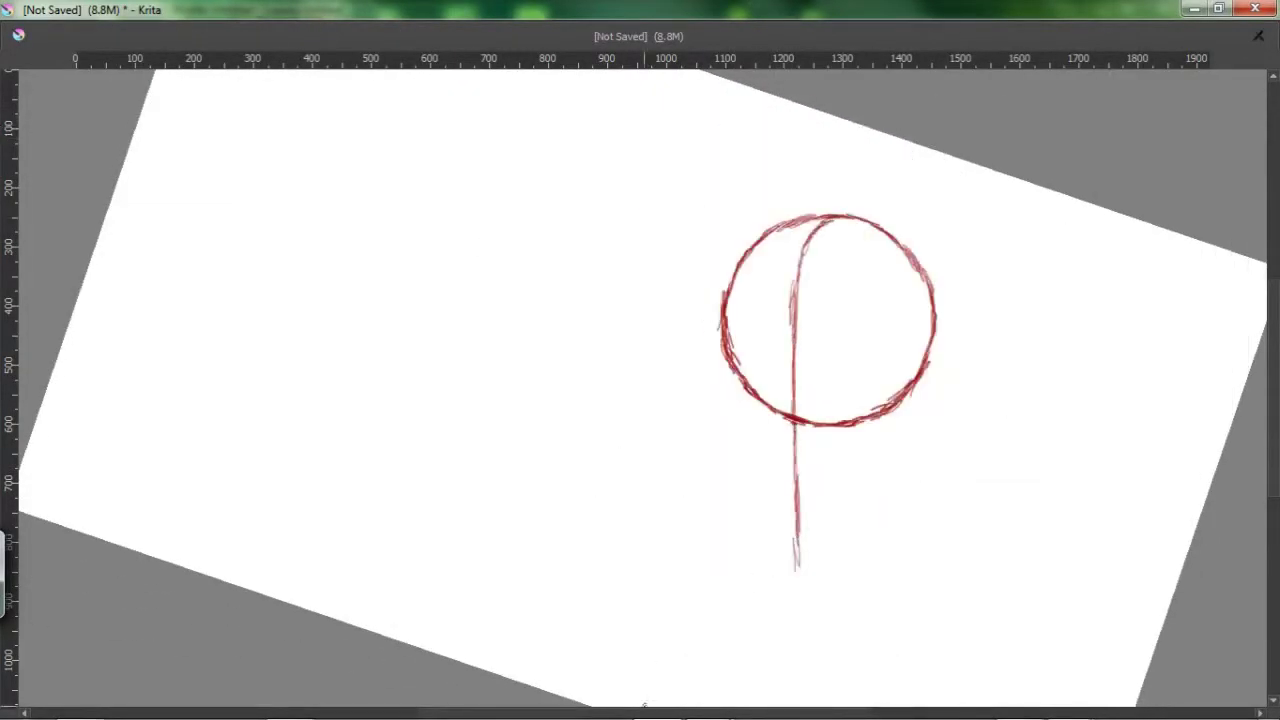
{"action": "left_click_drag", "start_coordinate": [830, 320], "coordinate": [605, 310]}
Step: Add a horizontal guideline across the head and the jaw line below it
{"action": "left_click_drag", "start_coordinate": [640, 352], "coordinate": [705, 348]}
{"action": "right_click", "coordinate": [875, 268]}
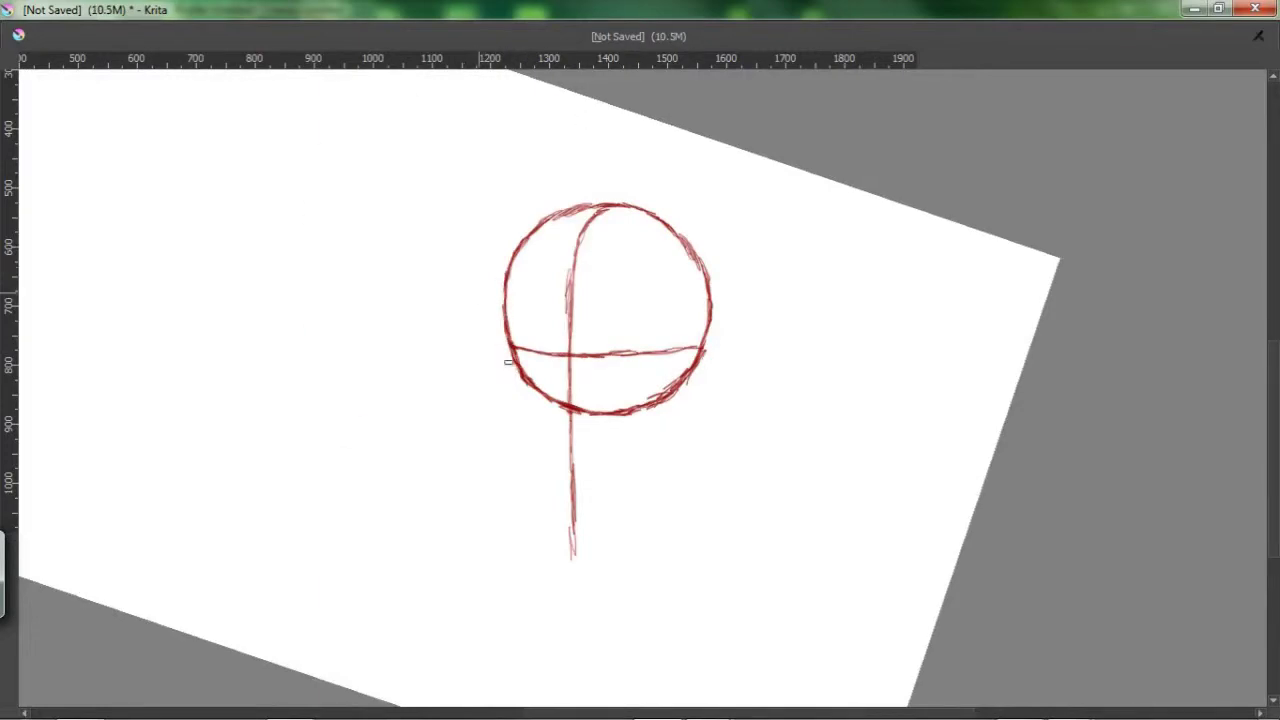
{"action": "right_click", "coordinate": [875, 268]}
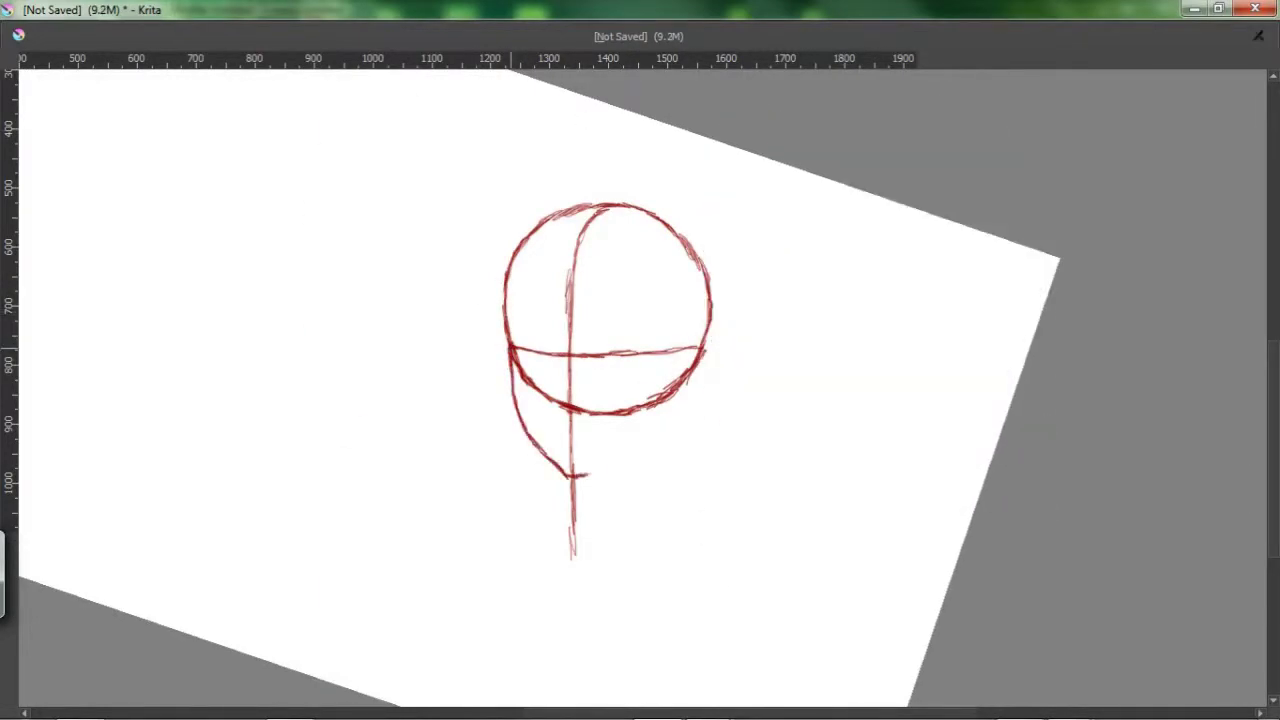
{"action": "mouse_move", "coordinate": [508, 310]}
{"action": "left_mouse_down"}
{"action": "mouse_move", "coordinate": [560, 220]}
{"action": "mouse_move", "coordinate": [652, 212]}
{"action": "left_mouse_up"}
{"action": "right_click", "coordinate": [860, 300]}
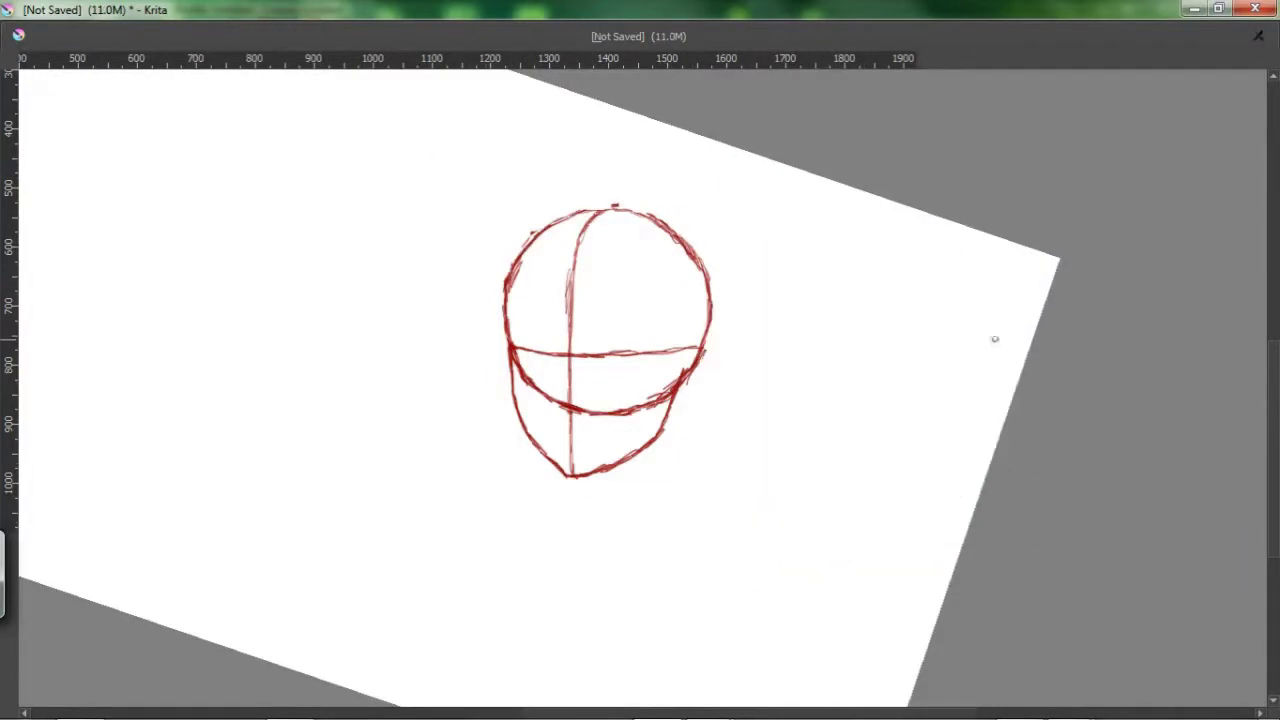
{"action": "scroll", "coordinate": [640, 360], "scroll_direction": "up", "scroll_amount": 4}
Step: Sketch the nose below the eye line and the jaw down to the chin
{"action": "left_click_drag", "start_coordinate": [460, 350], "coordinate": [435, 385]}
{"action": "mouse_move", "coordinate": [485, 372]}
{"action": "left_mouse_down"}
{"action": "mouse_move", "coordinate": [443, 515]}
{"action": "mouse_move", "coordinate": [480, 635]}
{"action": "left_mouse_up"}
{"action": "right_click", "coordinate": [780, 270]}
{"action": "left_click_drag", "start_coordinate": [410, 418], "coordinate": [460, 405]}
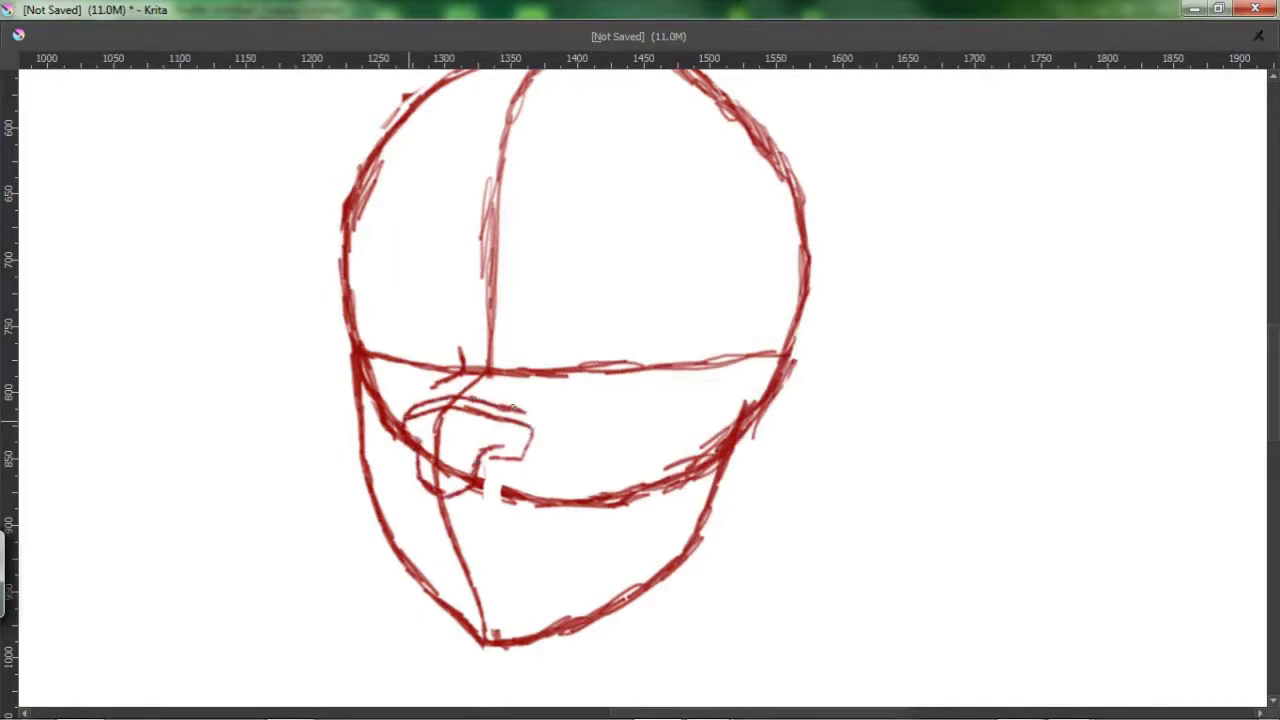
Step: Erase stray lines around the nose, then darken the strokes beside it
{"action": "mouse_move", "coordinate": [488, 470]}
{"action": "left_mouse_down"}
{"action": "mouse_move", "coordinate": [440, 470]}
{"action": "mouse_move", "coordinate": [390, 400]}
{"action": "left_mouse_up"}
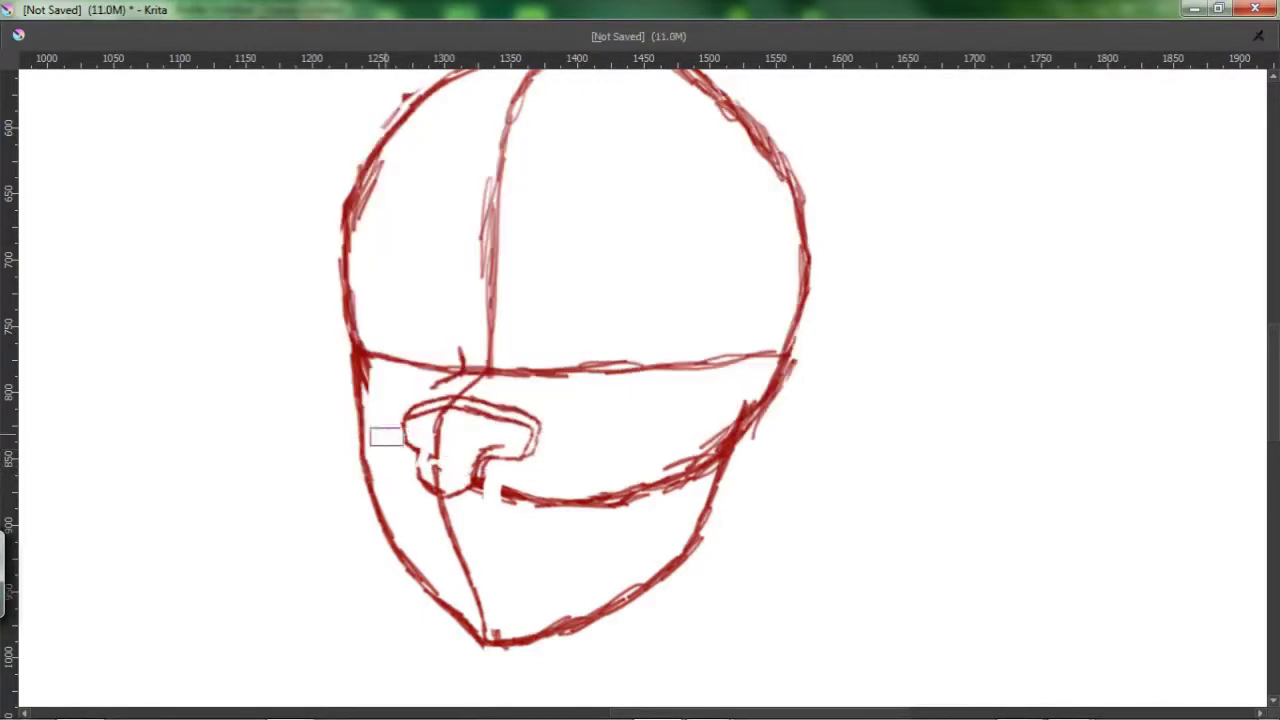
{"action": "left_click_drag", "start_coordinate": [500, 498], "coordinate": [700, 470]}
{"action": "right_click", "coordinate": [780, 270]}
{"action": "left_click", "coordinate": [900, 200]}
{"action": "right_click", "coordinate": [780, 370]}
{"action": "left_click_drag", "start_coordinate": [428, 487], "coordinate": [404, 405]}
Step: Draw both eyebrows and the mouth line
{"action": "left_click_drag", "start_coordinate": [508, 368], "coordinate": [558, 325]}
{"action": "left_click_drag", "start_coordinate": [530, 335], "coordinate": [665, 300]}
{"action": "left_click_drag", "start_coordinate": [465, 358], "coordinate": [370, 318]}
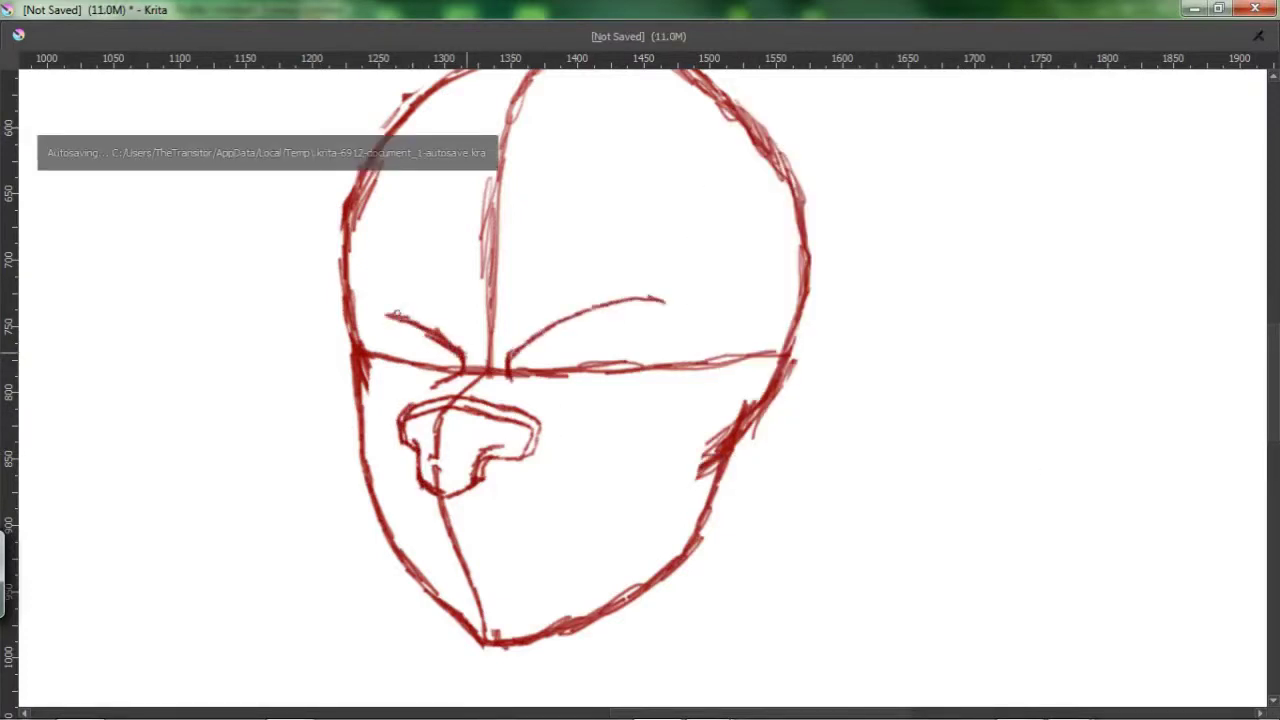
{"action": "left_click_drag", "start_coordinate": [460, 562], "coordinate": [632, 556]}
{"action": "left_click_drag", "start_coordinate": [566, 526], "coordinate": [592, 516]}
Step: Draw the right eye and add extra arcs and hatching to the brows
{"action": "left_click_drag", "start_coordinate": [522, 370], "coordinate": [640, 352]}
{"action": "left_click_drag", "start_coordinate": [640, 352], "coordinate": [660, 378]}
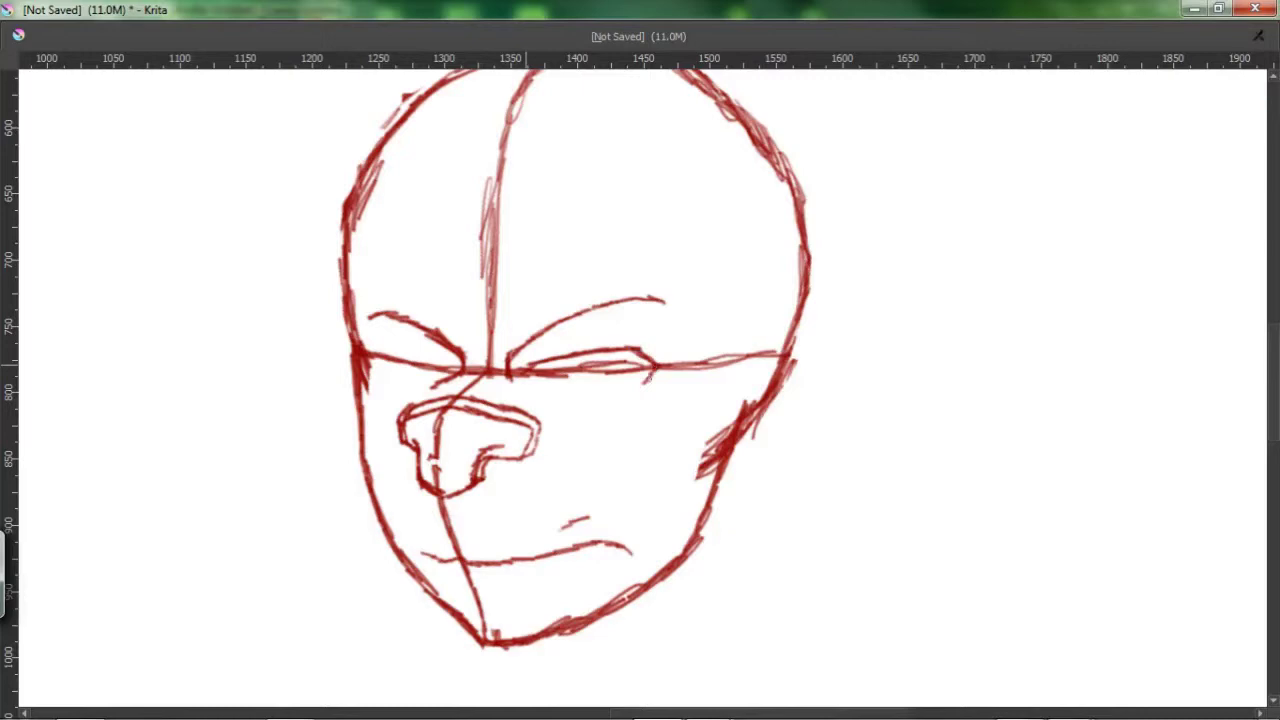
{"action": "left_click_drag", "start_coordinate": [576, 380], "coordinate": [656, 370]}
{"action": "left_click_drag", "start_coordinate": [508, 340], "coordinate": [644, 295]}
{"action": "left_click_drag", "start_coordinate": [372, 312], "coordinate": [456, 330]}
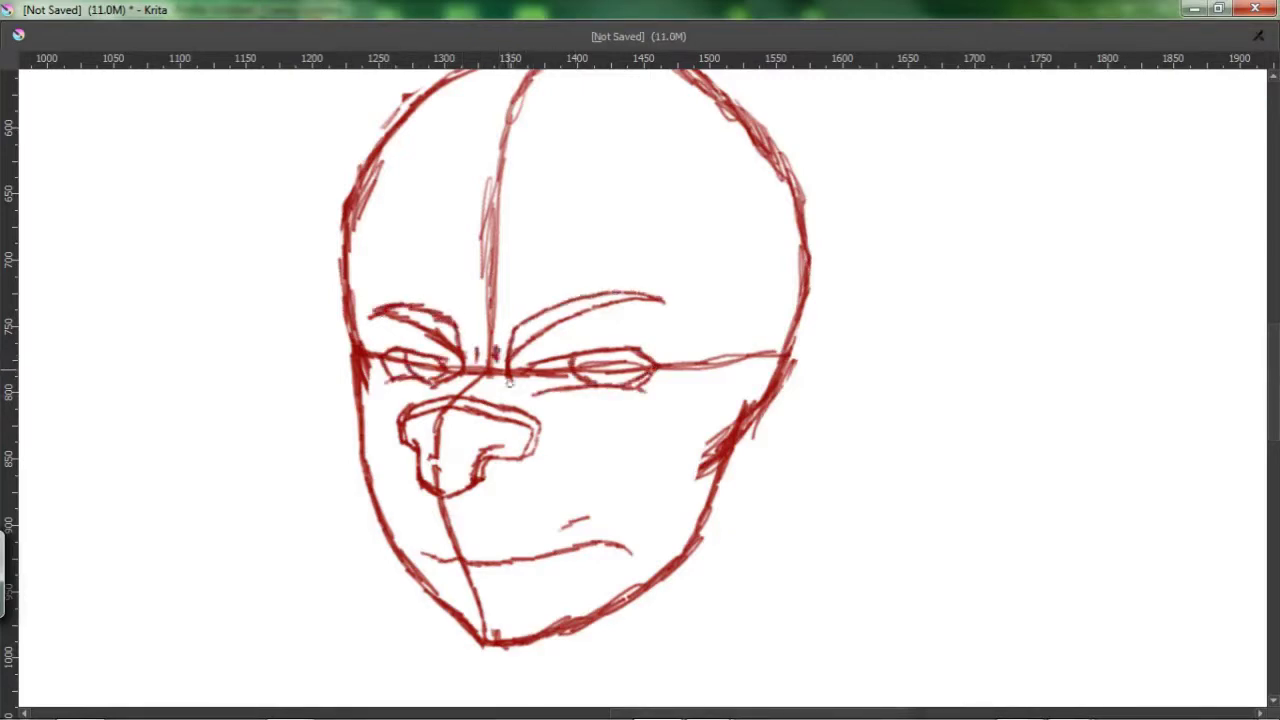
Step: Sketch the two large ears, redrawing their outlines after undoing stray strokes
{"action": "right_click", "coordinate": [860, 460]}
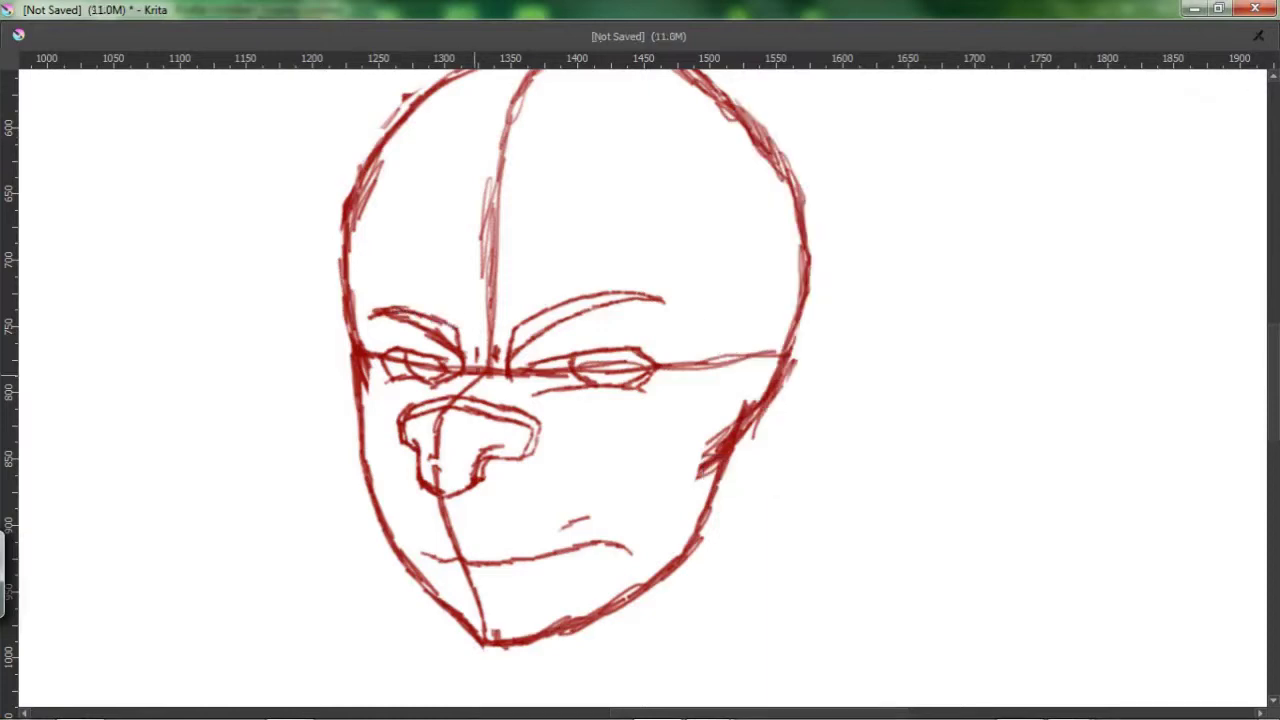
{"action": "left_click_drag", "start_coordinate": [800, 290], "coordinate": [790, 450]}
{"action": "left_click_drag", "start_coordinate": [345, 295], "coordinate": [355, 445]}
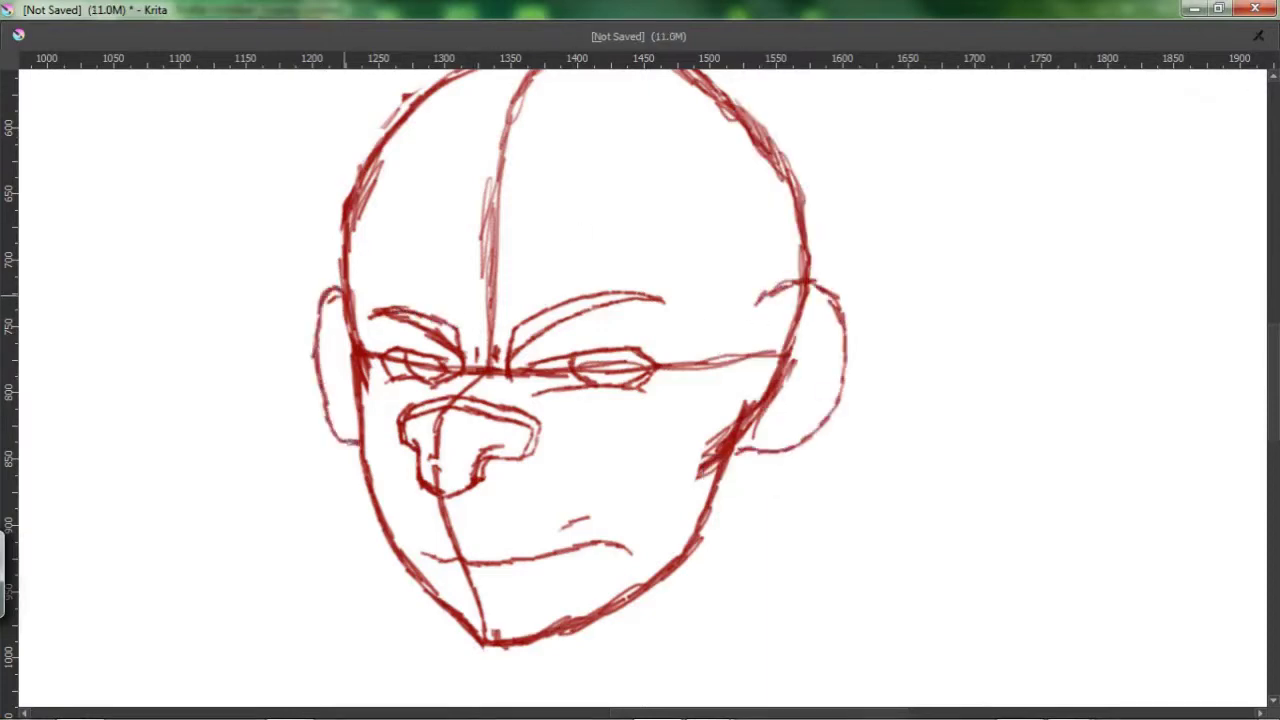
{"action": "left_click_drag", "start_coordinate": [760, 310], "coordinate": [820, 420]}
{"action": "key", "text": "ctrl+z"}
{"action": "key", "text": "ctrl+z"}
{"action": "key", "text": "ctrl+z"}
{"action": "left_click_drag", "start_coordinate": [758, 340], "coordinate": [754, 510]}
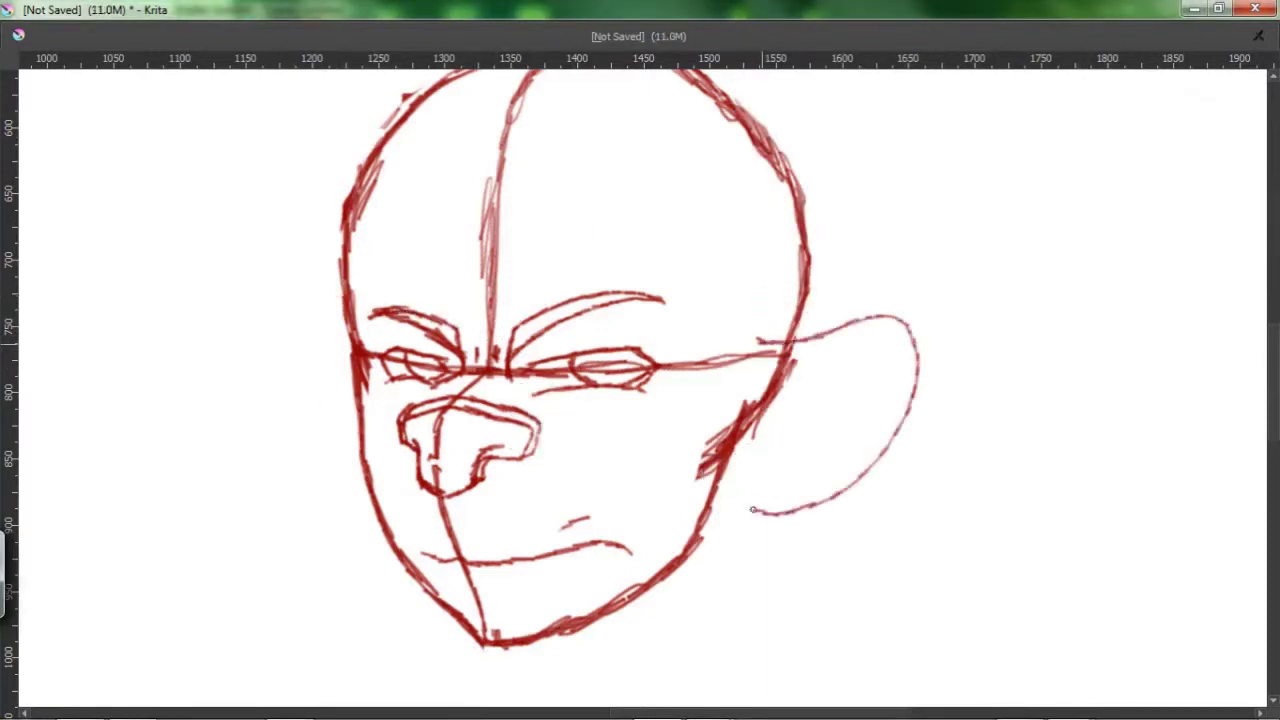
{"action": "left_click_drag", "start_coordinate": [338, 326], "coordinate": [345, 500]}
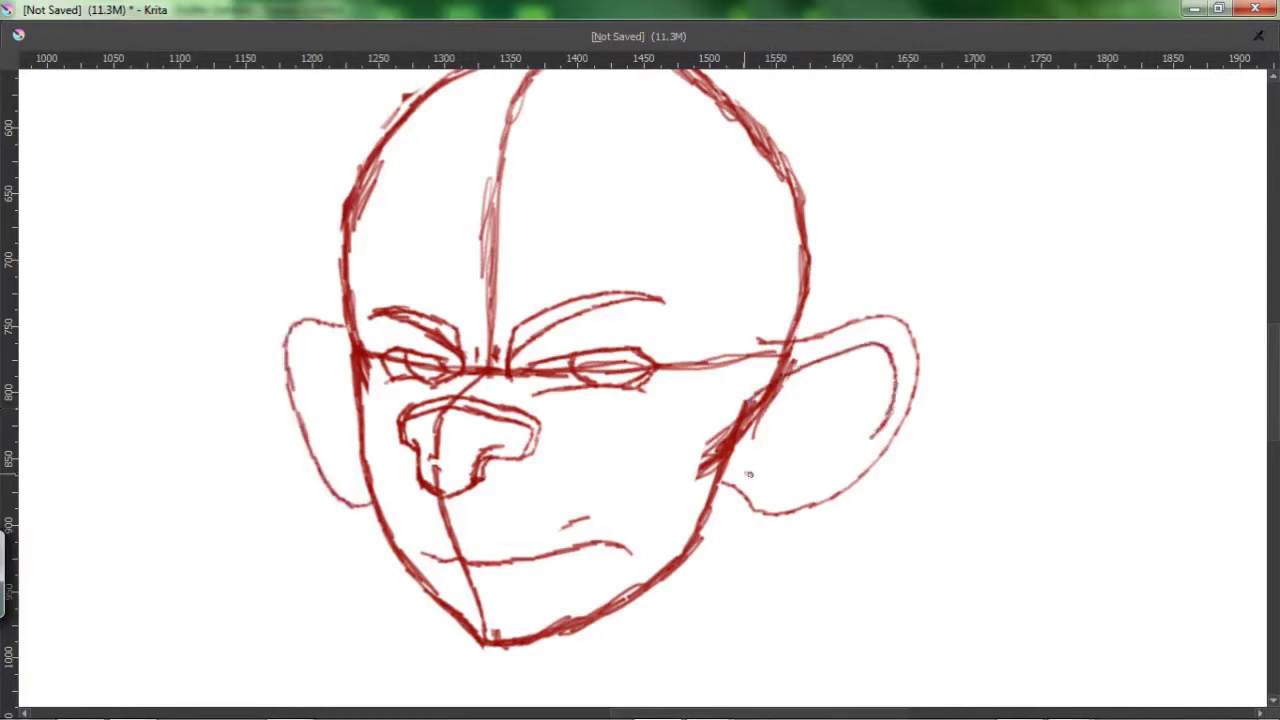
{"action": "left_click_drag", "start_coordinate": [310, 355], "coordinate": [318, 400]}
Step: Sketch the front and back of the neck below the jaw
{"action": "key", "text": "Tab"}
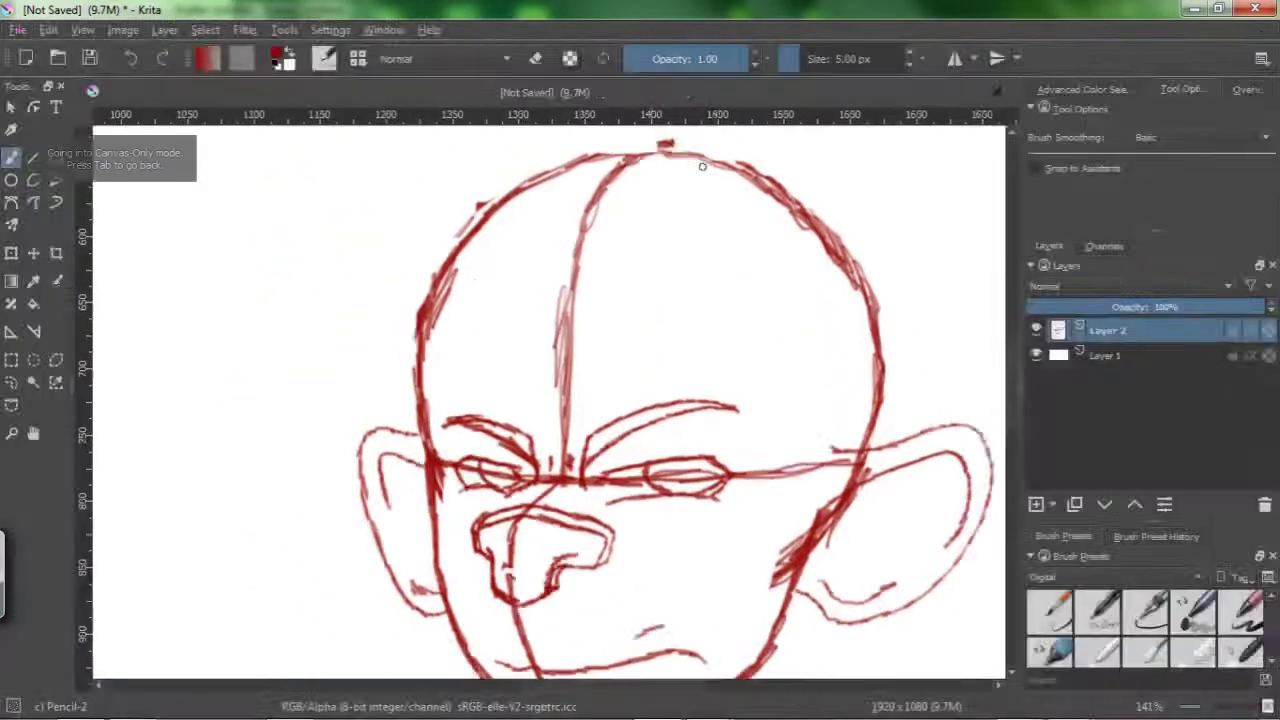
{"action": "key", "text": "Tab"}
{"action": "scroll", "coordinate": [264, 315], "scroll_direction": "down", "scroll_amount": 2}
{"action": "left_click_drag", "start_coordinate": [650, 375], "coordinate": [645, 470]}
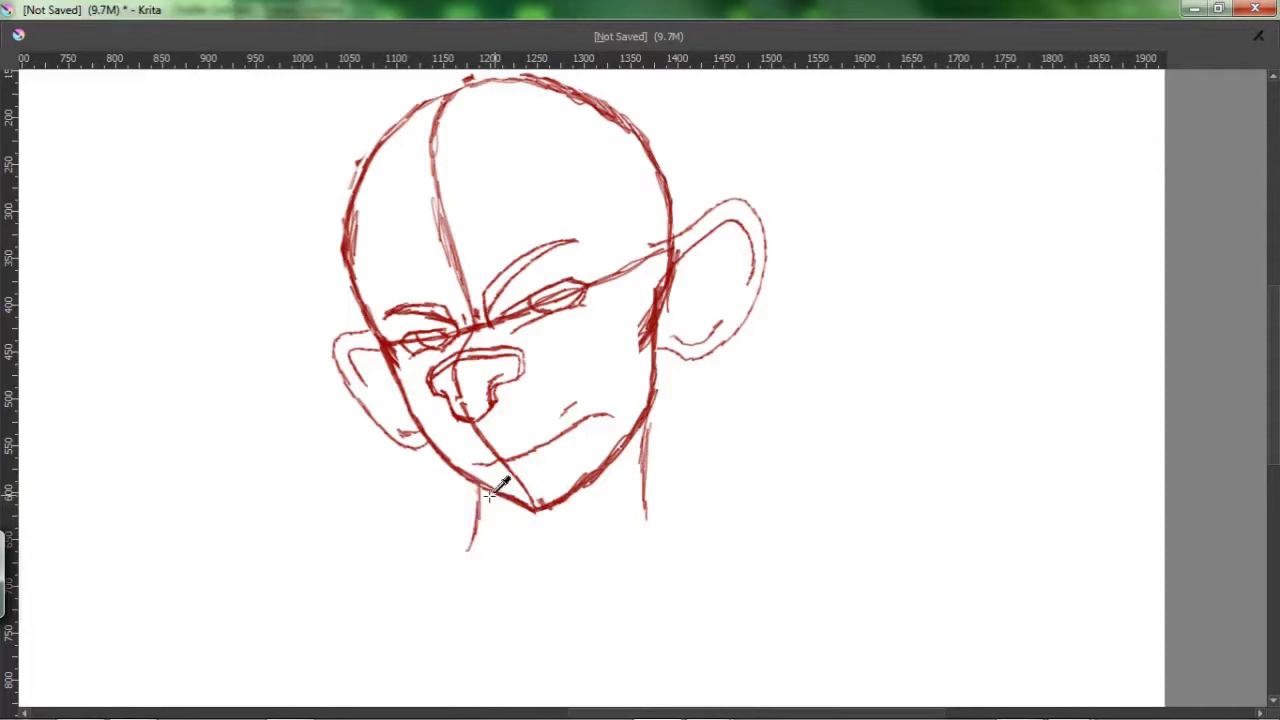
{"action": "left_click_drag", "start_coordinate": [497, 490], "coordinate": [470, 548]}
{"action": "left_click_drag", "start_coordinate": [615, 478], "coordinate": [500, 615]}
Step: Pick a pencil preset and draw both shoulder lines from the neck
{"action": "right_click", "coordinate": [400, 270]}
{"action": "right_click", "coordinate": [870, 460]}
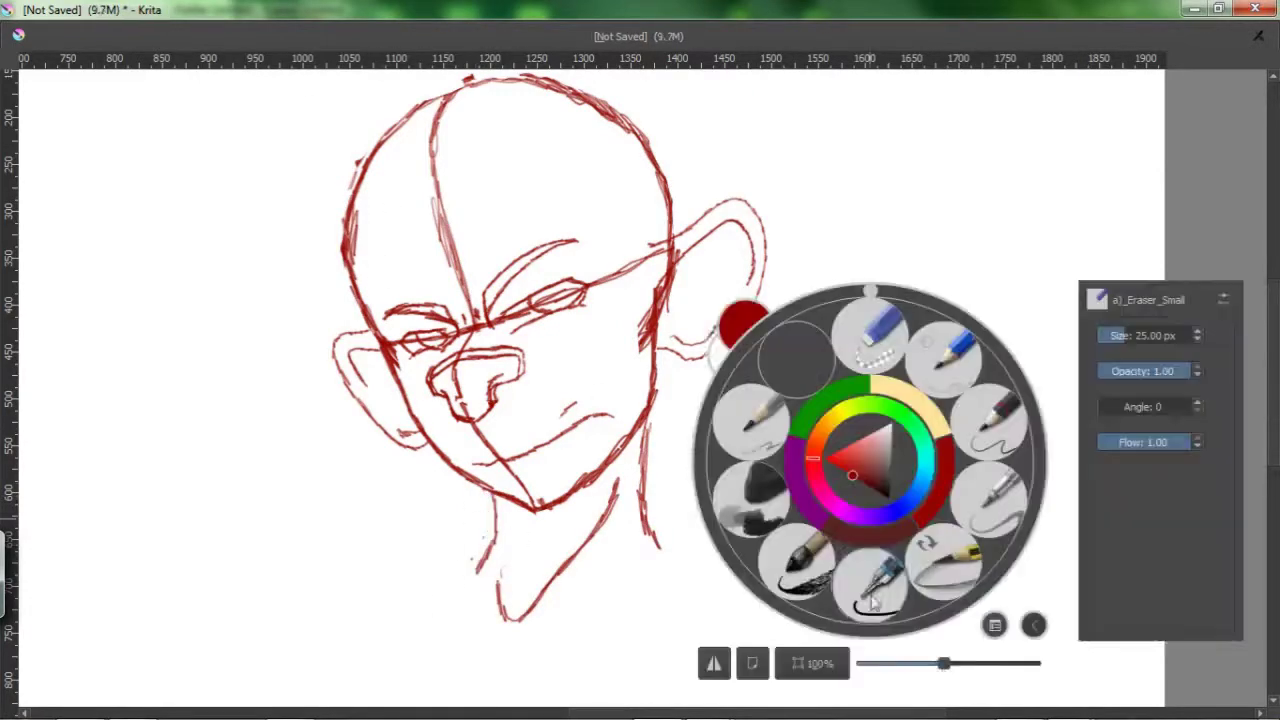
{"action": "left_click", "coordinate": [875, 590]}
{"action": "left_click", "coordinate": [890, 370]}
{"action": "left_click_drag", "start_coordinate": [648, 480], "coordinate": [845, 700]}
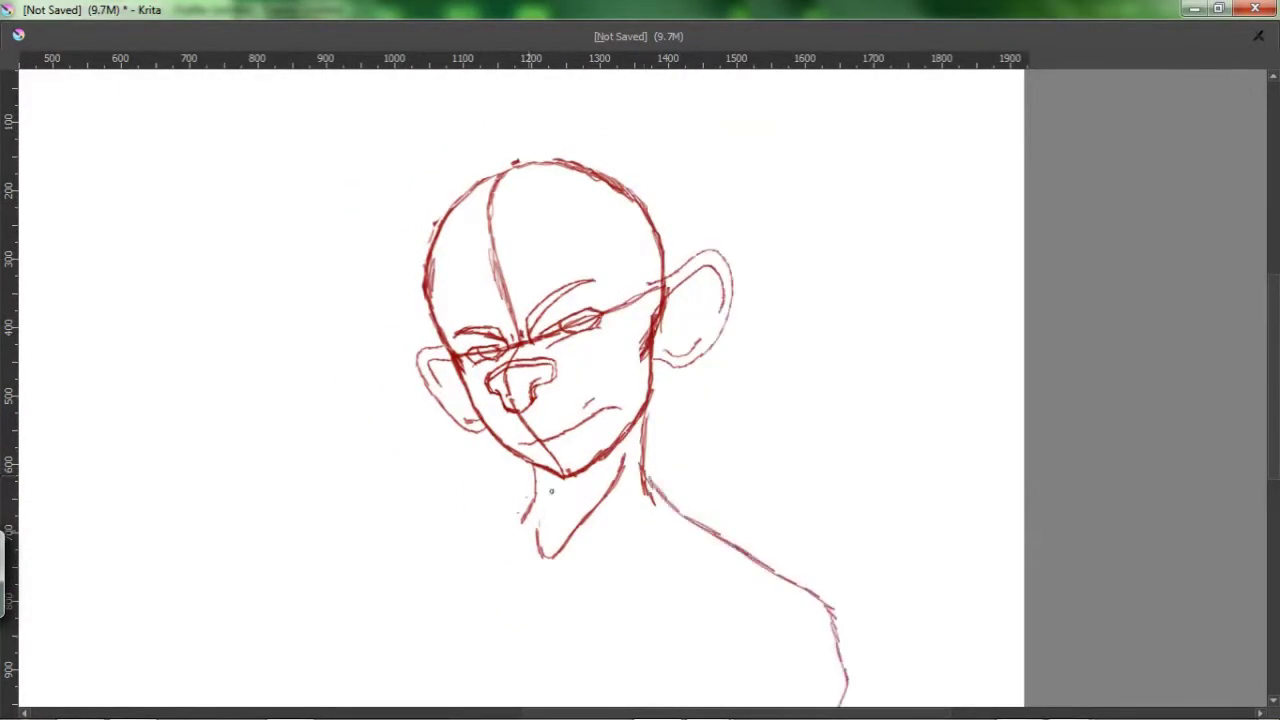
{"action": "left_click_drag", "start_coordinate": [535, 510], "coordinate": [445, 680]}
{"action": "scroll", "coordinate": [500, 530], "scroll_direction": "down", "scroll_amount": 2}
Step: Add the collarbone, the torso's left side and the right arm curve
{"action": "left_click_drag", "start_coordinate": [445, 560], "coordinate": [438, 680]}
{"action": "mouse_move", "coordinate": [535, 465]}
{"action": "left_mouse_down"}
{"action": "mouse_move", "coordinate": [510, 495]}
{"action": "mouse_move", "coordinate": [675, 468]}
{"action": "left_mouse_up"}
{"action": "mouse_move", "coordinate": [490, 420]}
{"action": "left_mouse_down"}
{"action": "mouse_move", "coordinate": [520, 458]}
{"action": "mouse_move", "coordinate": [440, 550]}
{"action": "left_mouse_up"}
{"action": "right_click", "coordinate": [420, 280]}
{"action": "right_click", "coordinate": [669, 429]}
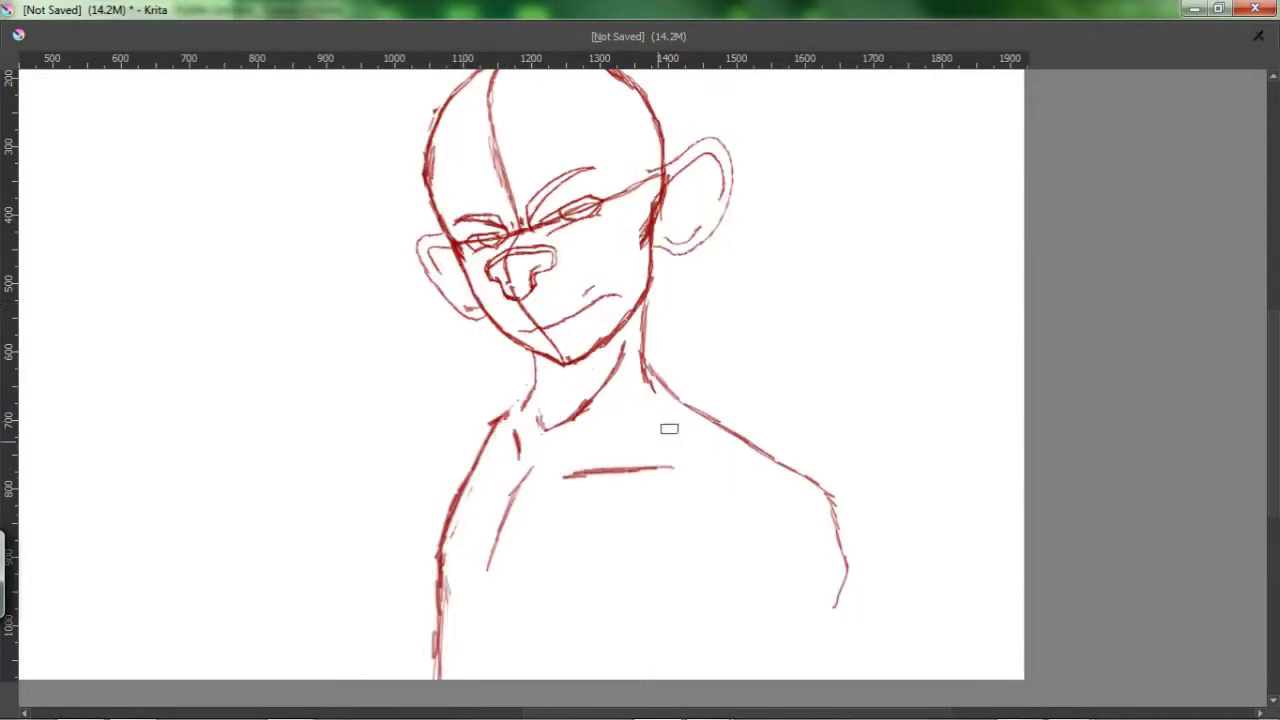
{"action": "right_click", "coordinate": [669, 429]}
{"action": "right_click", "coordinate": [700, 480]}
{"action": "left_click_drag", "start_coordinate": [660, 548], "coordinate": [750, 497]}
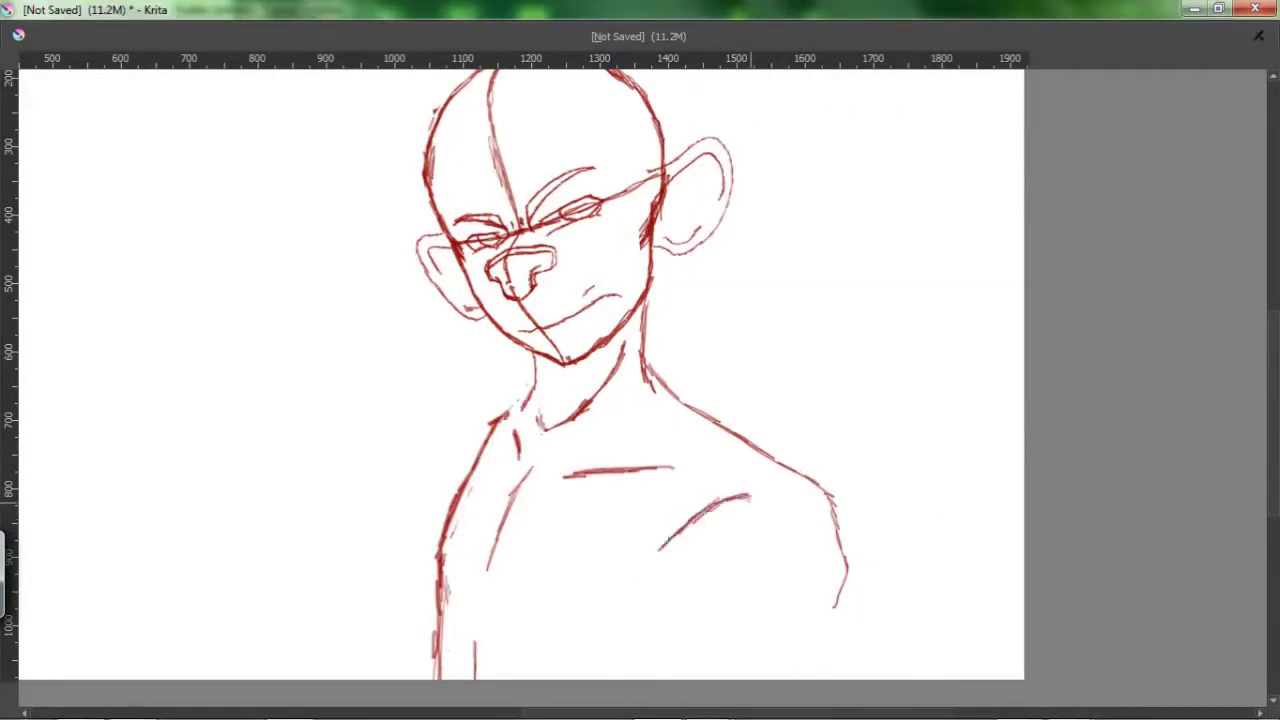
{"action": "scroll", "coordinate": [680, 590], "scroll_direction": "left", "scroll_amount": 3}
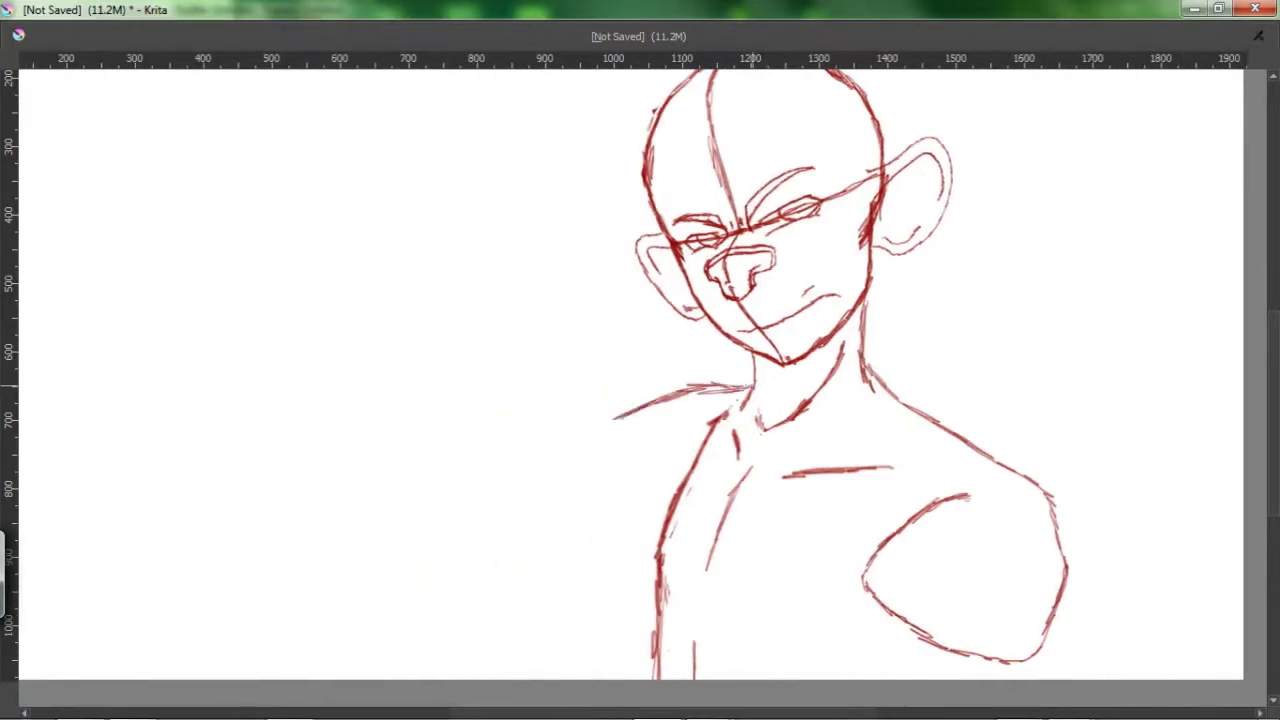
Step: Extend the left shoulder and arm outward and draw the torso's bottom edge
{"action": "left_click_drag", "start_coordinate": [580, 455], "coordinate": [680, 476]}
{"action": "left_click_drag", "start_coordinate": [570, 460], "coordinate": [430, 495]}
{"action": "scroll", "coordinate": [850, 470], "scroll_direction": "down", "scroll_amount": 1}
{"action": "left_click_drag", "start_coordinate": [845, 500], "coordinate": [905, 492]}
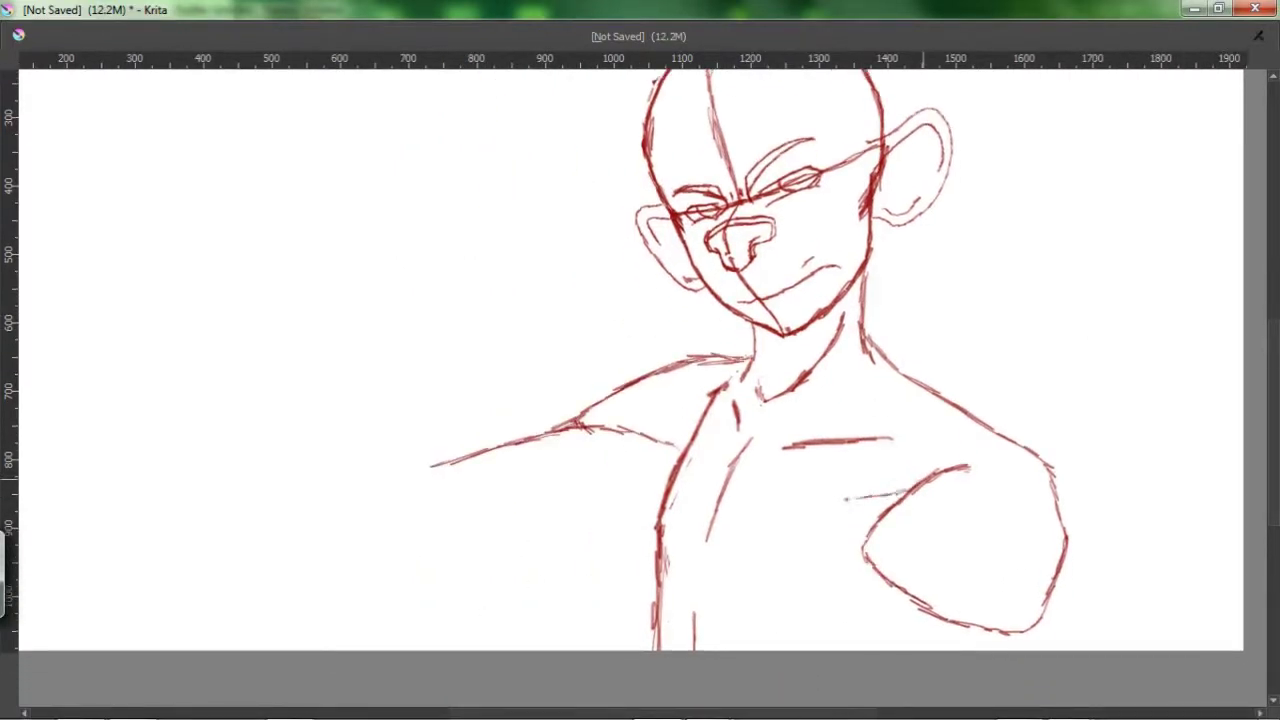
{"action": "left_click_drag", "start_coordinate": [984, 628], "coordinate": [636, 645]}
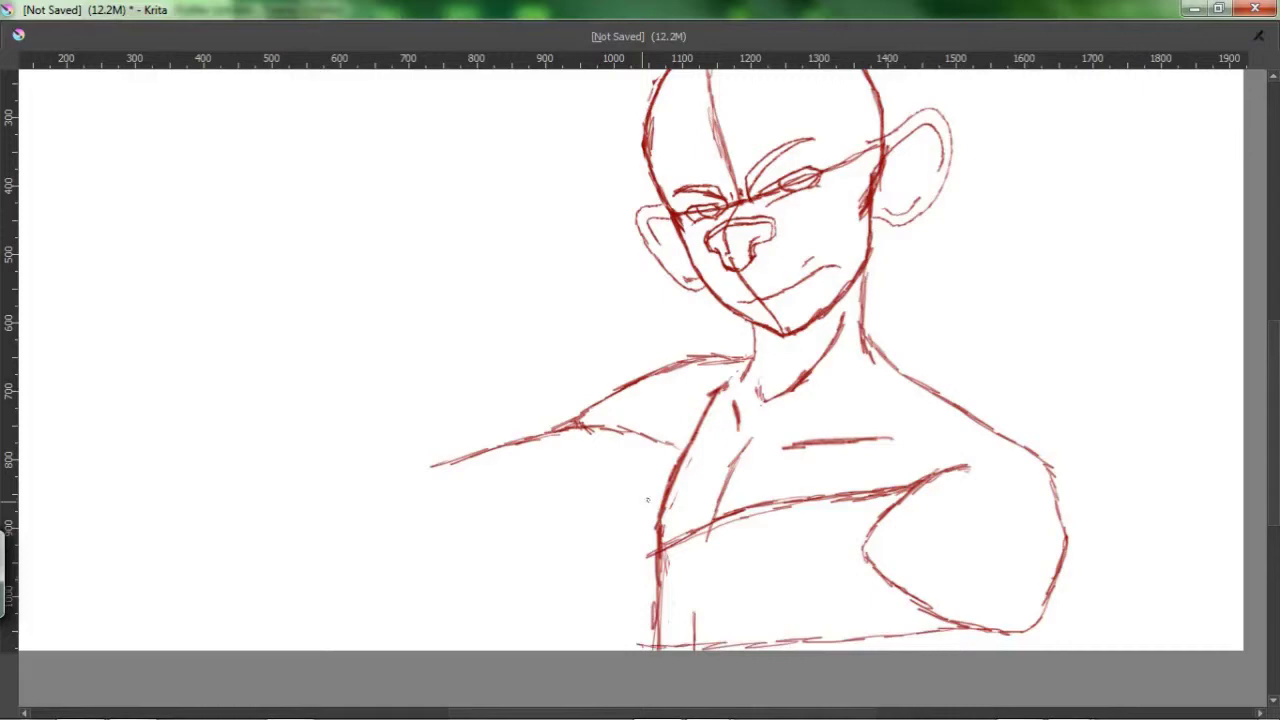
Step: Sketch the raised left arm with two lines, redoing the first attempt
{"action": "left_click_drag", "start_coordinate": [656, 565], "coordinate": [478, 232]}
{"action": "key", "text": "ctrl+z"}
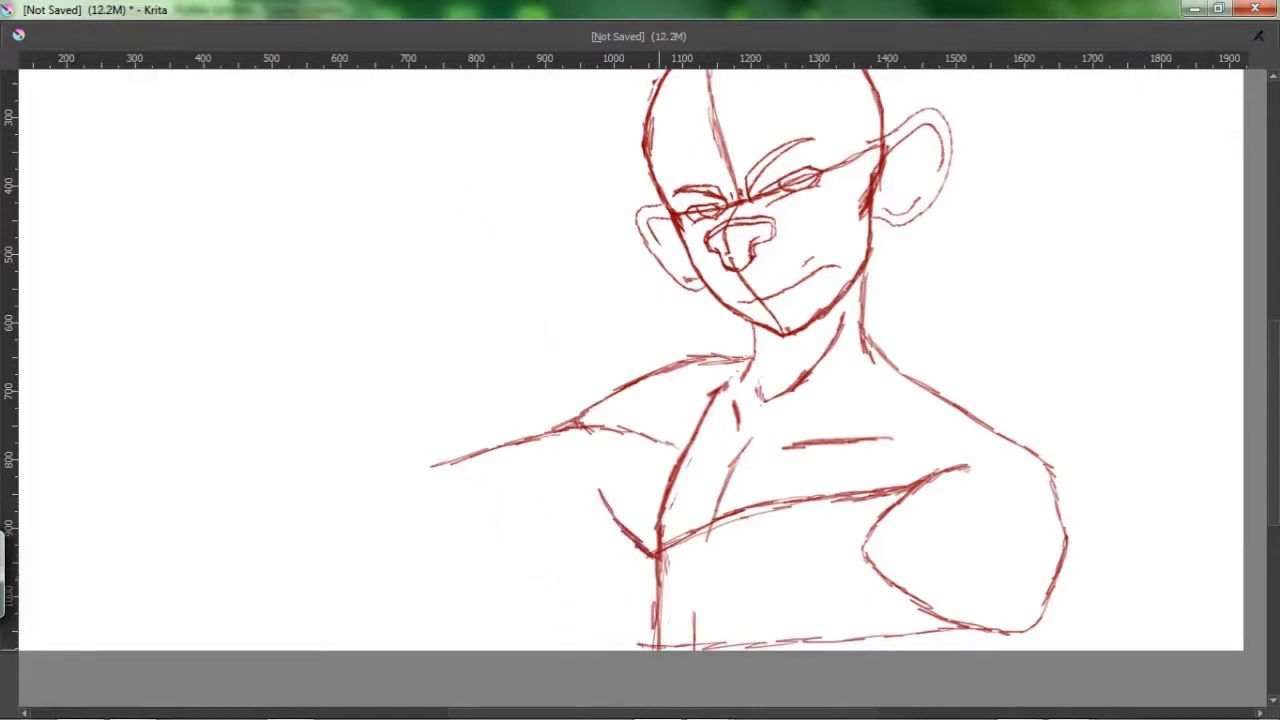
{"action": "left_click_drag", "start_coordinate": [656, 640], "coordinate": [395, 345]}
{"action": "left_click_drag", "start_coordinate": [455, 315], "coordinate": [620, 545]}
Step: Redraw the raised arm's outer and inner lines
{"action": "left_click_drag", "start_coordinate": [606, 480], "coordinate": [640, 550]}
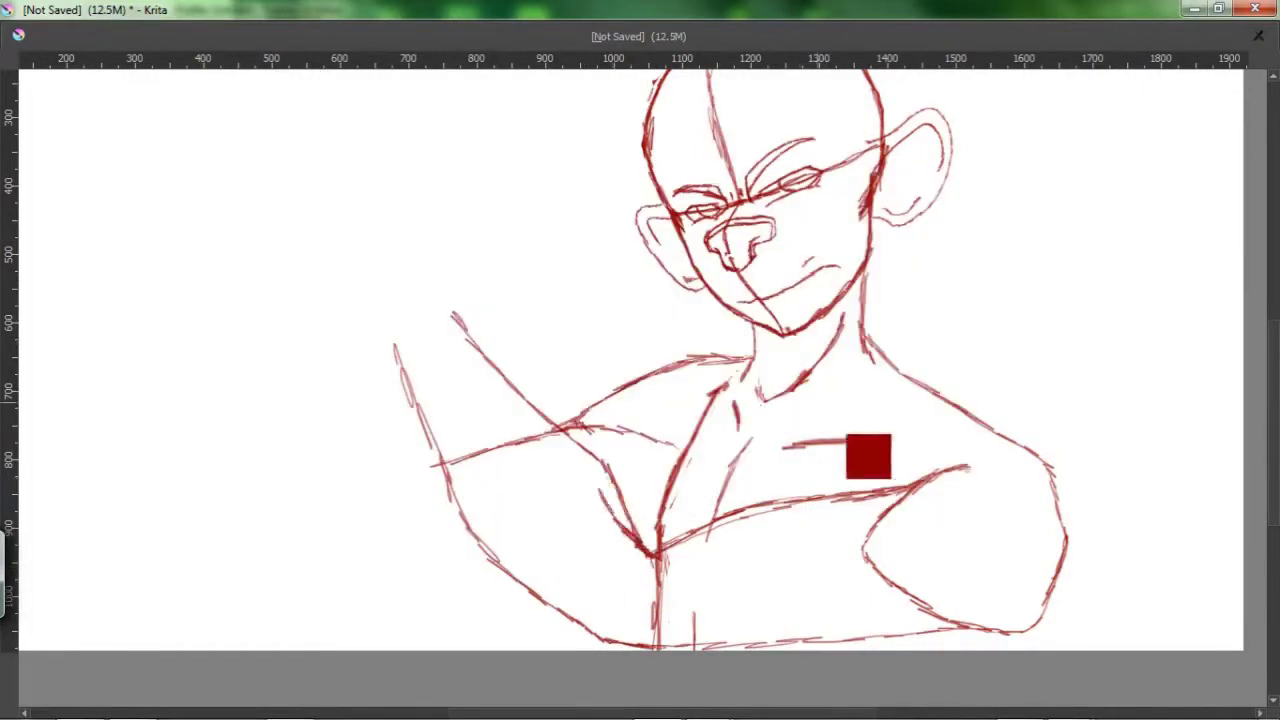
{"action": "right_click", "coordinate": [868, 457]}
{"action": "key", "text": "ctrl+z"}
{"action": "key", "text": "ctrl+z"}
{"action": "key", "text": "ctrl+z"}
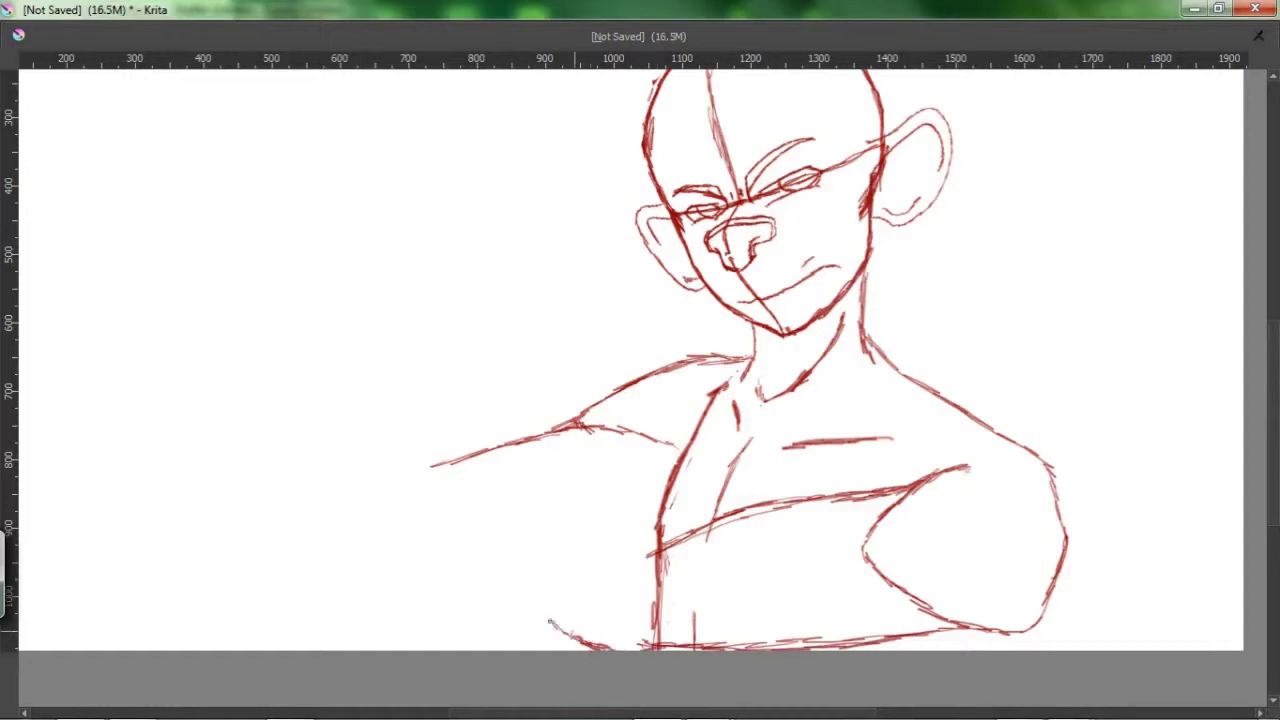
{"action": "left_click_drag", "start_coordinate": [555, 628], "coordinate": [385, 345]}
{"action": "left_click_drag", "start_coordinate": [455, 290], "coordinate": [605, 465]}
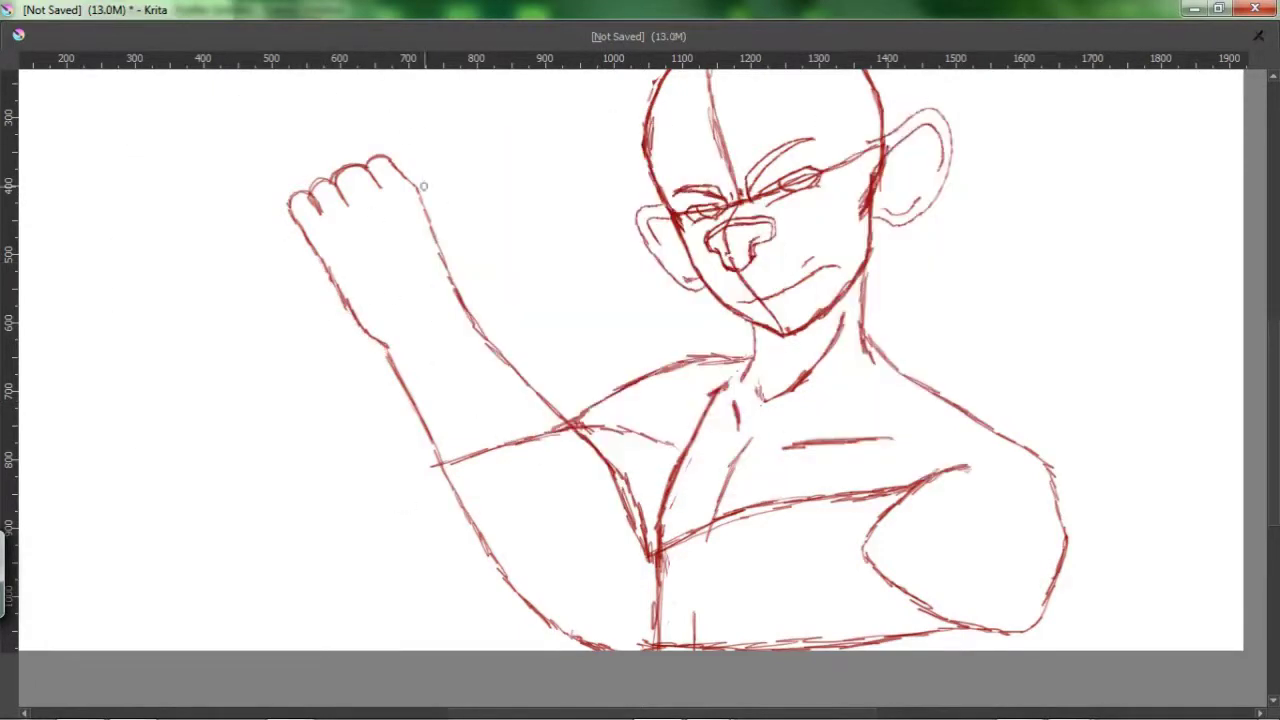
Step: Add the fist and the underside of the raised arm
{"action": "left_click_drag", "start_coordinate": [400, 162], "coordinate": [422, 195]}
{"action": "right_click", "coordinate": [780, 360]}
{"action": "left_click_drag", "start_coordinate": [372, 340], "coordinate": [428, 612]}
{"action": "right_click", "coordinate": [640, 300]}
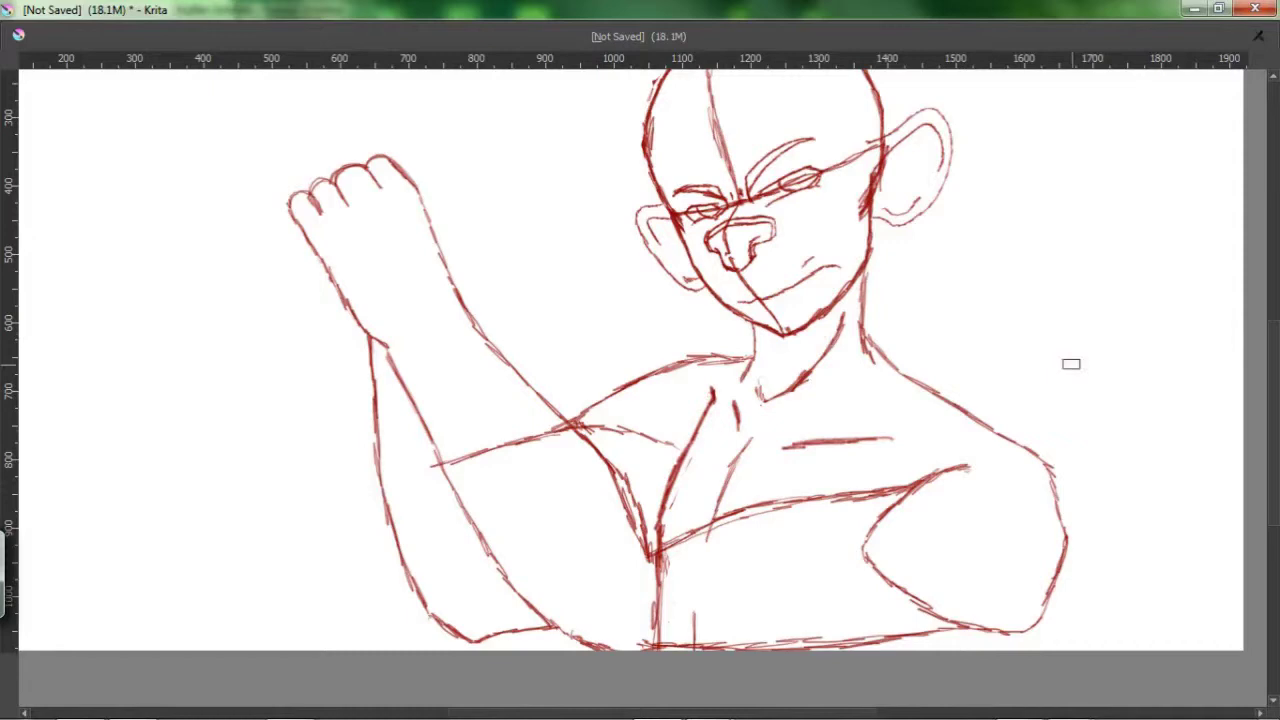
{"action": "scroll", "coordinate": [936, 606], "scroll_direction": "up", "scroll_amount": 3}
{"action": "right_click", "coordinate": [640, 360]}
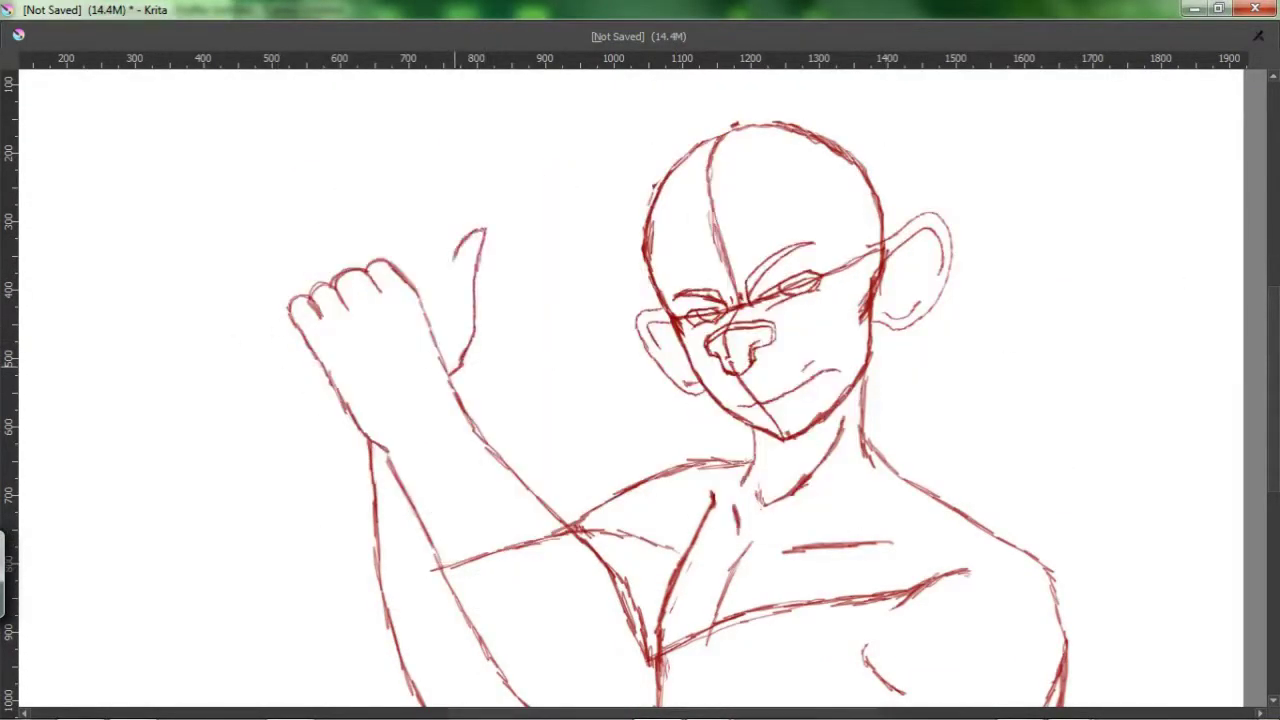
Step: Draw a raised thumb above the fist and bring up the pop-up palette
{"action": "mouse_move", "coordinate": [410, 140]}
{"action": "left_mouse_down"}
{"action": "mouse_move", "coordinate": [412, 205]}
{"action": "mouse_move", "coordinate": [380, 230]}
{"action": "left_mouse_up"}
{"action": "scroll", "coordinate": [640, 360], "scroll_direction": "down", "scroll_amount": 1}
{"action": "scroll", "coordinate": [640, 360], "scroll_direction": "down", "scroll_amount": 3}
{"action": "right_click", "coordinate": [540, 280]}
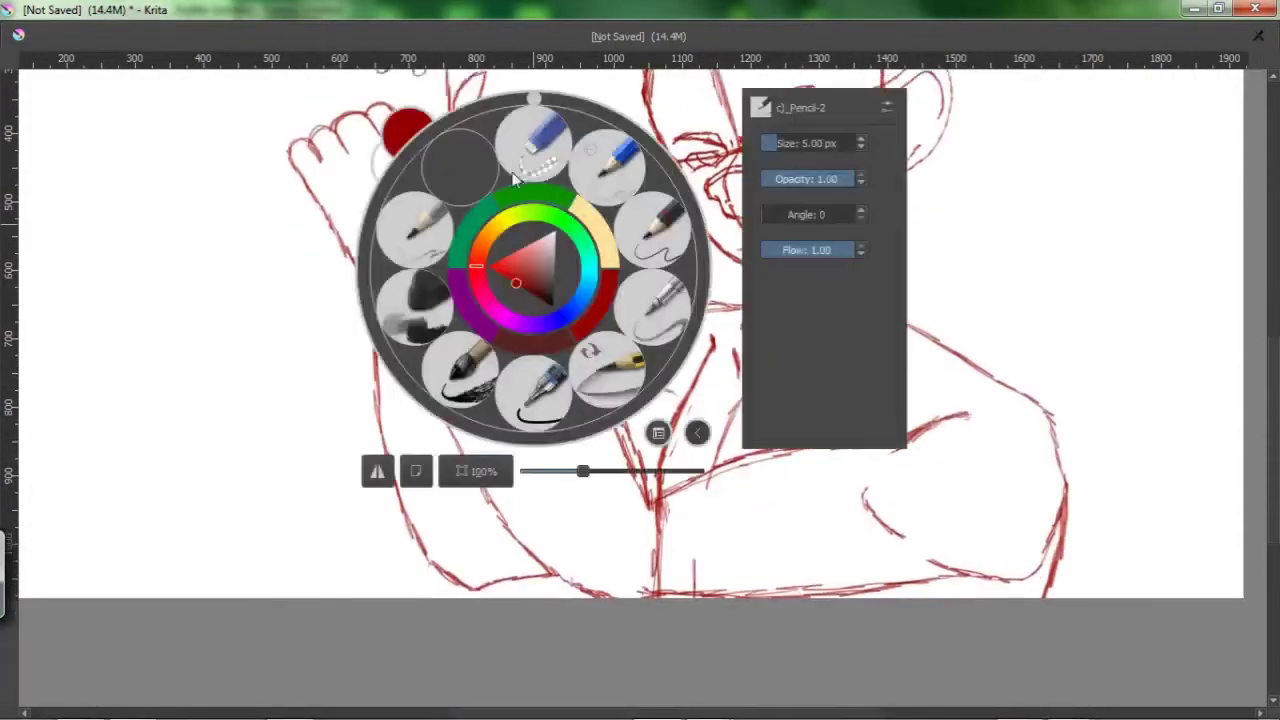
{"action": "scroll", "coordinate": [660, 515], "scroll_direction": "down", "scroll_amount": 2}
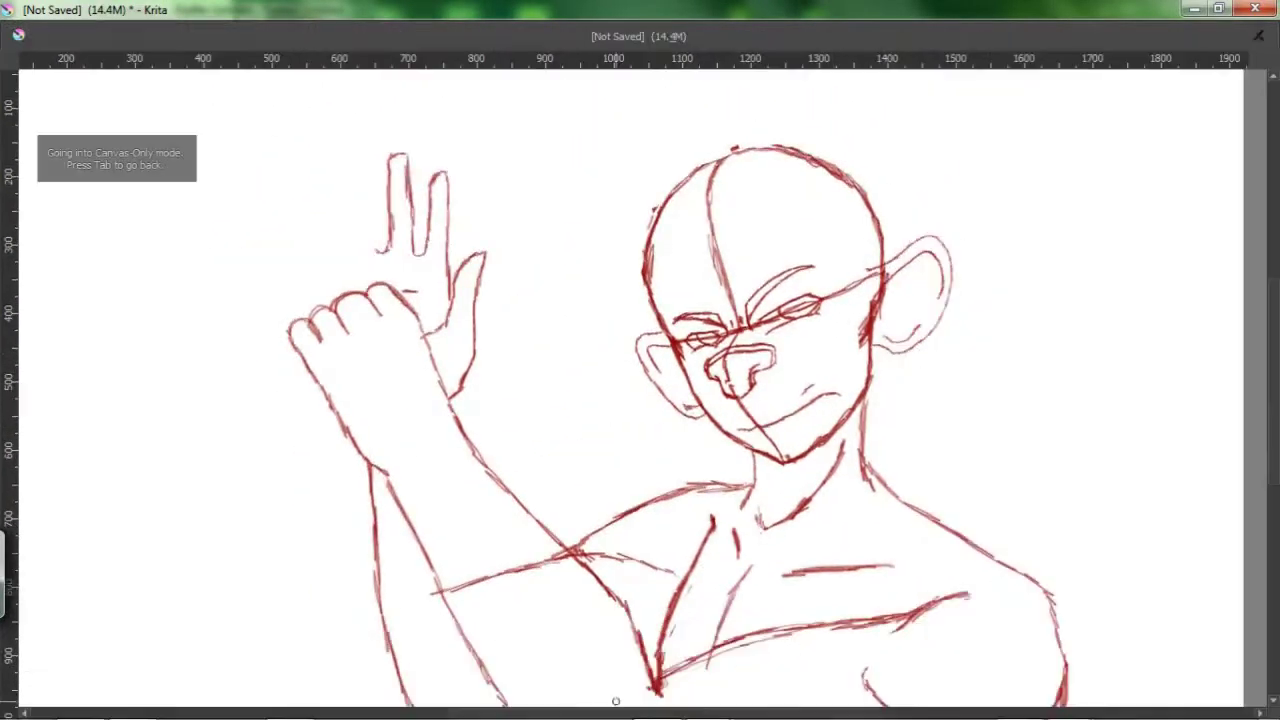
{"action": "scroll", "coordinate": [700, 240], "scroll_direction": "up", "scroll_amount": 5}
{"action": "right_click", "coordinate": [640, 300]}
Step: Switch to green and sketch hair strands on the forehead and left side
{"action": "right_click", "coordinate": [699, 240]}
{"action": "left_click", "coordinate": [640, 210]}
{"action": "mouse_move", "coordinate": [678, 180]}
{"action": "left_mouse_down"}
{"action": "mouse_move", "coordinate": [692, 278]}
{"action": "mouse_move", "coordinate": [678, 182]}
{"action": "left_mouse_up"}
{"action": "left_click_drag", "start_coordinate": [678, 182], "coordinate": [505, 415]}
{"action": "left_click_drag", "start_coordinate": [447, 543], "coordinate": [440, 335]}
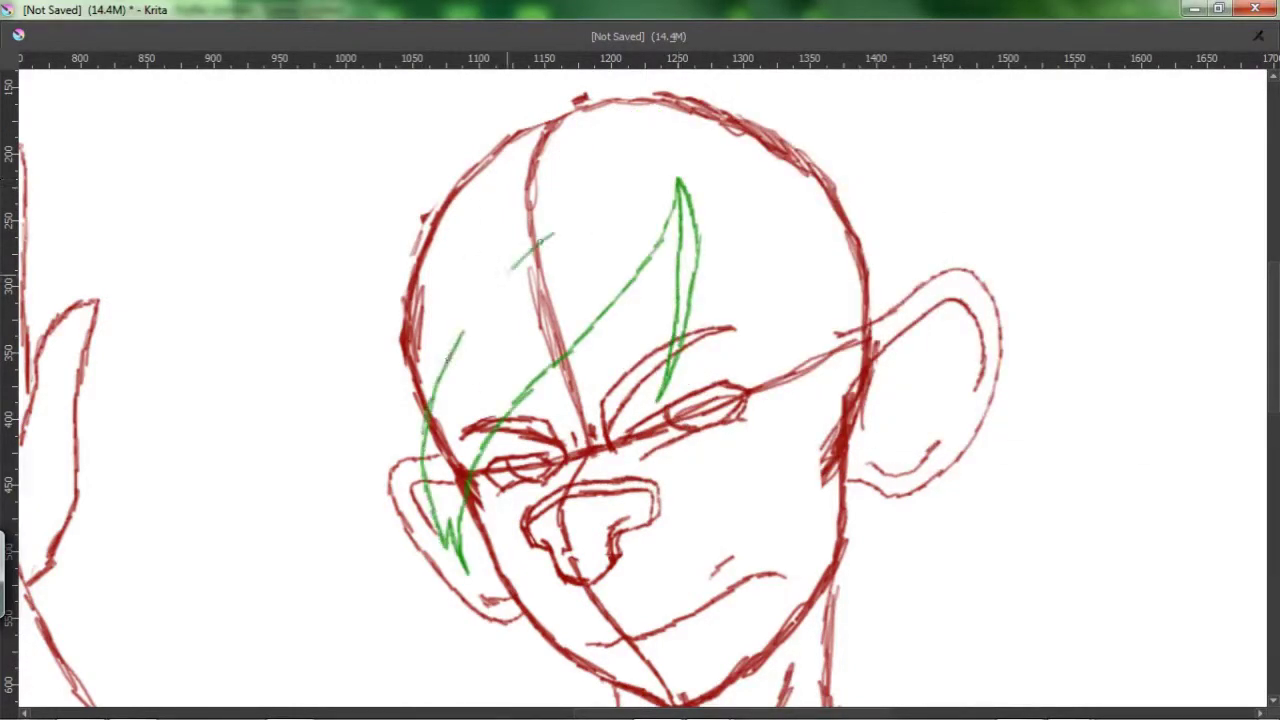
{"action": "left_click_drag", "start_coordinate": [510, 270], "coordinate": [600, 205]}
{"action": "mouse_move", "coordinate": [455, 345]}
{"action": "left_mouse_down"}
{"action": "mouse_move", "coordinate": [380, 465]}
{"action": "mouse_move", "coordinate": [360, 265]}
{"action": "mouse_move", "coordinate": [510, 80]}
{"action": "left_mouse_up"}
{"action": "scroll", "coordinate": [1168, 357], "scroll_direction": "up", "scroll_amount": 2}
Step: Sketch green hair over the top, right side, neck and jaw
{"action": "mouse_move", "coordinate": [512, 170]}
{"action": "left_mouse_down"}
{"action": "mouse_move", "coordinate": [754, 180]}
{"action": "mouse_move", "coordinate": [905, 380]}
{"action": "left_mouse_up"}
{"action": "left_click_drag", "start_coordinate": [690, 280], "coordinate": [760, 560]}
{"action": "left_click_drag", "start_coordinate": [840, 400], "coordinate": [740, 600]}
{"action": "scroll", "coordinate": [780, 400], "scroll_direction": "down", "scroll_amount": 4}
{"action": "left_click_drag", "start_coordinate": [880, 385], "coordinate": [800, 620]}
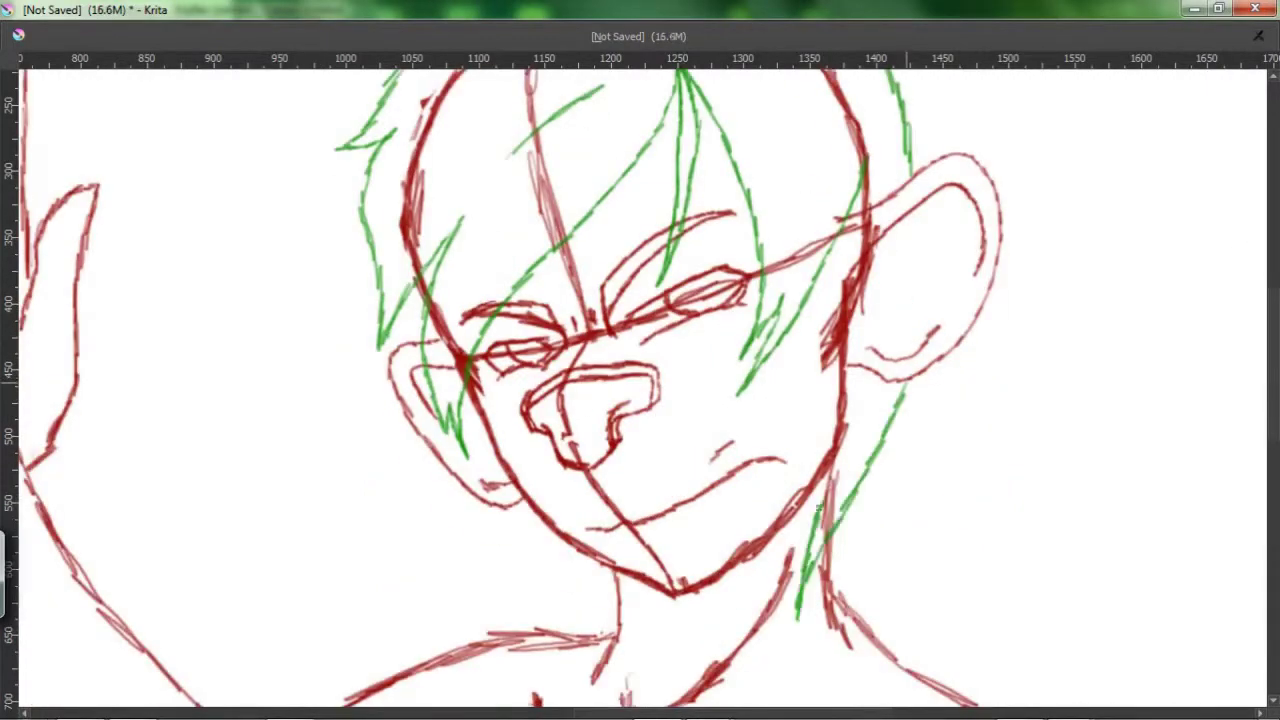
{"action": "left_click_drag", "start_coordinate": [850, 470], "coordinate": [460, 620]}
{"action": "left_click_drag", "start_coordinate": [470, 545], "coordinate": [600, 615]}
{"action": "scroll", "coordinate": [488, 360], "scroll_direction": "up", "scroll_amount": 2}
{"action": "scroll", "coordinate": [488, 360], "scroll_direction": "down", "scroll_amount": 3}
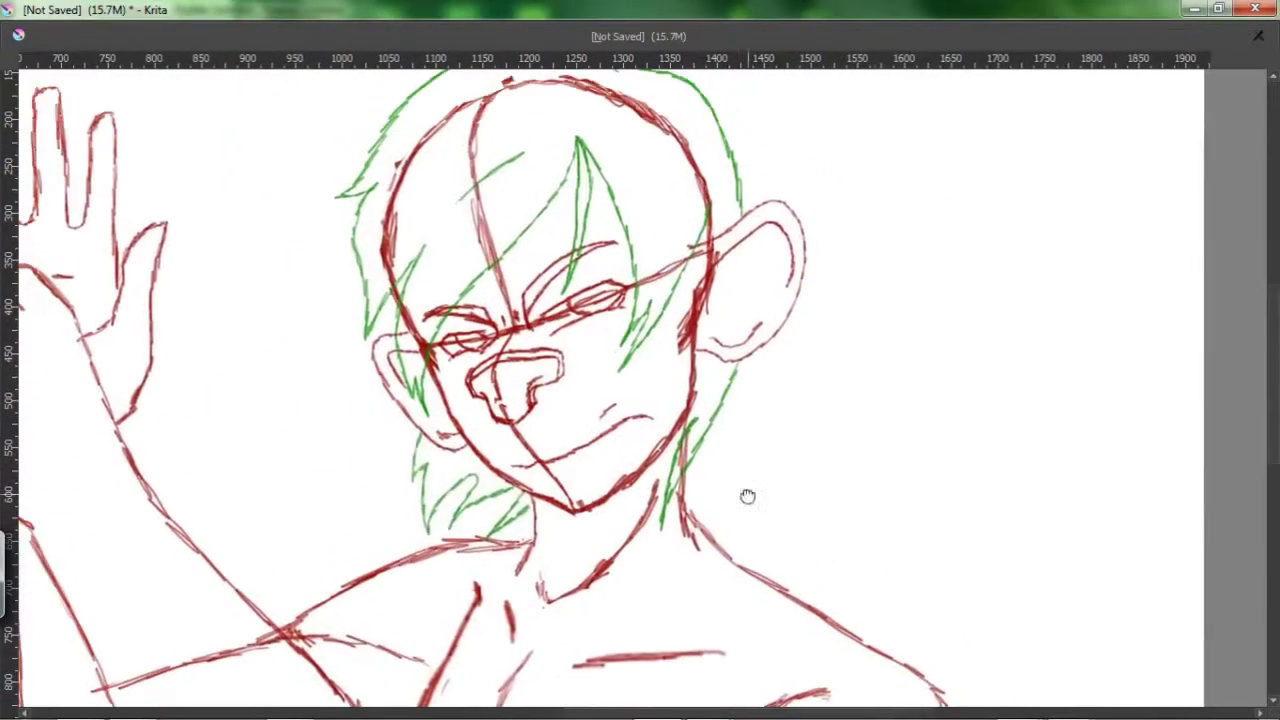
{"action": "left_click_drag", "start_coordinate": [443, 448], "coordinate": [443, 472]}
{"action": "scroll", "coordinate": [640, 400], "scroll_direction": "down", "scroll_amount": 5}
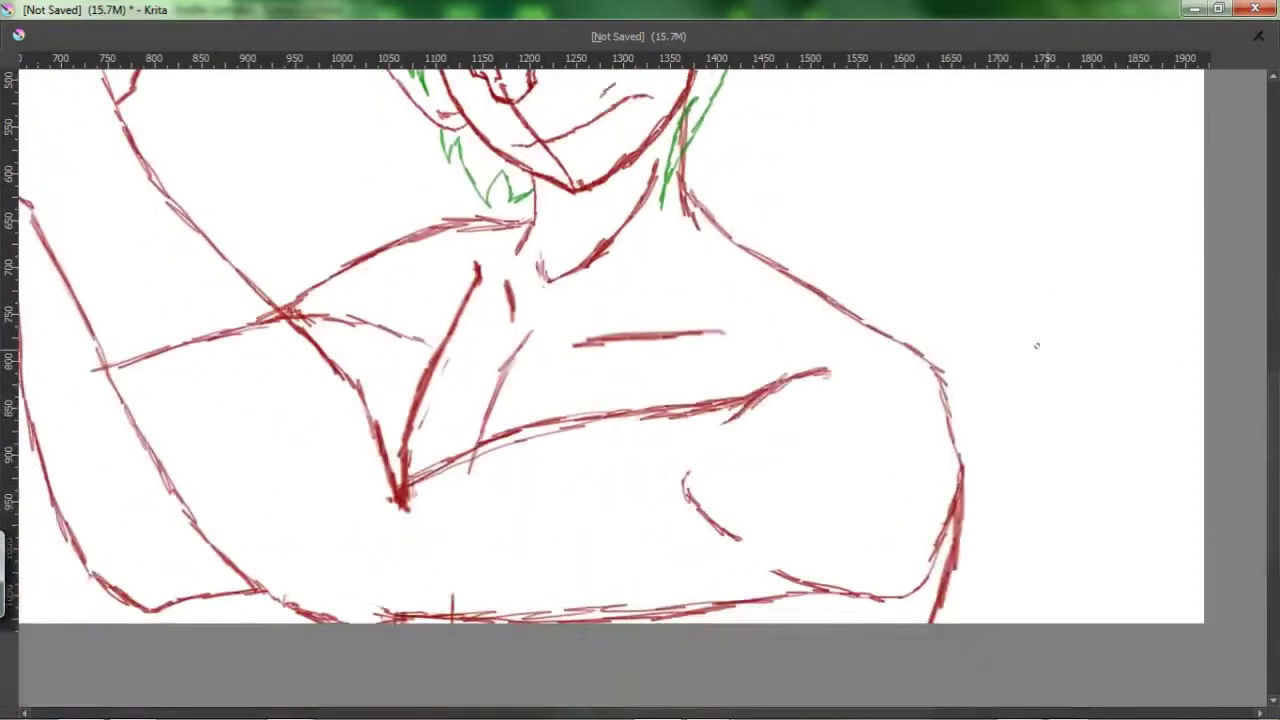
{"action": "scroll", "coordinate": [640, 400], "scroll_direction": "up", "scroll_amount": 5}
{"action": "key", "text": "Tab"}
{"action": "key", "text": "Tab"}
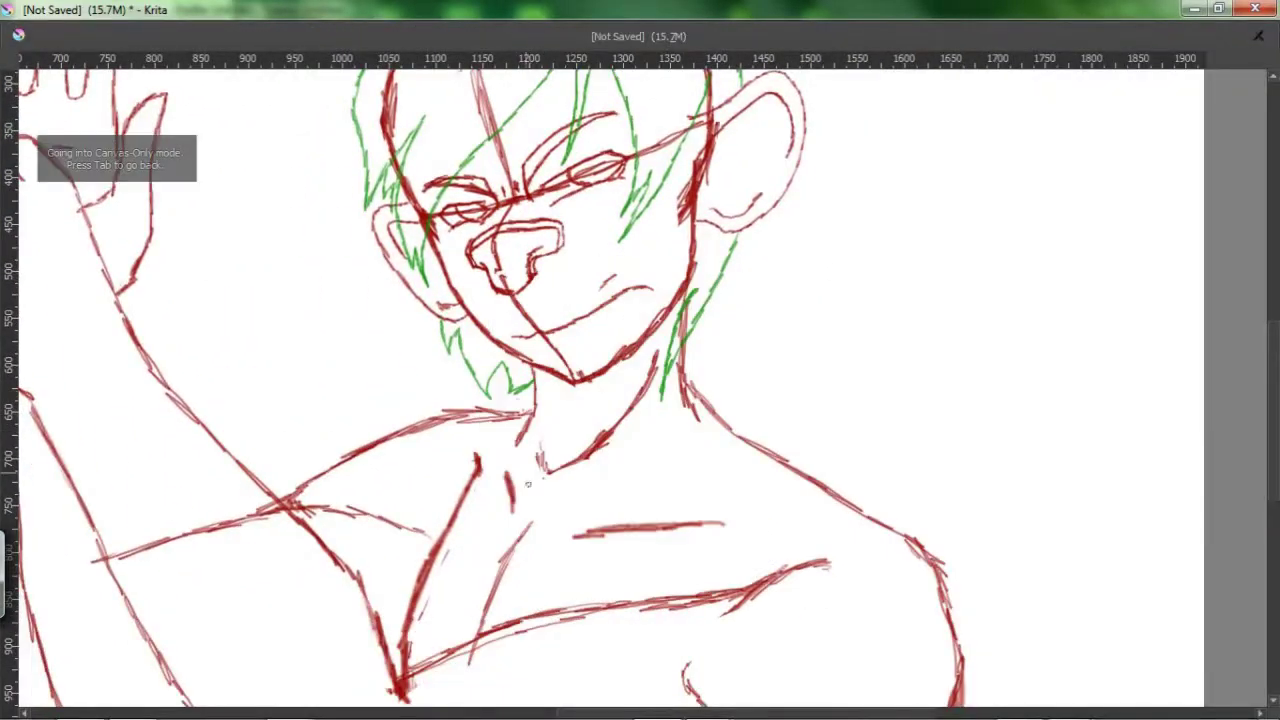
Step: Outline the double-edged shirt collar, chest line and right shoulder in purple
{"action": "left_click_drag", "start_coordinate": [540, 503], "coordinate": [722, 428]}
{"action": "left_click_drag", "start_coordinate": [510, 490], "coordinate": [735, 430]}
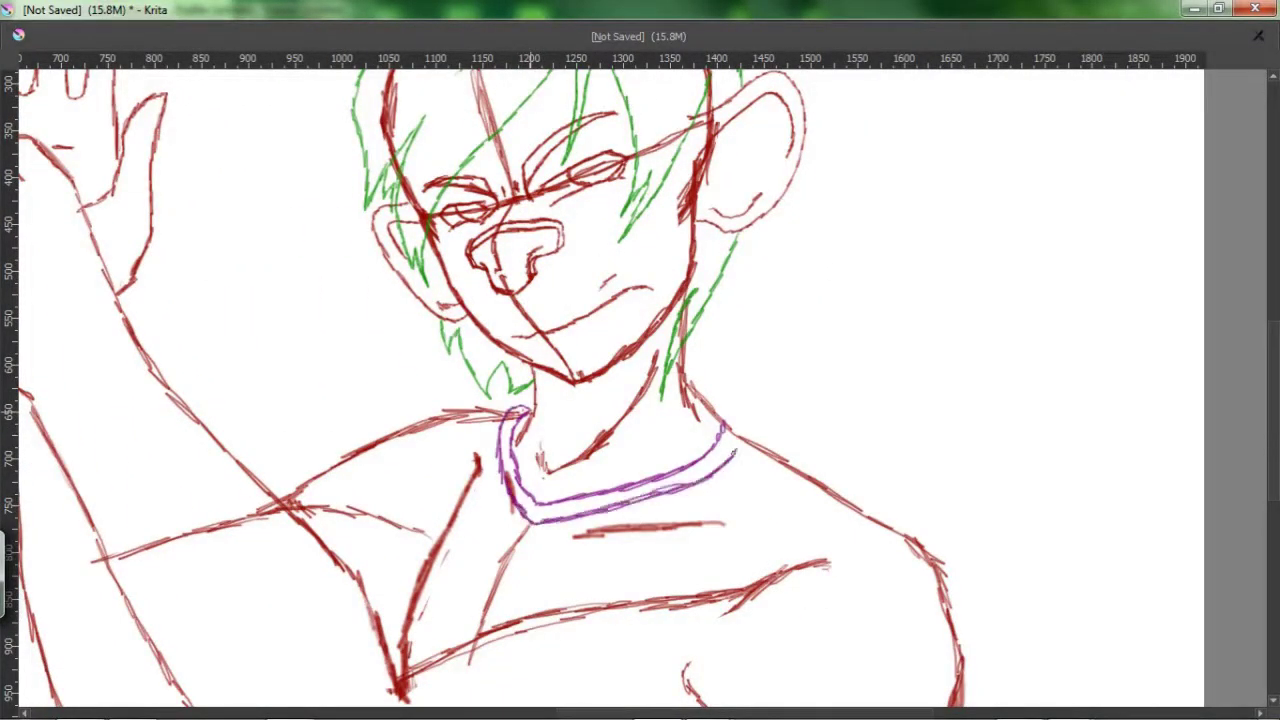
{"action": "scroll", "coordinate": [640, 400], "scroll_direction": "up", "scroll_amount": 3}
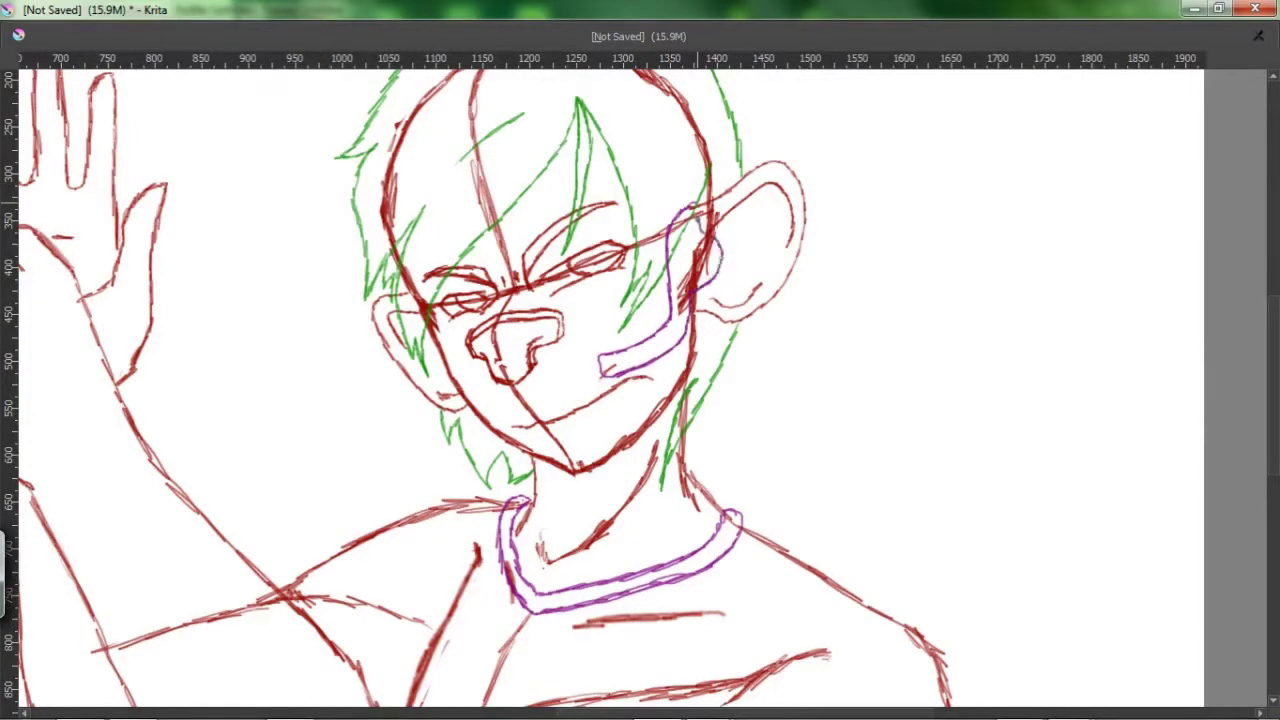
{"action": "scroll", "coordinate": [640, 400], "scroll_direction": "down", "scroll_amount": 4}
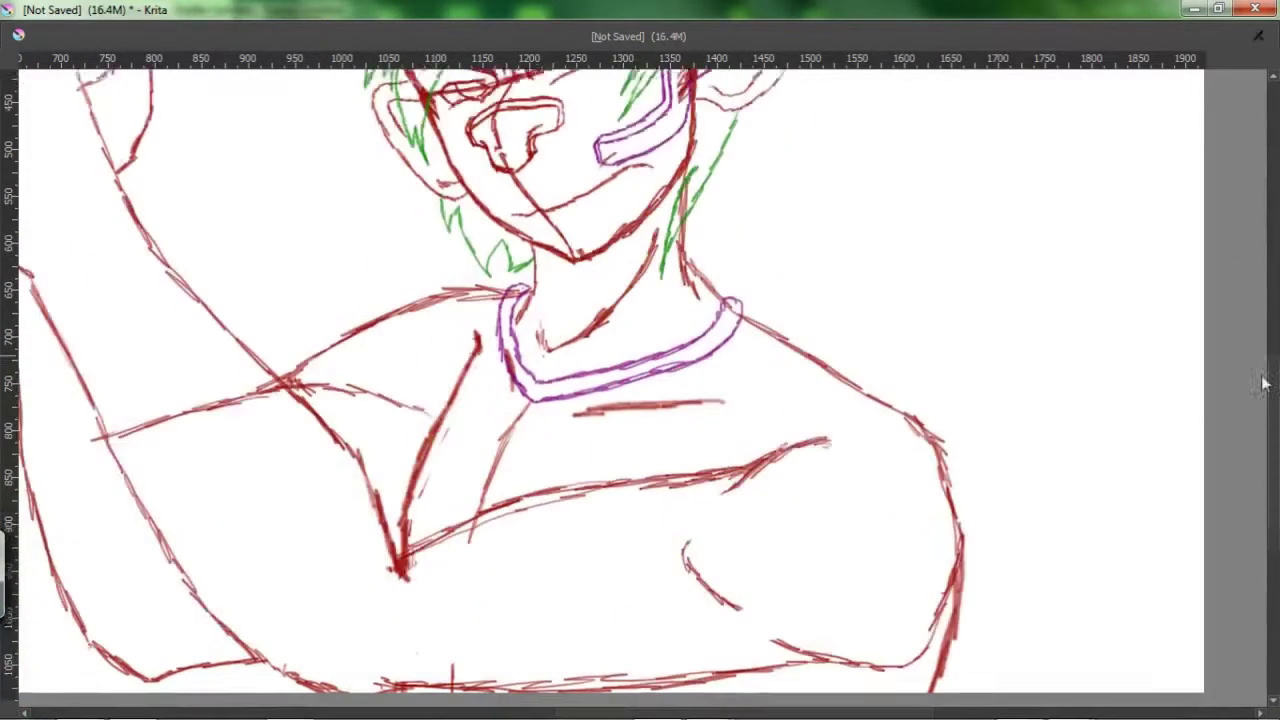
{"action": "scroll", "coordinate": [640, 400], "scroll_direction": "down", "scroll_amount": 1}
{"action": "left_click_drag", "start_coordinate": [855, 377], "coordinate": [667, 491]}
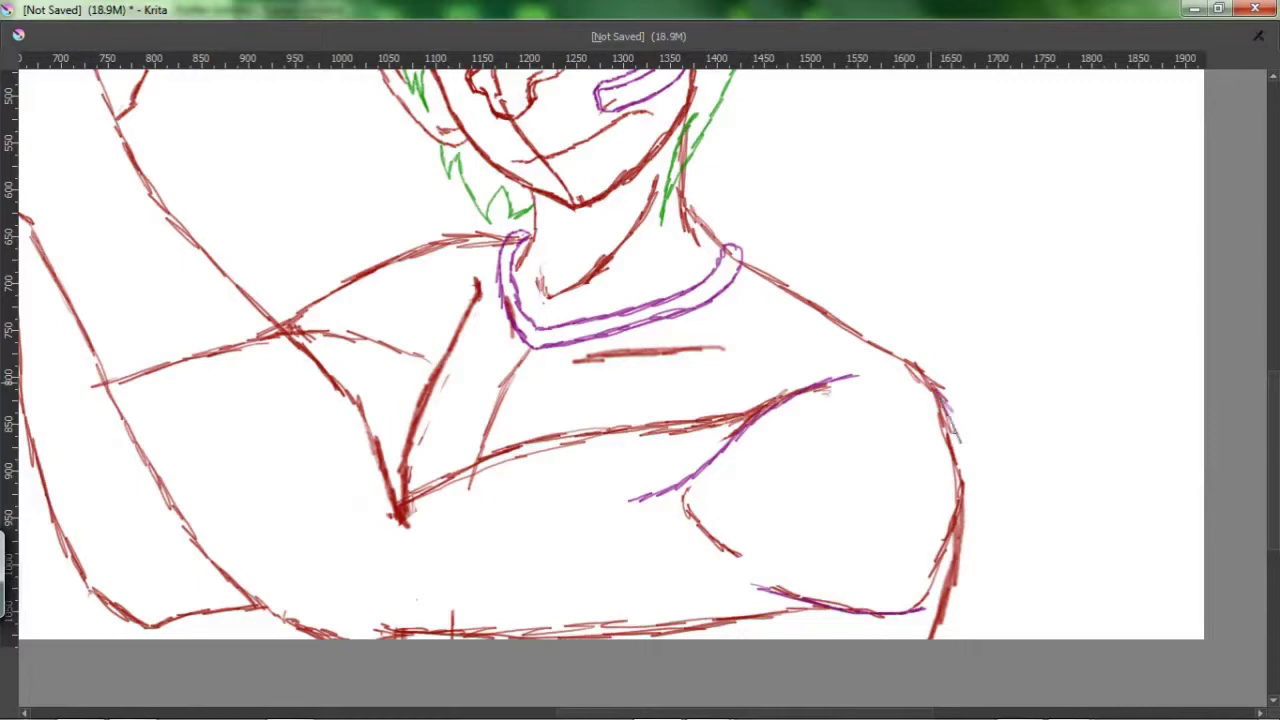
{"action": "left_click_drag", "start_coordinate": [945, 405], "coordinate": [968, 620]}
{"action": "scroll", "coordinate": [640, 400], "scroll_direction": "up", "scroll_amount": 2}
{"action": "left_click_drag", "start_coordinate": [840, 420], "coordinate": [940, 500]}
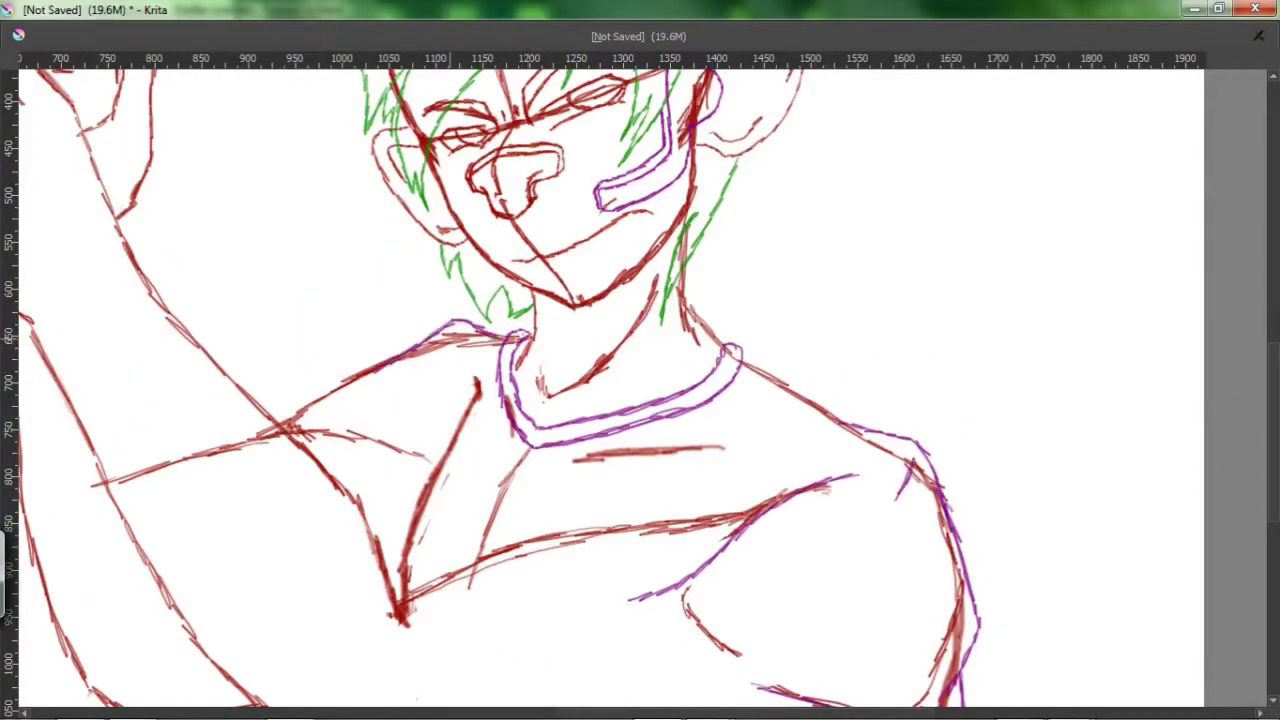
Step: Trace the sleeve edges, chest V and left arm contour in purple
{"action": "mouse_move", "coordinate": [275, 430]}
{"action": "left_mouse_down"}
{"action": "mouse_move", "coordinate": [405, 455]}
{"action": "mouse_move", "coordinate": [405, 590]}
{"action": "mouse_move", "coordinate": [365, 362]}
{"action": "left_mouse_up"}
{"action": "scroll", "coordinate": [640, 400], "scroll_direction": "up", "scroll_amount": 3}
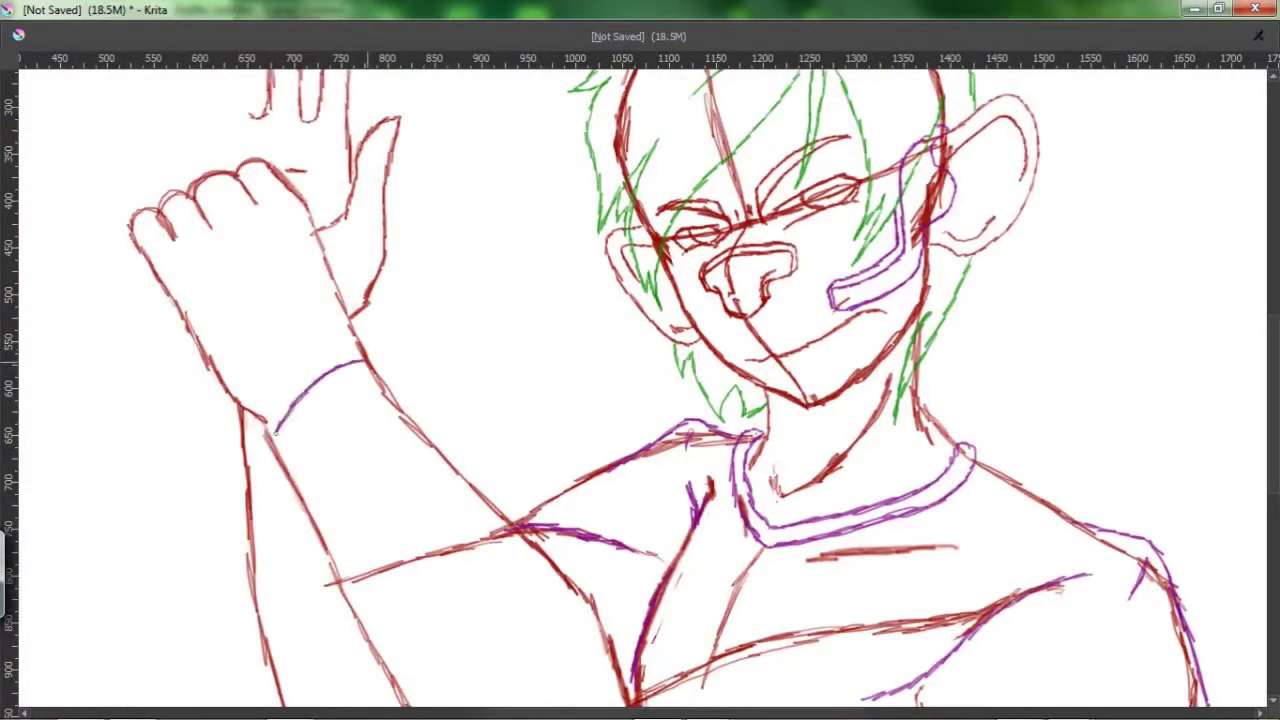
{"action": "left_click_drag", "start_coordinate": [440, 435], "coordinate": [470, 485]}
{"action": "left_click_drag", "start_coordinate": [235, 400], "coordinate": [240, 455]}
{"action": "scroll", "coordinate": [640, 400], "scroll_direction": "down", "scroll_amount": 3}
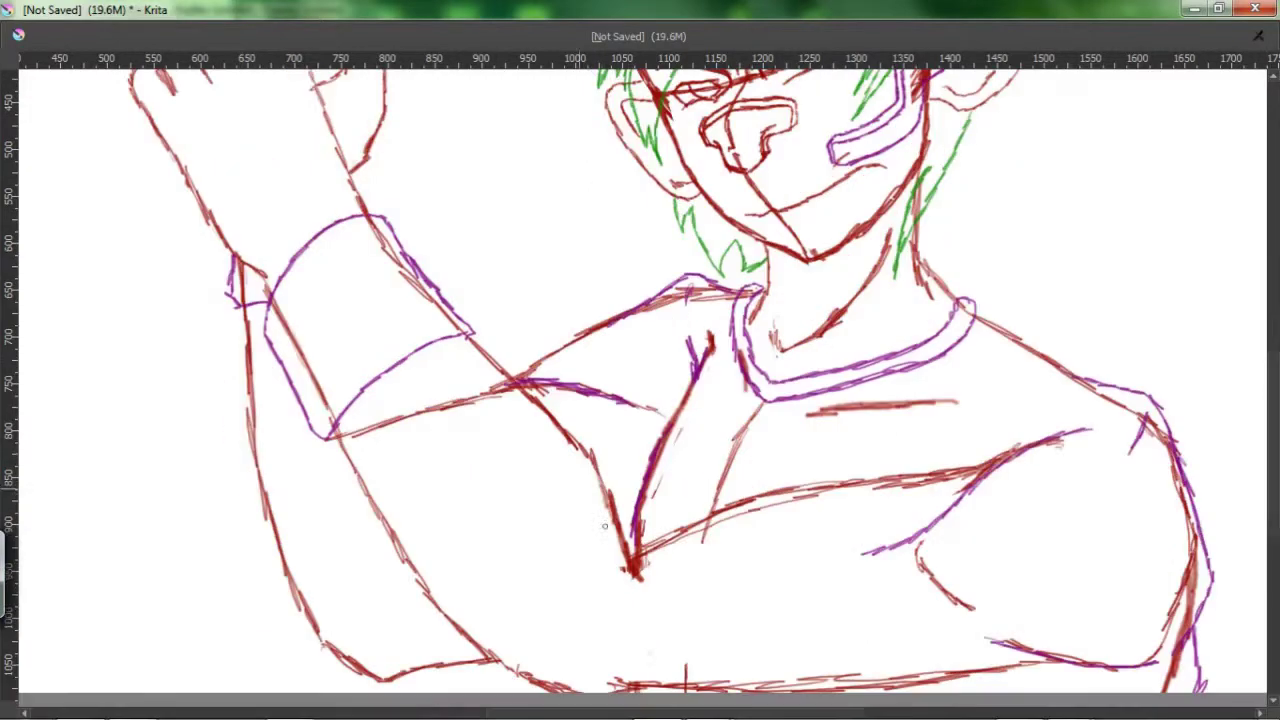
{"action": "mouse_move", "coordinate": [605, 490]}
{"action": "left_mouse_down"}
{"action": "mouse_move", "coordinate": [630, 595]}
{"action": "mouse_move", "coordinate": [735, 525]}
{"action": "left_mouse_up"}
{"action": "left_click_drag", "start_coordinate": [400, 530], "coordinate": [500, 690]}
{"action": "left_click_drag", "start_coordinate": [275, 530], "coordinate": [400, 660]}
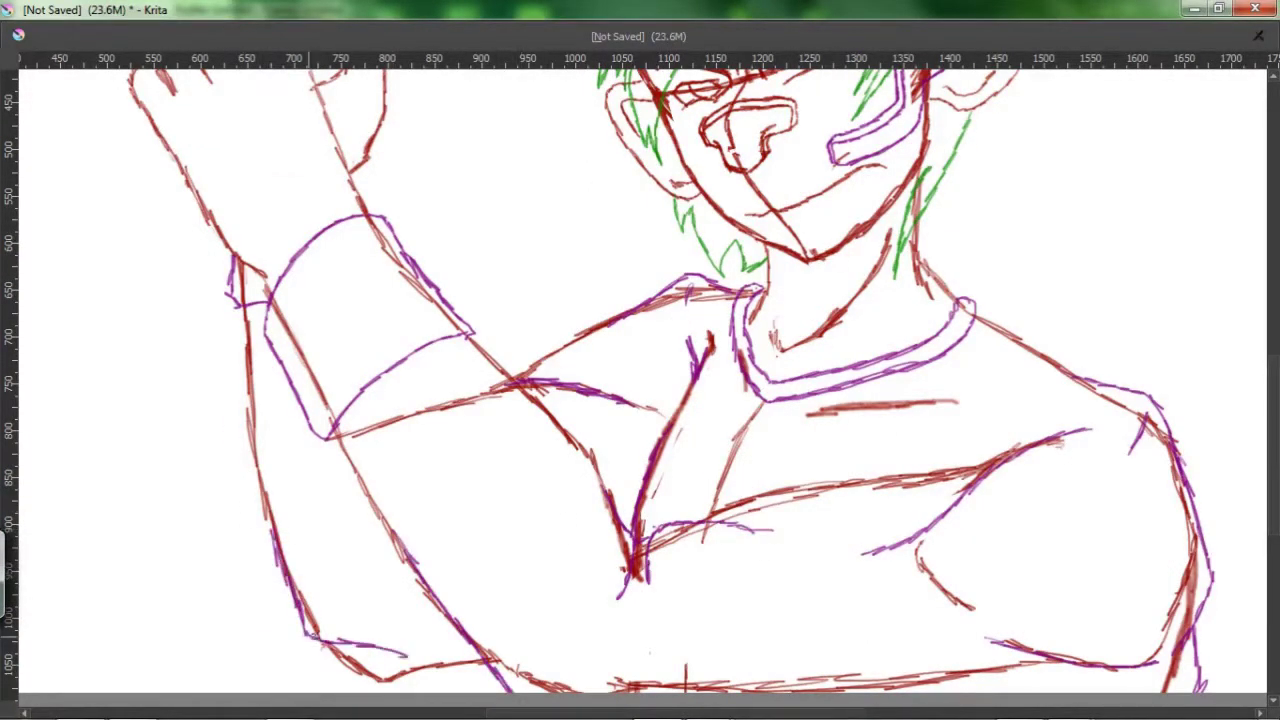
{"action": "scroll", "coordinate": [640, 400], "scroll_direction": "down", "scroll_amount": 4}
Step: Switch to the top layer in dark blue and draw the gun barrel
{"action": "key", "text": "Tab"}
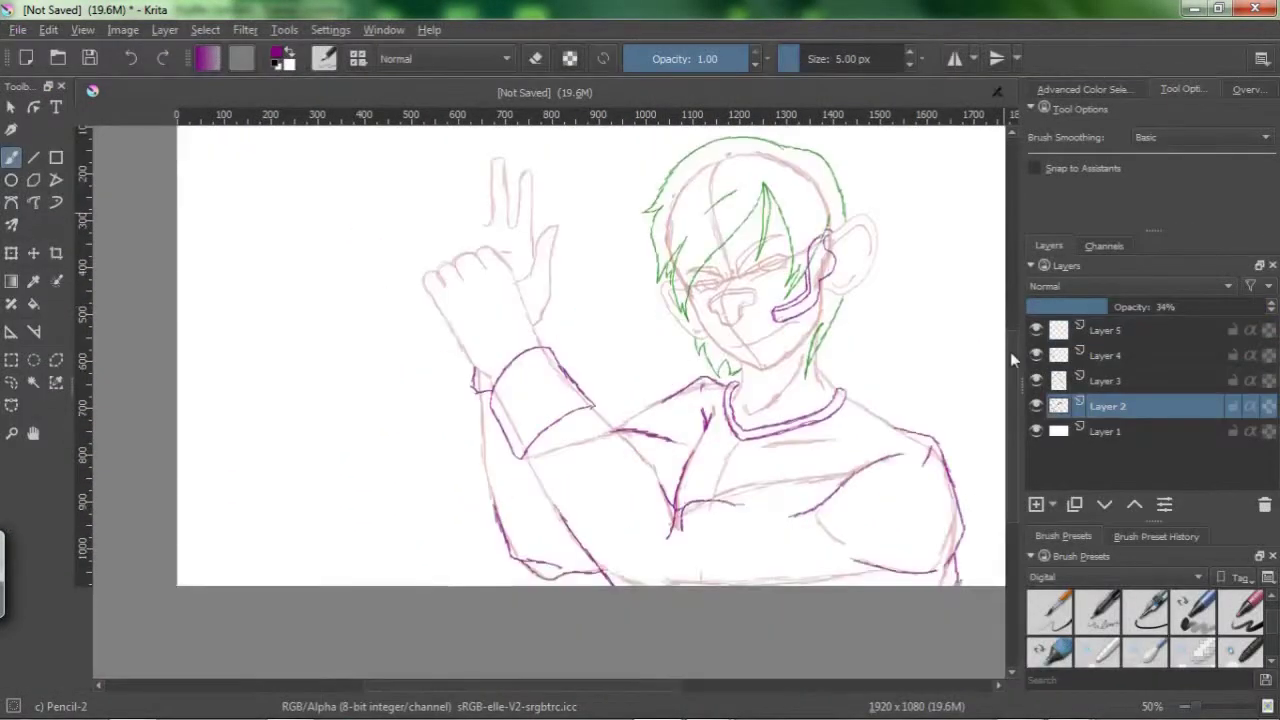
{"action": "scroll", "coordinate": [590, 350], "scroll_direction": "up", "scroll_amount": 2}
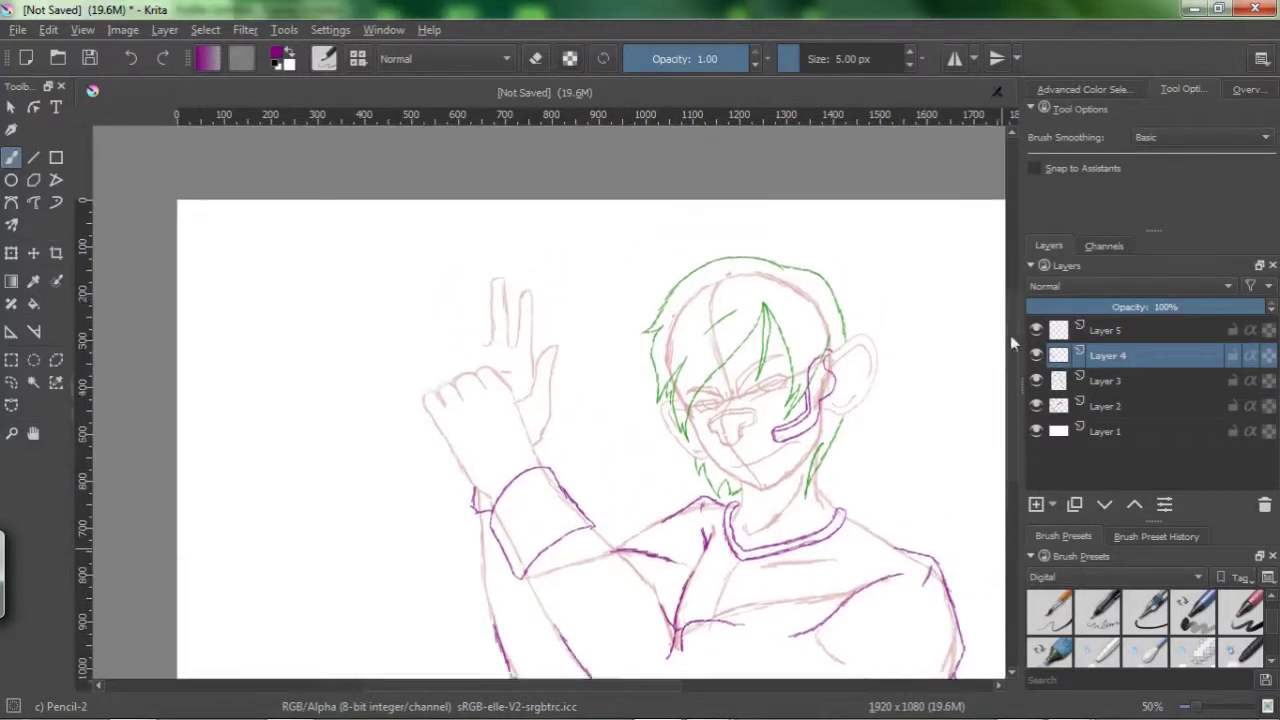
{"action": "right_click", "coordinate": [470, 360]}
{"action": "key", "text": "Page_Up"}
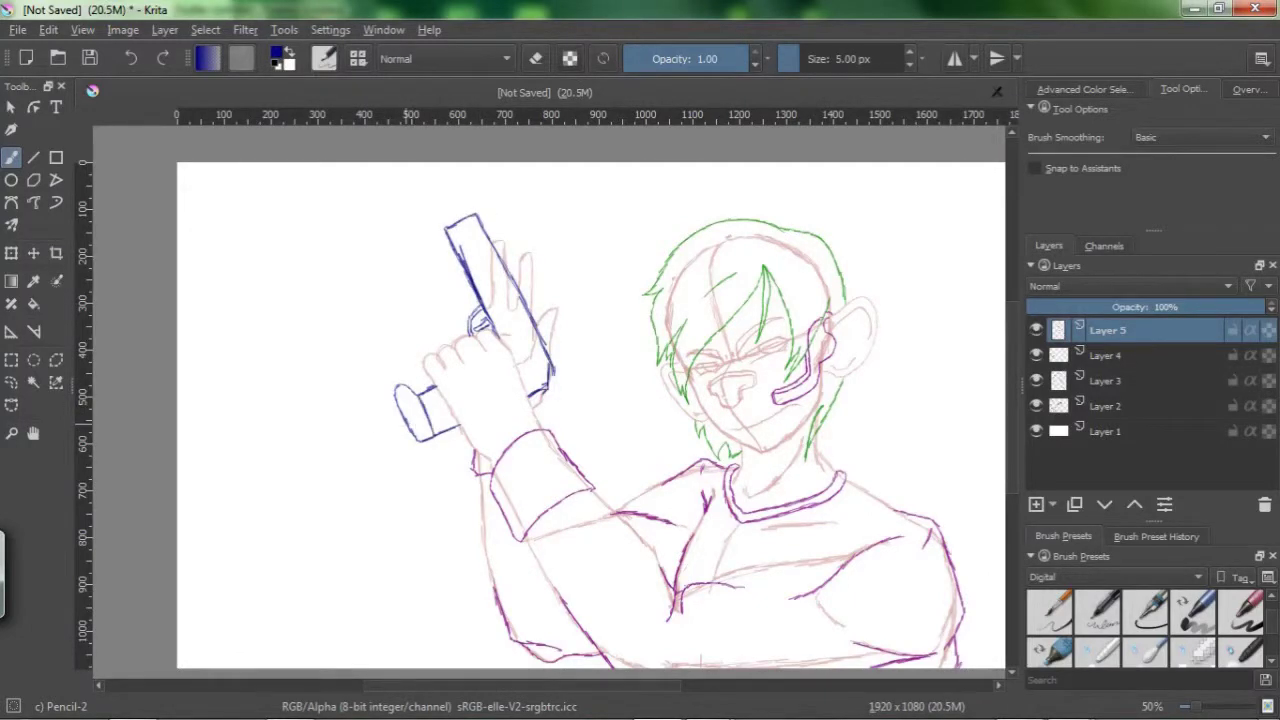
{"action": "scroll", "coordinate": [458, 395], "scroll_direction": "up", "scroll_amount": 4}
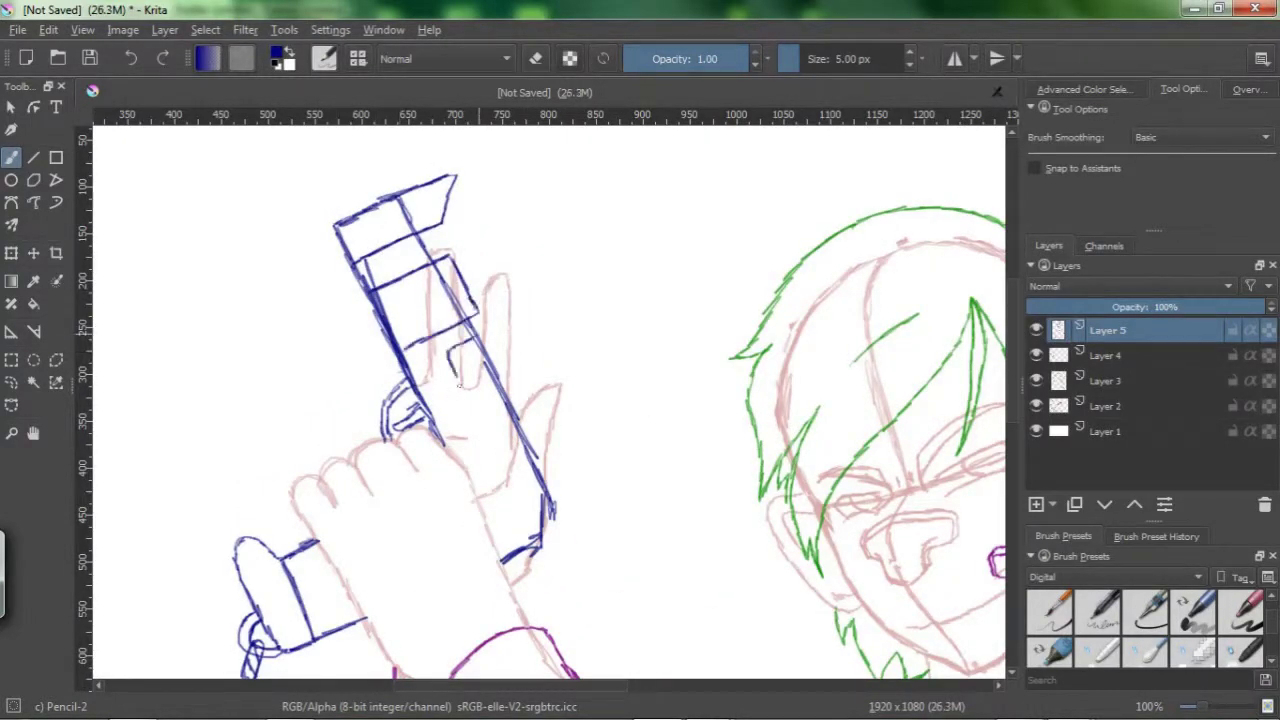
{"action": "left_click_drag", "start_coordinate": [455, 352], "coordinate": [520, 516]}
{"action": "scroll", "coordinate": [456, 218], "scroll_direction": "up", "scroll_amount": 2}
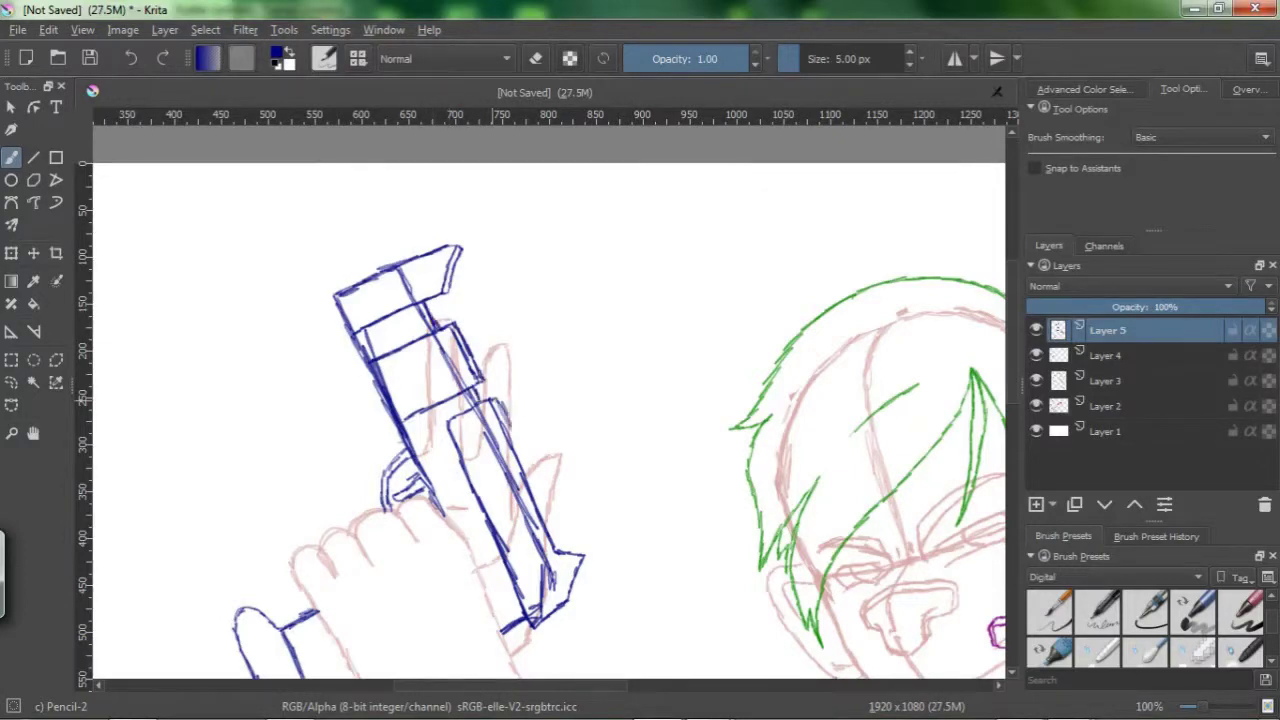
{"action": "scroll", "coordinate": [456, 400], "scroll_direction": "down", "scroll_amount": 5}
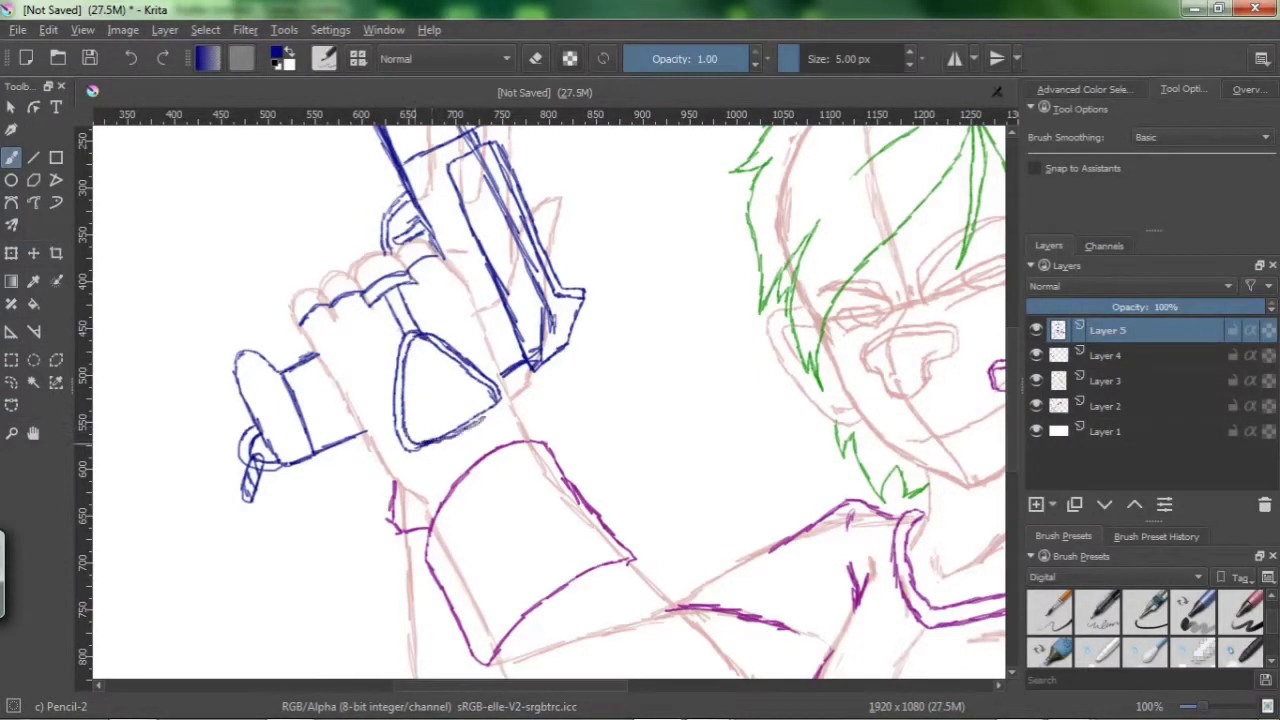
{"action": "scroll", "coordinate": [500, 400], "scroll_direction": "down", "scroll_amount": 5}
{"action": "scroll", "coordinate": [500, 400], "scroll_direction": "up", "scroll_amount": 5}
{"action": "scroll", "coordinate": [600, 350], "scroll_direction": "up", "scroll_amount": 2}
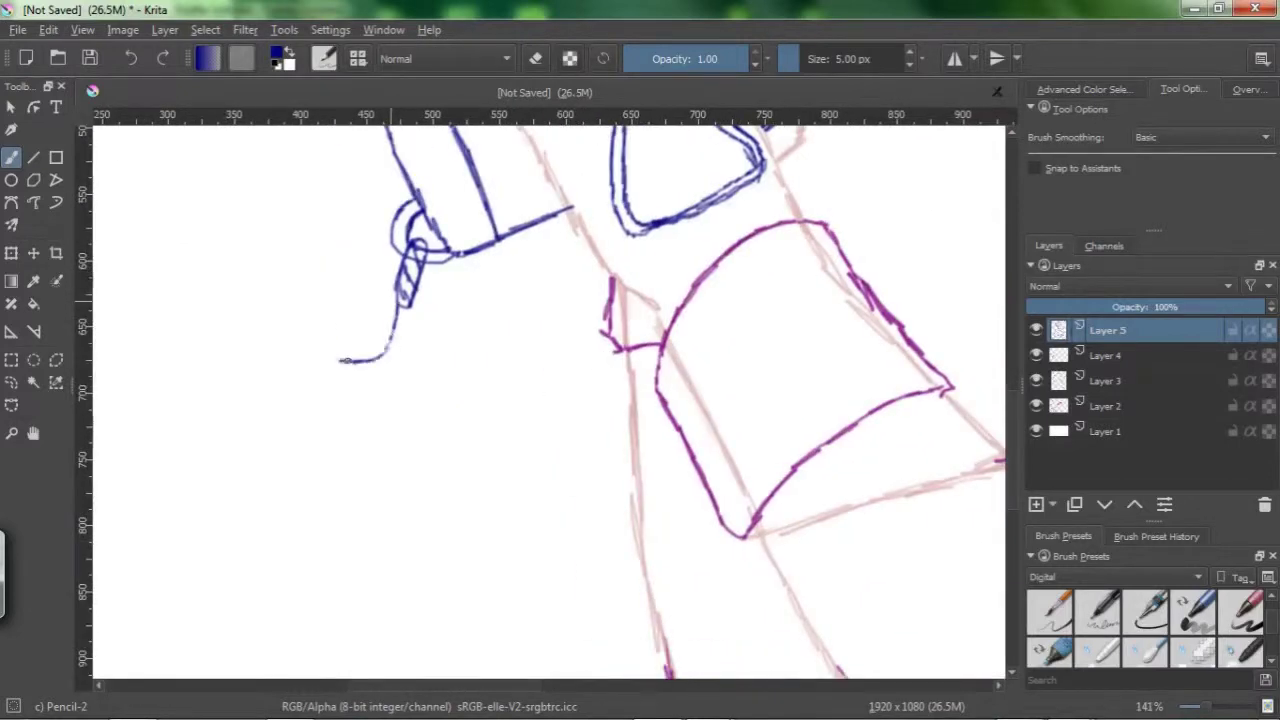
Step: Draw a cord from the gun ending in a charm with head, arms, body and two ears
{"action": "left_click_drag", "start_coordinate": [340, 360], "coordinate": [190, 345]}
{"action": "mouse_move", "coordinate": [500, 350]}
{"action": "left_mouse_down"}
{"action": "mouse_move", "coordinate": [430, 330]}
{"action": "mouse_move", "coordinate": [470, 341]}
{"action": "left_mouse_up"}
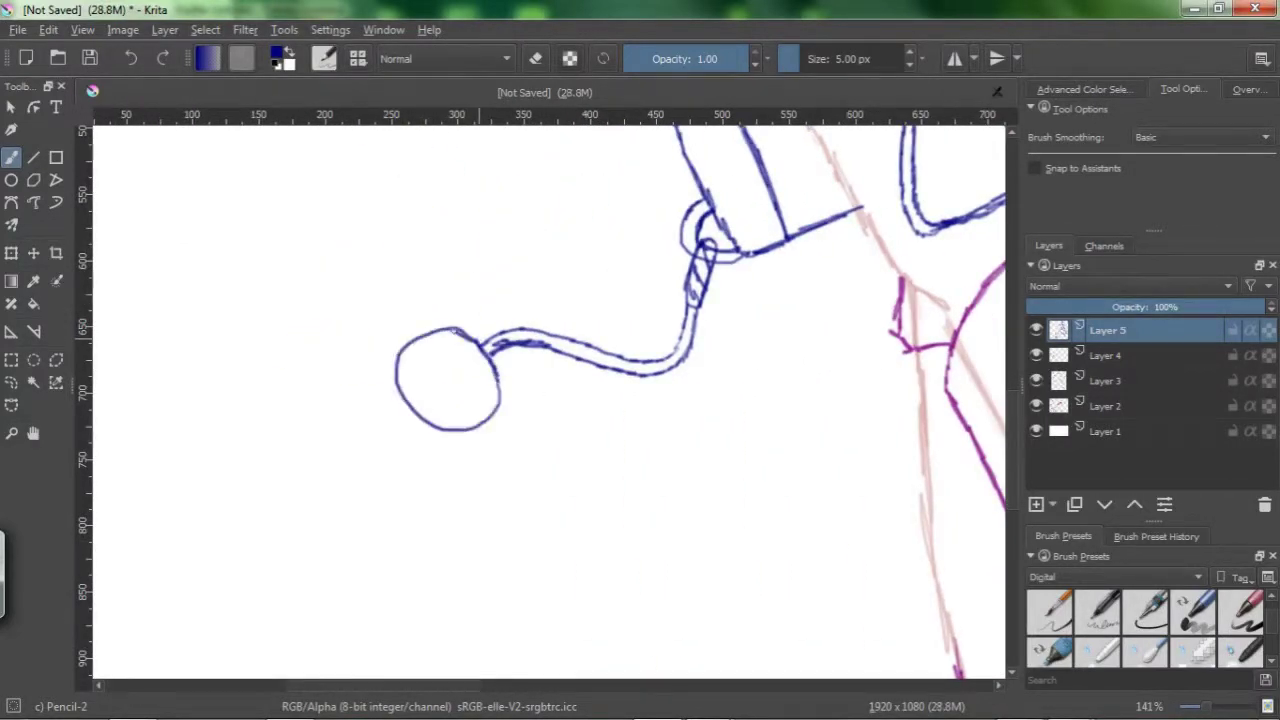
{"action": "right_click", "coordinate": [600, 350]}
{"action": "key", "text": "4"}
{"action": "scroll", "coordinate": [550, 400], "scroll_direction": "down", "scroll_amount": 4}
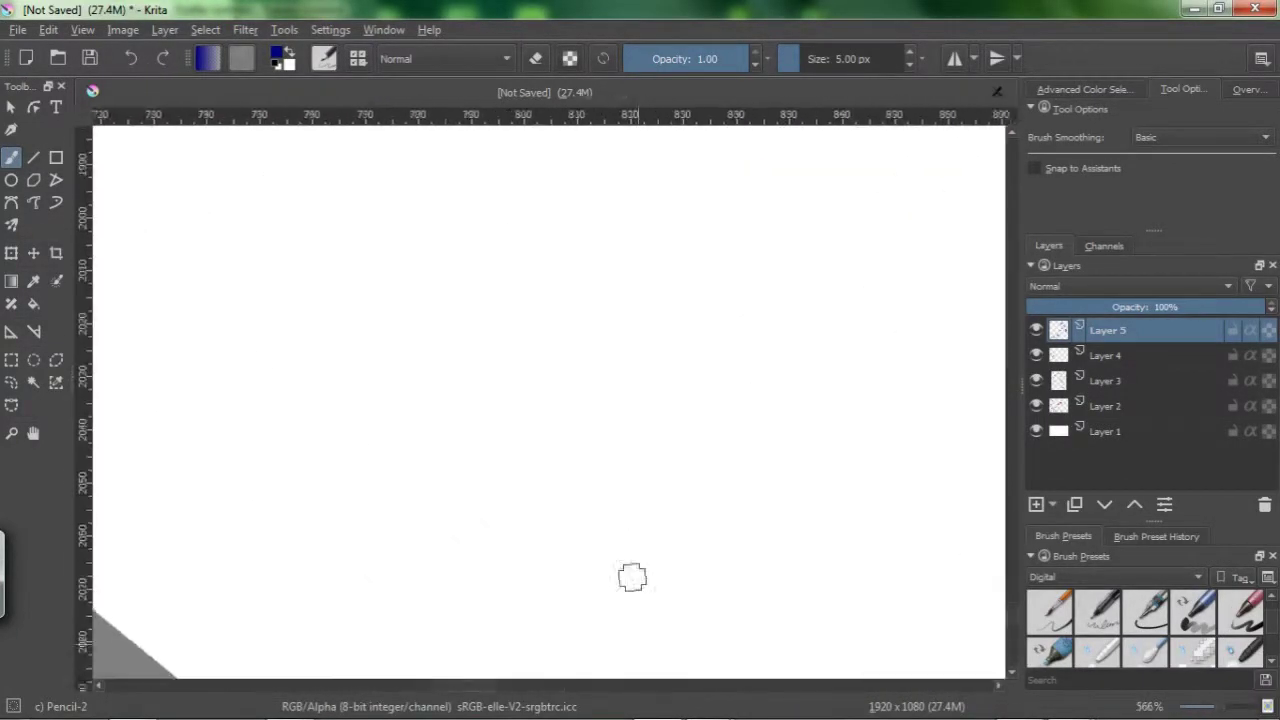
{"action": "scroll", "coordinate": [550, 400], "scroll_direction": "up", "scroll_amount": 5}
{"action": "left_click_drag", "start_coordinate": [500, 350], "coordinate": [600, 500]}
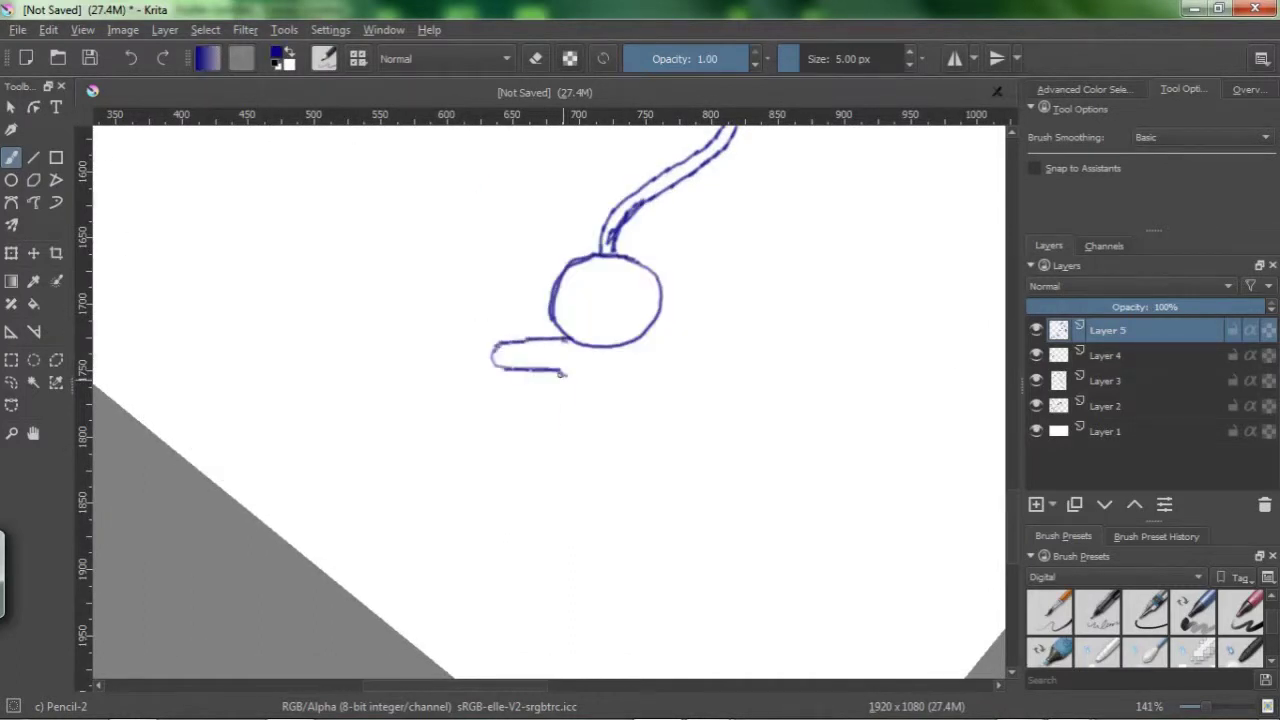
{"action": "left_click_drag", "start_coordinate": [562, 374], "coordinate": [612, 452]}
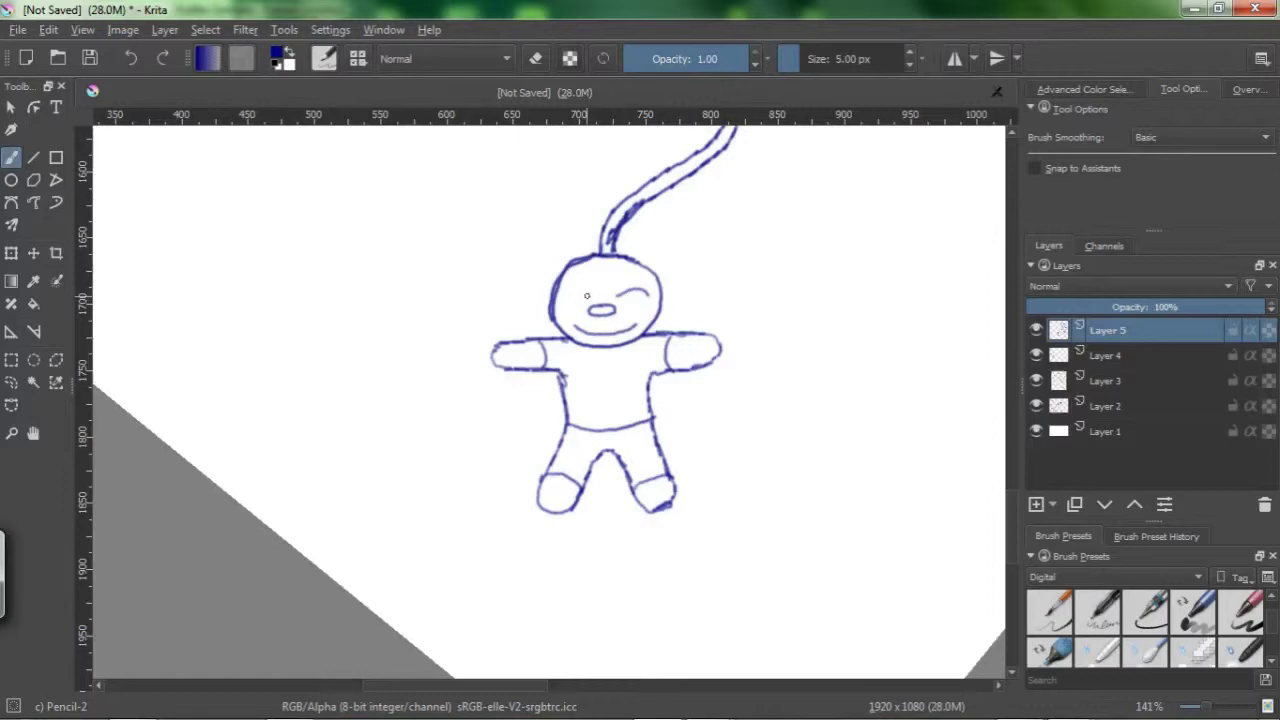
{"action": "left_click_drag", "start_coordinate": [704, 263], "coordinate": [660, 320]}
{"action": "left_click_drag", "start_coordinate": [555, 270], "coordinate": [550, 325]}
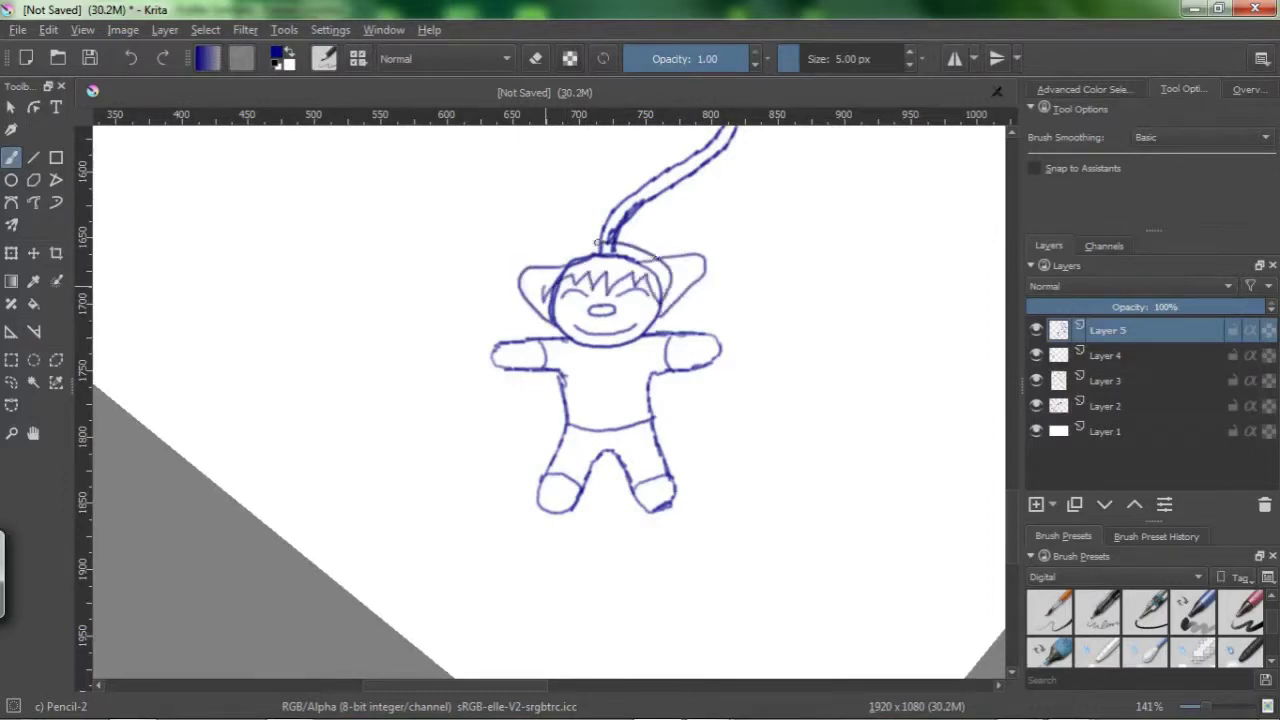
Step: Ink the nose outline, left eyebrow, jaw line and eyes in black
{"action": "key", "text": "slash"}
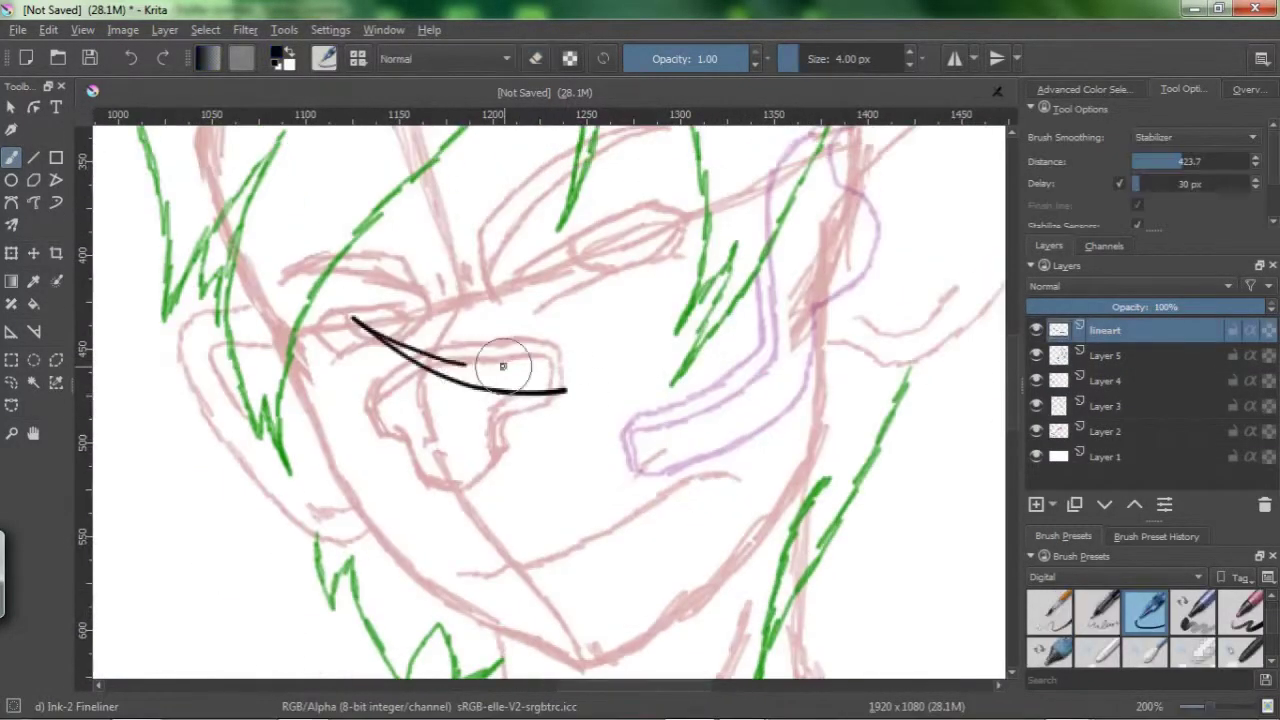
{"action": "mouse_move", "coordinate": [398, 428]}
{"action": "left_mouse_down"}
{"action": "mouse_move", "coordinate": [457, 490]}
{"action": "mouse_move", "coordinate": [500, 355]}
{"action": "mouse_move", "coordinate": [400, 380]}
{"action": "mouse_move", "coordinate": [370, 430]}
{"action": "mouse_move", "coordinate": [380, 380]}
{"action": "mouse_move", "coordinate": [507, 340]}
{"action": "mouse_move", "coordinate": [555, 370]}
{"action": "left_mouse_up"}
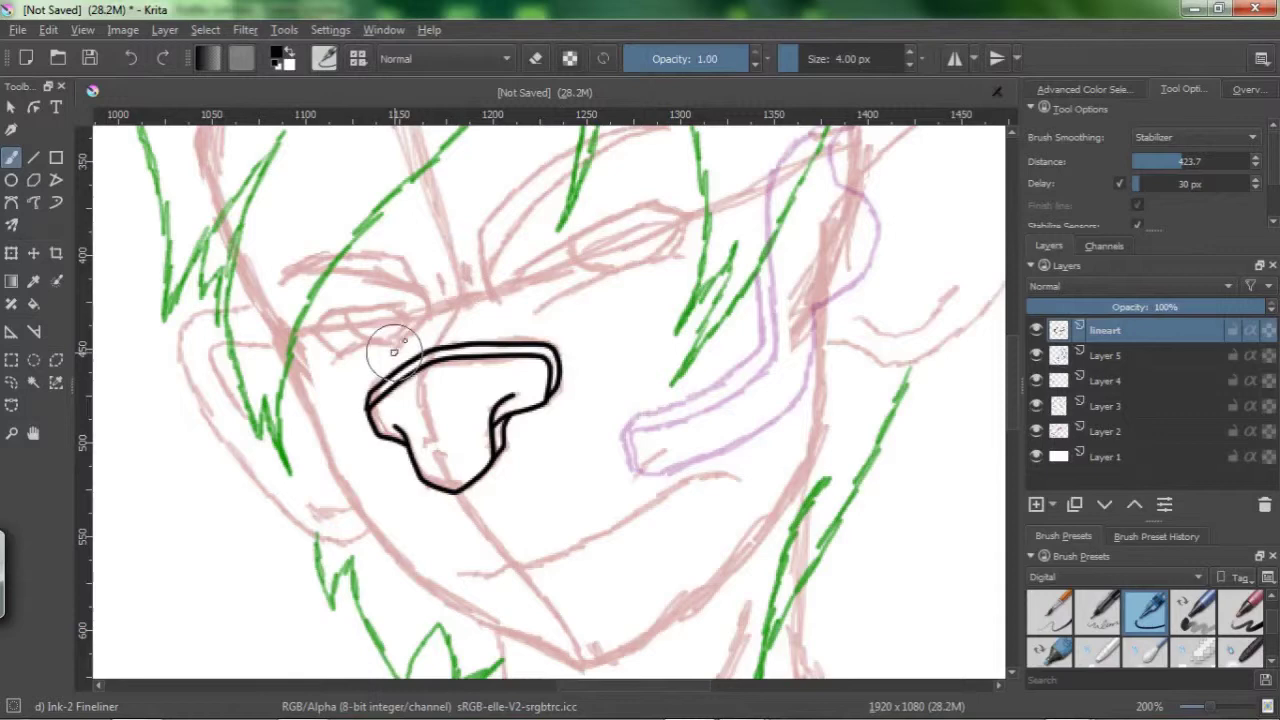
{"action": "mouse_move", "coordinate": [400, 350]}
{"action": "left_mouse_down"}
{"action": "mouse_move", "coordinate": [425, 300]}
{"action": "mouse_move", "coordinate": [285, 275]}
{"action": "mouse_move", "coordinate": [400, 260]}
{"action": "mouse_move", "coordinate": [430, 315]}
{"action": "mouse_move", "coordinate": [448, 295]}
{"action": "left_mouse_up"}
{"action": "left_click_drag", "start_coordinate": [460, 268], "coordinate": [485, 292]}
{"action": "mouse_move", "coordinate": [288, 350]}
{"action": "left_mouse_down"}
{"action": "mouse_move", "coordinate": [330, 470]}
{"action": "mouse_move", "coordinate": [440, 610]}
{"action": "mouse_move", "coordinate": [580, 665]}
{"action": "mouse_move", "coordinate": [657, 630]}
{"action": "mouse_move", "coordinate": [760, 540]}
{"action": "mouse_move", "coordinate": [830, 330]}
{"action": "left_mouse_up"}
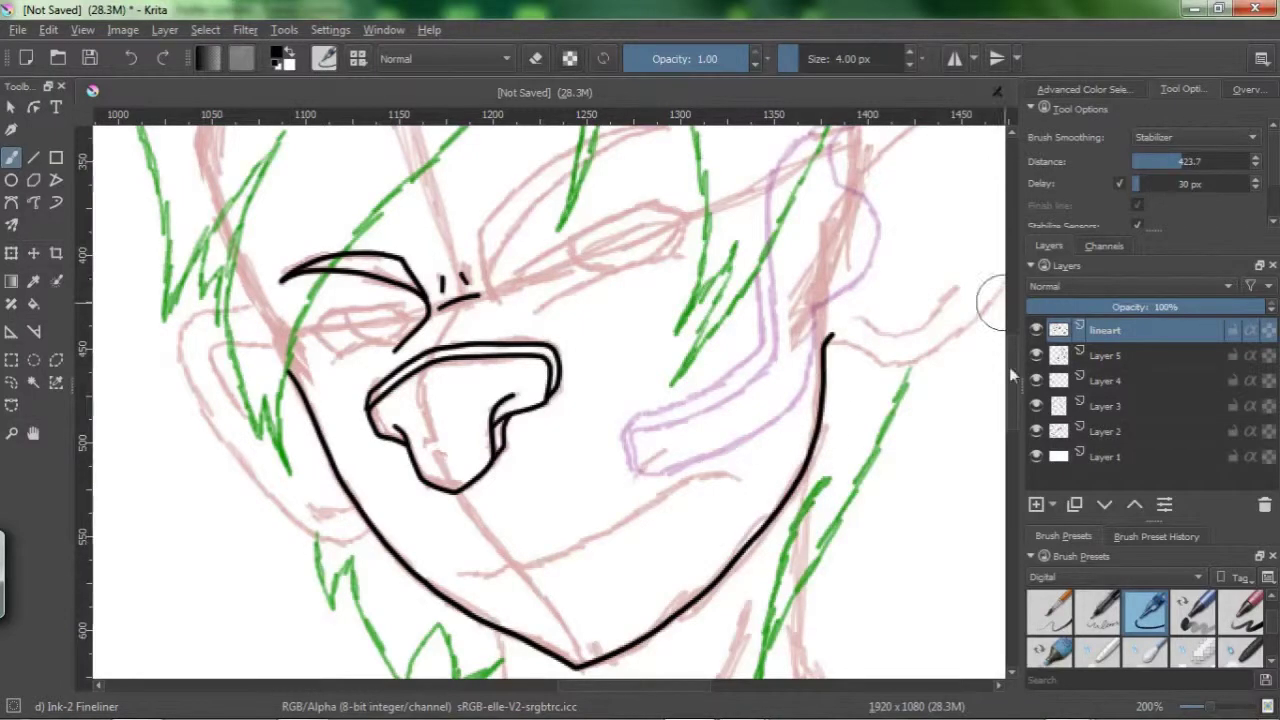
{"action": "scroll", "coordinate": [820, 330], "scroll_direction": "up", "scroll_amount": 3}
{"action": "mouse_move", "coordinate": [495, 405]}
{"action": "left_mouse_down"}
{"action": "mouse_move", "coordinate": [480, 340]}
{"action": "mouse_move", "coordinate": [598, 245]}
{"action": "mouse_move", "coordinate": [668, 232]}
{"action": "mouse_move", "coordinate": [480, 345]}
{"action": "mouse_move", "coordinate": [580, 345]}
{"action": "mouse_move", "coordinate": [680, 315]}
{"action": "mouse_move", "coordinate": [688, 330]}
{"action": "mouse_move", "coordinate": [535, 418]}
{"action": "left_mouse_up"}
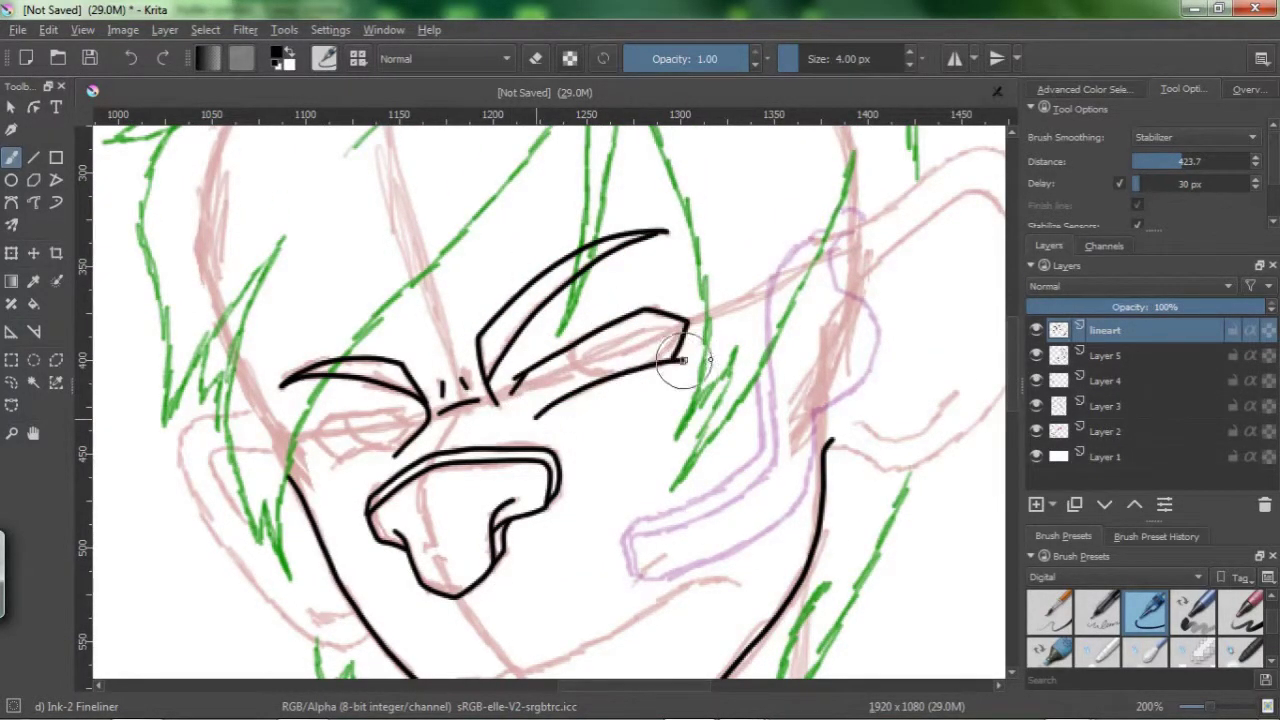
{"action": "mouse_move", "coordinate": [430, 420]}
{"action": "left_mouse_down"}
{"action": "mouse_move", "coordinate": [380, 415]}
{"action": "mouse_move", "coordinate": [300, 440]}
{"action": "mouse_move", "coordinate": [360, 450]}
{"action": "mouse_move", "coordinate": [420, 428]}
{"action": "left_mouse_up"}
{"action": "scroll", "coordinate": [500, 450], "scroll_direction": "down", "scroll_amount": 4}
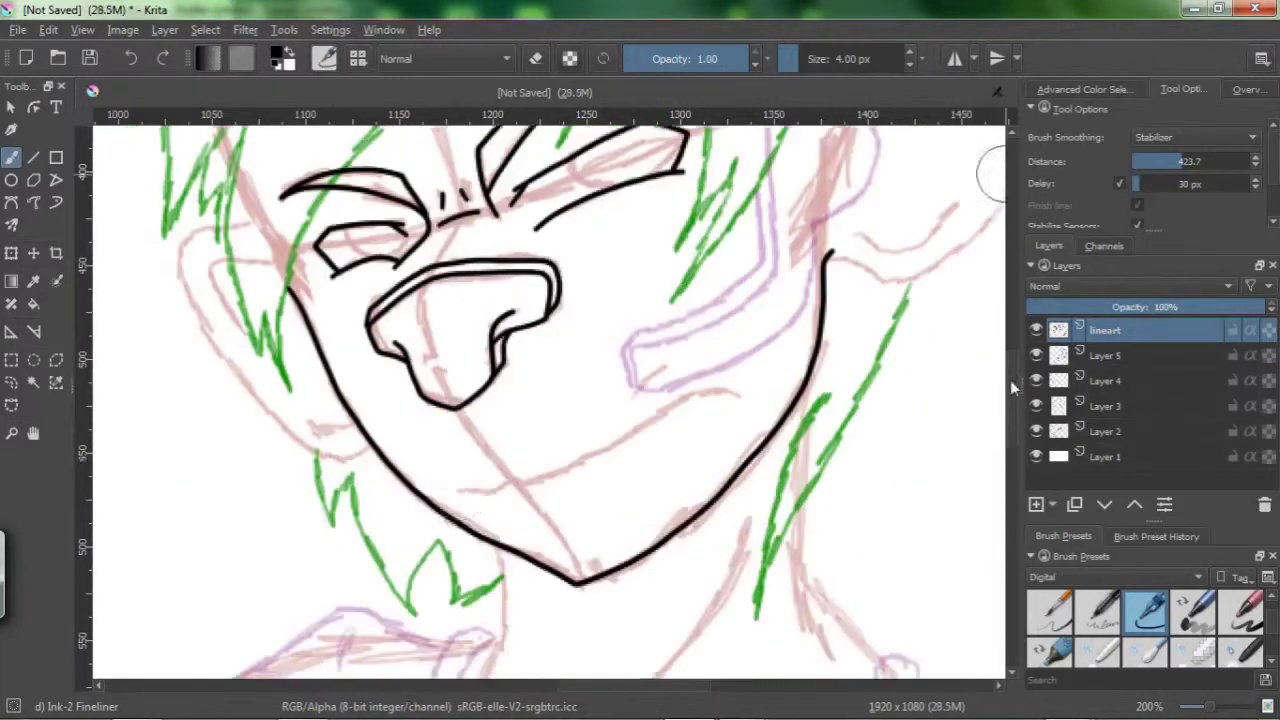
Step: Ink the otter's mouth line and the cheek markings
{"action": "mouse_move", "coordinate": [460, 480]}
{"action": "left_mouse_down"}
{"action": "mouse_move", "coordinate": [530, 470]}
{"action": "mouse_move", "coordinate": [720, 375]}
{"action": "left_mouse_up"}
{"action": "scroll", "coordinate": [600, 400], "scroll_direction": "up", "scroll_amount": 3}
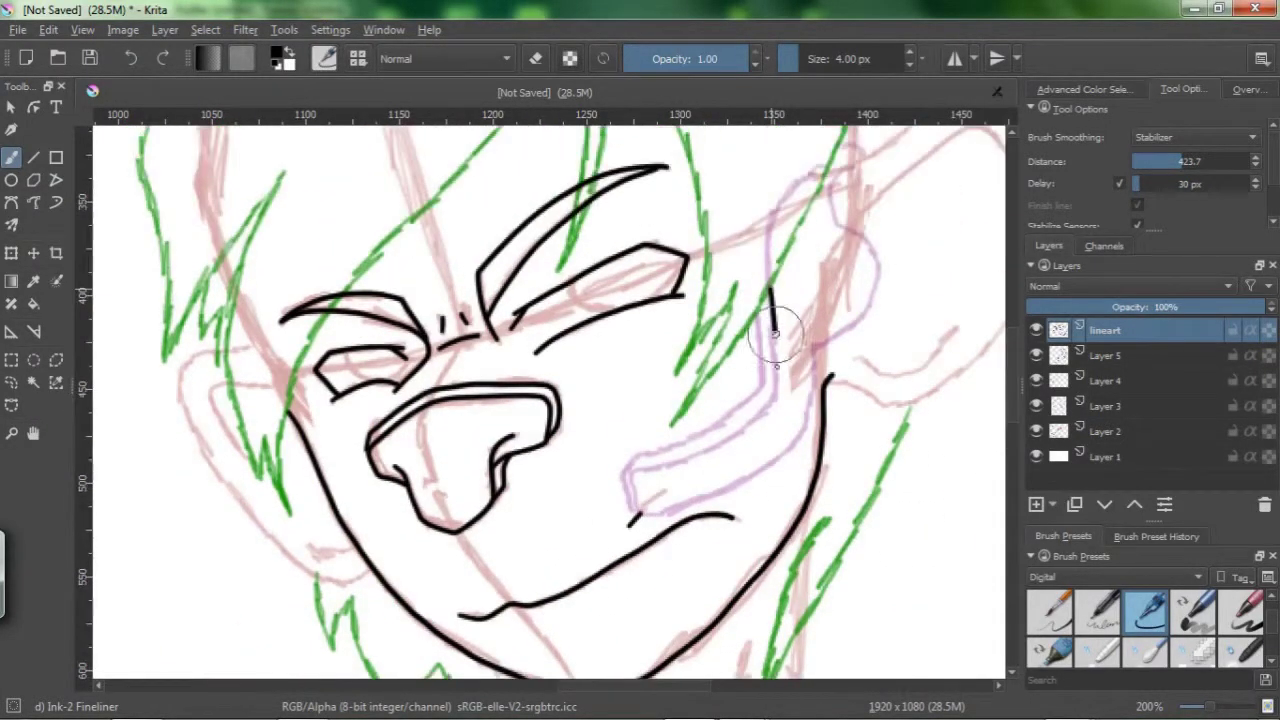
{"action": "left_click_drag", "start_coordinate": [770, 300], "coordinate": [715, 450]}
{"action": "mouse_move", "coordinate": [715, 450]}
{"action": "left_mouse_down"}
{"action": "mouse_move", "coordinate": [630, 520]}
{"action": "mouse_move", "coordinate": [740, 515]}
{"action": "mouse_move", "coordinate": [820, 400]}
{"action": "mouse_move", "coordinate": [870, 250]}
{"action": "mouse_move", "coordinate": [840, 175]}
{"action": "left_mouse_up"}
{"action": "mouse_move", "coordinate": [630, 520]}
{"action": "left_mouse_down"}
{"action": "mouse_move", "coordinate": [645, 460]}
{"action": "mouse_move", "coordinate": [720, 445]}
{"action": "left_mouse_up"}
{"action": "mouse_move", "coordinate": [755, 290]}
{"action": "left_mouse_down"}
{"action": "mouse_move", "coordinate": [758, 390]}
{"action": "mouse_move", "coordinate": [680, 425]}
{"action": "left_mouse_up"}
{"action": "mouse_move", "coordinate": [730, 288]}
{"action": "left_mouse_down"}
{"action": "mouse_move", "coordinate": [680, 430]}
{"action": "mouse_move", "coordinate": [730, 370]}
{"action": "left_mouse_up"}
{"action": "scroll", "coordinate": [600, 400], "scroll_direction": "up", "scroll_amount": 3}
Step: Ink the long hair strand across the cheek and the right ear with its inner line
{"action": "left_click_drag", "start_coordinate": [855, 160], "coordinate": [680, 490]}
{"action": "left_click_drag", "start_coordinate": [840, 230], "coordinate": [880, 260]}
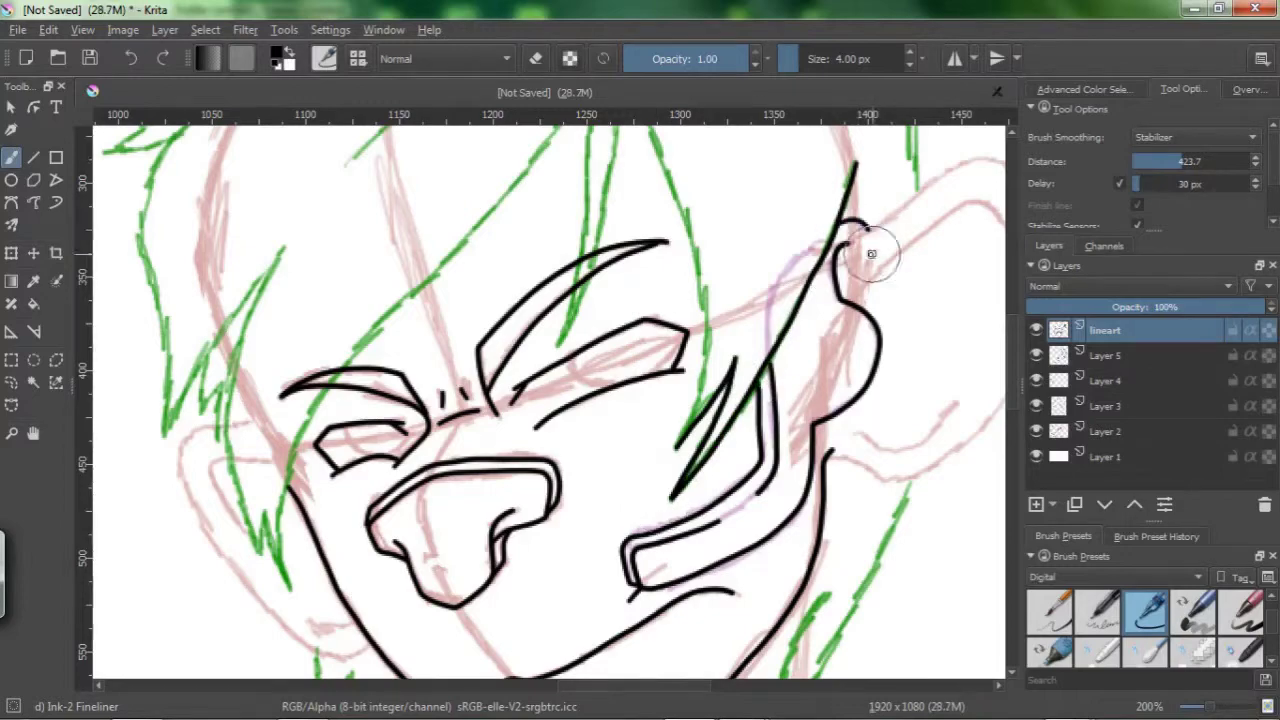
{"action": "scroll", "coordinate": [600, 400], "scroll_direction": "right", "scroll_amount": 5}
{"action": "mouse_move", "coordinate": [560, 240]}
{"action": "left_mouse_down"}
{"action": "mouse_move", "coordinate": [703, 158]}
{"action": "mouse_move", "coordinate": [724, 365]}
{"action": "left_mouse_up"}
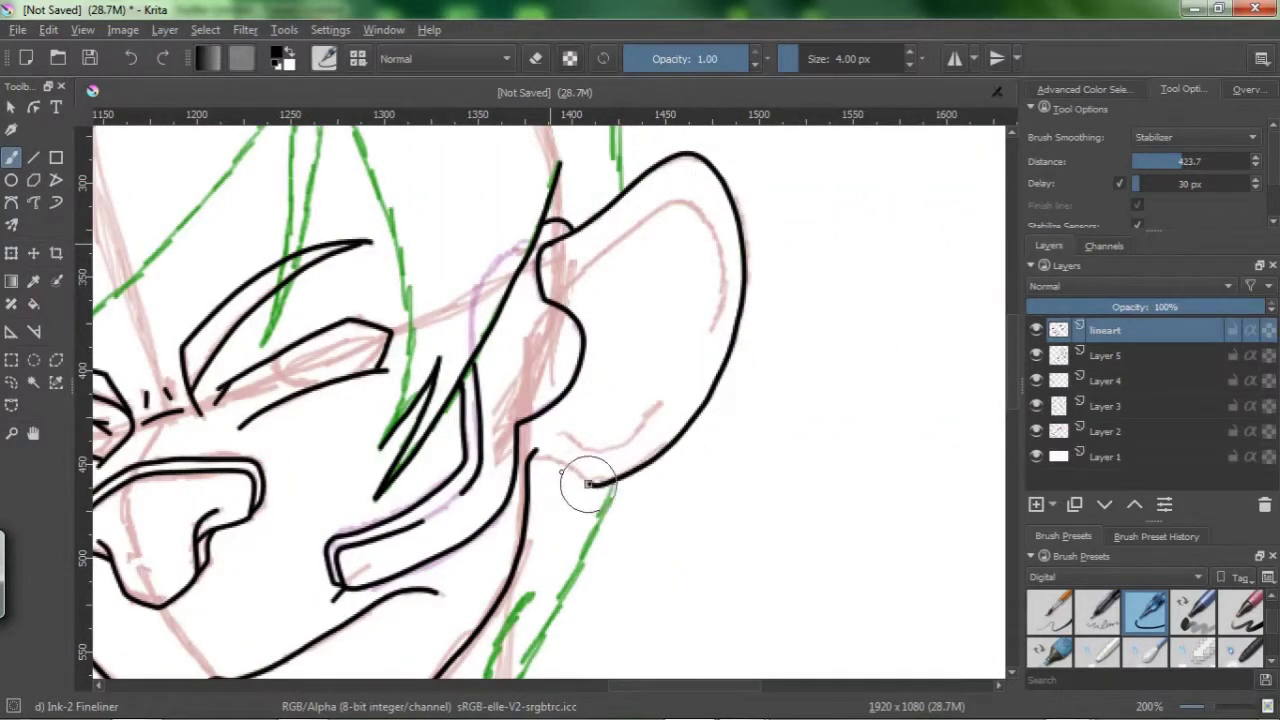
{"action": "left_click_drag", "start_coordinate": [563, 290], "coordinate": [700, 300]}
Step: Ink the hair strands on the forehead and by the left eye, plus the left ear and its zigzag fur
{"action": "key", "text": "space"}
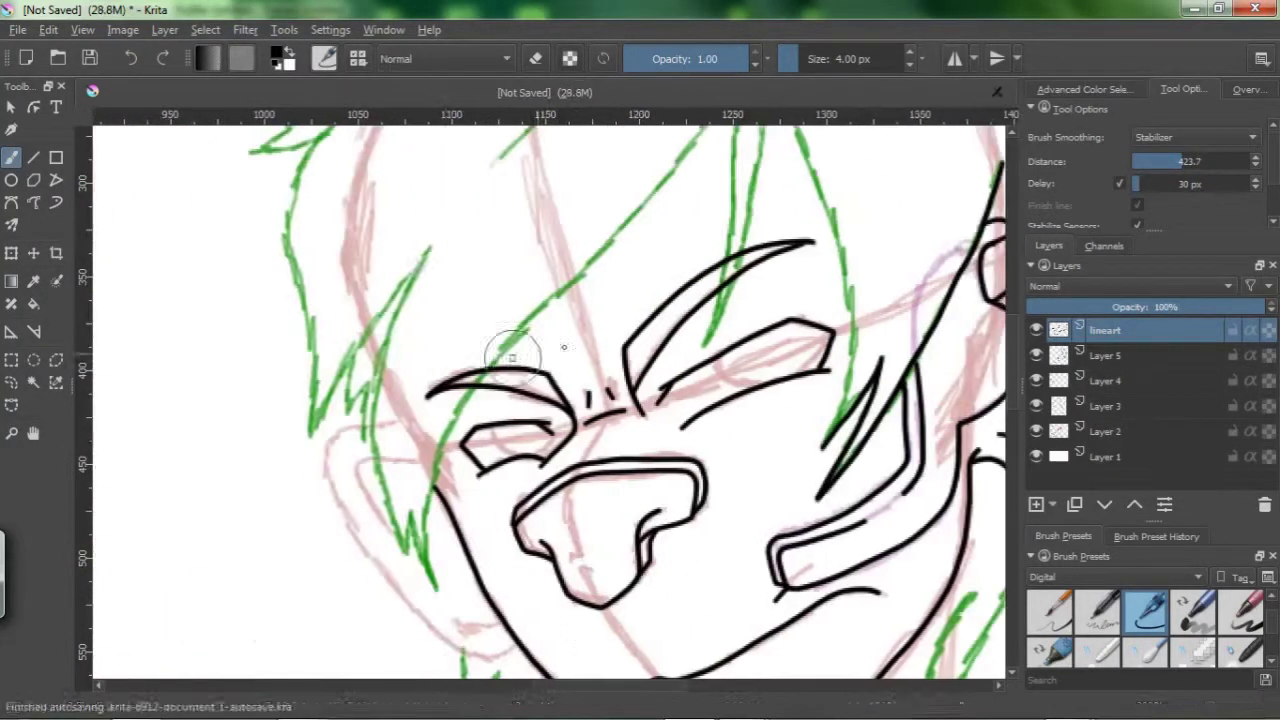
{"action": "mouse_move", "coordinate": [430, 250]}
{"action": "left_mouse_down"}
{"action": "mouse_move", "coordinate": [385, 375]}
{"action": "mouse_move", "coordinate": [405, 545]}
{"action": "mouse_move", "coordinate": [435, 480]}
{"action": "left_mouse_up"}
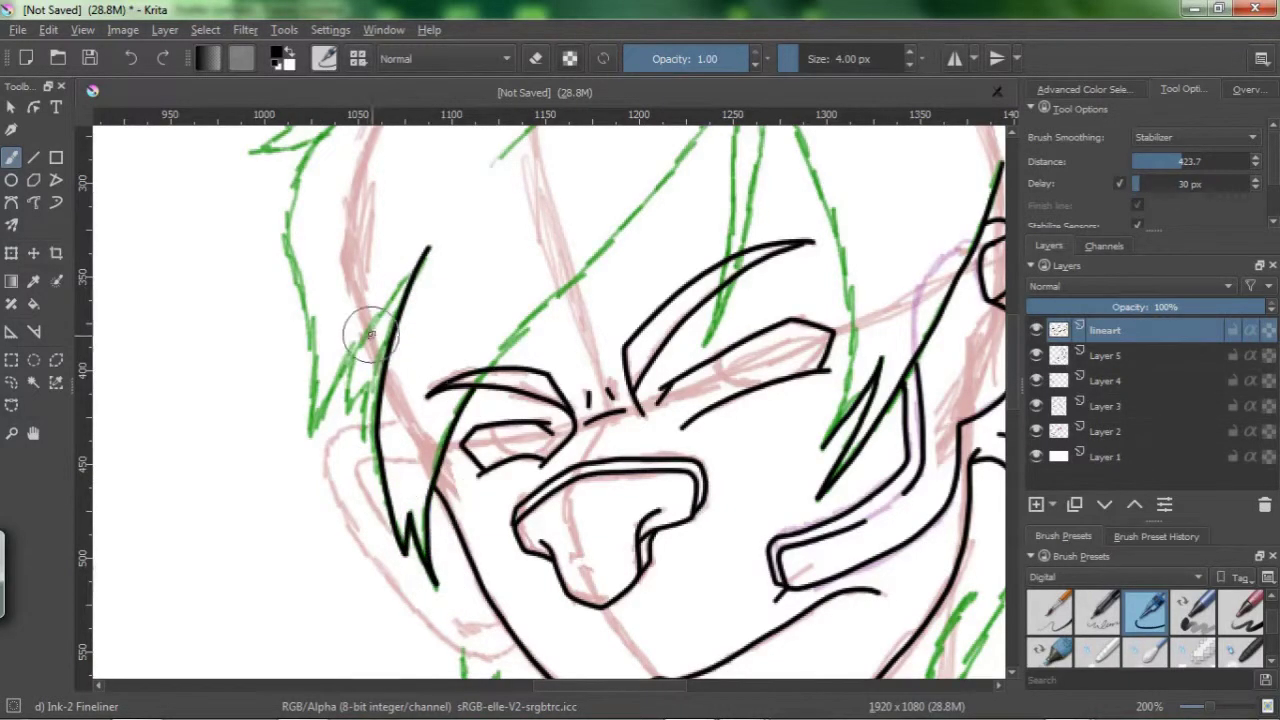
{"action": "key", "text": "space"}
{"action": "left_click_drag", "start_coordinate": [498, 312], "coordinate": [632, 215]}
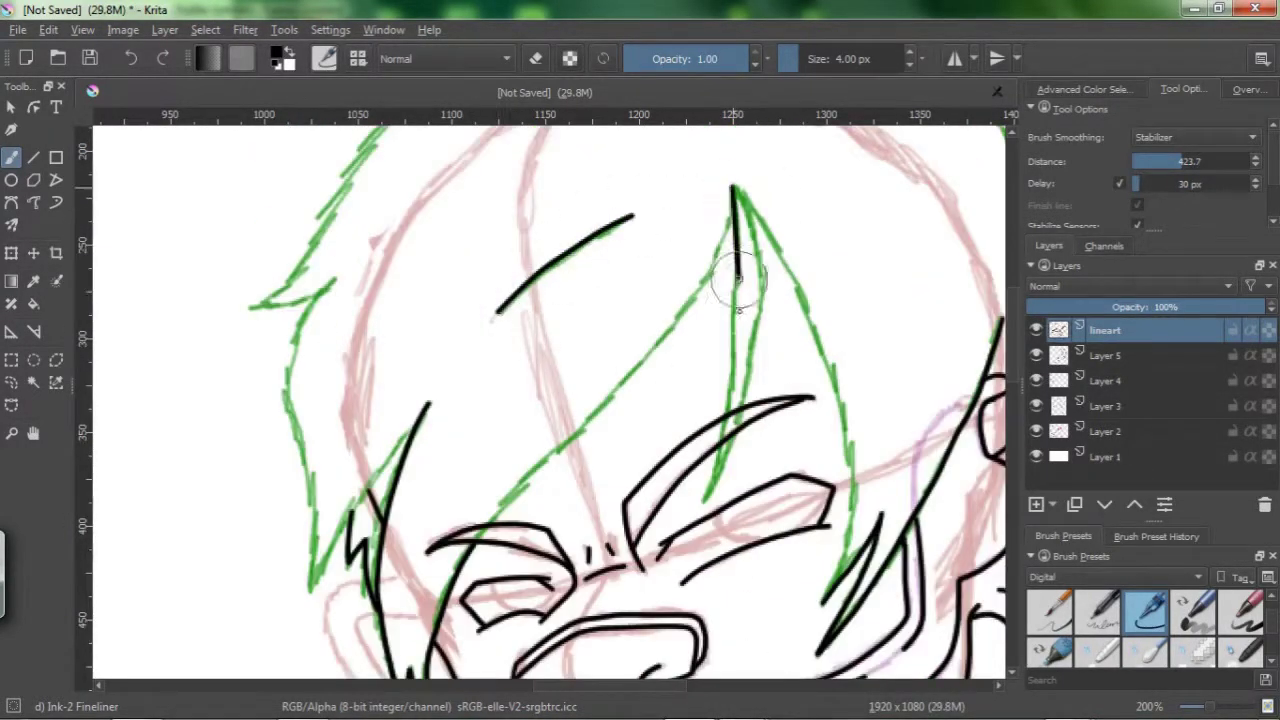
{"action": "left_click_drag", "start_coordinate": [735, 185], "coordinate": [725, 460]}
{"action": "scroll", "coordinate": [745, 375], "scroll_direction": "down", "scroll_amount": 2}
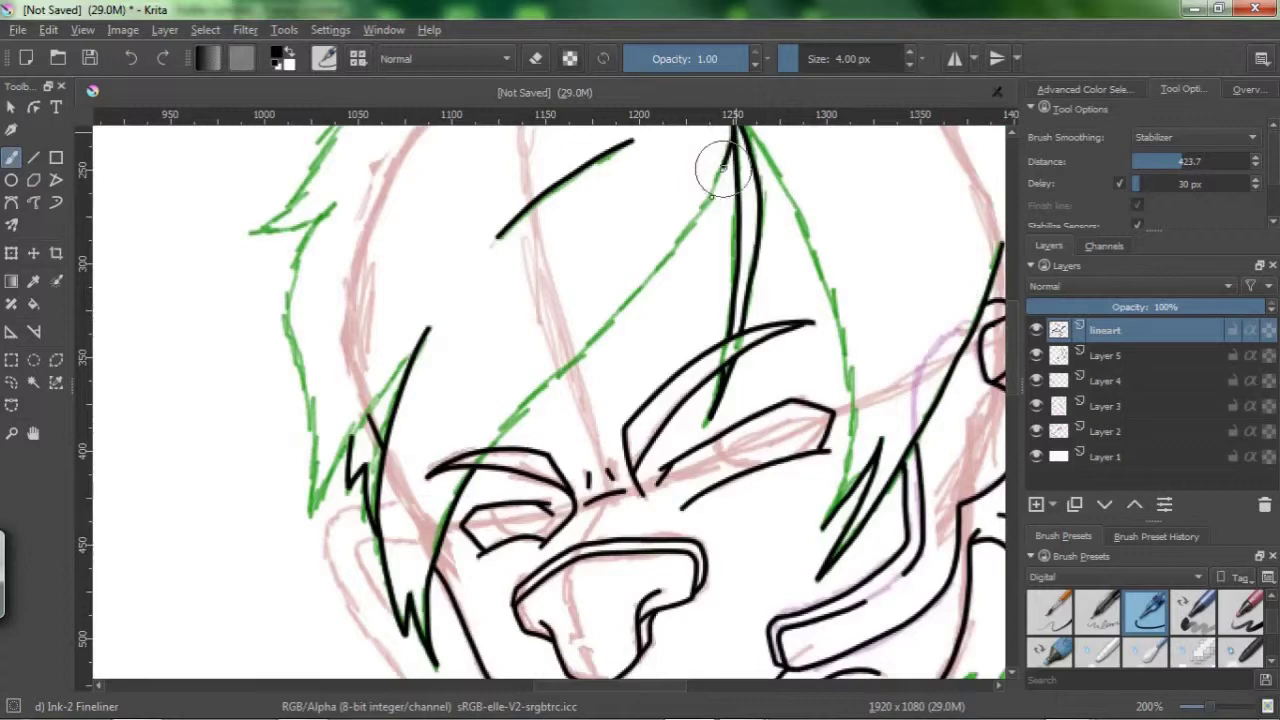
{"action": "key", "text": "space"}
{"action": "left_click_drag", "start_coordinate": [333, 350], "coordinate": [466, 503]}
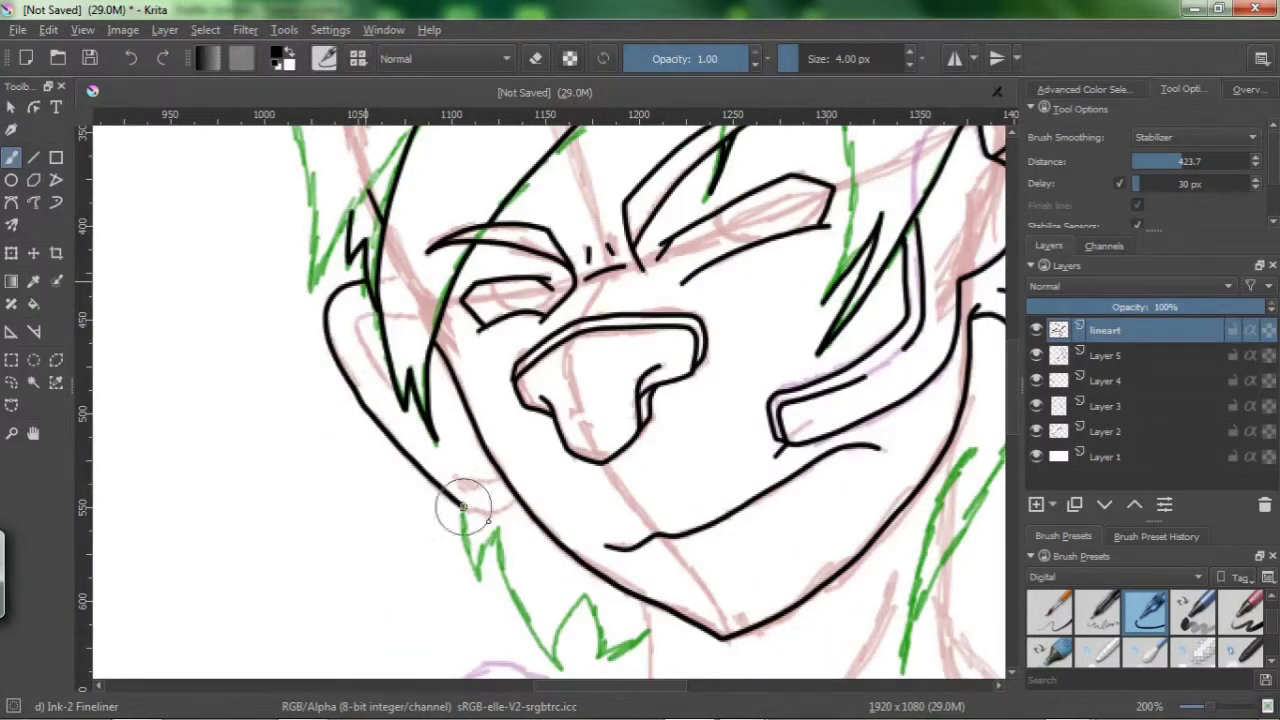
{"action": "left_click_drag", "start_coordinate": [465, 565], "coordinate": [568, 655]}
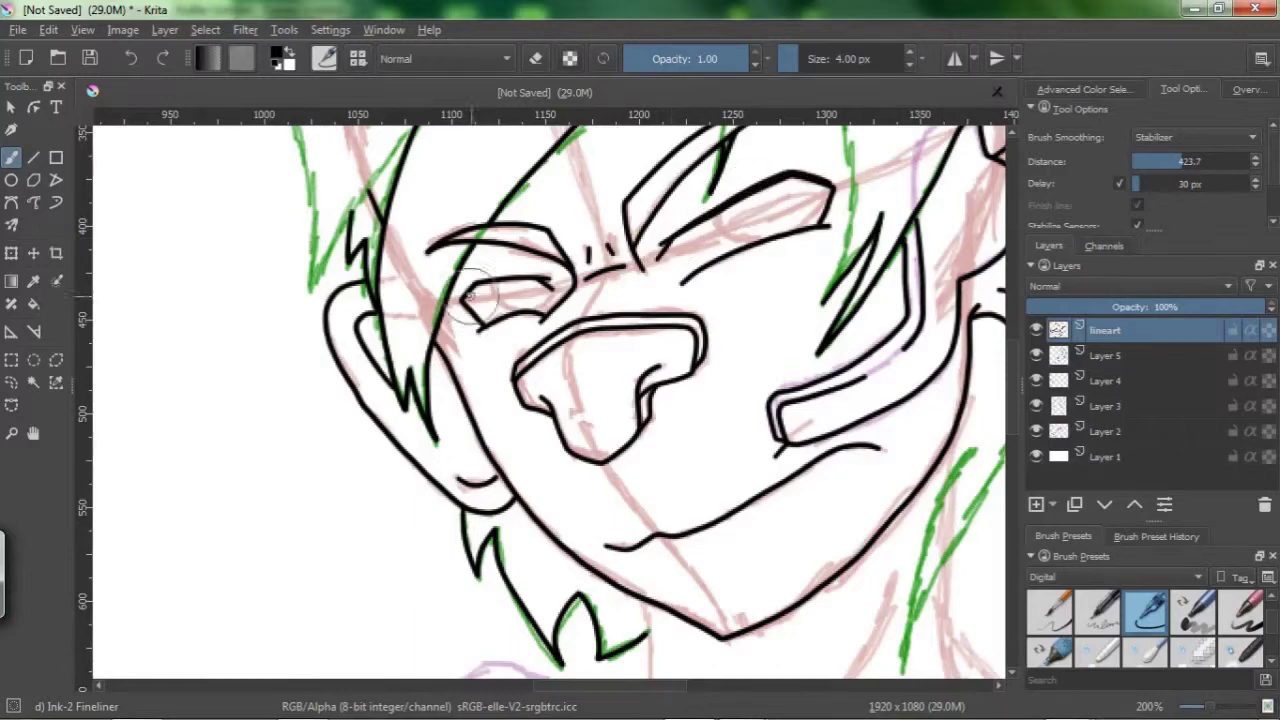
{"action": "scroll", "coordinate": [520, 285], "scroll_direction": "up", "scroll_amount": 5}
Step: Ink the left hair strand, the arc over the head, and the head's right side and neck
{"action": "left_click_drag", "start_coordinate": [335, 305], "coordinate": [308, 612]}
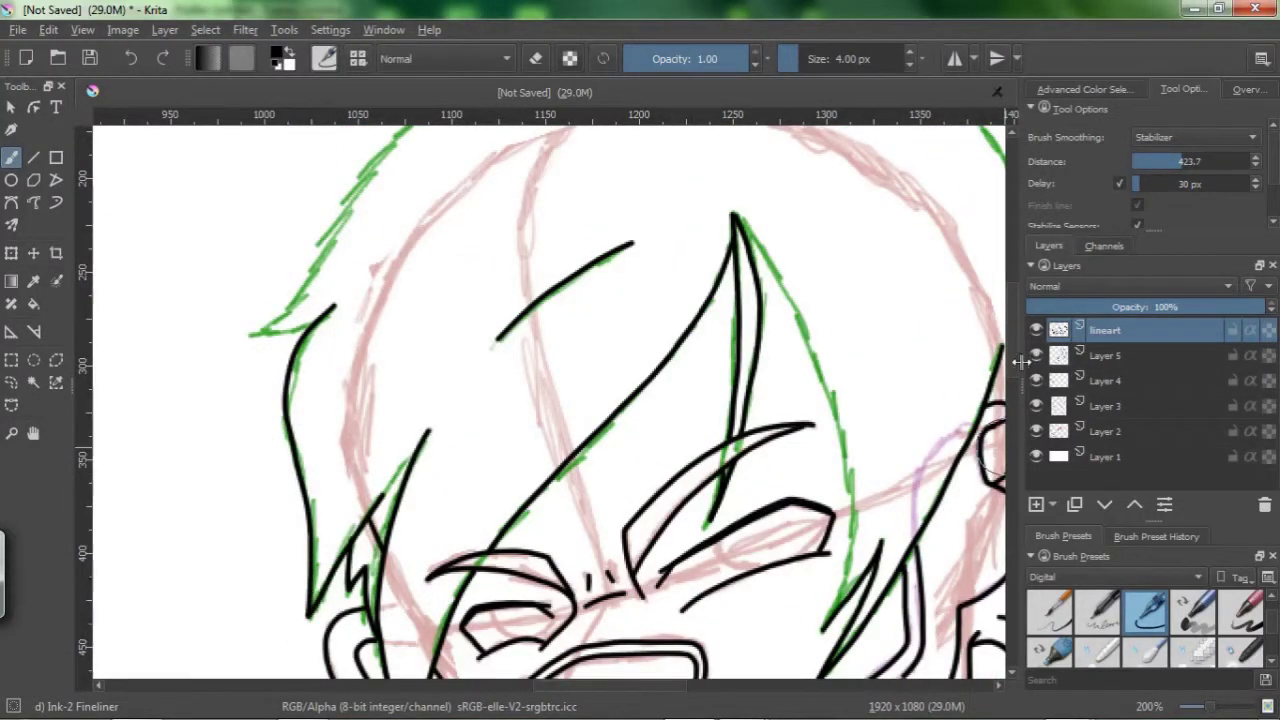
{"action": "scroll", "coordinate": [282, 298], "scroll_direction": "up", "scroll_amount": 3}
{"action": "left_click_drag", "start_coordinate": [255, 472], "coordinate": [820, 220]}
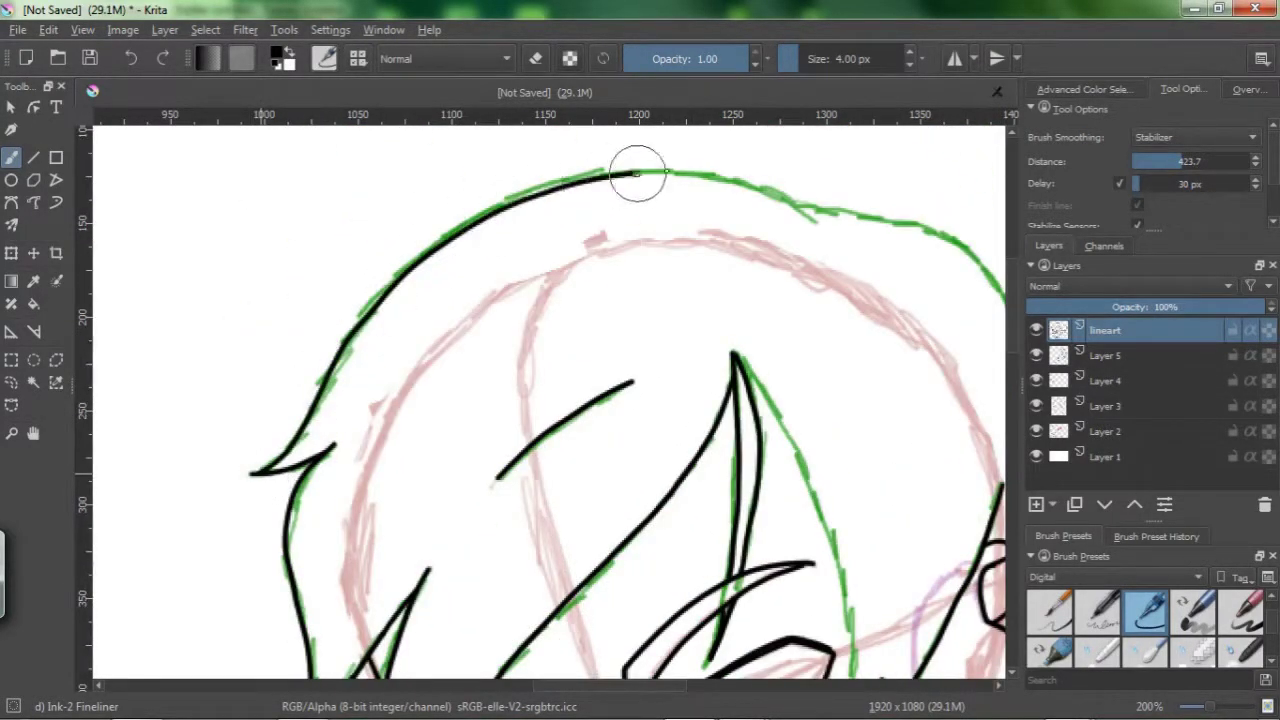
{"action": "left_click_drag", "start_coordinate": [460, 200], "coordinate": [620, 500]}
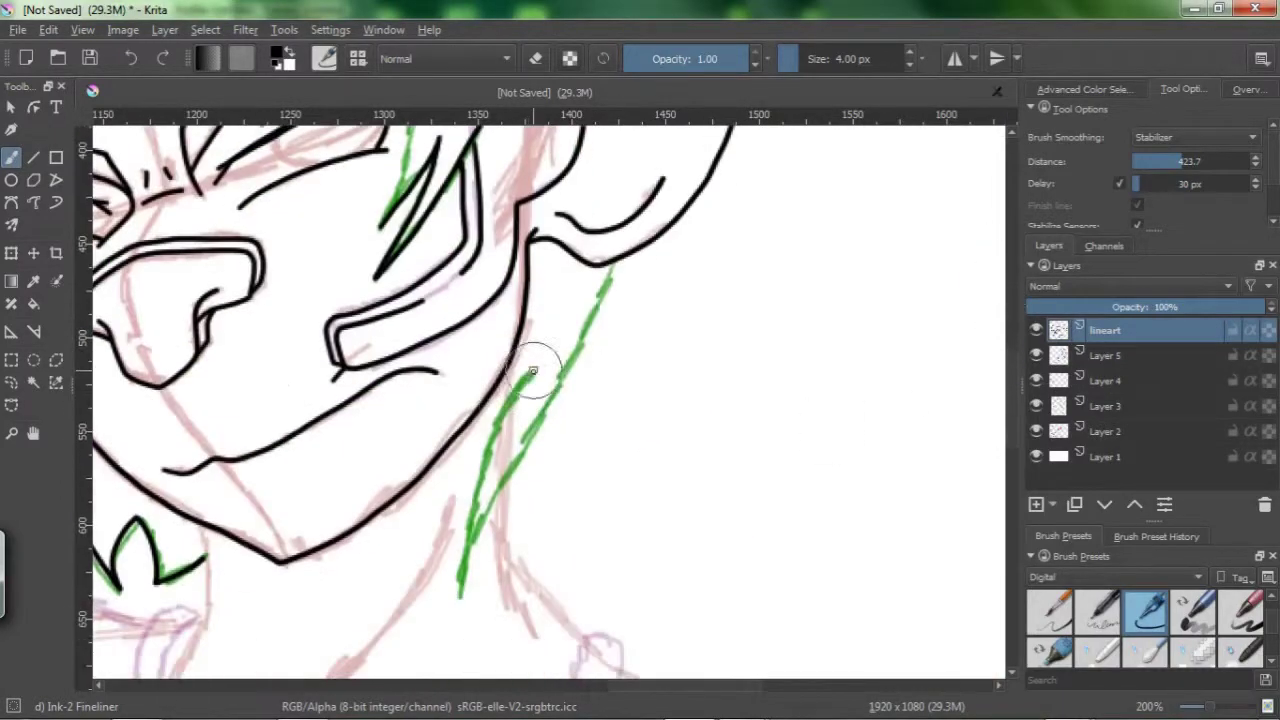
{"action": "mouse_move", "coordinate": [530, 375]}
{"action": "left_mouse_down"}
{"action": "mouse_move", "coordinate": [478, 590]}
{"action": "mouse_move", "coordinate": [608, 270]}
{"action": "left_mouse_up"}
{"action": "scroll", "coordinate": [518, 478], "scroll_direction": "down", "scroll_amount": 2}
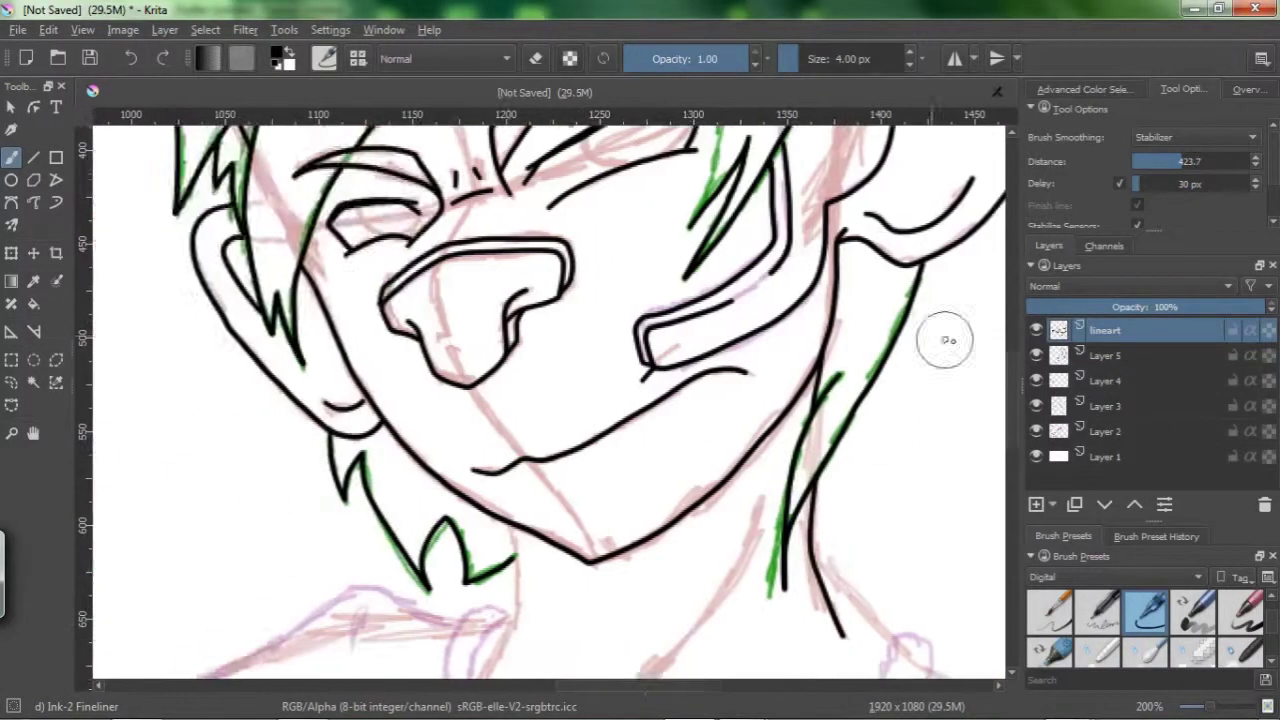
{"action": "scroll", "coordinate": [430, 370], "scroll_direction": "up", "scroll_amount": 2}
{"action": "scroll", "coordinate": [600, 400], "scroll_direction": "down", "scroll_amount": 2}
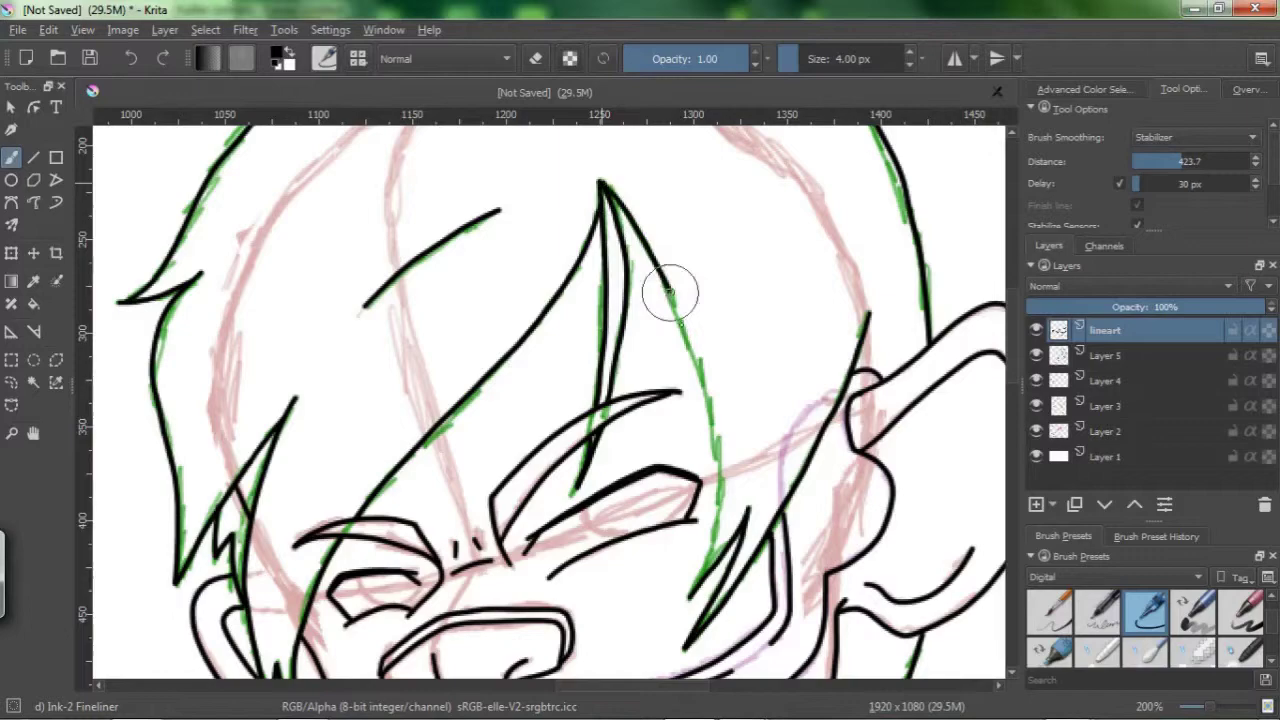
{"action": "scroll", "coordinate": [600, 400], "scroll_direction": "down", "scroll_amount": 3}
{"action": "scroll", "coordinate": [560, 560], "scroll_direction": "up", "scroll_amount": 5}
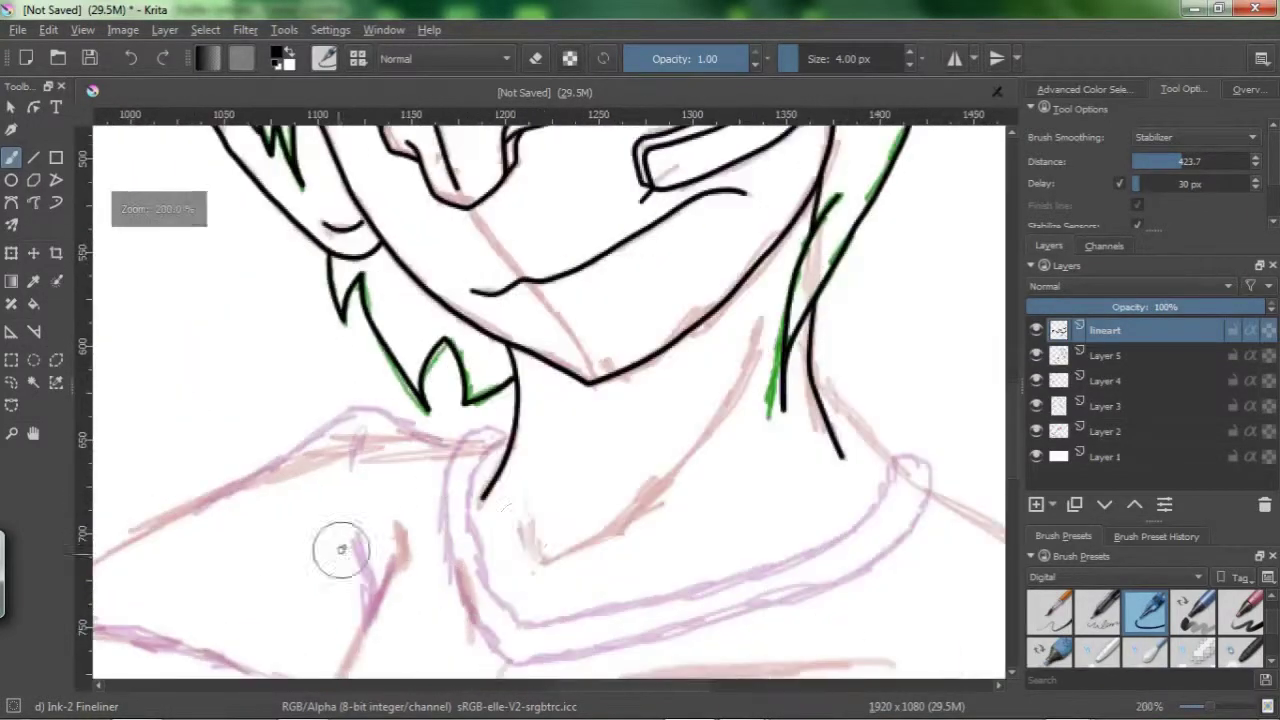
{"action": "left_click_drag", "start_coordinate": [768, 330], "coordinate": [535, 560]}
{"action": "mouse_move", "coordinate": [500, 440]}
{"action": "left_mouse_down"}
{"action": "mouse_move", "coordinate": [530, 622]}
{"action": "mouse_move", "coordinate": [890, 470]}
{"action": "mouse_move", "coordinate": [810, 370]}
{"action": "mouse_move", "coordinate": [450, 470]}
{"action": "mouse_move", "coordinate": [512, 655]}
{"action": "mouse_move", "coordinate": [920, 470]}
{"action": "mouse_move", "coordinate": [920, 440]}
{"action": "left_mouse_up"}
Step: Ink the collar, shoulder and outer arm lines, including the armpit line
{"action": "key", "text": "space"}
{"action": "mouse_move", "coordinate": [320, 240]}
{"action": "left_mouse_down"}
{"action": "mouse_move", "coordinate": [673, 410]}
{"action": "mouse_move", "coordinate": [770, 660]}
{"action": "left_mouse_up"}
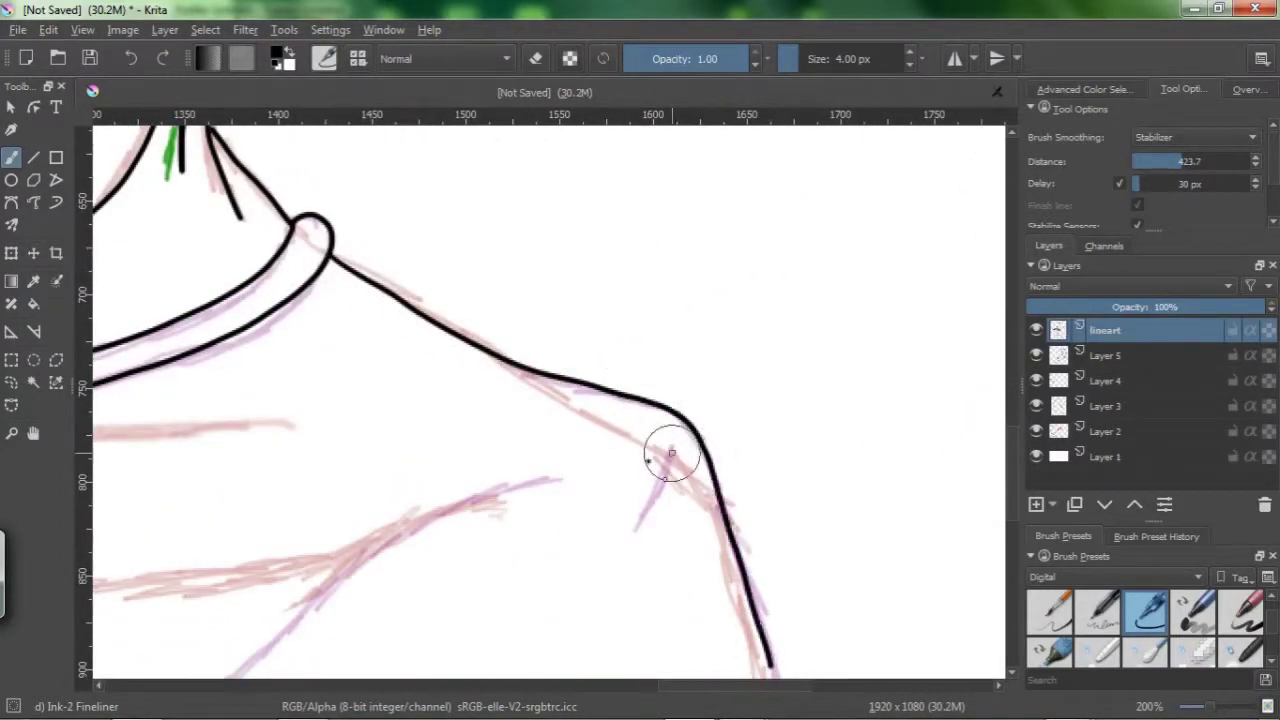
{"action": "key", "text": "space"}
{"action": "left_click_drag", "start_coordinate": [745, 130], "coordinate": [780, 620]}
{"action": "left_click_drag", "start_coordinate": [760, 490], "coordinate": [725, 545]}
{"action": "mouse_move", "coordinate": [360, 522]}
{"action": "left_mouse_down"}
{"action": "mouse_move", "coordinate": [583, 570]}
{"action": "mouse_move", "coordinate": [680, 565]}
{"action": "left_mouse_up"}
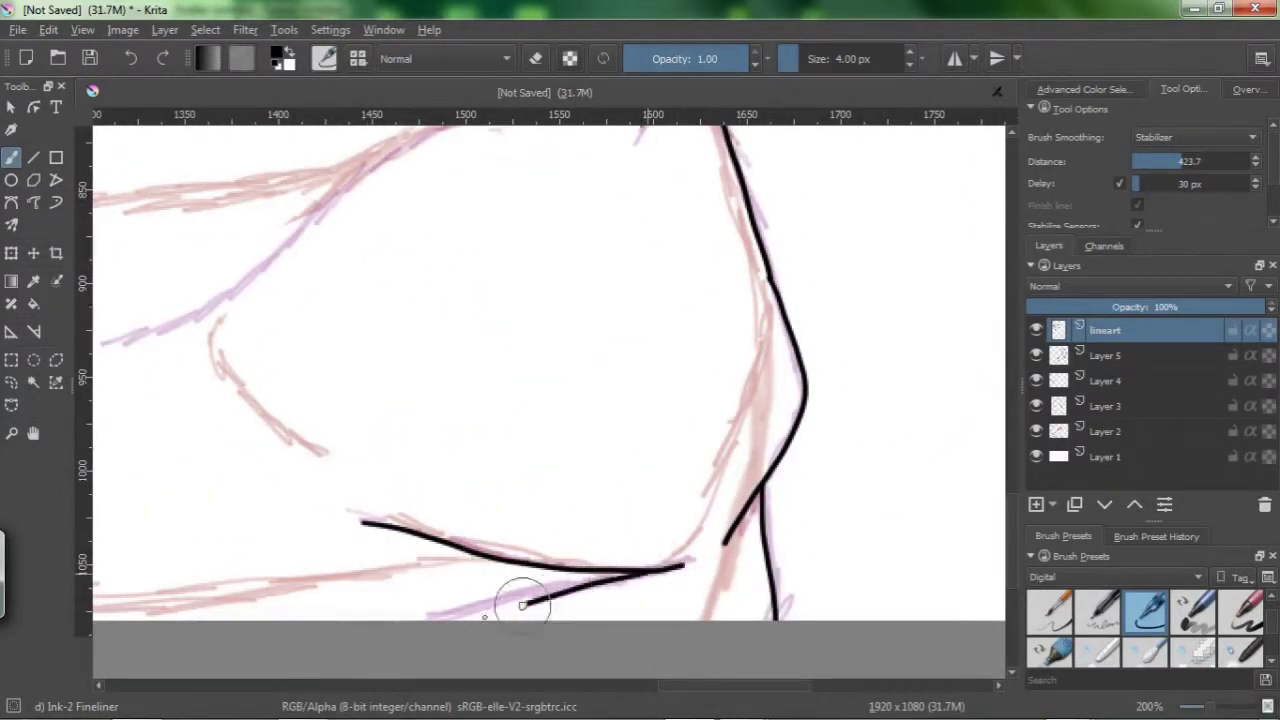
{"action": "key", "text": "space"}
{"action": "mouse_move", "coordinate": [640, 390]}
{"action": "left_mouse_down"}
{"action": "mouse_move", "coordinate": [420, 560]}
{"action": "mouse_move", "coordinate": [940, 310]}
{"action": "left_mouse_up"}
{"action": "key", "text": "space"}
{"action": "scroll", "coordinate": [550, 400], "scroll_direction": "down", "scroll_amount": 3}
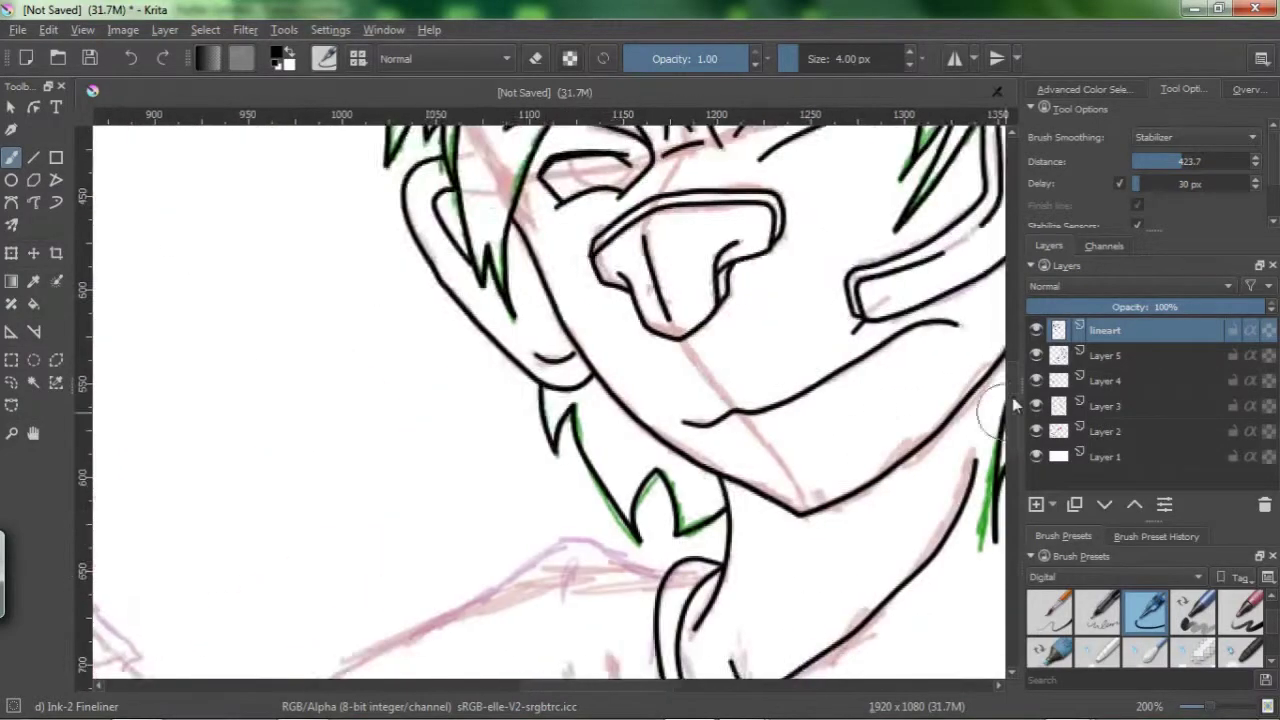
{"action": "key", "text": "space"}
{"action": "left_click_drag", "start_coordinate": [230, 560], "coordinate": [680, 400]}
{"action": "key", "text": "space"}
{"action": "left_click_drag", "start_coordinate": [570, 155], "coordinate": [568, 178]}
Step: Ink the inner arm line and the arm's lower edge down toward the torso
{"action": "left_click_drag", "start_coordinate": [565, 270], "coordinate": [474, 553]}
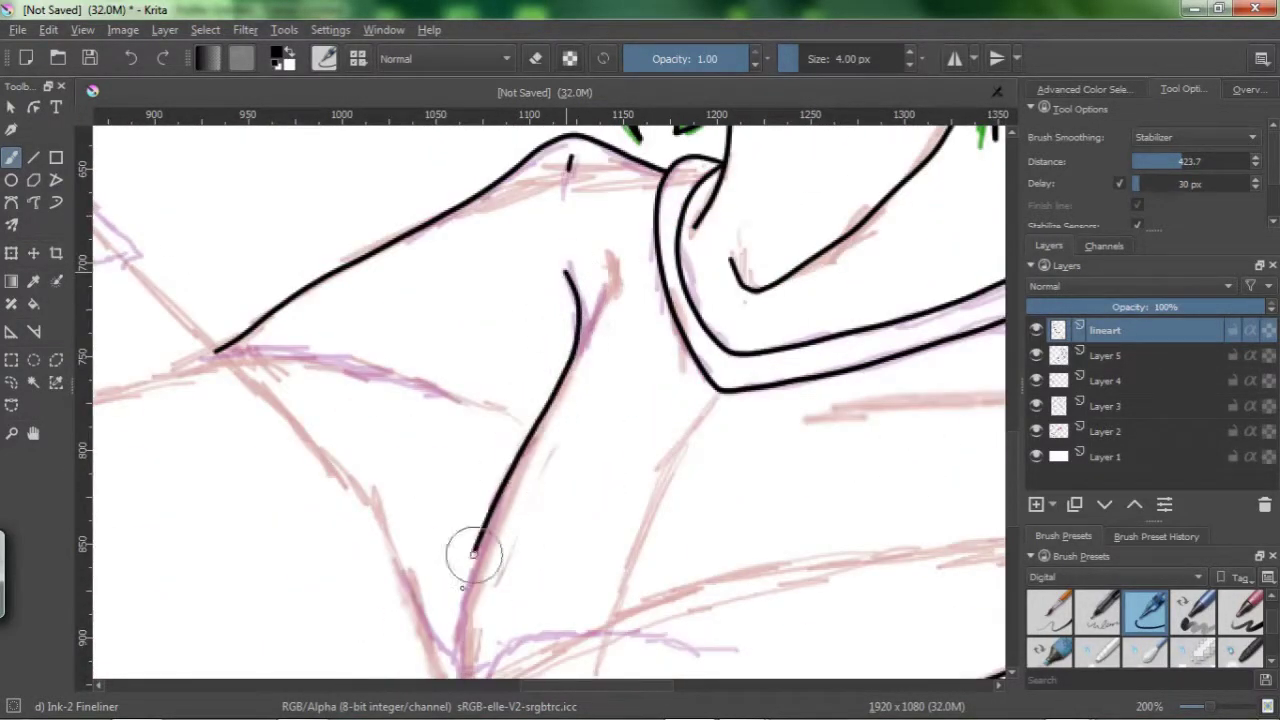
{"action": "mouse_move", "coordinate": [215, 350]}
{"action": "left_mouse_down"}
{"action": "mouse_move", "coordinate": [470, 410]}
{"action": "mouse_move", "coordinate": [398, 330]}
{"action": "left_mouse_up"}
{"action": "key", "text": "space"}
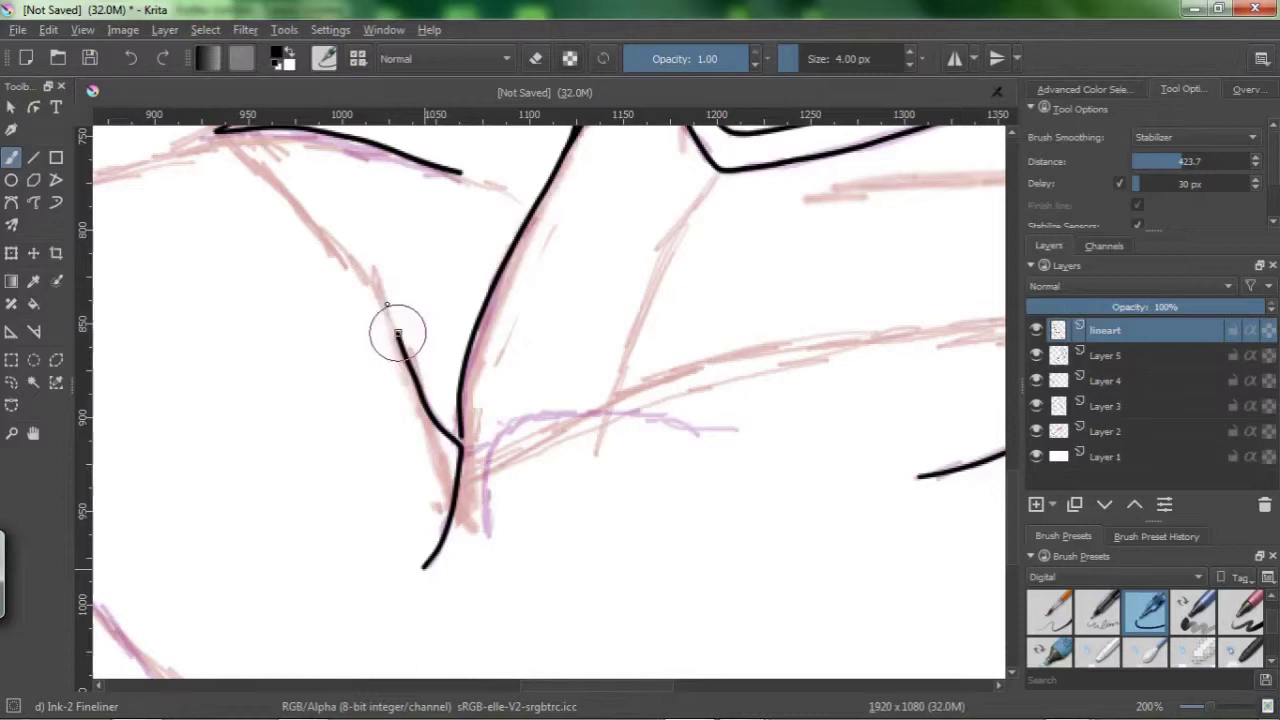
{"action": "left_click_drag", "start_coordinate": [470, 450], "coordinate": [600, 415]}
{"action": "key", "text": "space"}
{"action": "left_click_drag", "start_coordinate": [300, 430], "coordinate": [900, 290]}
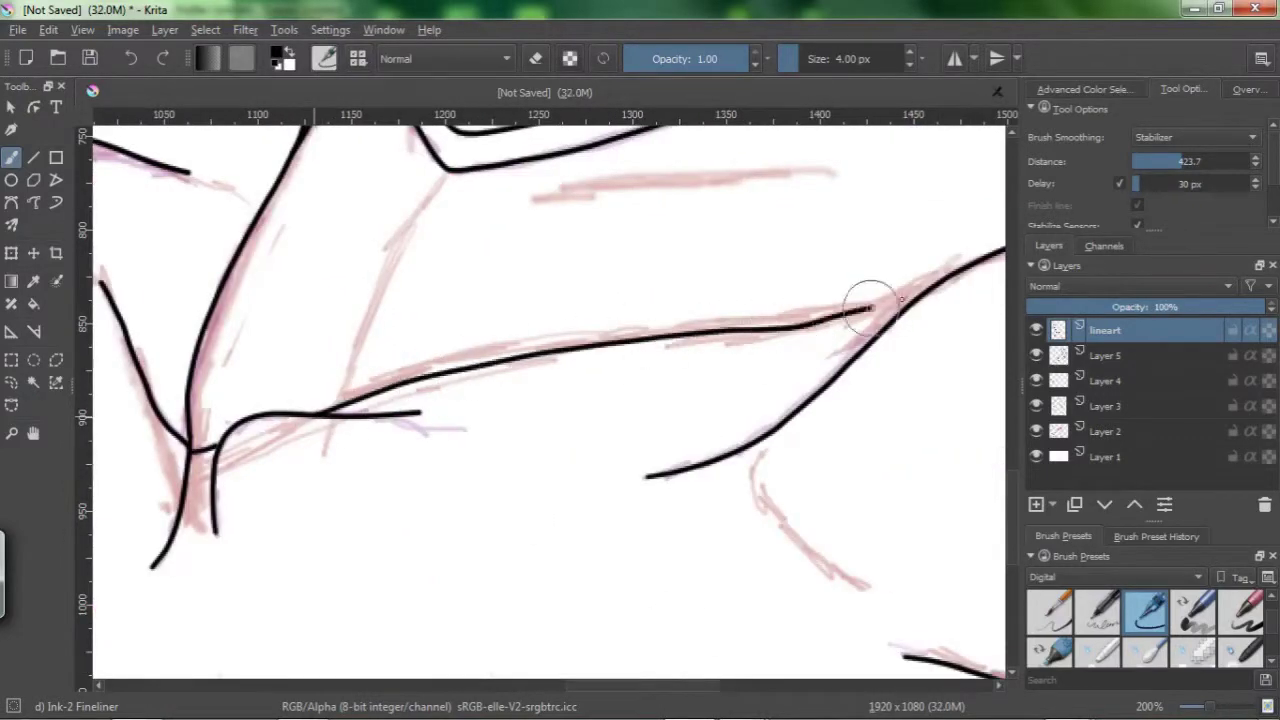
{"action": "scroll", "coordinate": [700, 350], "scroll_direction": "down", "scroll_amount": 4}
Step: Ink the upper sleeve outline, the cuff lines and the long diagonal lower line
{"action": "right_click", "coordinate": [560, 400]}
{"action": "scroll", "coordinate": [560, 400], "scroll_direction": "up", "scroll_amount": 5}
{"action": "left_click_drag", "start_coordinate": [465, 190], "coordinate": [620, 395]}
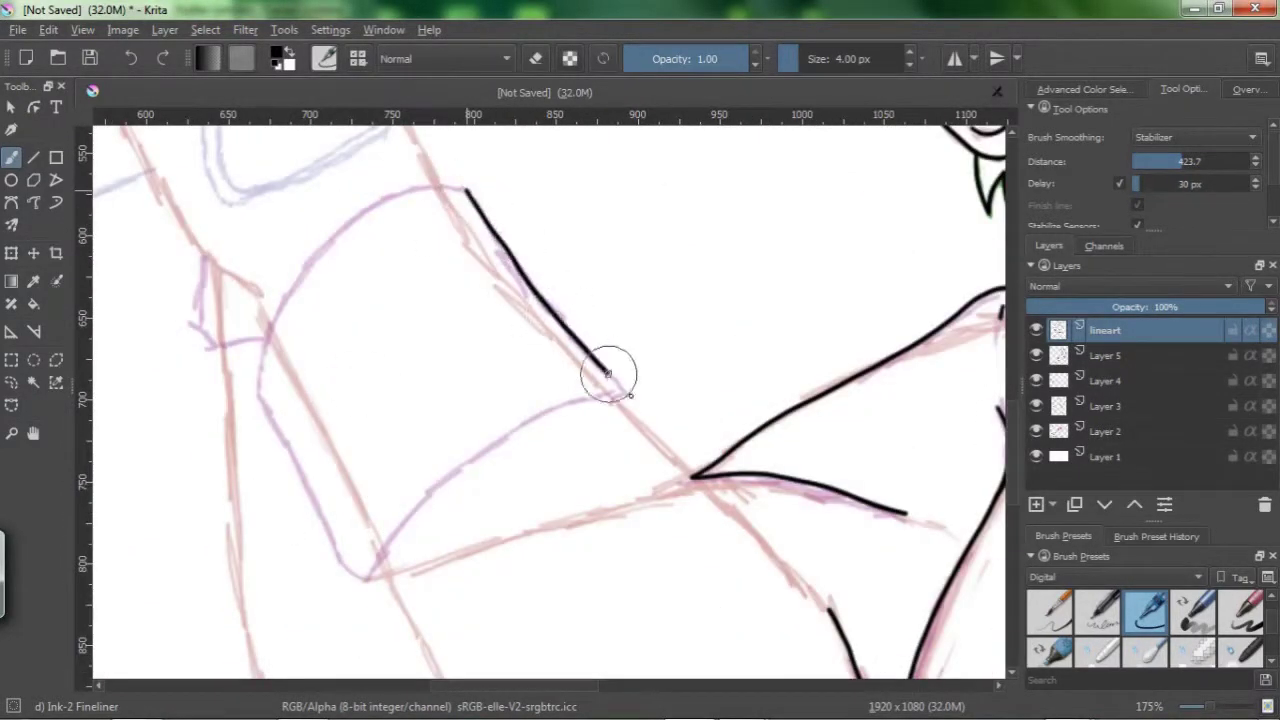
{"action": "mouse_move", "coordinate": [370, 578]}
{"action": "left_mouse_down"}
{"action": "mouse_move", "coordinate": [425, 497]}
{"action": "mouse_move", "coordinate": [610, 395]}
{"action": "mouse_move", "coordinate": [840, 615]}
{"action": "left_mouse_up"}
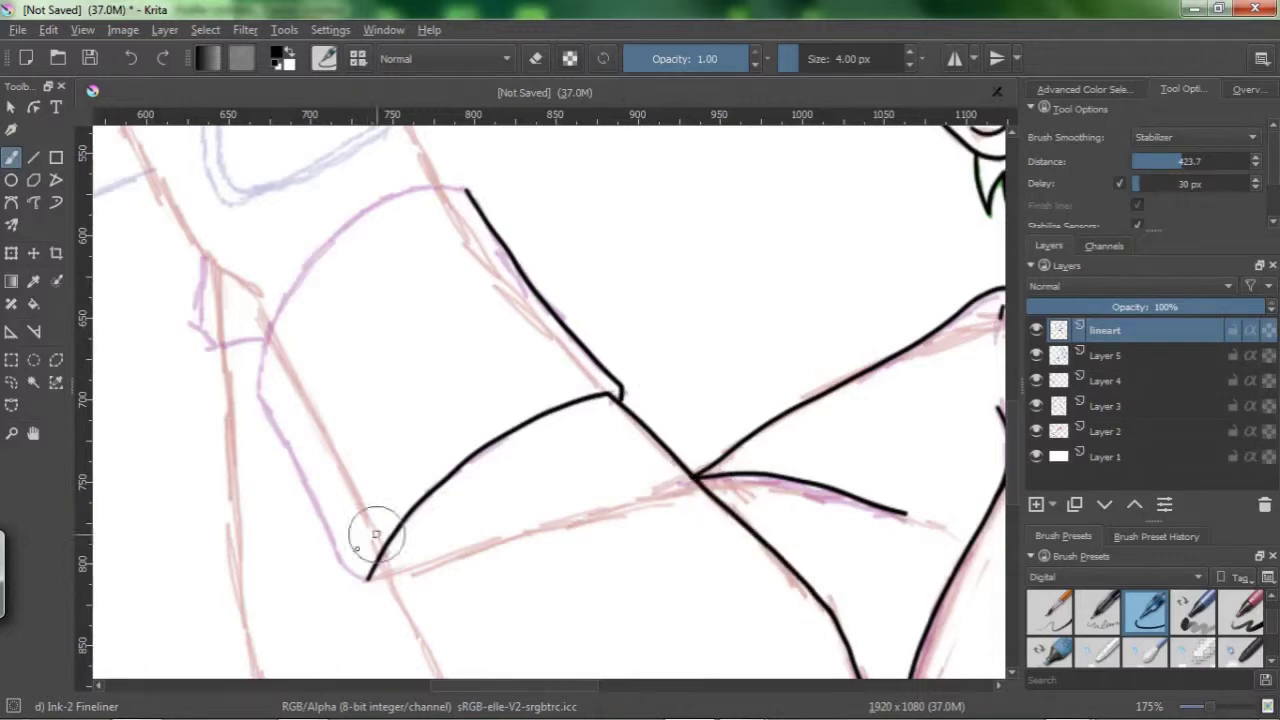
{"action": "mouse_move", "coordinate": [465, 190]}
{"action": "left_mouse_down"}
{"action": "mouse_move", "coordinate": [337, 233]}
{"action": "mouse_move", "coordinate": [313, 497]}
{"action": "left_mouse_up"}
{"action": "left_click_drag", "start_coordinate": [337, 570], "coordinate": [368, 584]}
{"action": "key", "text": "space"}
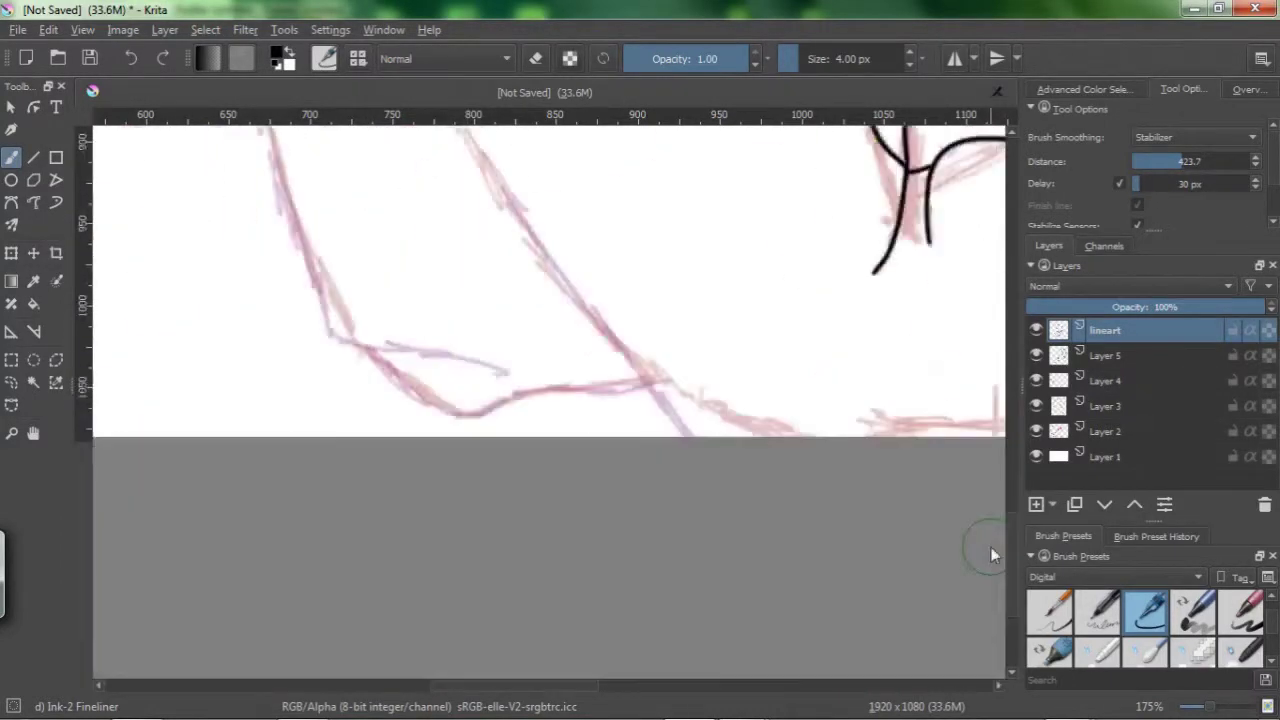
{"action": "left_click_drag", "start_coordinate": [360, 230], "coordinate": [640, 660]}
Step: Ink the sleeve opening curve, the sleeve's side and bottom edges, and the line beside it
{"action": "key", "text": "space"}
{"action": "mouse_move", "coordinate": [505, 420]}
{"action": "left_mouse_down"}
{"action": "mouse_move", "coordinate": [330, 385]}
{"action": "mouse_move", "coordinate": [255, 130]}
{"action": "left_mouse_up"}
{"action": "left_click_drag", "start_coordinate": [340, 390], "coordinate": [655, 432]}
{"action": "key", "text": "space"}
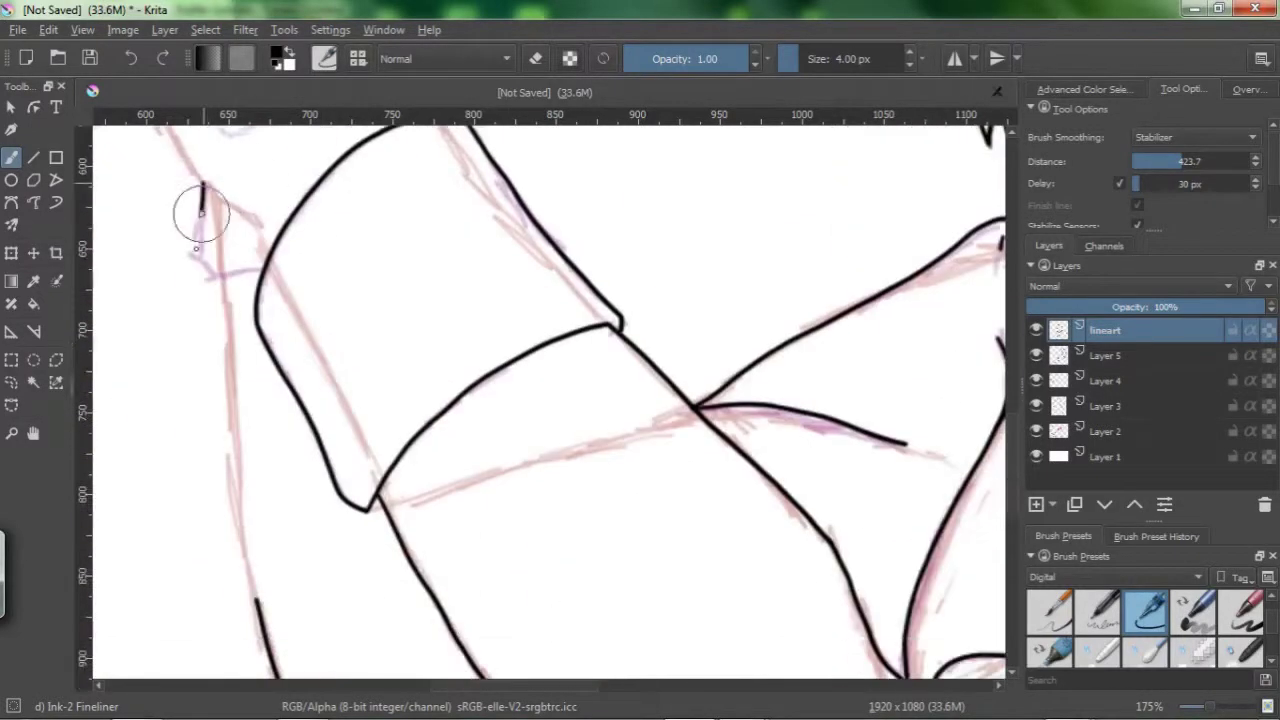
{"action": "mouse_move", "coordinate": [210, 200]}
{"action": "left_mouse_down"}
{"action": "mouse_move", "coordinate": [260, 610]}
{"action": "mouse_move", "coordinate": [220, 300]}
{"action": "left_mouse_up"}
{"action": "key", "text": "space"}
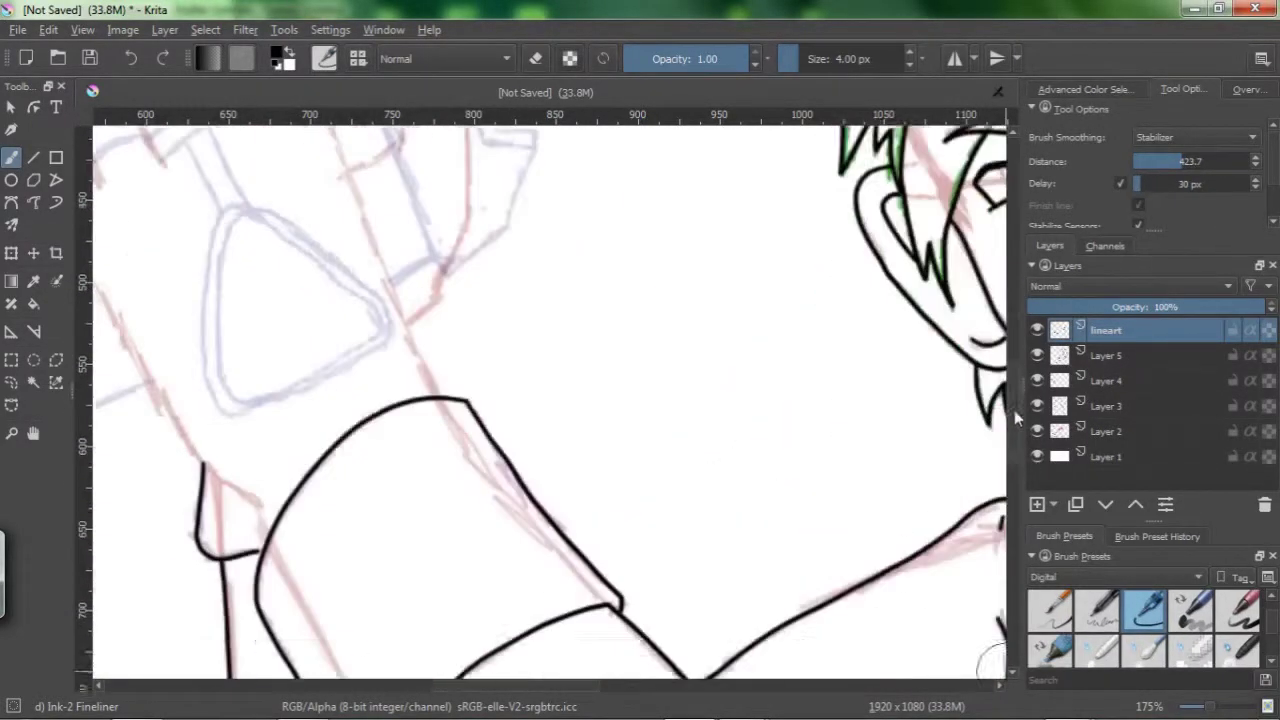
Step: Ink the back and right side of the hand, plus the first finger and knuckle lines
{"action": "mouse_move", "coordinate": [218, 360]}
{"action": "left_mouse_down"}
{"action": "mouse_move", "coordinate": [500, 600]}
{"action": "mouse_move", "coordinate": [520, 600]}
{"action": "left_mouse_up"}
{"action": "left_click_drag", "start_coordinate": [265, 265], "coordinate": [480, 560]}
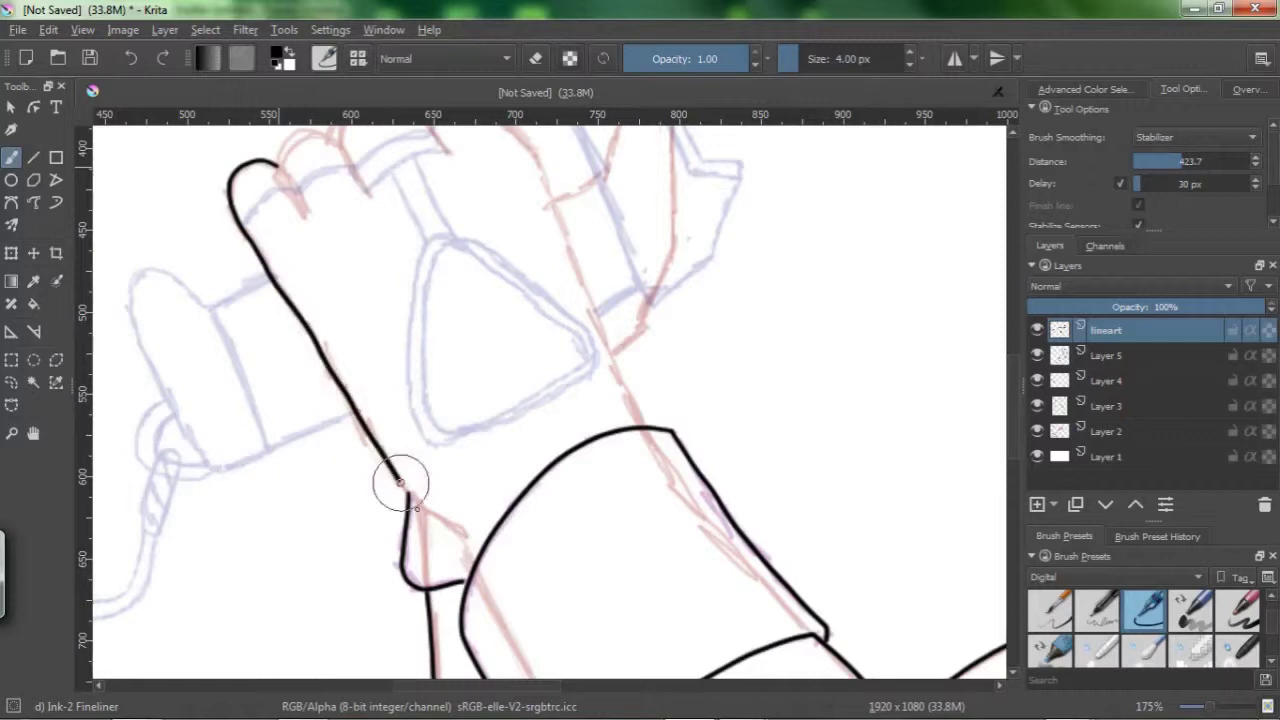
{"action": "key", "text": "space"}
{"action": "left_click_drag", "start_coordinate": [650, 530], "coordinate": [560, 310]}
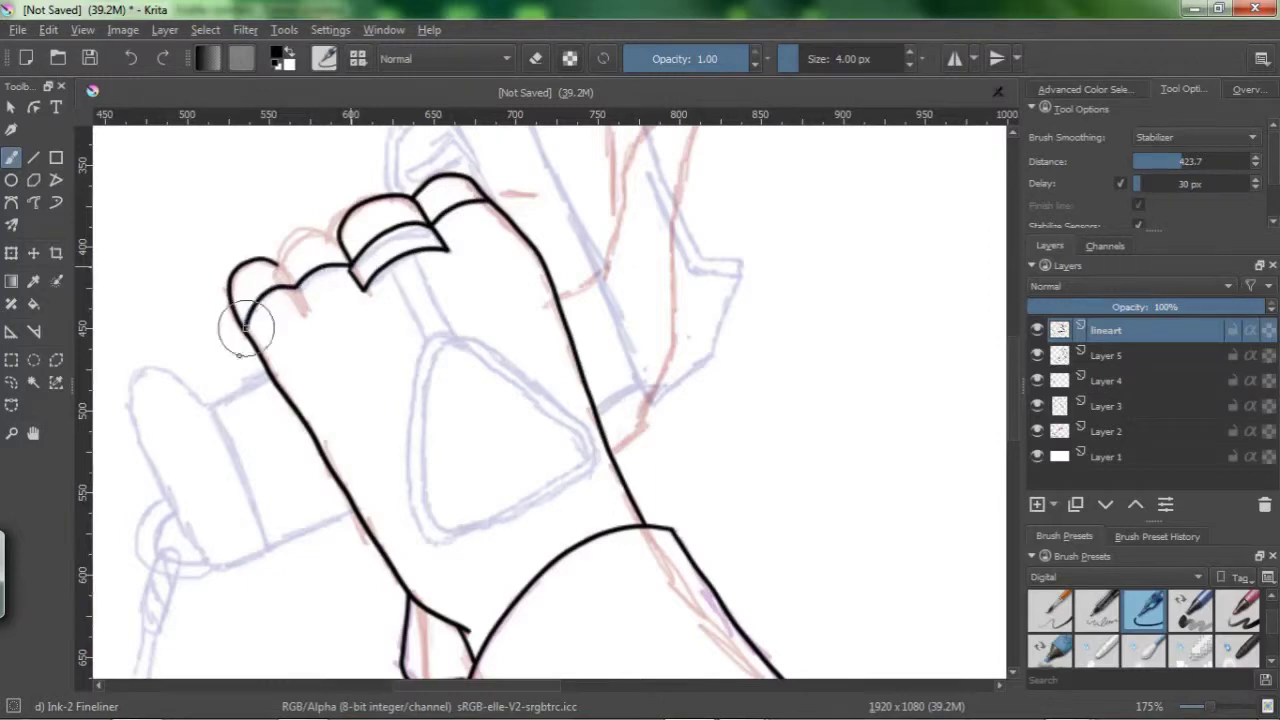
{"action": "left_click_drag", "start_coordinate": [250, 300], "coordinate": [300, 295]}
{"action": "mouse_move", "coordinate": [410, 240]}
{"action": "left_mouse_down"}
{"action": "mouse_move", "coordinate": [440, 340]}
{"action": "mouse_move", "coordinate": [460, 360]}
{"action": "left_mouse_up"}
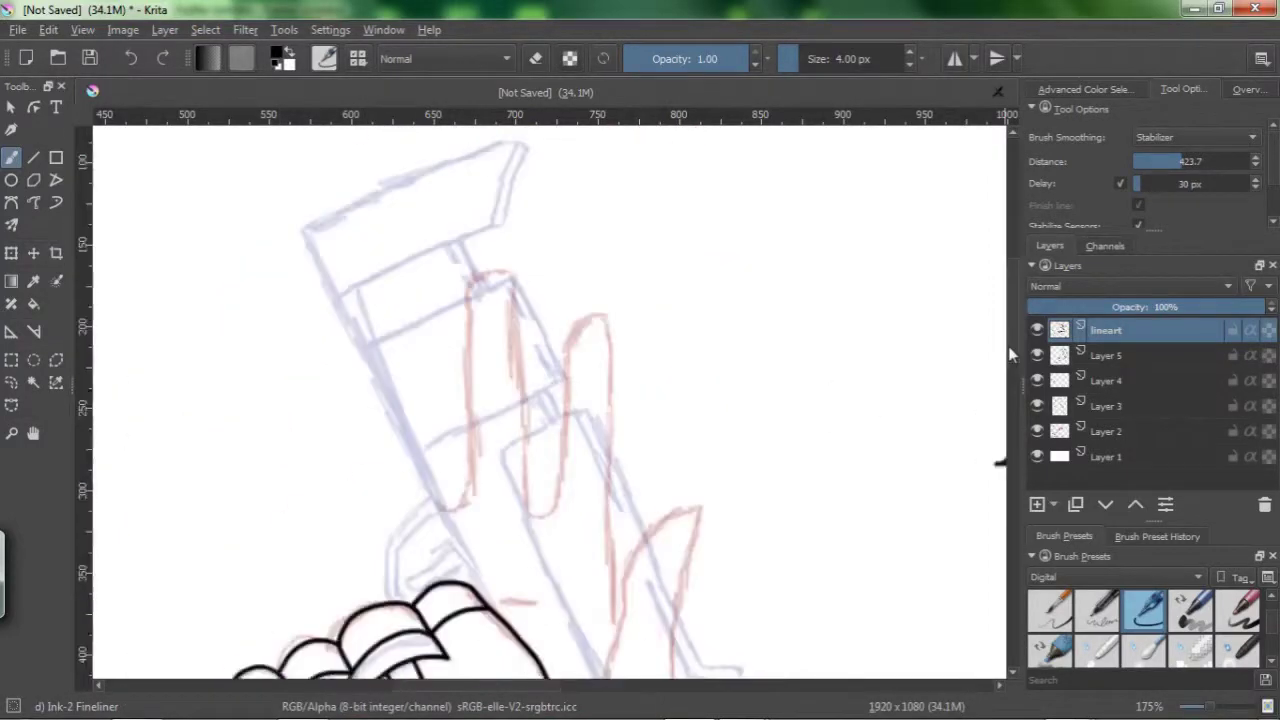
Step: Ink the palm line, the triangle badge's inner edge and the raised hand's long outline
{"action": "key", "text": "space"}
{"action": "left_click_drag", "start_coordinate": [500, 300], "coordinate": [500, 250]}
{"action": "mouse_move", "coordinate": [423, 425]}
{"action": "left_mouse_down"}
{"action": "mouse_move", "coordinate": [430, 462]}
{"action": "mouse_move", "coordinate": [500, 308]}
{"action": "left_mouse_up"}
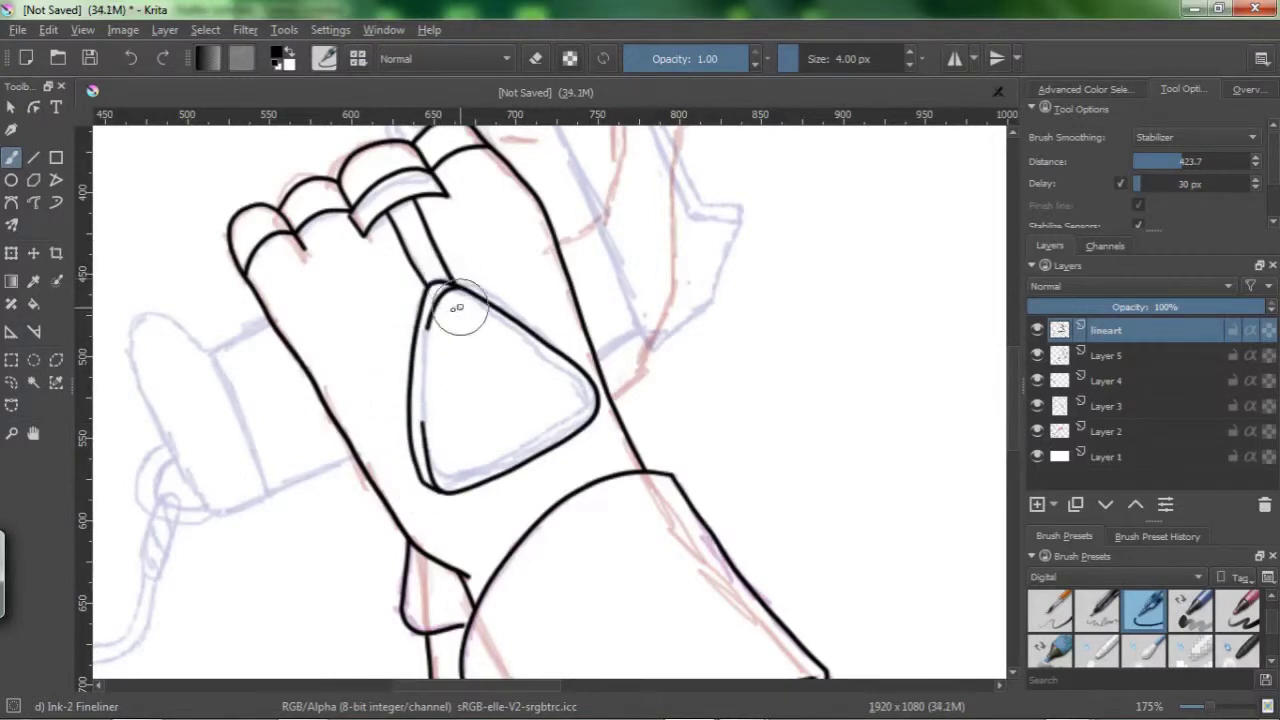
{"action": "left_click_drag", "start_coordinate": [457, 307], "coordinate": [508, 458]}
{"action": "left_click_drag", "start_coordinate": [404, 290], "coordinate": [404, 490]}
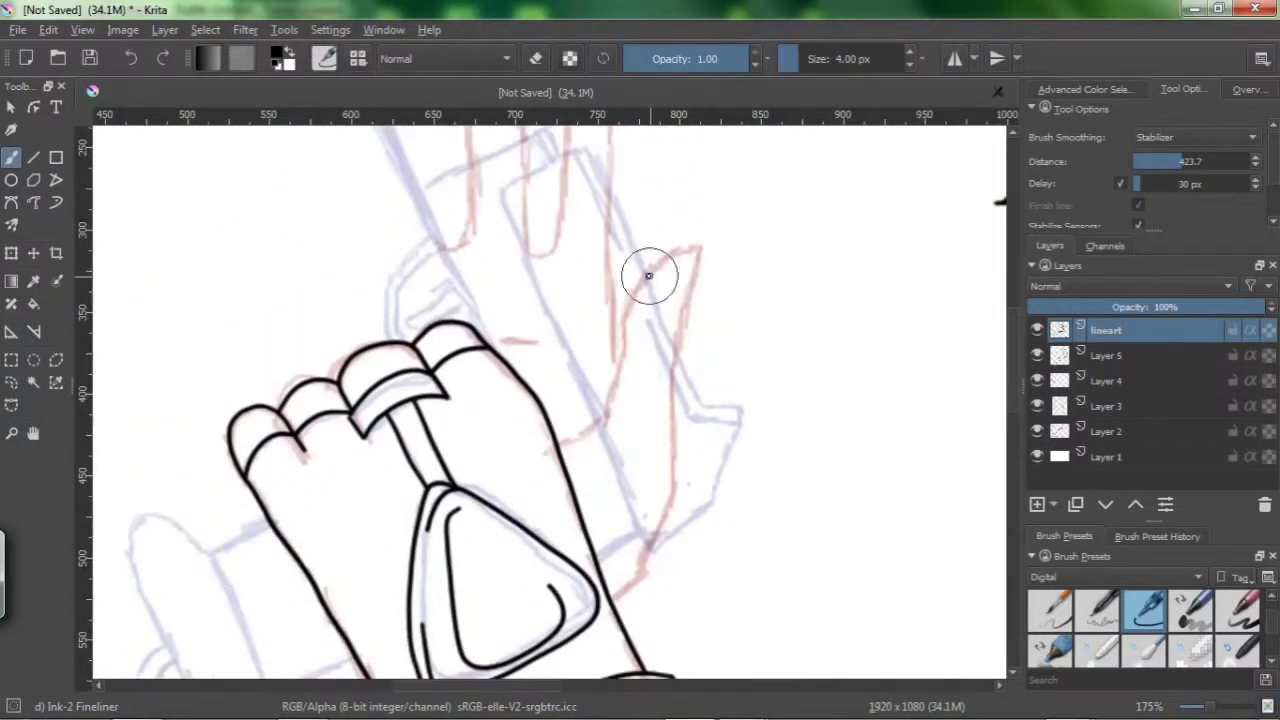
{"action": "middle_click", "coordinate": [635, 535]}
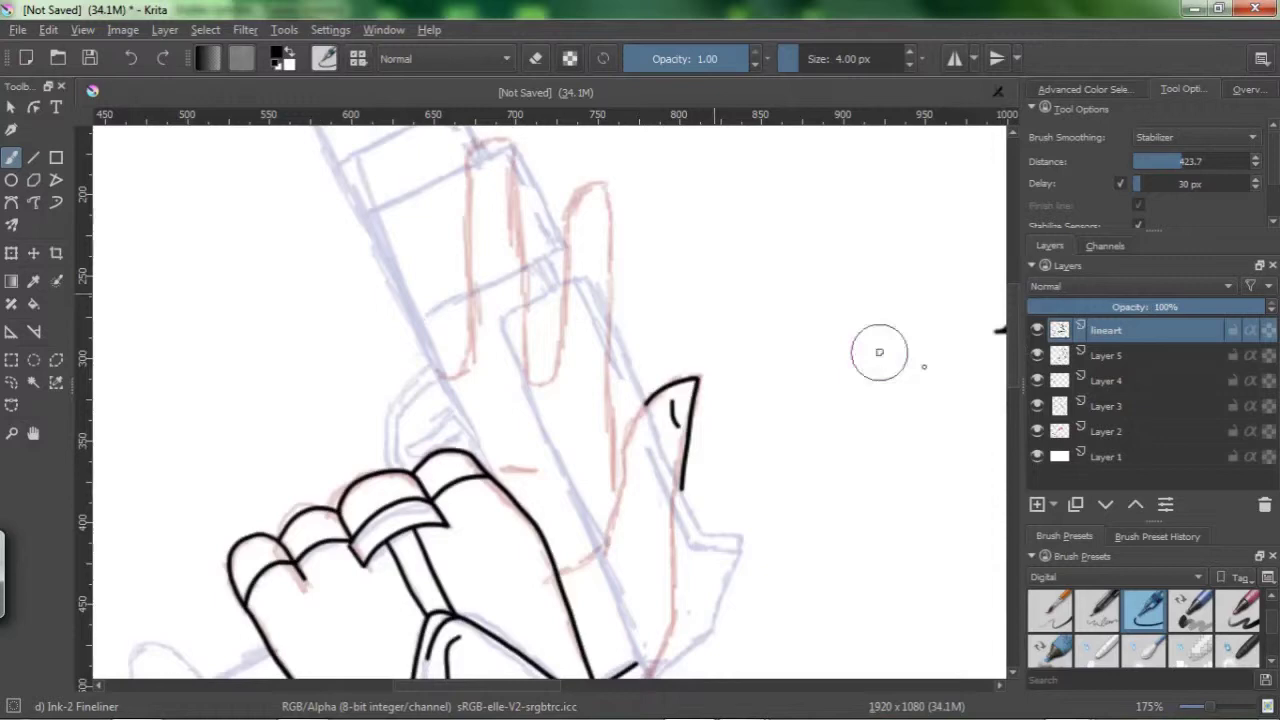
{"action": "left_click_drag", "start_coordinate": [303, 160], "coordinate": [495, 520]}
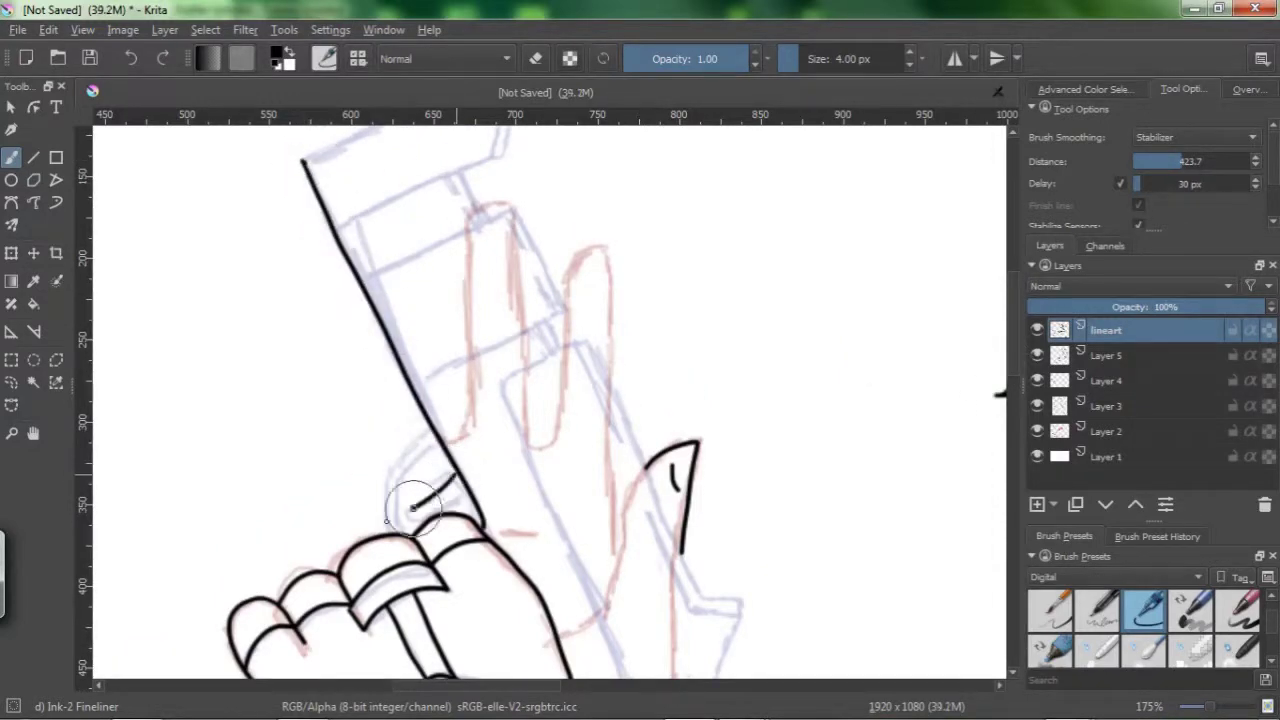
Step: Ink a short line and a finger outline on the gripping hand
{"action": "middle_click", "coordinate": [752, 449]}
{"action": "left_click_drag", "start_coordinate": [398, 362], "coordinate": [418, 405]}
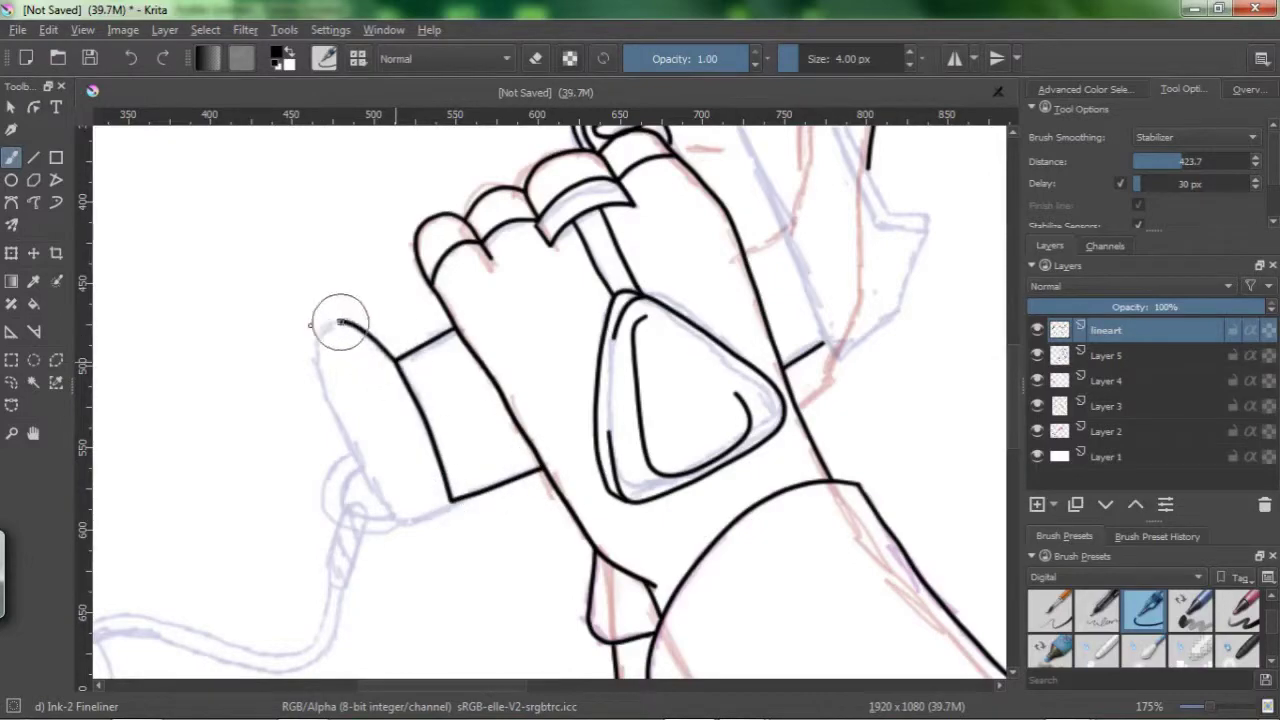
{"action": "left_click_drag", "start_coordinate": [345, 322], "coordinate": [392, 515]}
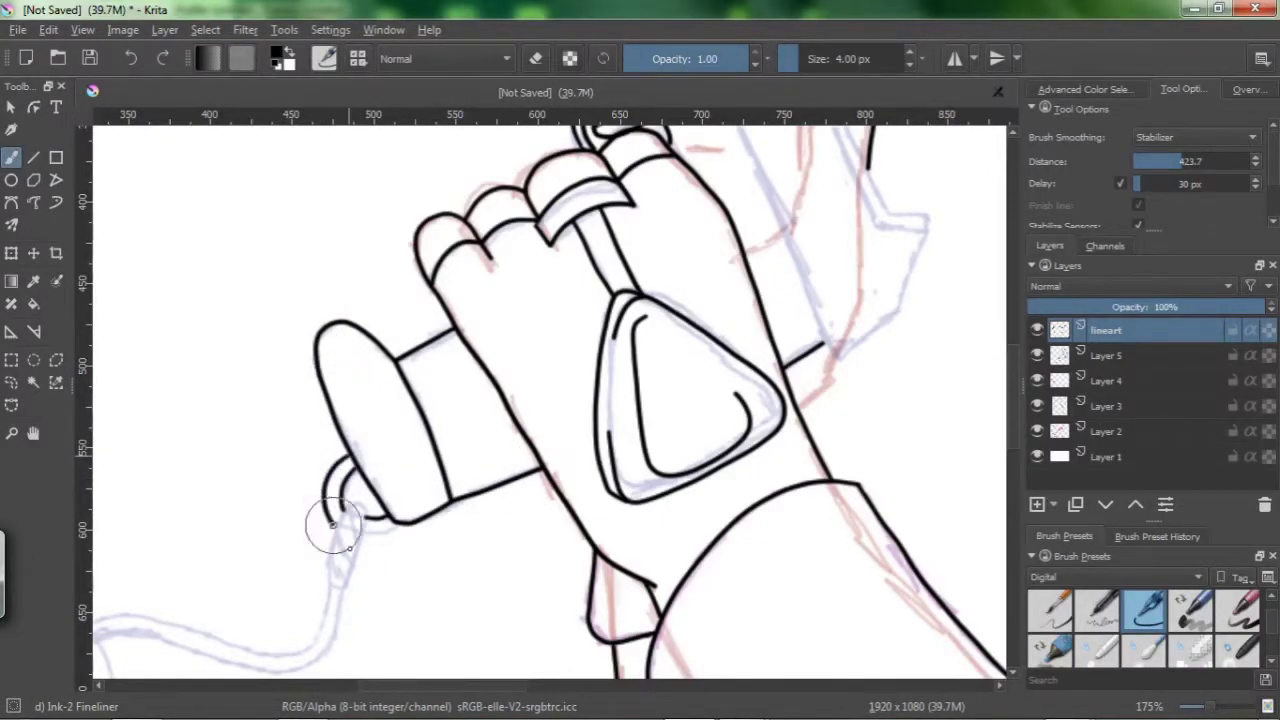
{"action": "right_click", "coordinate": [419, 499]}
Step: Ink the edge below the gun's fin, the long barrel edge, its inner line and the block's left edge
{"action": "left_click", "coordinate": [560, 440]}
{"action": "scroll", "coordinate": [617, 582], "scroll_direction": "up", "scroll_amount": 3}
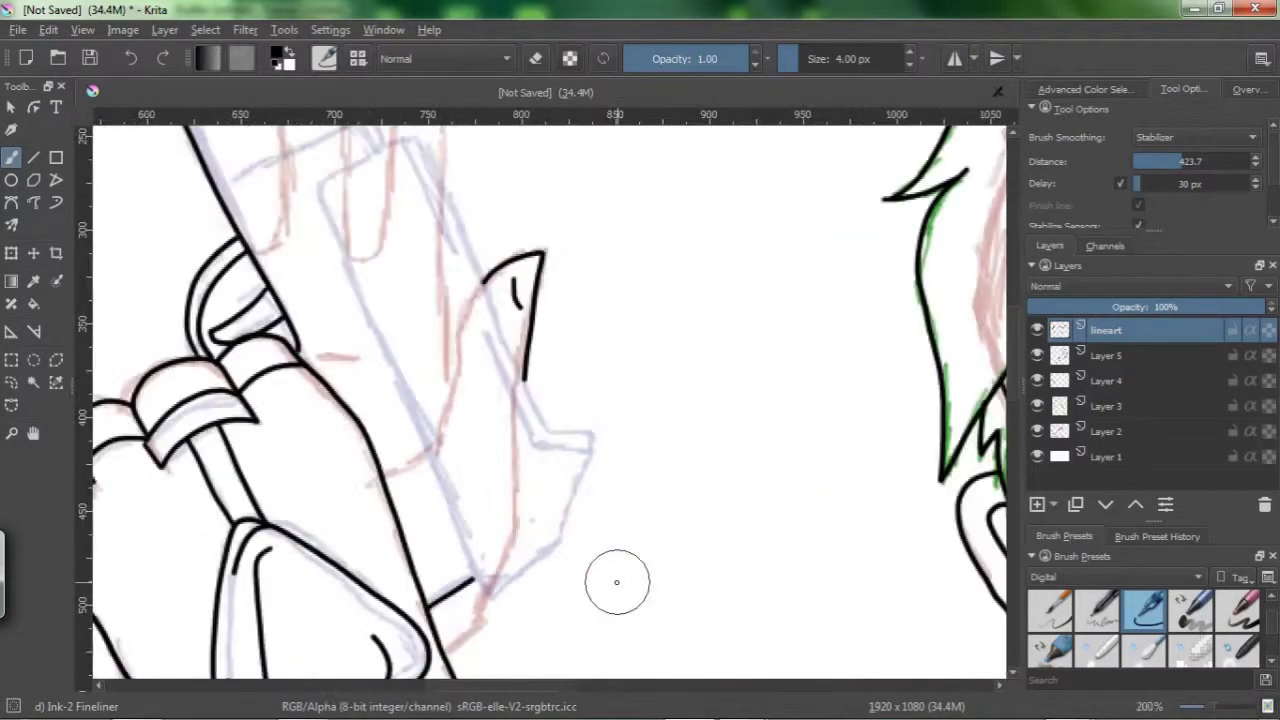
{"action": "left_click_drag", "start_coordinate": [538, 561], "coordinate": [587, 437]}
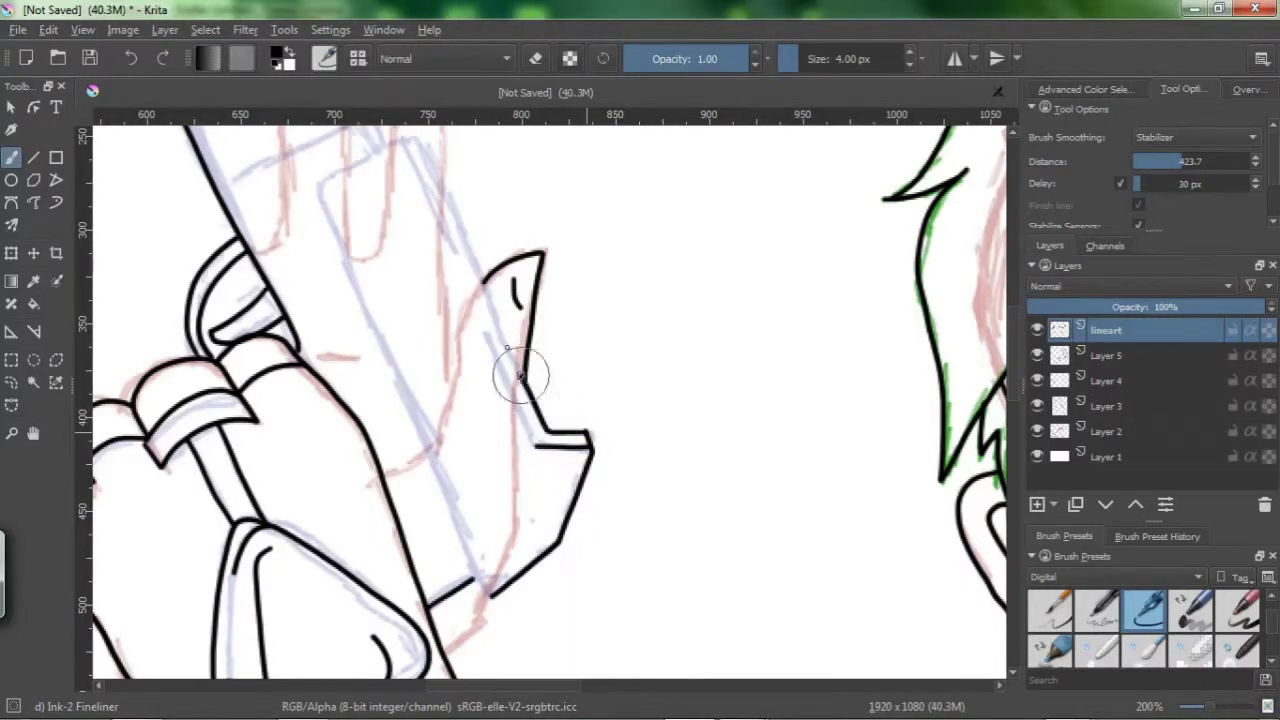
{"action": "left_click_drag", "start_coordinate": [520, 375], "coordinate": [457, 222]}
{"action": "left_click_drag", "start_coordinate": [406, 142], "coordinate": [458, 246]}
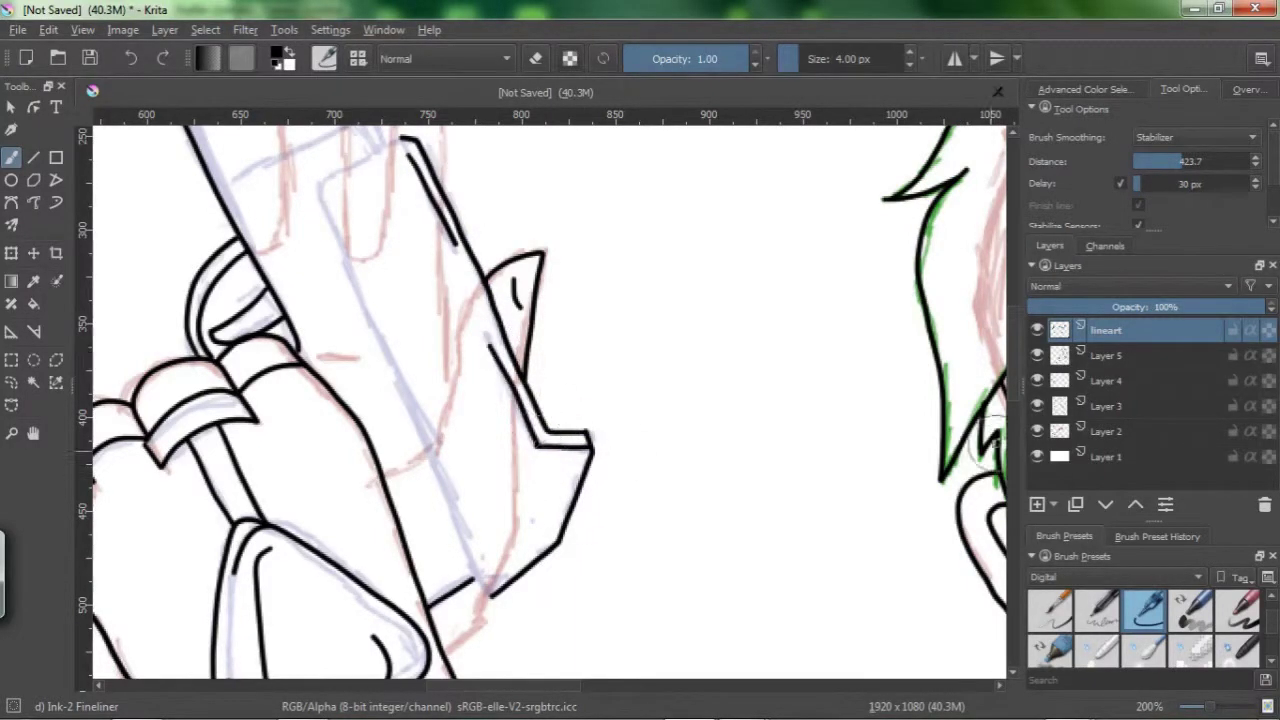
{"action": "left_click_drag", "start_coordinate": [318, 215], "coordinate": [380, 380]}
{"action": "scroll", "coordinate": [400, 400], "scroll_direction": "up", "scroll_amount": 5}
Step: Ink the rectangular barrel piece's edges and detail strokes, then the gun's top block
{"action": "left_click_drag", "start_coordinate": [215, 448], "coordinate": [375, 378]}
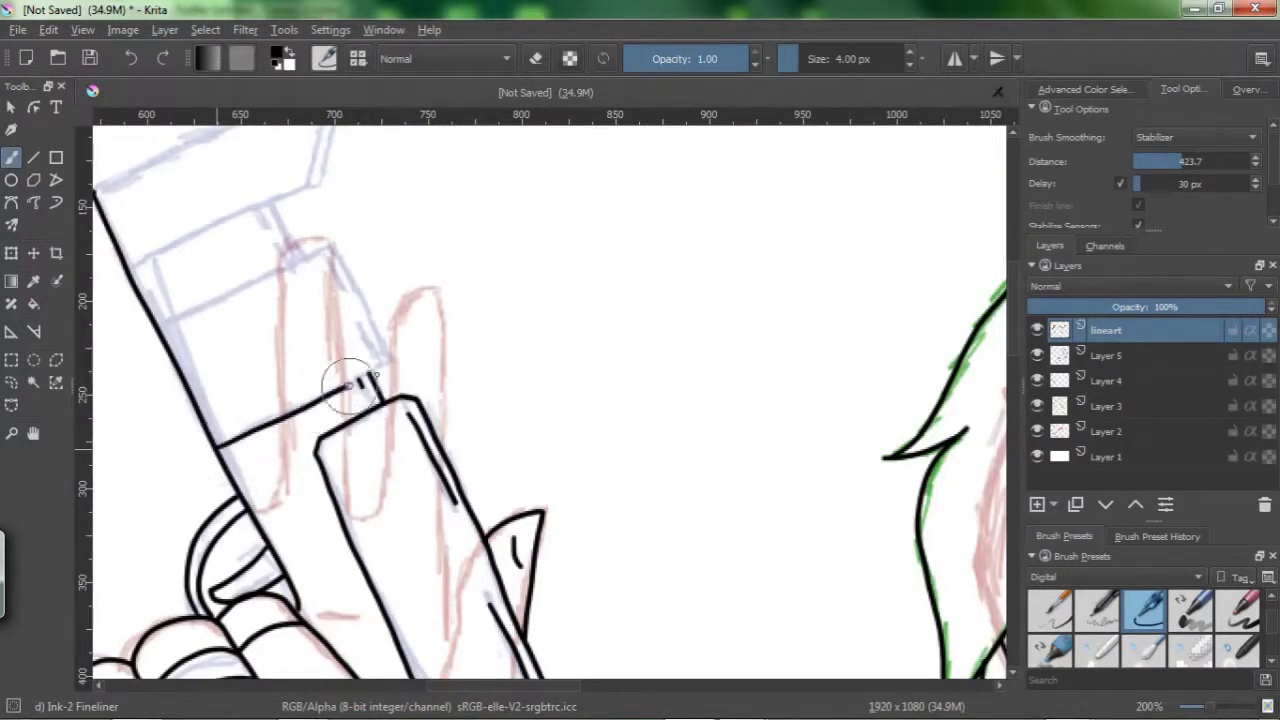
{"action": "left_click_drag", "start_coordinate": [335, 245], "coordinate": [395, 372]}
{"action": "mouse_move", "coordinate": [158, 322]}
{"action": "left_mouse_down"}
{"action": "mouse_move", "coordinate": [335, 245]}
{"action": "mouse_move", "coordinate": [332, 275]}
{"action": "left_mouse_up"}
{"action": "left_click_drag", "start_coordinate": [345, 305], "coordinate": [355, 345]}
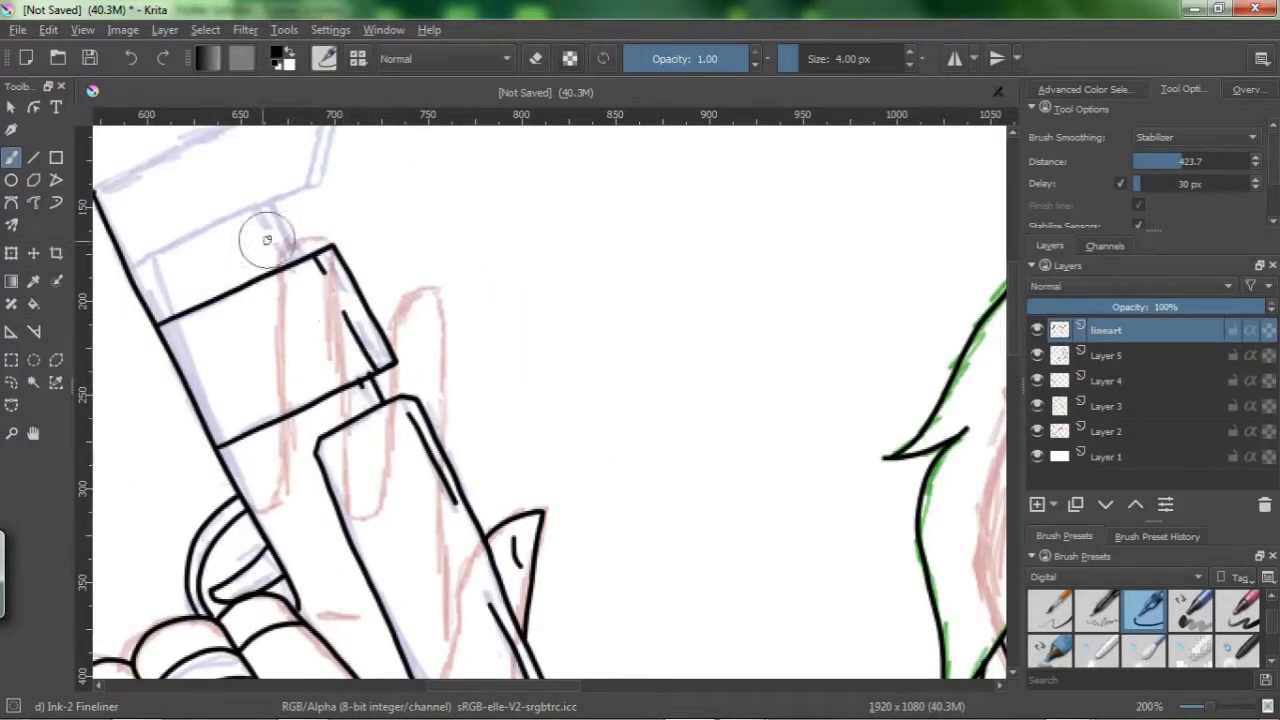
{"action": "key", "text": "space"}
{"action": "left_click_drag", "start_coordinate": [870, 455], "coordinate": [395, 415]}
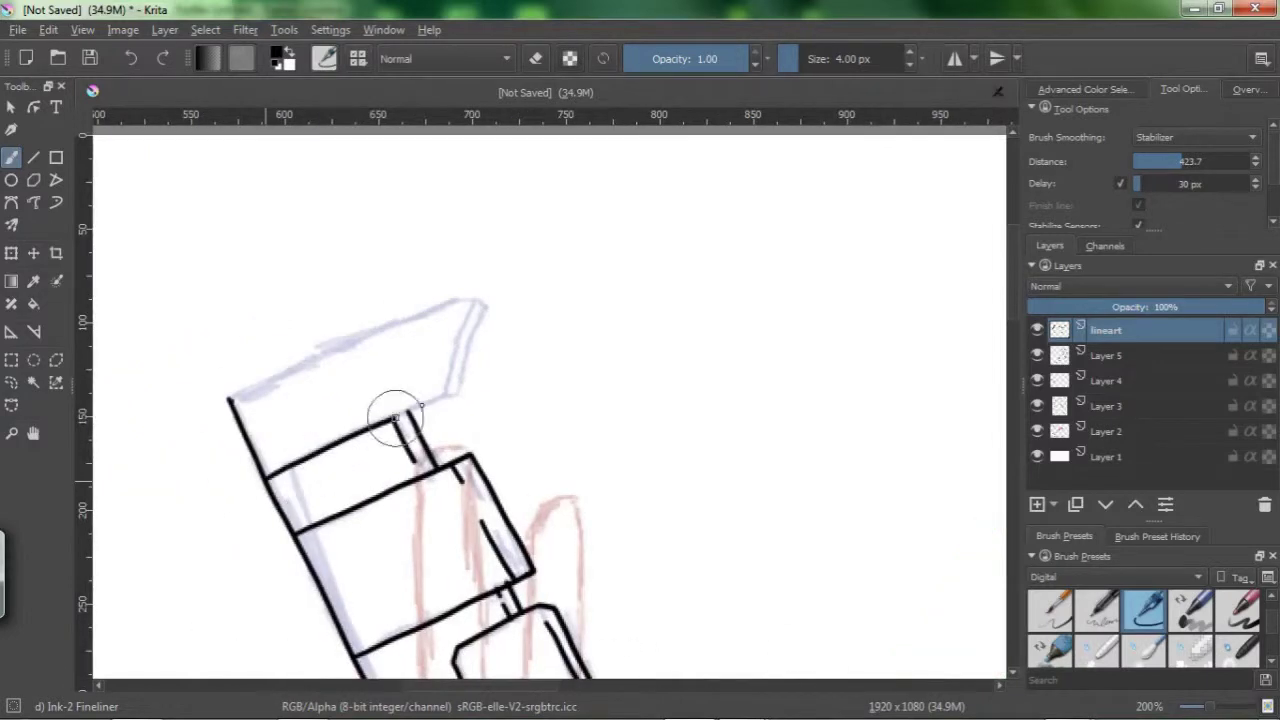
{"action": "mouse_move", "coordinate": [232, 398]}
{"action": "left_mouse_down"}
{"action": "mouse_move", "coordinate": [462, 293]}
{"action": "mouse_move", "coordinate": [472, 330]}
{"action": "mouse_move", "coordinate": [448, 390]}
{"action": "mouse_move", "coordinate": [350, 270]}
{"action": "left_mouse_up"}
{"action": "key", "text": "space"}
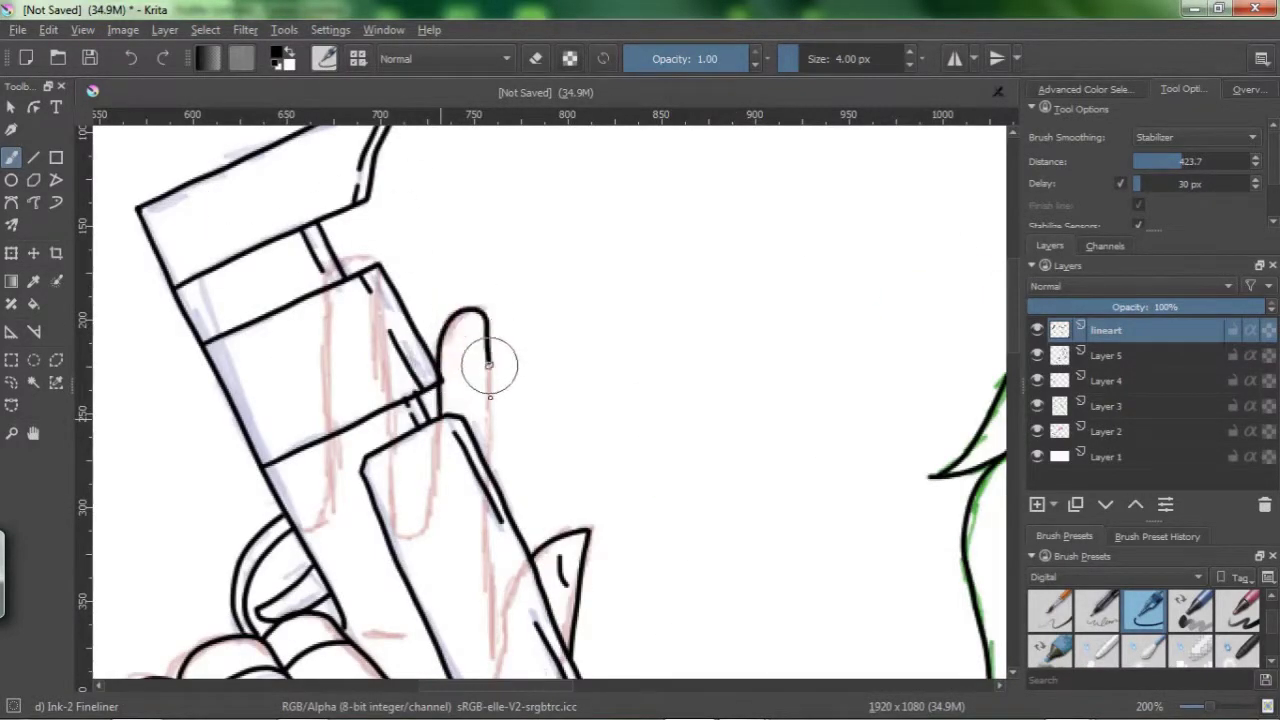
{"action": "scroll", "coordinate": [440, 300], "scroll_direction": "down", "scroll_amount": 3}
{"action": "scroll", "coordinate": [439, 272], "scroll_direction": "up", "scroll_amount": 2}
{"action": "scroll", "coordinate": [439, 272], "scroll_direction": "up", "scroll_amount": 1}
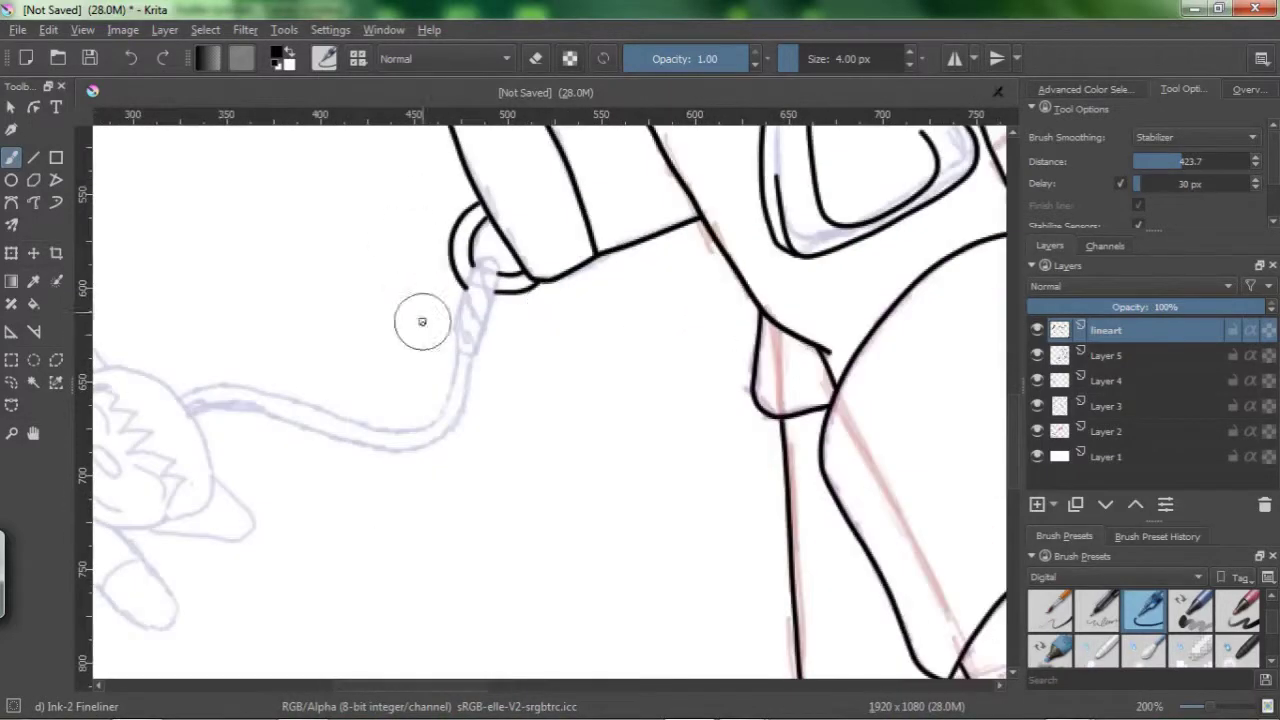
Step: Ink both sides of the cord and the small figure's head, face, body, arms and leg
{"action": "left_click_drag", "start_coordinate": [474, 345], "coordinate": [600, 330]}
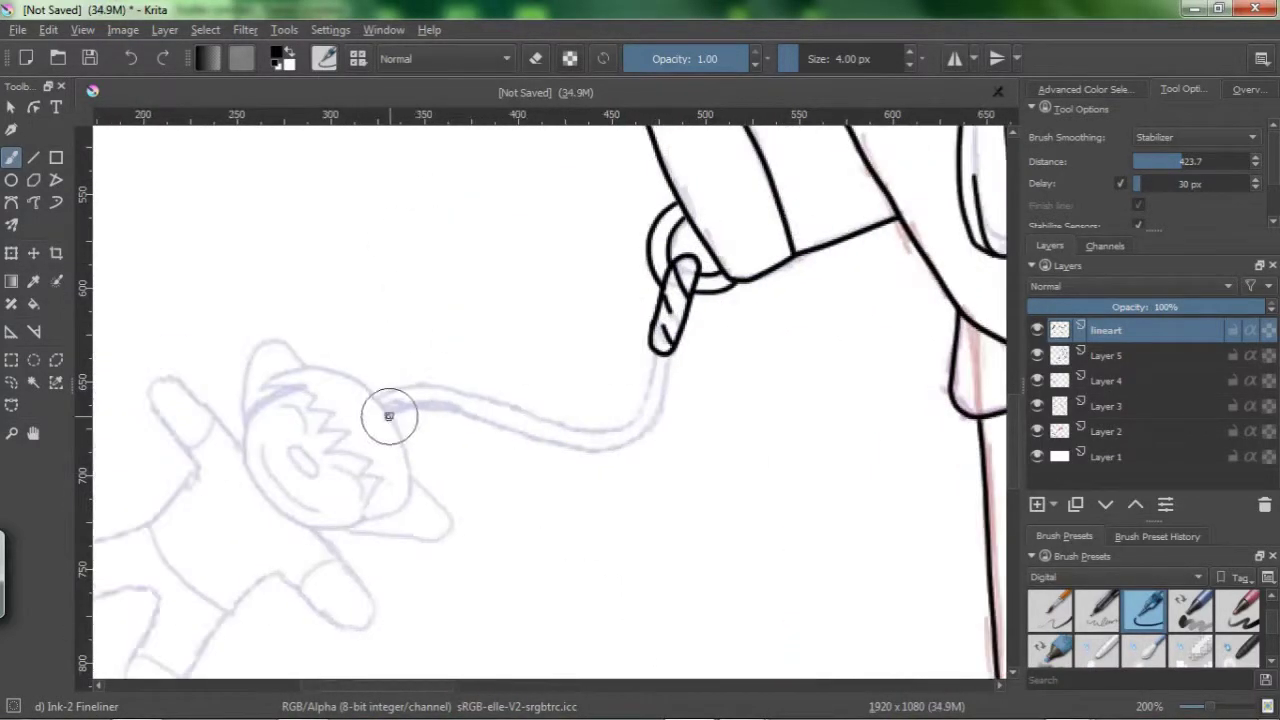
{"action": "mouse_move", "coordinate": [375, 400]}
{"action": "left_mouse_down"}
{"action": "mouse_move", "coordinate": [660, 360]}
{"action": "mouse_move", "coordinate": [650, 355]}
{"action": "left_mouse_up"}
{"action": "left_click_drag", "start_coordinate": [478, 393], "coordinate": [532, 392]}
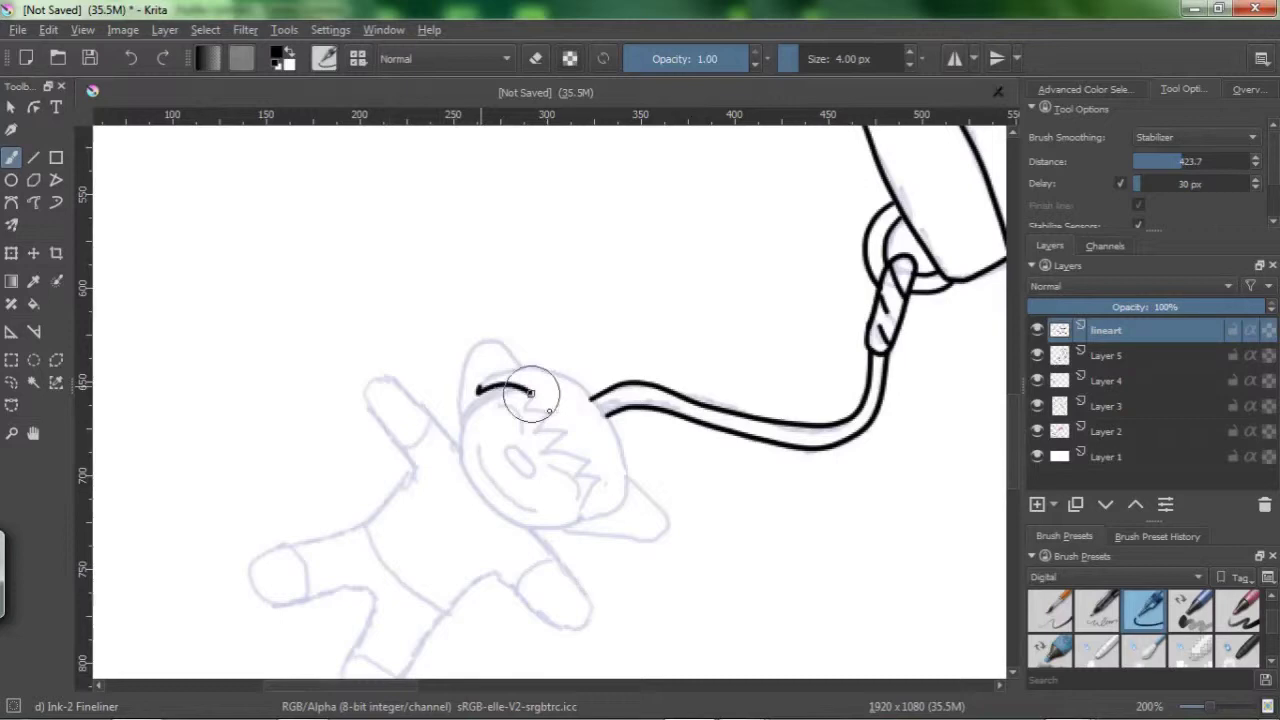
{"action": "mouse_move", "coordinate": [593, 486]}
{"action": "left_mouse_down"}
{"action": "mouse_move", "coordinate": [600, 400]}
{"action": "mouse_move", "coordinate": [478, 390]}
{"action": "mouse_move", "coordinate": [488, 320]}
{"action": "mouse_move", "coordinate": [520, 360]}
{"action": "mouse_move", "coordinate": [555, 530]}
{"action": "left_mouse_up"}
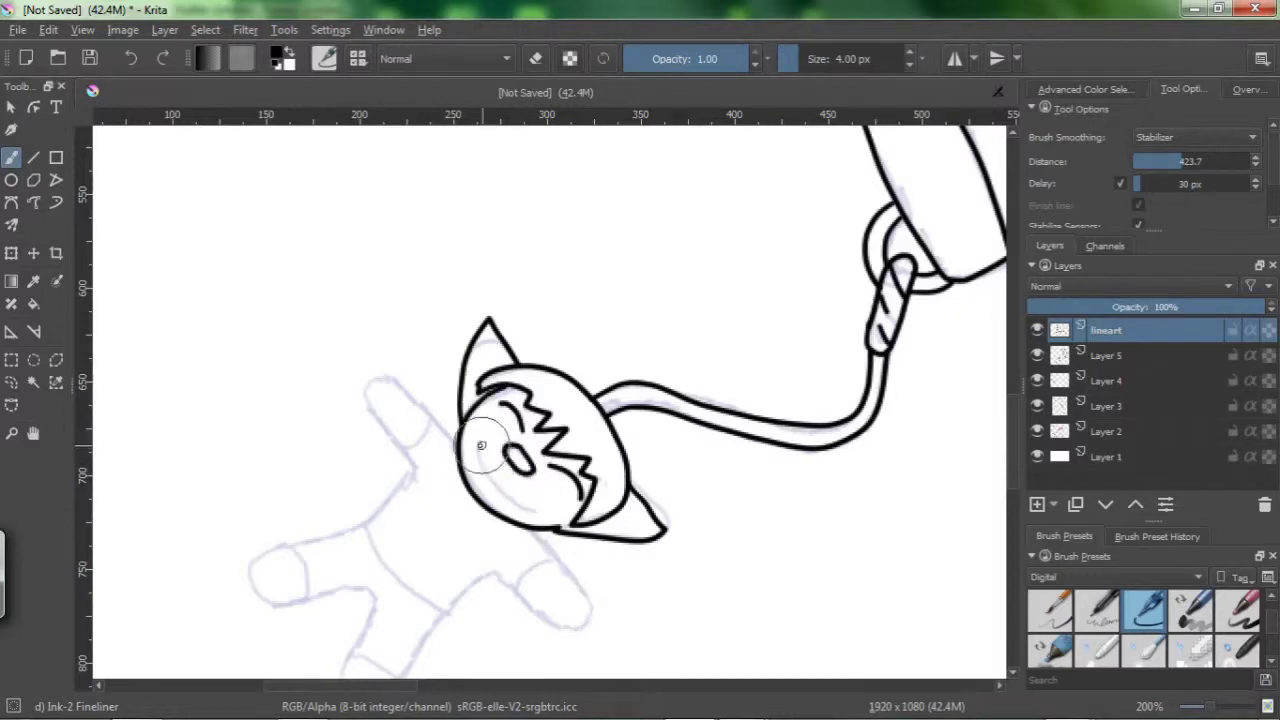
{"action": "left_click_drag", "start_coordinate": [480, 446], "coordinate": [535, 510]}
{"action": "left_click_drag", "start_coordinate": [410, 465], "coordinate": [440, 605]}
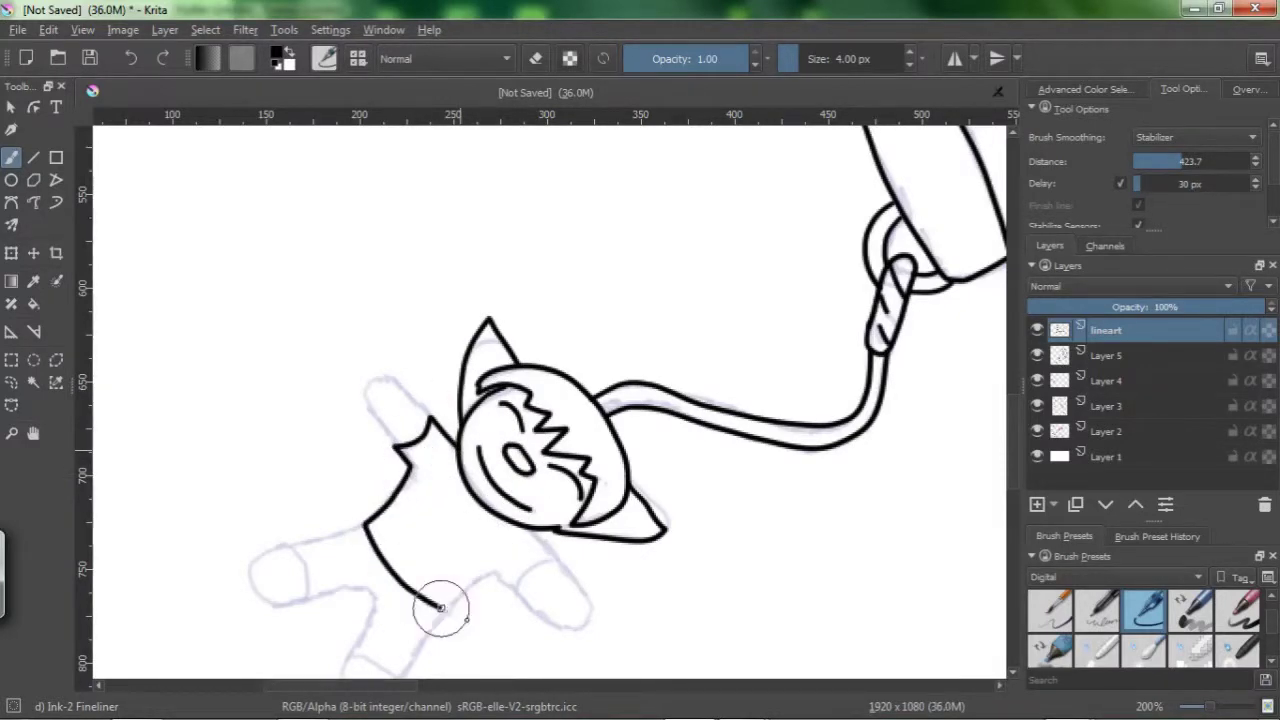
{"action": "left_click_drag", "start_coordinate": [428, 420], "coordinate": [400, 460]}
{"action": "left_click_drag", "start_coordinate": [520, 580], "coordinate": [570, 578]}
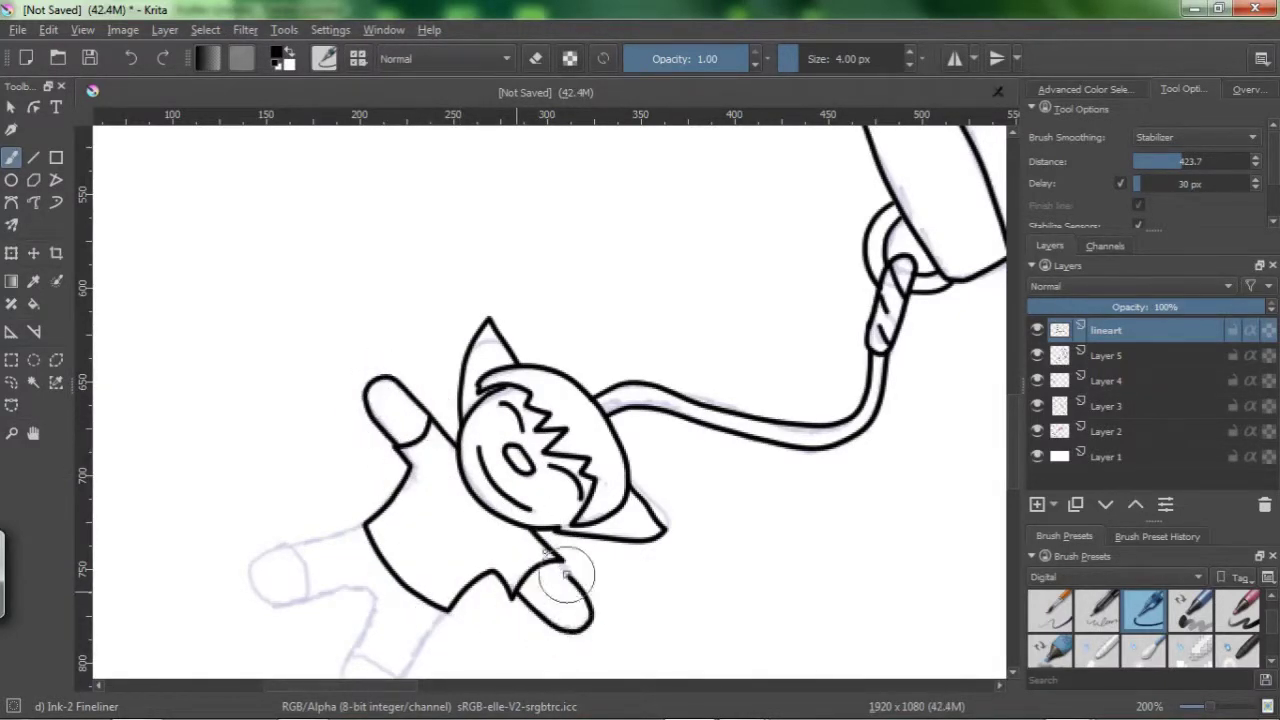
{"action": "scroll", "coordinate": [760, 430], "scroll_direction": "down", "scroll_amount": 5}
{"action": "left_click_drag", "start_coordinate": [365, 298], "coordinate": [278, 318]}
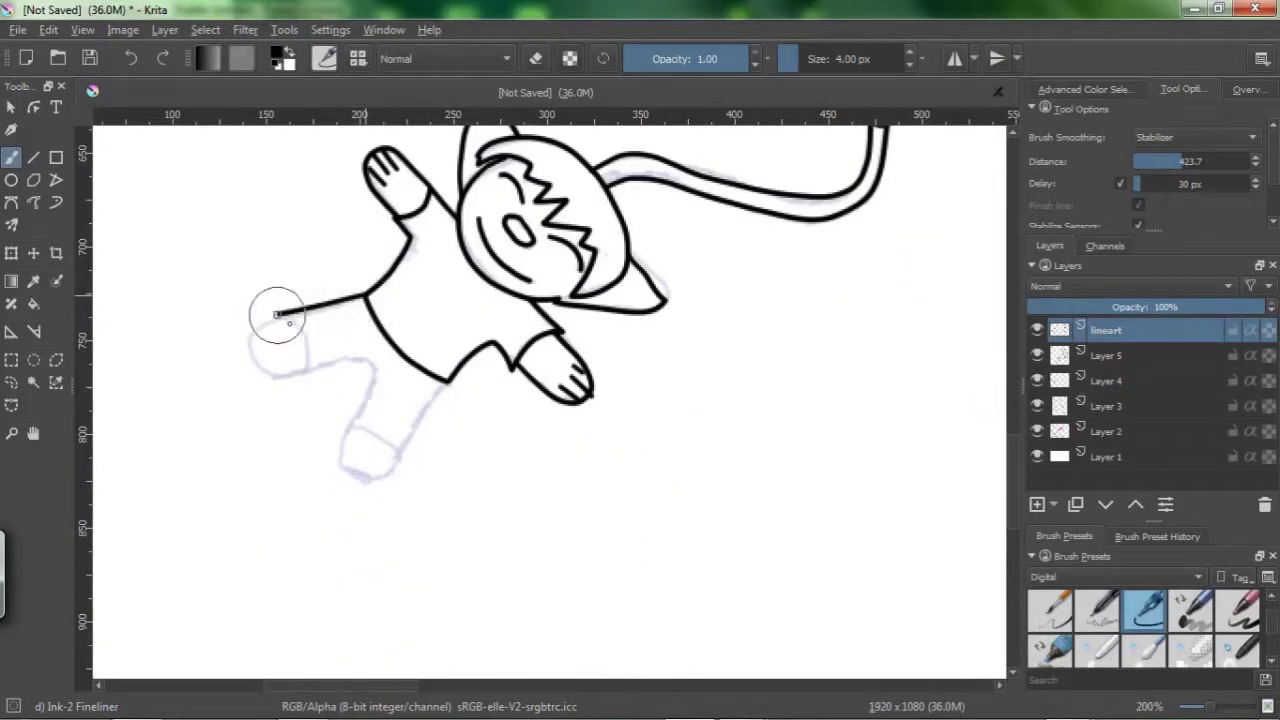
{"action": "left_click_drag", "start_coordinate": [350, 440], "coordinate": [440, 392]}
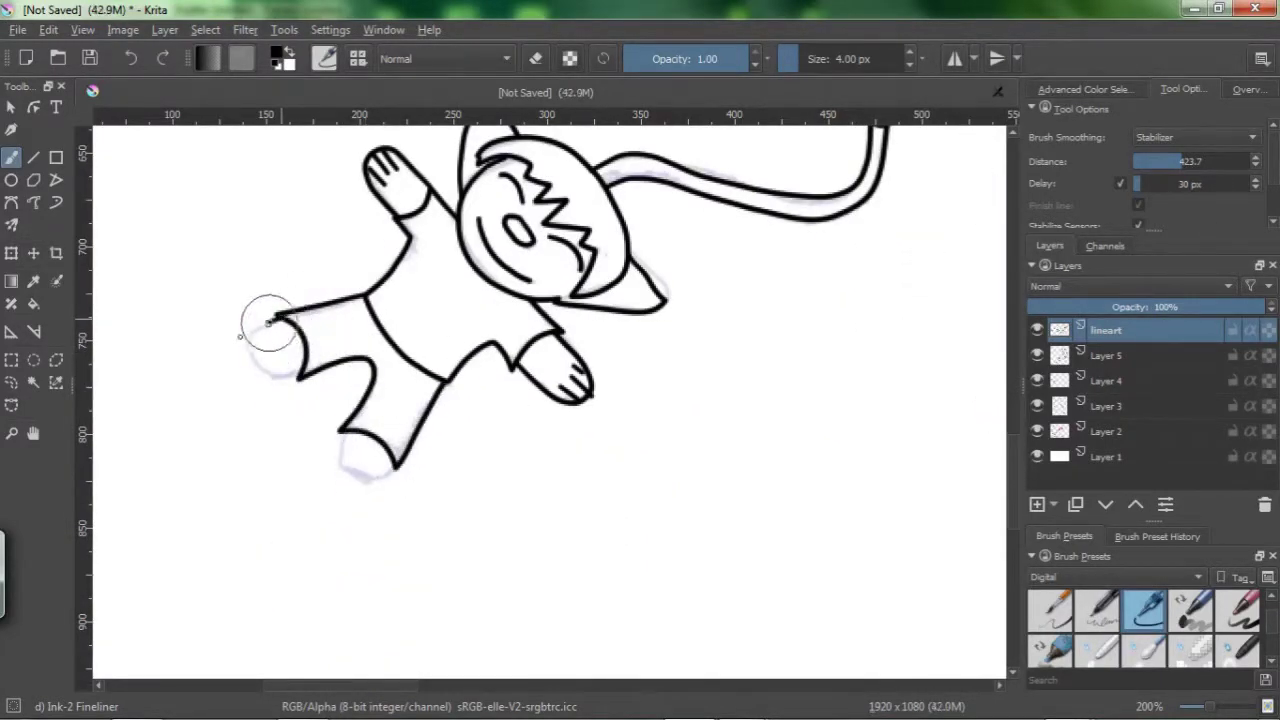
Step: Hide the sketch layers and add a new paint layer named 'color'
{"action": "right_click", "coordinate": [340, 445]}
{"action": "key", "text": "2"}
{"action": "left_click", "coordinate": [1037, 355]}
{"action": "scroll", "coordinate": [566, 333], "scroll_direction": "up", "scroll_amount": 5}
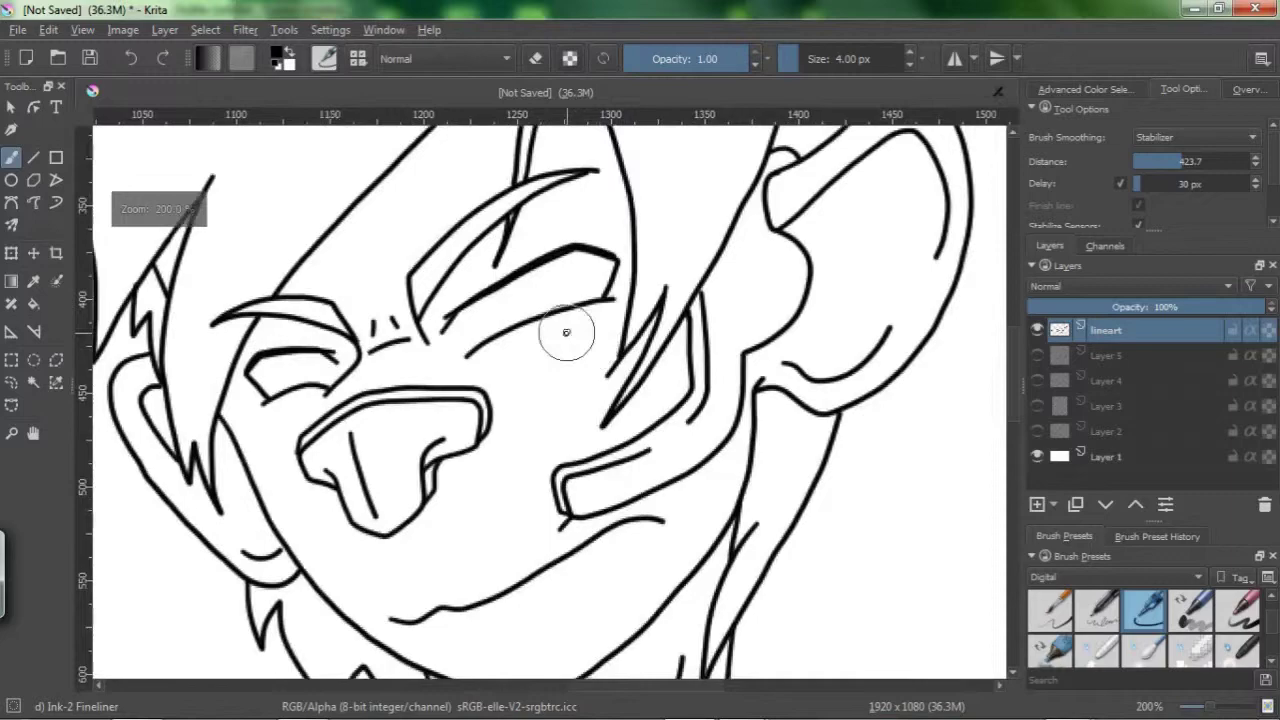
{"action": "scroll", "coordinate": [566, 333], "scroll_direction": "down", "scroll_amount": 6}
{"action": "left_click", "coordinate": [1037, 504]}
{"action": "left_click", "coordinate": [650, 380]}
{"action": "double_click", "coordinate": [1105, 355]}
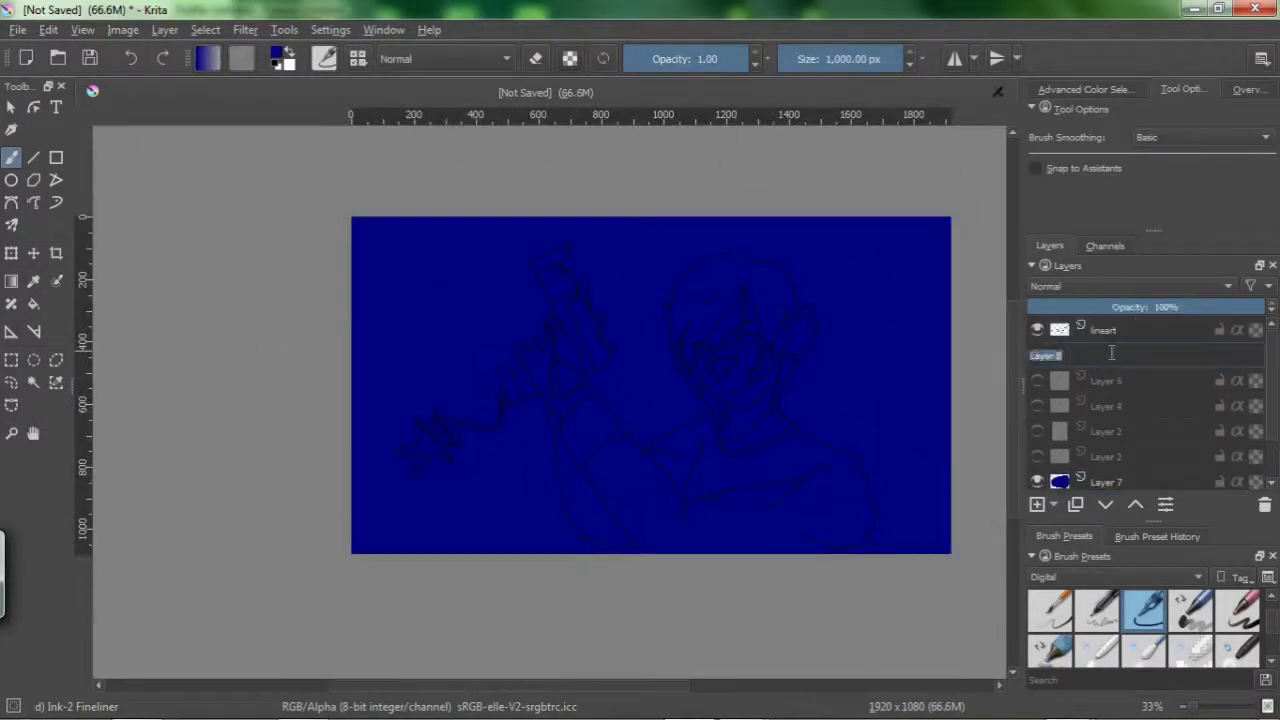
{"action": "type", "text": "color"}
{"action": "key", "text": "Return"}
{"action": "scroll", "coordinate": [566, 333], "scroll_direction": "up", "scroll_amount": 6}
{"action": "left_click", "coordinate": [1106, 504]}
{"action": "left_click", "coordinate": [1037, 481]}
{"action": "right_click", "coordinate": [598, 345]}
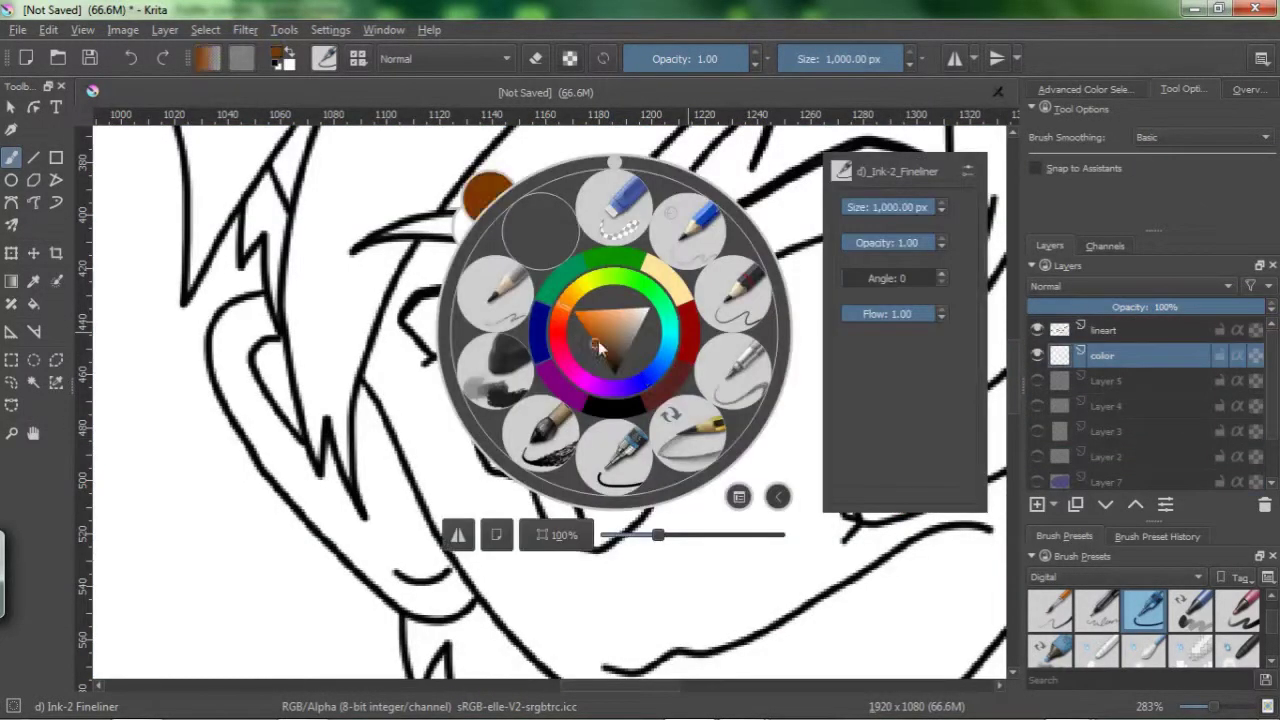
Step: Pick a brown skin colour with a smaller brush, undoing a stray first stroke
{"action": "key", "text": "shift"}
{"action": "left_click", "coordinate": [778, 497]}
{"action": "mouse_move", "coordinate": [310, 355]}
{"action": "left_mouse_down"}
{"action": "mouse_move", "coordinate": [290, 430]}
{"action": "mouse_move", "coordinate": [280, 425]}
{"action": "left_mouse_up"}
{"action": "key", "text": "ctrl+z"}
{"action": "scroll", "coordinate": [550, 400], "scroll_direction": "down", "scroll_amount": 5}
Step: Outline the cheek, ear, jaw, neck and collar edges in brown
{"action": "left_click_drag", "start_coordinate": [375, 360], "coordinate": [400, 430]}
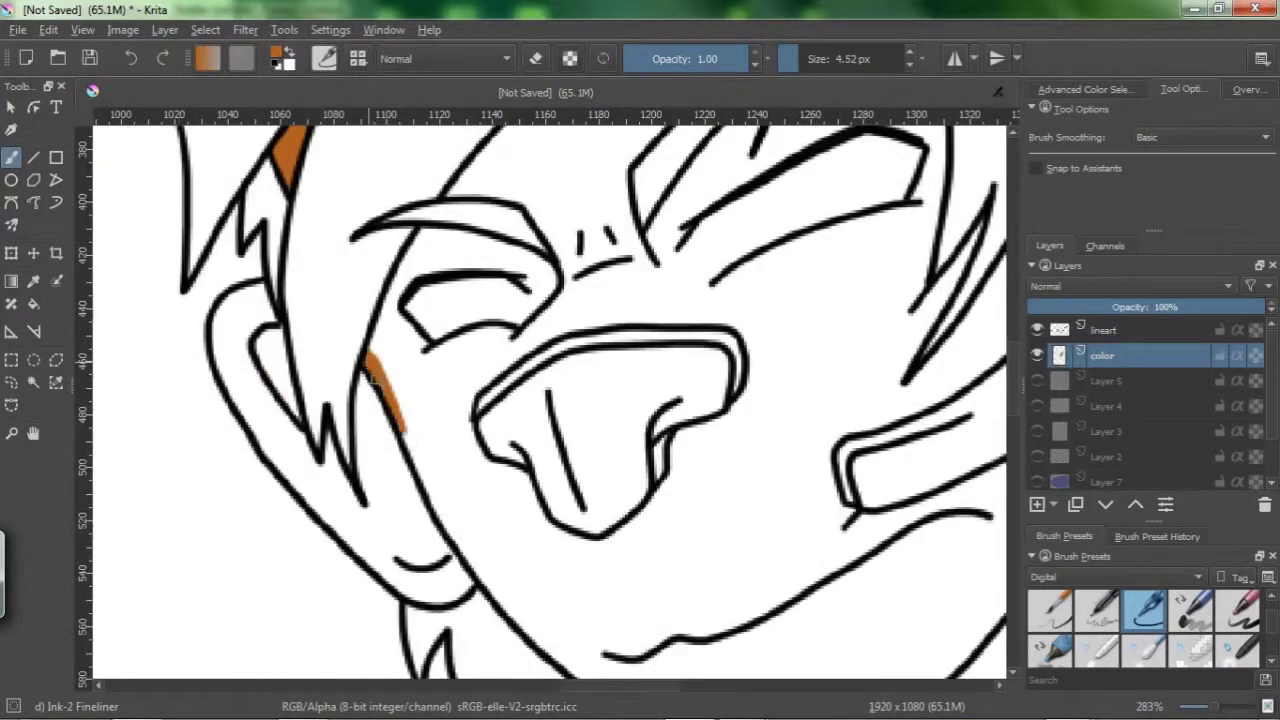
{"action": "left_click_drag", "start_coordinate": [228, 315], "coordinate": [410, 590]}
{"action": "mouse_move", "coordinate": [270, 340]}
{"action": "left_mouse_down"}
{"action": "mouse_move", "coordinate": [330, 470]}
{"action": "mouse_move", "coordinate": [370, 515]}
{"action": "left_mouse_up"}
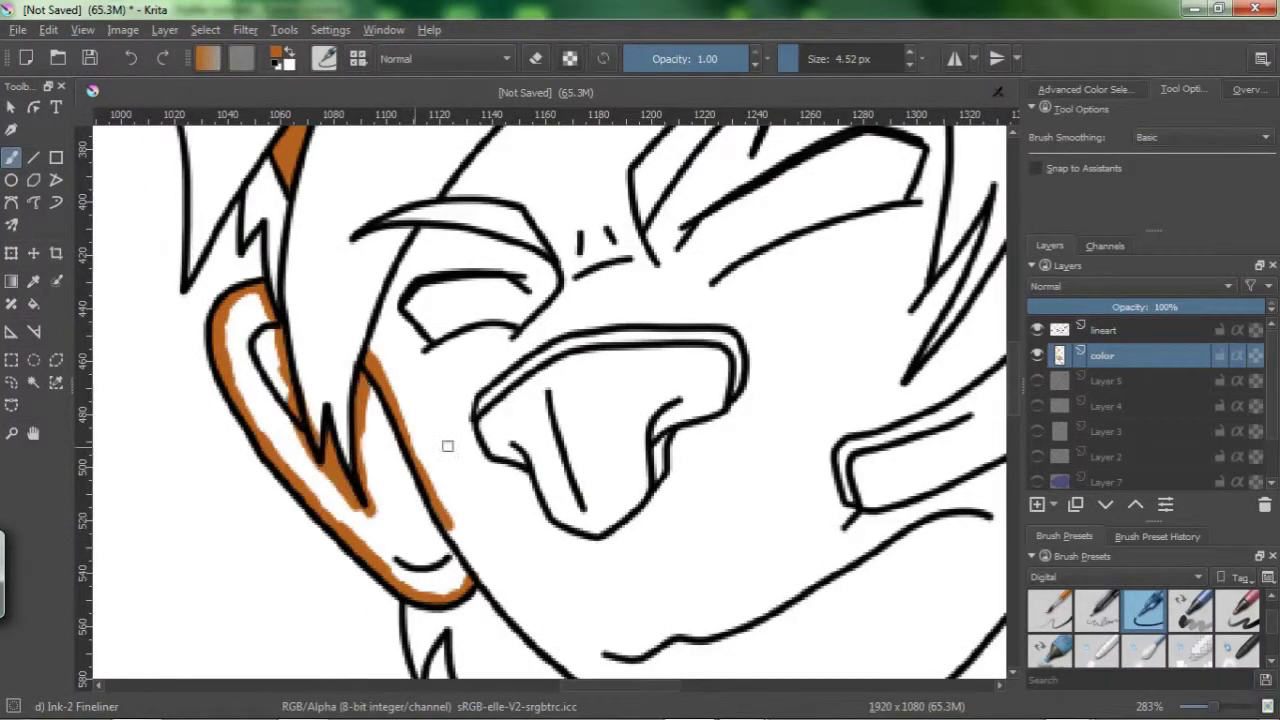
{"action": "left_click_drag", "start_coordinate": [480, 575], "coordinate": [570, 665]}
{"action": "scroll", "coordinate": [560, 600], "scroll_direction": "down", "scroll_amount": 5}
{"action": "left_click_drag", "start_coordinate": [600, 420], "coordinate": [680, 485]}
{"action": "mouse_move", "coordinate": [660, 475]}
{"action": "left_mouse_down"}
{"action": "mouse_move", "coordinate": [640, 635]}
{"action": "mouse_move", "coordinate": [650, 675]}
{"action": "left_mouse_up"}
{"action": "scroll", "coordinate": [600, 500], "scroll_direction": "down", "scroll_amount": 5}
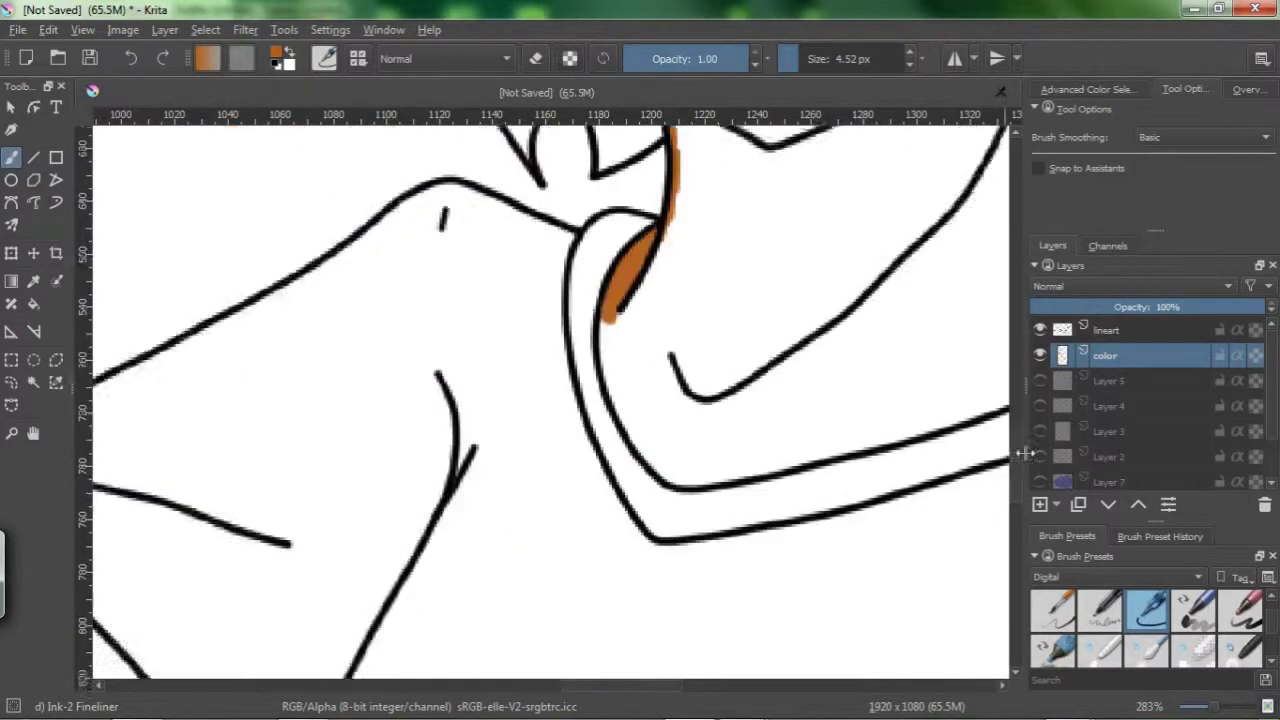
{"action": "mouse_move", "coordinate": [615, 320]}
{"action": "left_mouse_down"}
{"action": "mouse_move", "coordinate": [730, 405]}
{"action": "mouse_move", "coordinate": [1005, 330]}
{"action": "left_mouse_up"}
{"action": "scroll", "coordinate": [700, 400], "scroll_direction": "right", "scroll_amount": 5}
{"action": "left_click_drag", "start_coordinate": [510, 325], "coordinate": [680, 230]}
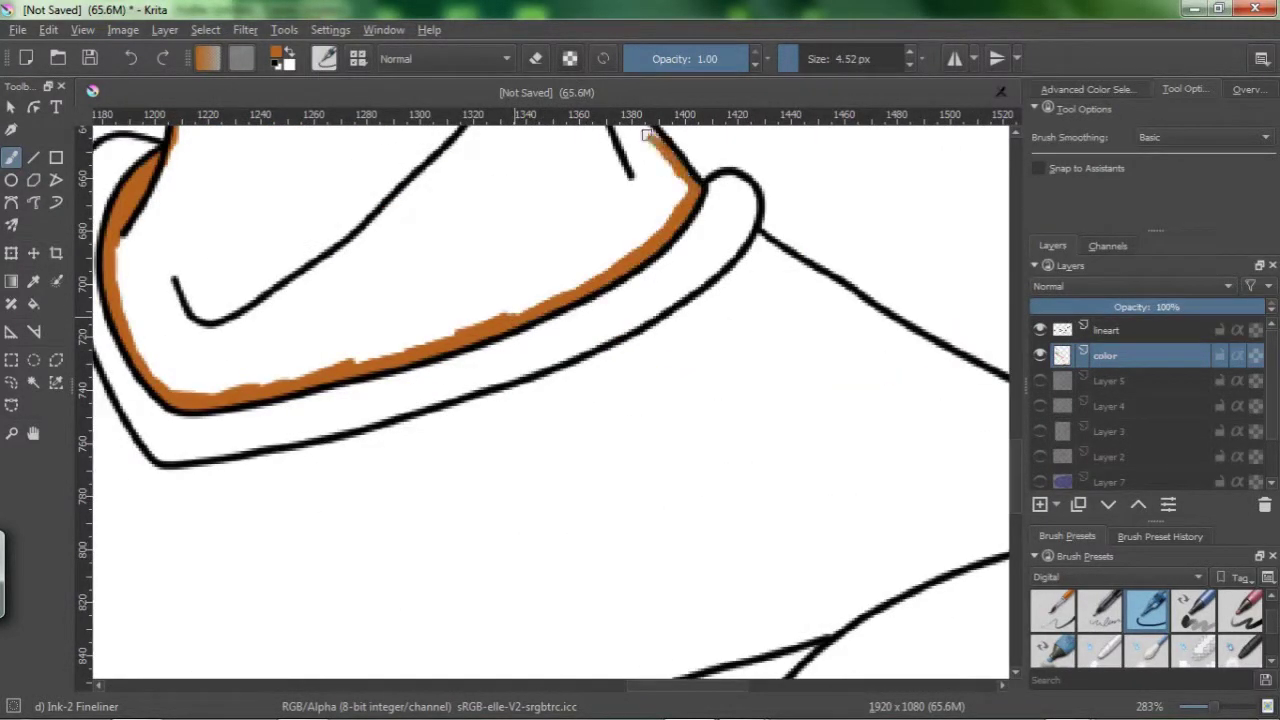
{"action": "scroll", "coordinate": [600, 400], "scroll_direction": "up", "scroll_amount": 5}
Step: Trace brown along the neck line, cheek and face outlines
{"action": "mouse_move", "coordinate": [640, 450]}
{"action": "left_mouse_down"}
{"action": "mouse_move", "coordinate": [575, 335]}
{"action": "mouse_move", "coordinate": [590, 130]}
{"action": "left_mouse_up"}
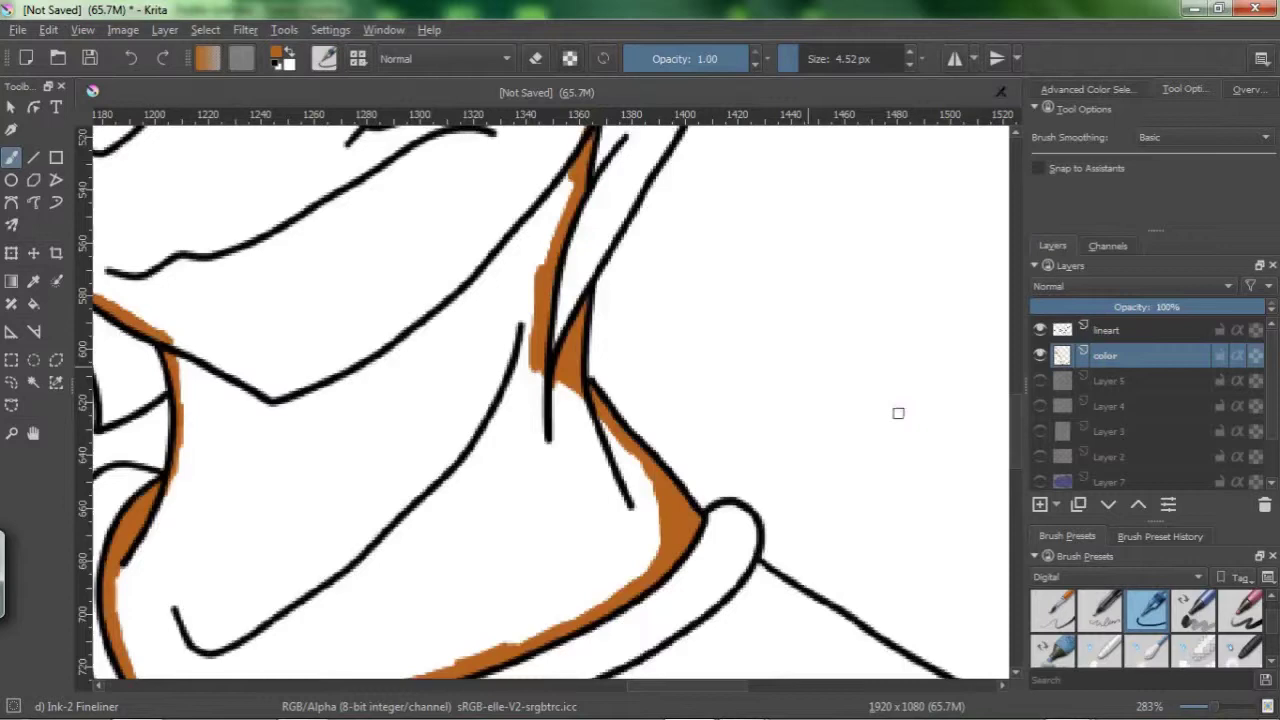
{"action": "scroll", "coordinate": [560, 400], "scroll_direction": "up", "scroll_amount": 5}
{"action": "left_click_drag", "start_coordinate": [600, 470], "coordinate": [620, 240]}
{"action": "mouse_move", "coordinate": [600, 350]}
{"action": "left_mouse_down"}
{"action": "mouse_move", "coordinate": [390, 470]}
{"action": "mouse_move", "coordinate": [590, 400]}
{"action": "left_mouse_up"}
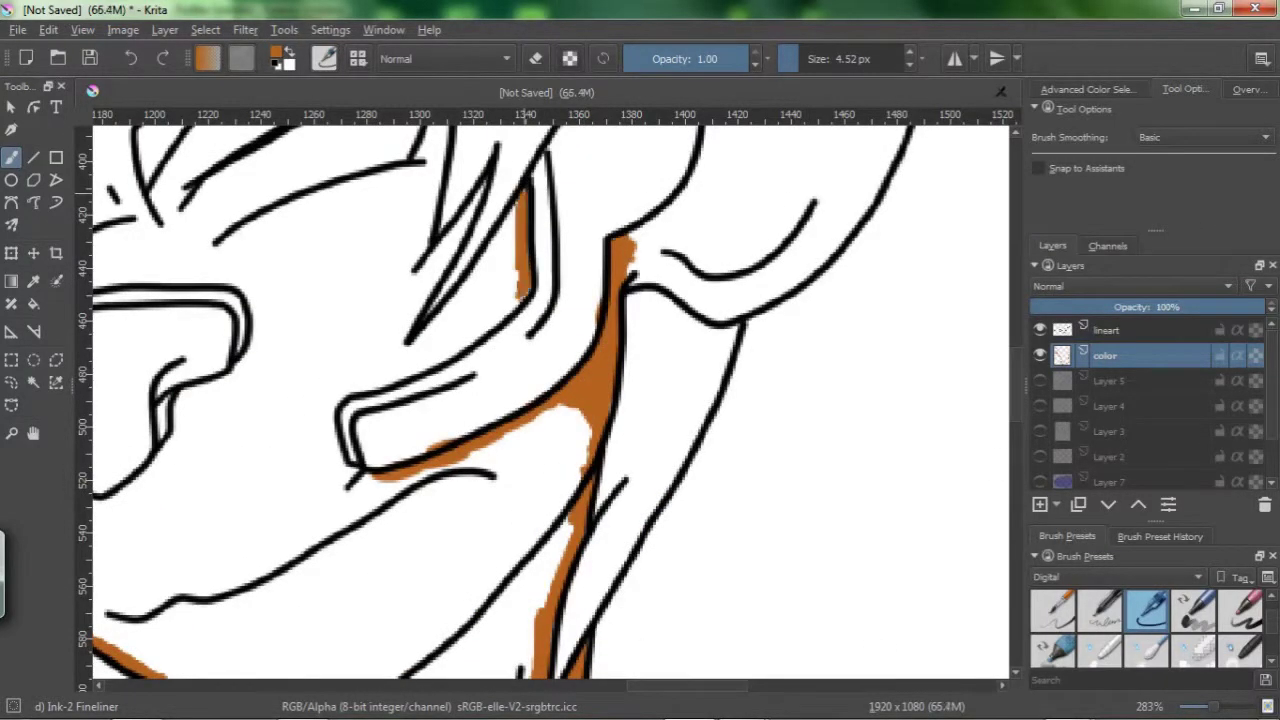
{"action": "left_click_drag", "start_coordinate": [530, 290], "coordinate": [355, 395]}
{"action": "left_click_drag", "start_coordinate": [340, 390], "coordinate": [360, 485]}
{"action": "left_click_drag", "start_coordinate": [515, 205], "coordinate": [400, 345]}
{"action": "left_click_drag", "start_coordinate": [490, 180], "coordinate": [395, 300]}
{"action": "mouse_move", "coordinate": [445, 130]}
{"action": "left_mouse_down"}
{"action": "mouse_move", "coordinate": [400, 275]}
{"action": "mouse_move", "coordinate": [400, 370]}
{"action": "left_mouse_up"}
{"action": "scroll", "coordinate": [600, 400], "scroll_direction": "up", "scroll_amount": 5}
Step: Outline the outer ear and hair edge in brown
{"action": "mouse_move", "coordinate": [660, 270]}
{"action": "left_mouse_down"}
{"action": "mouse_move", "coordinate": [680, 380]}
{"action": "mouse_move", "coordinate": [640, 530]}
{"action": "mouse_move", "coordinate": [815, 550]}
{"action": "left_mouse_up"}
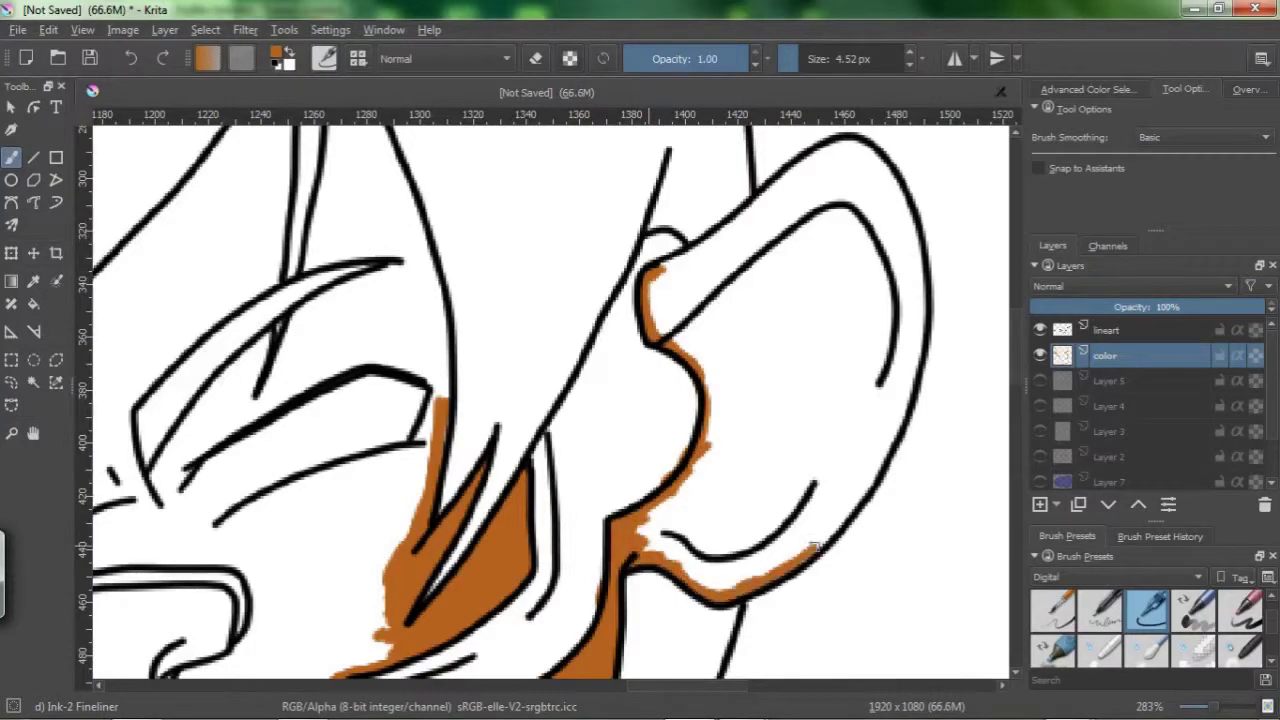
{"action": "mouse_move", "coordinate": [670, 150]}
{"action": "left_mouse_down"}
{"action": "mouse_move", "coordinate": [860, 140]}
{"action": "mouse_move", "coordinate": [915, 350]}
{"action": "mouse_move", "coordinate": [860, 495]}
{"action": "left_mouse_up"}
{"action": "left_click_drag", "start_coordinate": [440, 405], "coordinate": [375, 130]}
{"action": "scroll", "coordinate": [416, 269], "scroll_direction": "up", "scroll_amount": 4}
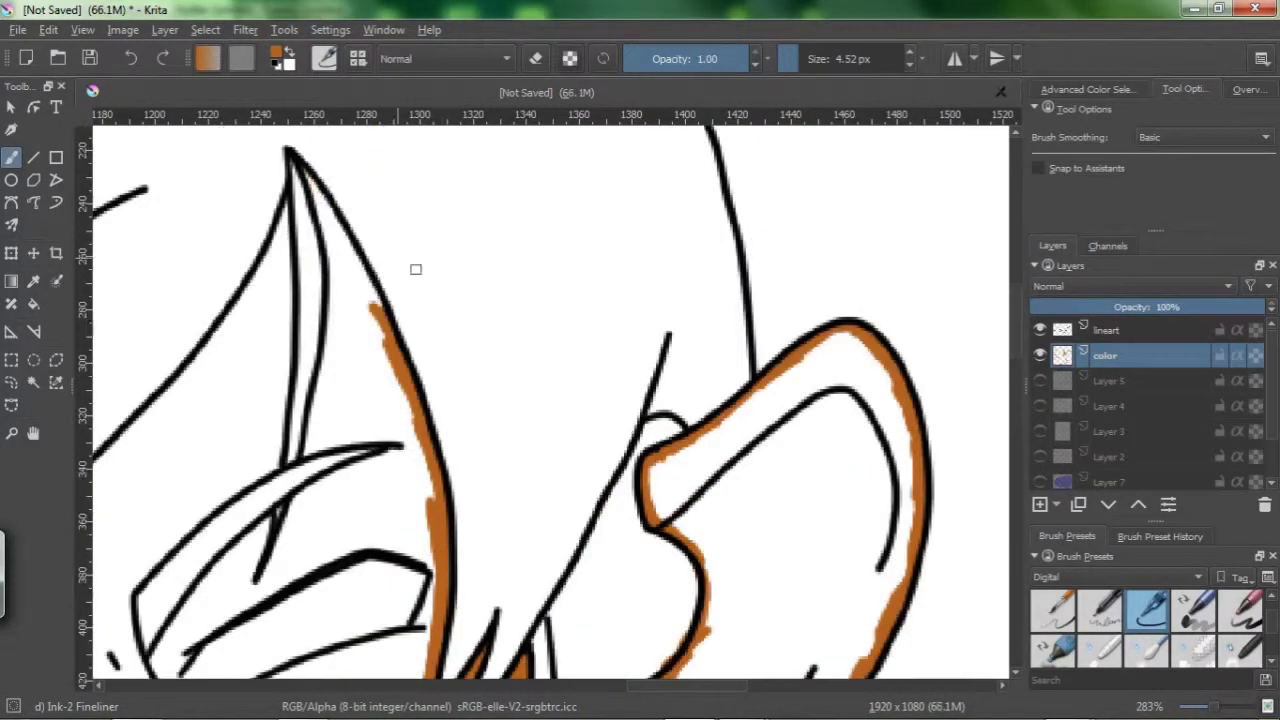
{"action": "mouse_move", "coordinate": [370, 310]}
{"action": "left_mouse_down"}
{"action": "mouse_move", "coordinate": [300, 170]}
{"action": "mouse_move", "coordinate": [200, 400]}
{"action": "left_mouse_up"}
{"action": "scroll", "coordinate": [600, 400], "scroll_direction": "down", "scroll_amount": 3}
{"action": "left_click_drag", "start_coordinate": [400, 560], "coordinate": [350, 660]}
Step: With a larger brush, fill the face, neck down to the collar, and ear brown
{"action": "right_click", "coordinate": [615, 430]}
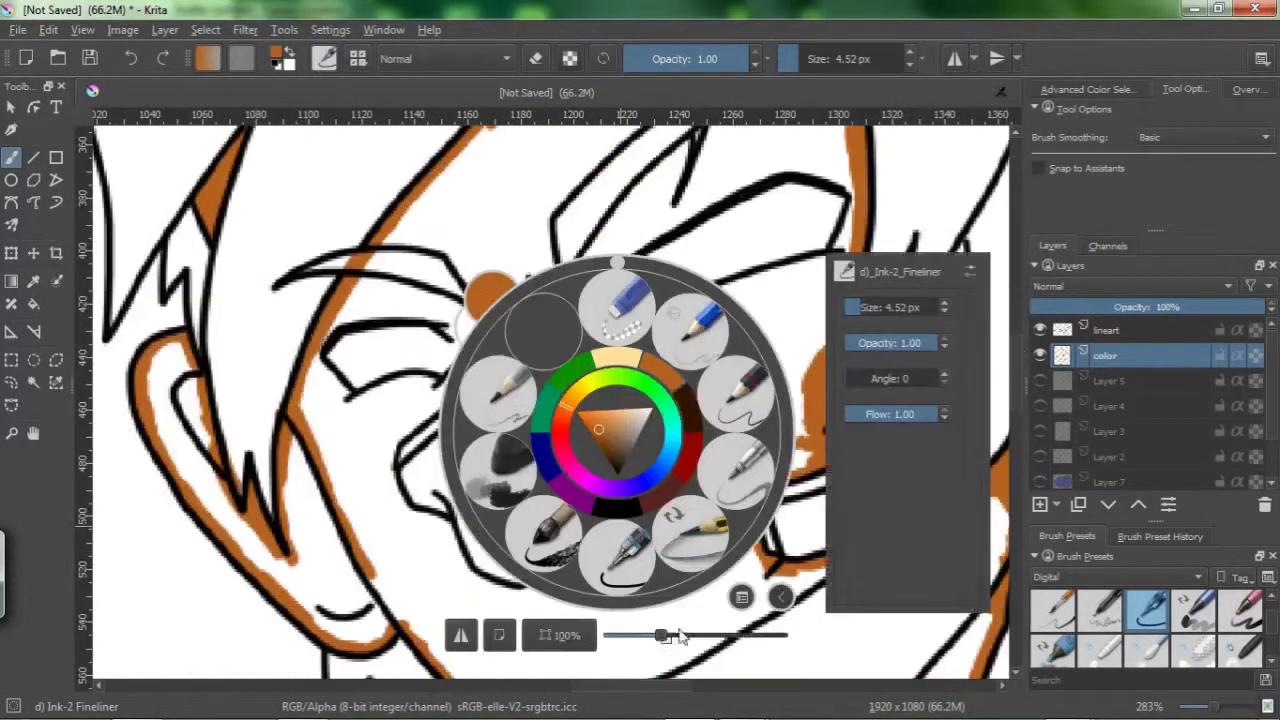
{"action": "left_click_drag", "start_coordinate": [662, 637], "coordinate": [620, 637]}
{"action": "left_click_drag", "start_coordinate": [595, 260], "coordinate": [560, 330]}
{"action": "mouse_move", "coordinate": [550, 330]}
{"action": "left_mouse_down"}
{"action": "mouse_move", "coordinate": [490, 430]}
{"action": "mouse_move", "coordinate": [560, 300]}
{"action": "mouse_move", "coordinate": [560, 450]}
{"action": "mouse_move", "coordinate": [580, 420]}
{"action": "left_mouse_up"}
{"action": "left_click_drag", "start_coordinate": [655, 460], "coordinate": [615, 585]}
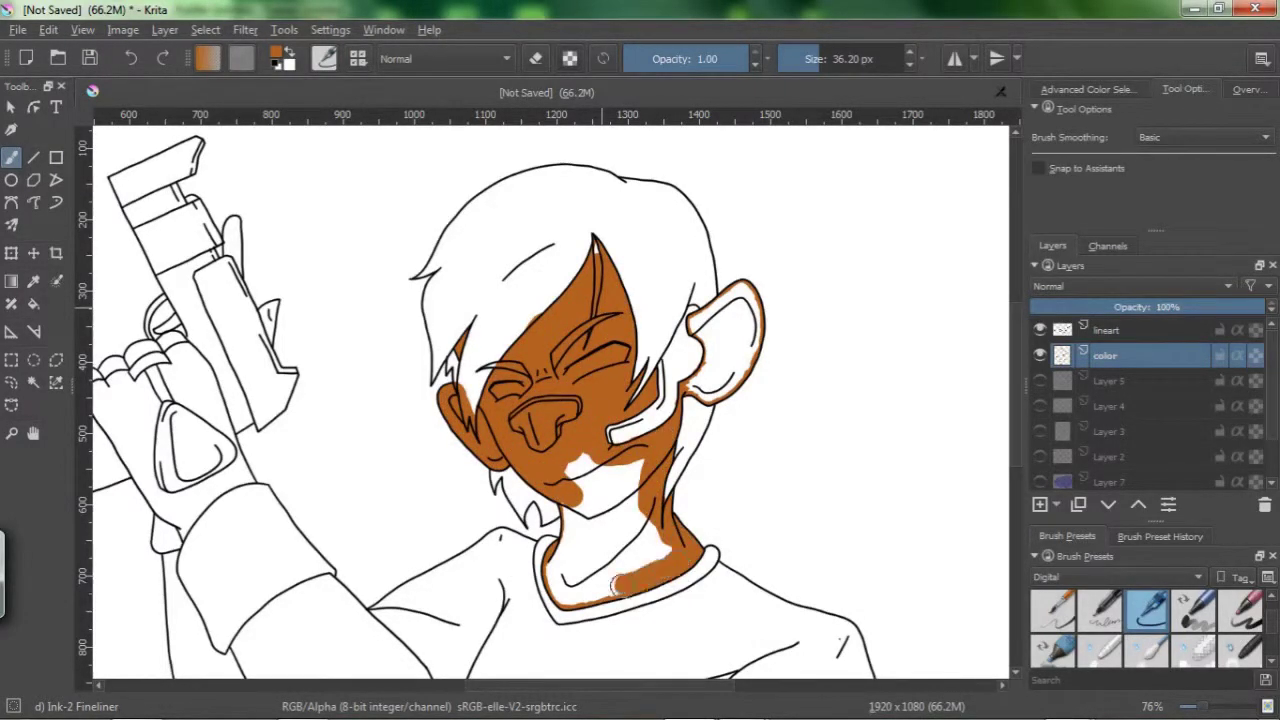
{"action": "left_click_drag", "start_coordinate": [600, 470], "coordinate": [620, 560]}
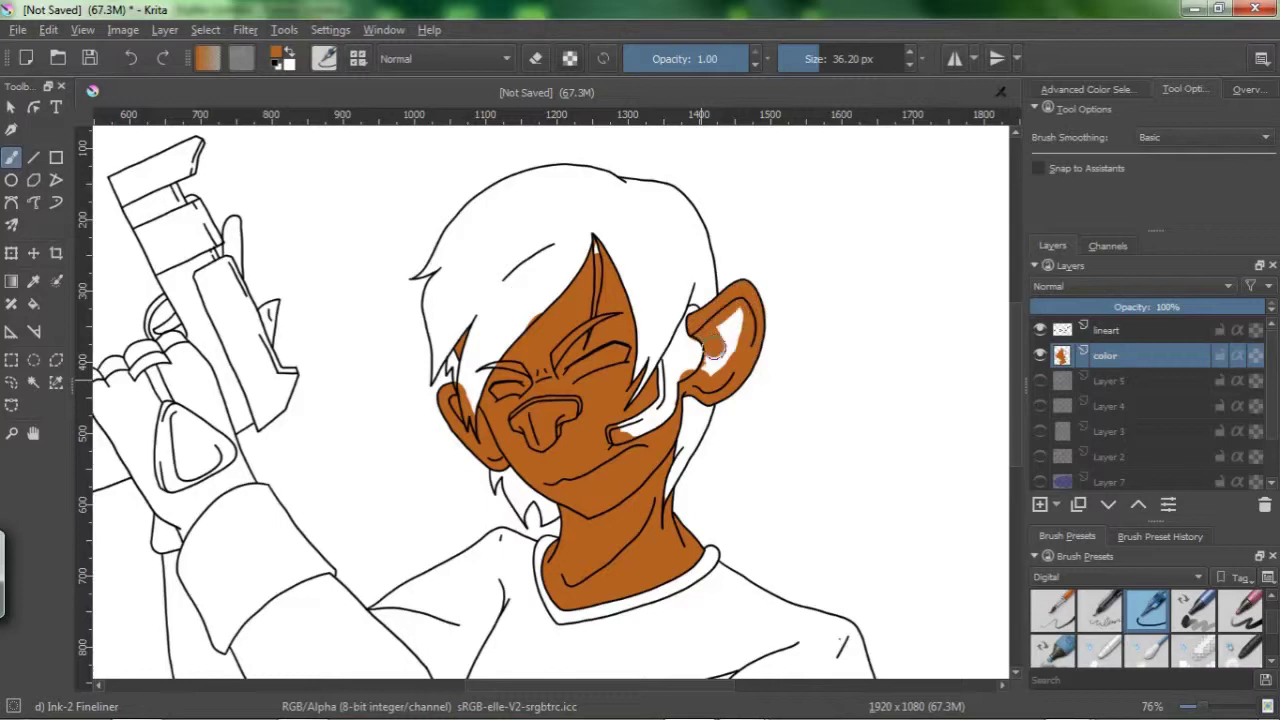
{"action": "left_click_drag", "start_coordinate": [712, 345], "coordinate": [730, 330]}
{"action": "scroll", "coordinate": [190, 330], "scroll_direction": "up", "scroll_amount": 5}
Step: Fill the knuckle bands and fingertips on both hands brown
{"action": "mouse_move", "coordinate": [560, 270]}
{"action": "left_mouse_down"}
{"action": "mouse_move", "coordinate": [480, 300]}
{"action": "mouse_move", "coordinate": [410, 305]}
{"action": "mouse_move", "coordinate": [200, 420]}
{"action": "mouse_move", "coordinate": [260, 430]}
{"action": "mouse_move", "coordinate": [420, 330]}
{"action": "left_mouse_up"}
{"action": "left_click_drag", "start_coordinate": [600, 300], "coordinate": [600, 420]}
{"action": "left_click_drag", "start_coordinate": [855, 295], "coordinate": [880, 420]}
{"action": "left_click_drag", "start_coordinate": [600, 250], "coordinate": [500, 550]}
{"action": "mouse_move", "coordinate": [730, 290]}
{"action": "left_mouse_down"}
{"action": "mouse_move", "coordinate": [740, 420]}
{"action": "mouse_move", "coordinate": [765, 400]}
{"action": "left_mouse_up"}
{"action": "left_click_drag", "start_coordinate": [750, 320], "coordinate": [770, 500]}
{"action": "left_click_drag", "start_coordinate": [580, 210], "coordinate": [612, 225]}
{"action": "left_click_drag", "start_coordinate": [400, 250], "coordinate": [700, 500]}
Step: Fill the small charm figure's ears, hairline and face brown
{"action": "left_click_drag", "start_coordinate": [340, 400], "coordinate": [360, 330]}
{"action": "left_click_drag", "start_coordinate": [380, 420], "coordinate": [340, 560]}
{"action": "mouse_move", "coordinate": [340, 540]}
{"action": "left_mouse_down"}
{"action": "mouse_move", "coordinate": [430, 600]}
{"action": "mouse_move", "coordinate": [600, 610]}
{"action": "left_mouse_up"}
{"action": "left_click_drag", "start_coordinate": [540, 580], "coordinate": [560, 600]}
{"action": "left_click_drag", "start_coordinate": [460, 480], "coordinate": [420, 580]}
{"action": "left_click_drag", "start_coordinate": [420, 420], "coordinate": [380, 560]}
Step: Paint the raised hand, lower paw and left hand brown
{"action": "left_click_drag", "start_coordinate": [235, 470], "coordinate": [245, 485]}
{"action": "mouse_move", "coordinate": [200, 410]}
{"action": "left_mouse_down"}
{"action": "mouse_move", "coordinate": [230, 480]}
{"action": "mouse_move", "coordinate": [270, 480]}
{"action": "left_mouse_up"}
{"action": "left_click_drag", "start_coordinate": [500, 550], "coordinate": [500, 300]}
{"action": "left_click_drag", "start_coordinate": [420, 445], "coordinate": [440, 465]}
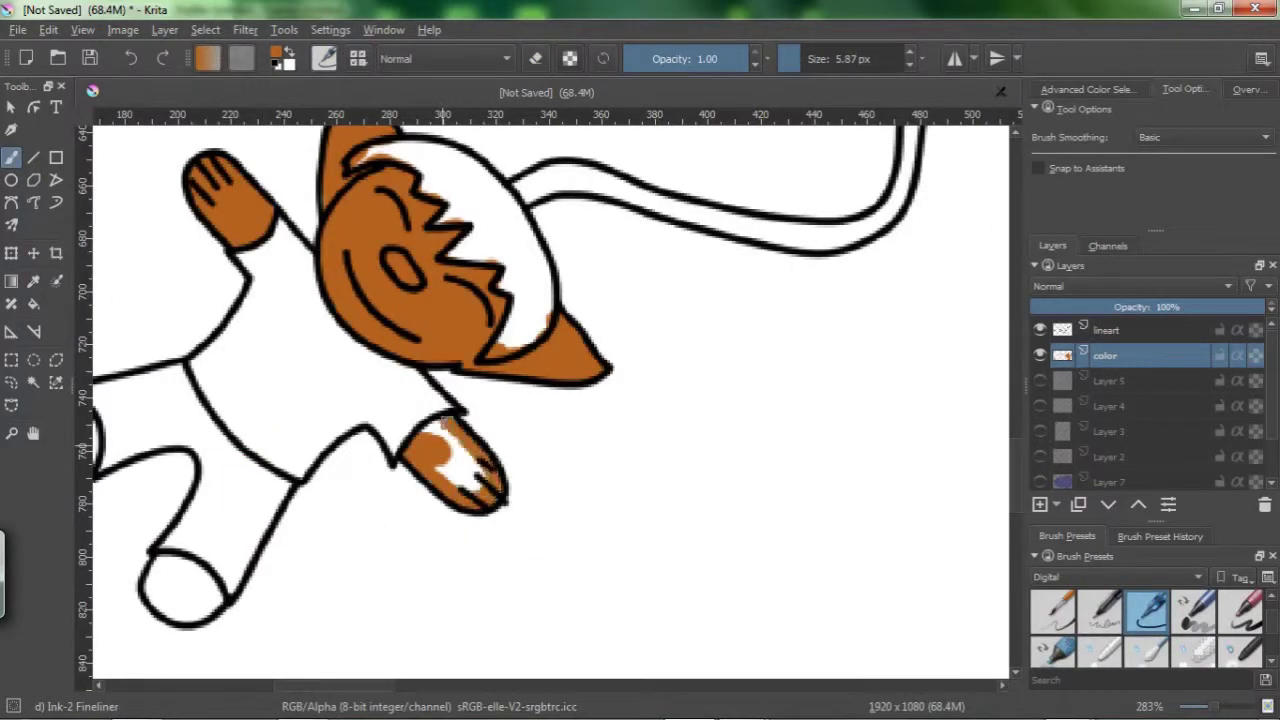
{"action": "left_click_drag", "start_coordinate": [400, 400], "coordinate": [580, 400]}
{"action": "left_click_drag", "start_coordinate": [215, 415], "coordinate": [225, 450]}
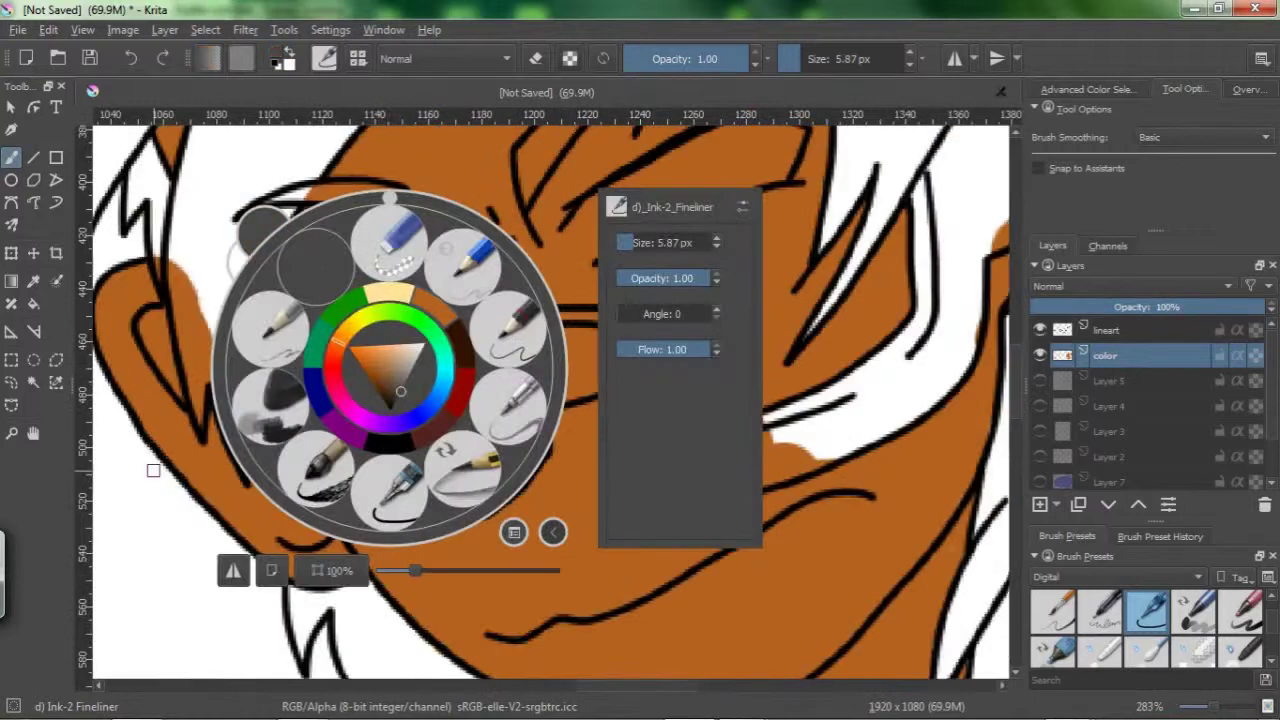
Step: Paint the nose and brows dark grey
{"action": "left_click", "coordinate": [310, 265]}
{"action": "left_click_drag", "start_coordinate": [375, 390], "coordinate": [527, 463]}
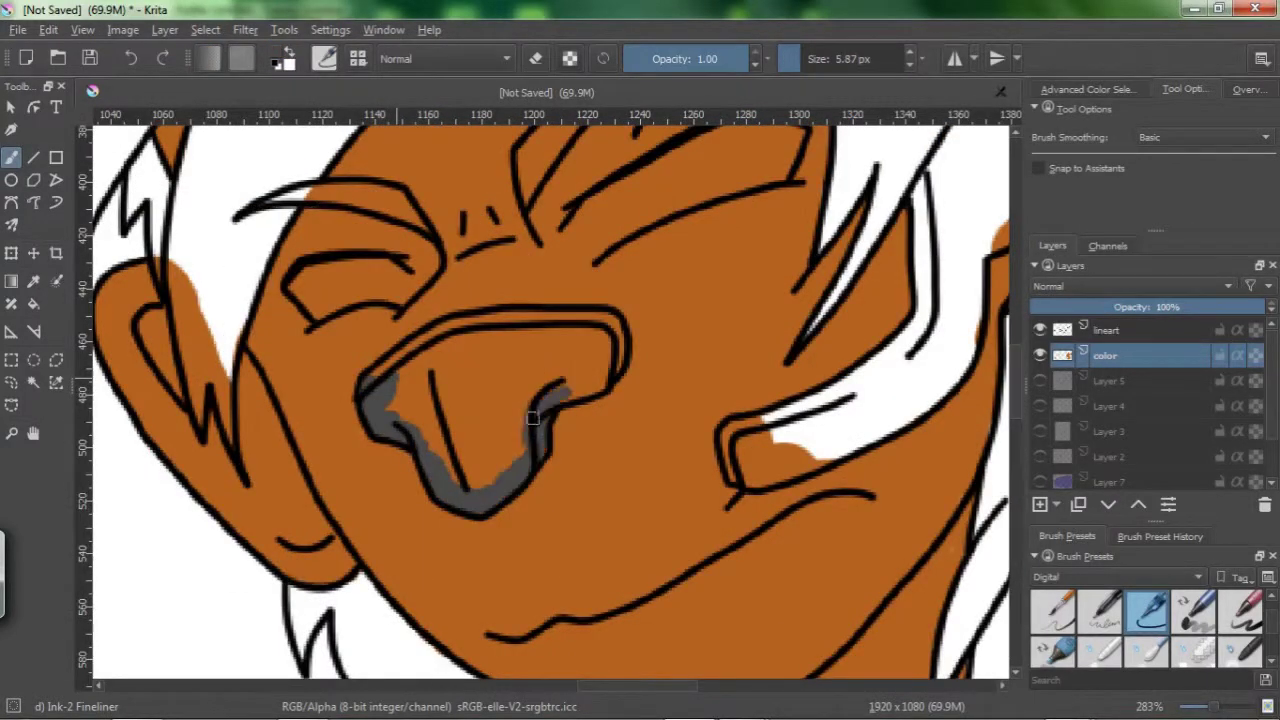
{"action": "mouse_move", "coordinate": [375, 385]}
{"action": "left_mouse_down"}
{"action": "mouse_move", "coordinate": [521, 326]}
{"action": "mouse_move", "coordinate": [466, 428]}
{"action": "left_mouse_up"}
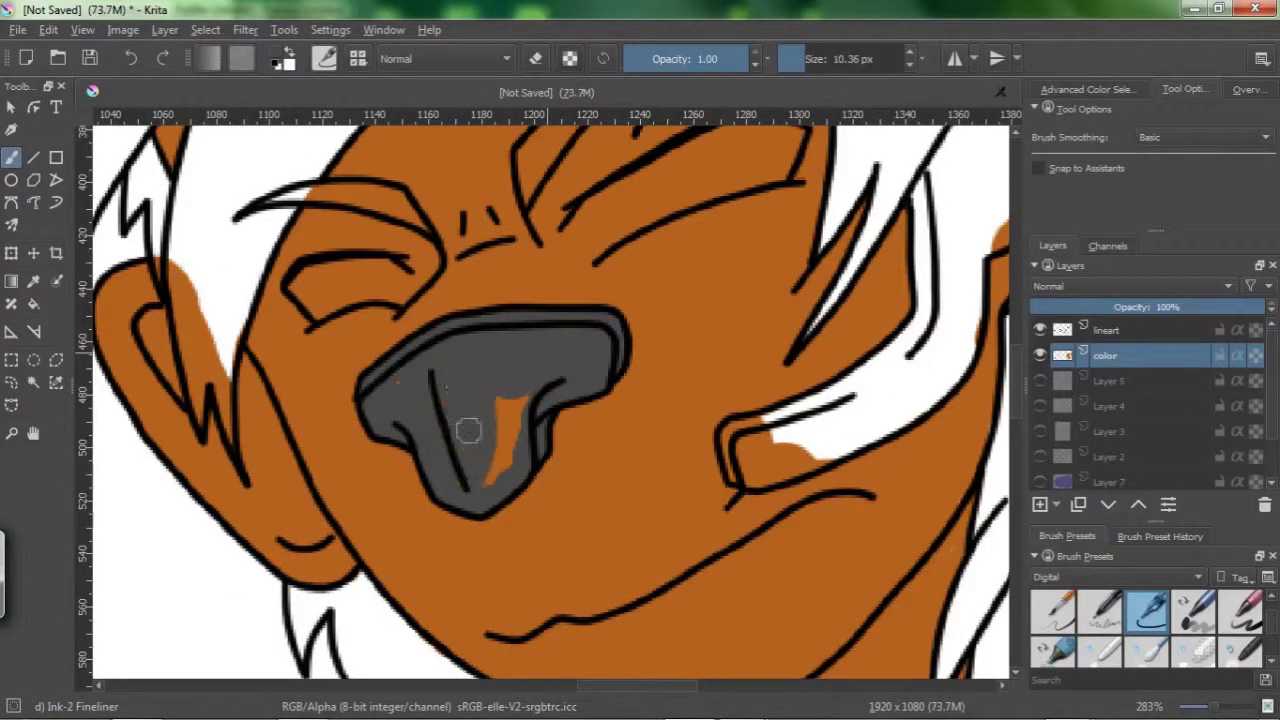
{"action": "left_click_drag", "start_coordinate": [525, 300], "coordinate": [700, 150]}
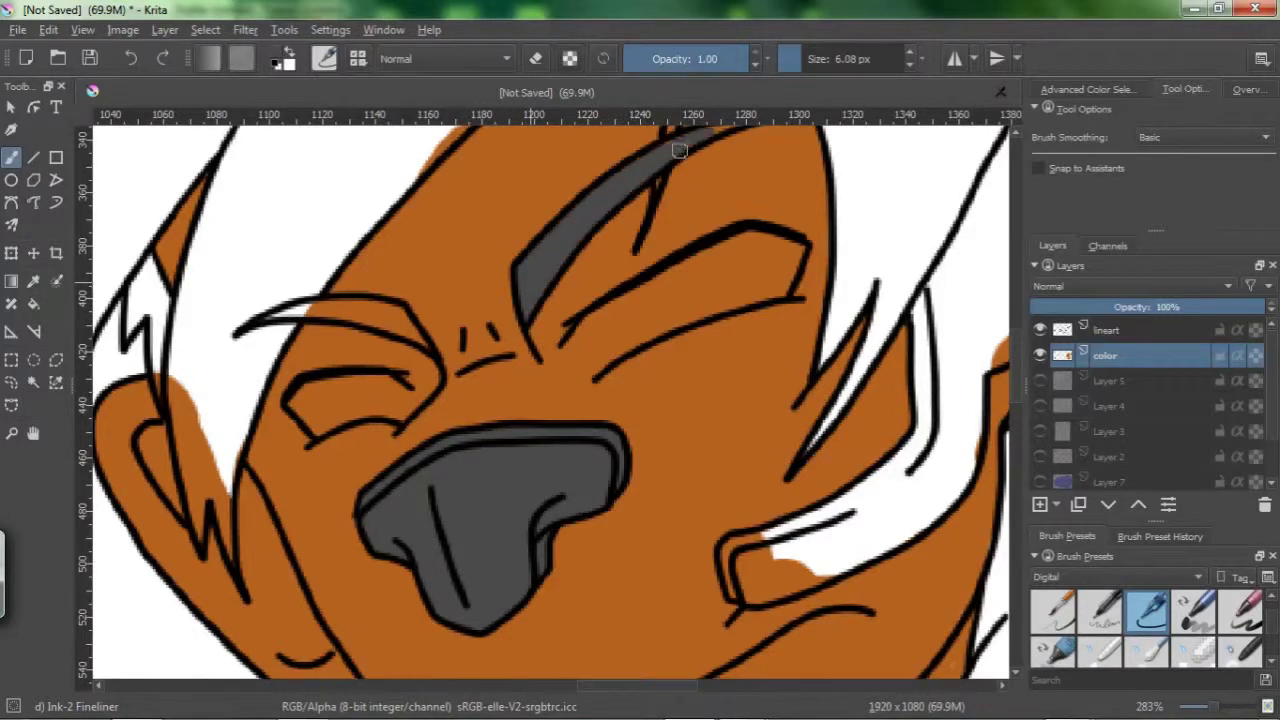
{"action": "scroll", "coordinate": [600, 300], "scroll_direction": "up", "scroll_amount": 3}
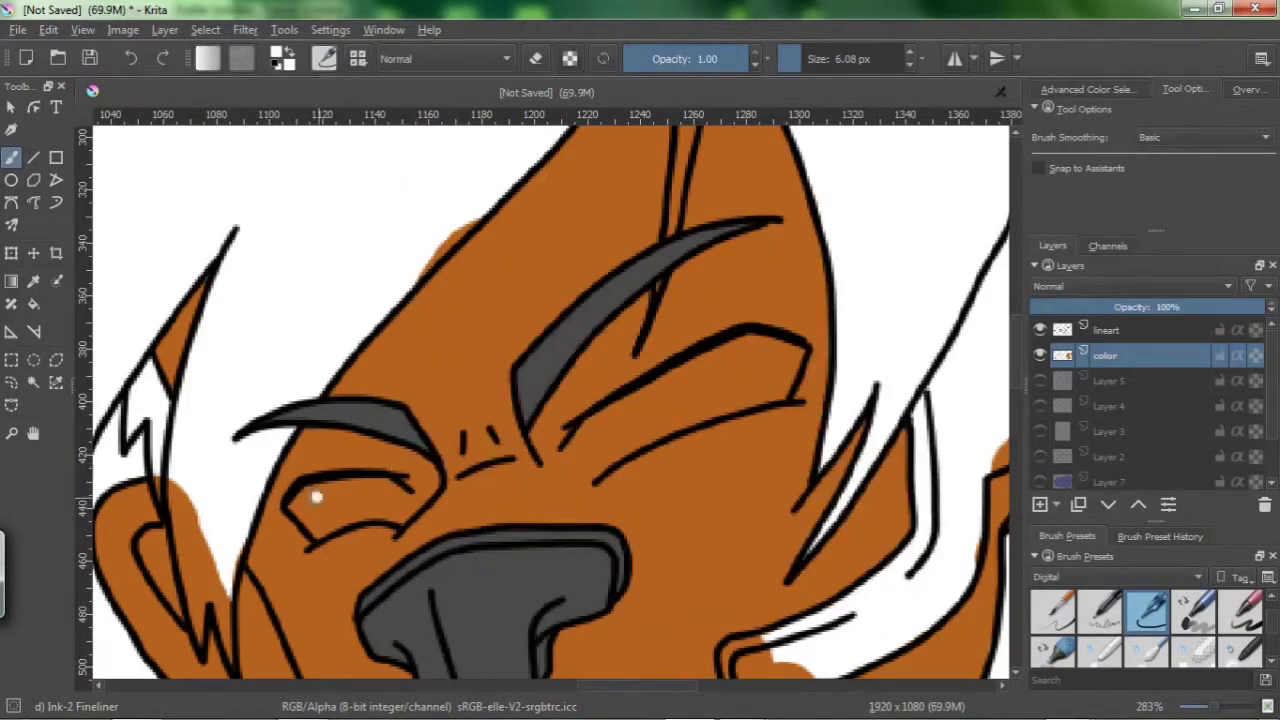
Step: Paint both eyes white, redoing the right eye after an undo
{"action": "left_click_drag", "start_coordinate": [402, 507], "coordinate": [310, 495]}
{"action": "mouse_move", "coordinate": [570, 460]}
{"action": "left_mouse_down"}
{"action": "mouse_move", "coordinate": [670, 430]}
{"action": "mouse_move", "coordinate": [790, 360]}
{"action": "mouse_move", "coordinate": [693, 376]}
{"action": "mouse_move", "coordinate": [760, 350]}
{"action": "left_mouse_up"}
{"action": "right_click", "coordinate": [640, 400]}
{"action": "key", "text": "ctrl+z"}
{"action": "key", "text": "ctrl+z"}
{"action": "key", "text": "ctrl+z"}
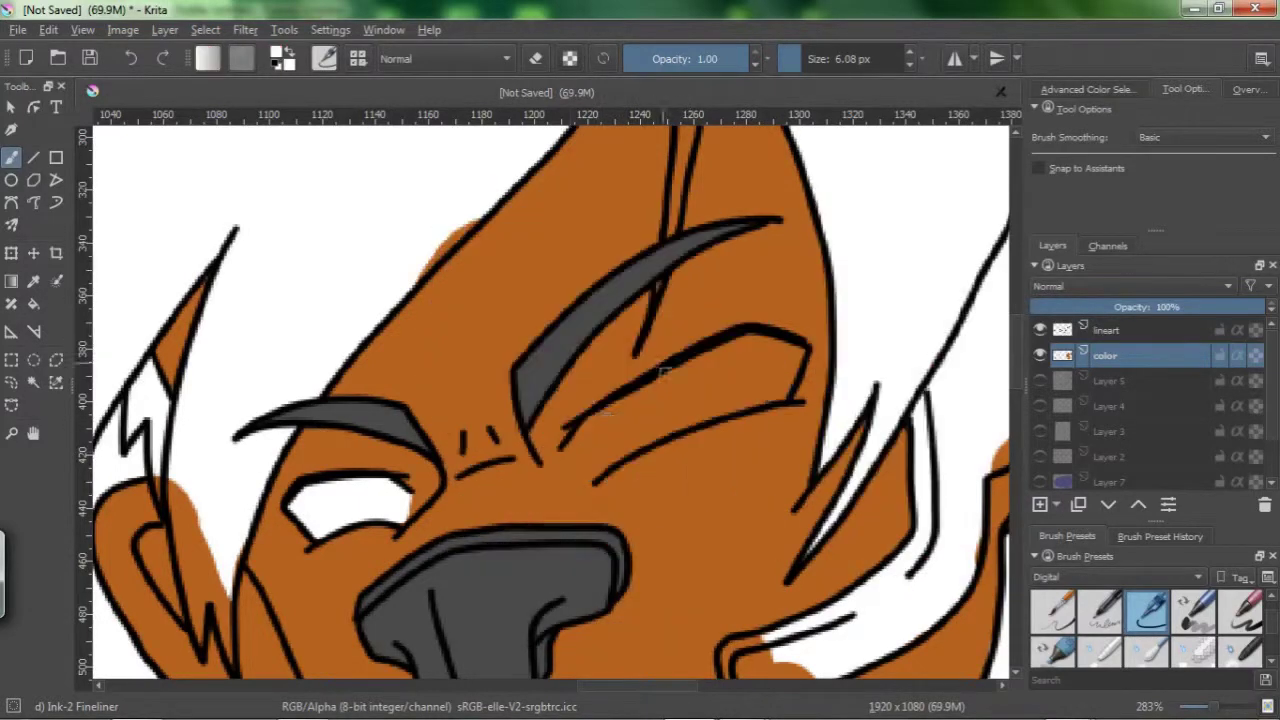
{"action": "mouse_move", "coordinate": [645, 437]}
{"action": "left_mouse_down"}
{"action": "mouse_move", "coordinate": [790, 360]}
{"action": "mouse_move", "coordinate": [600, 420]}
{"action": "mouse_move", "coordinate": [780, 360]}
{"action": "left_mouse_up"}
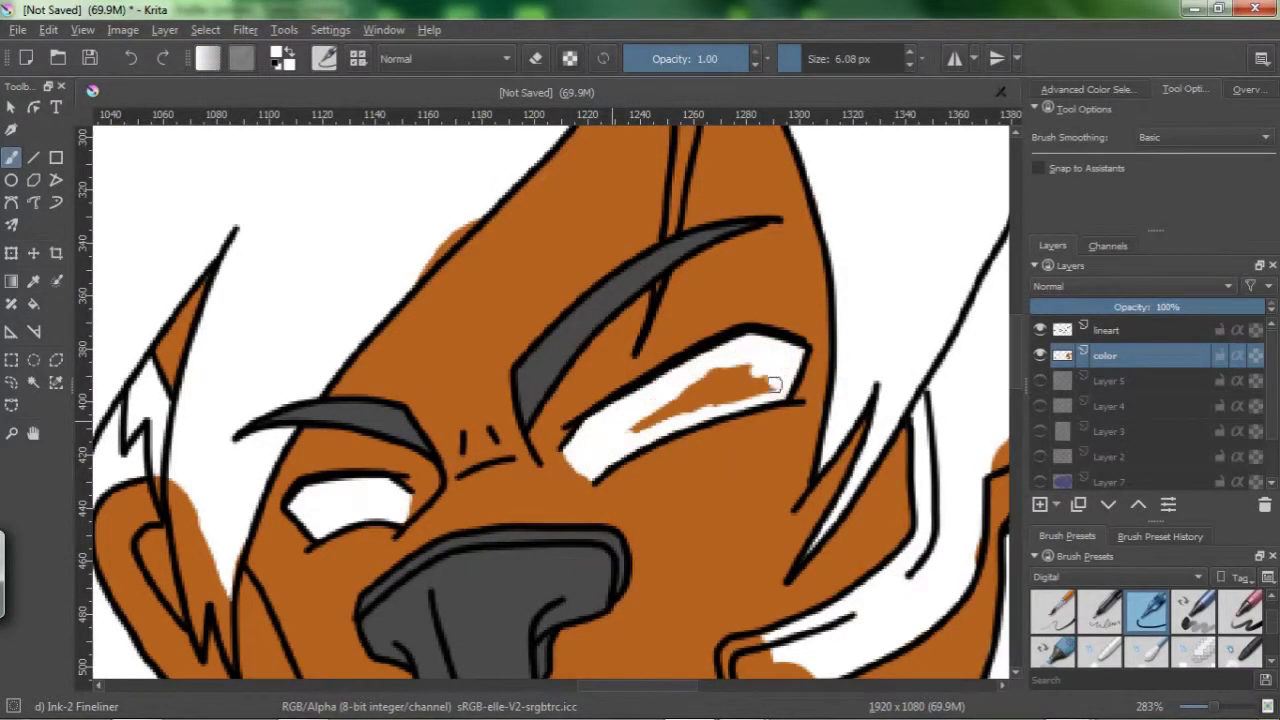
Step: Finish whitening the right eye and outline its iris with a thin red liner
{"action": "left_click_drag", "start_coordinate": [640, 410], "coordinate": [750, 341]}
{"action": "right_click", "coordinate": [750, 341]}
{"action": "left_click", "coordinate": [640, 270]}
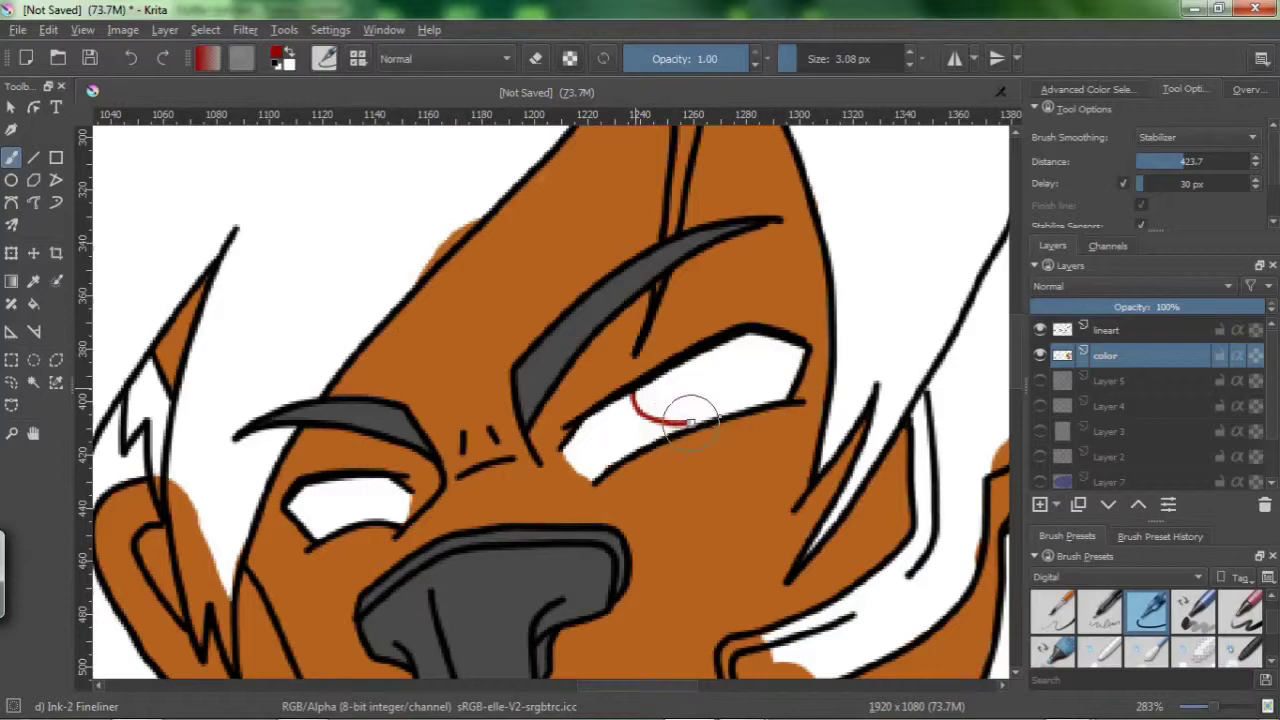
{"action": "left_click_drag", "start_coordinate": [770, 390], "coordinate": [800, 355]}
Step: Fill both irises light pink
{"action": "right_click", "coordinate": [560, 280]}
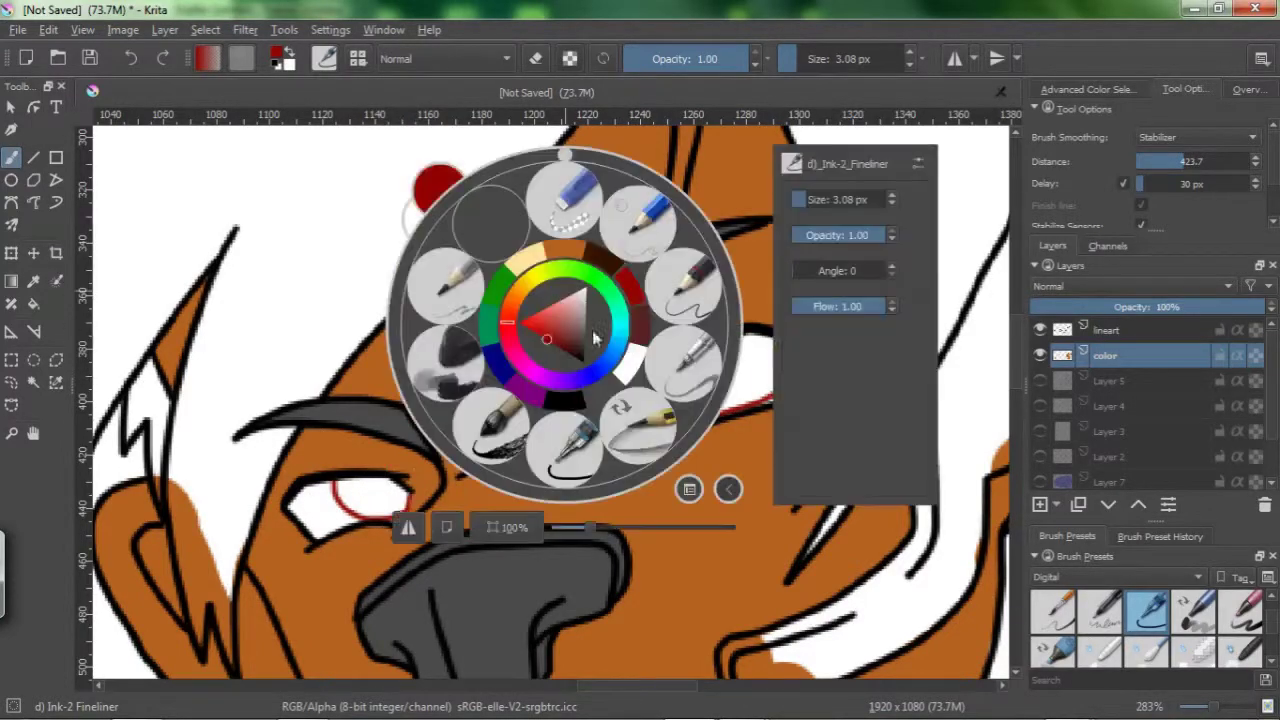
{"action": "left_click", "coordinate": [560, 280]}
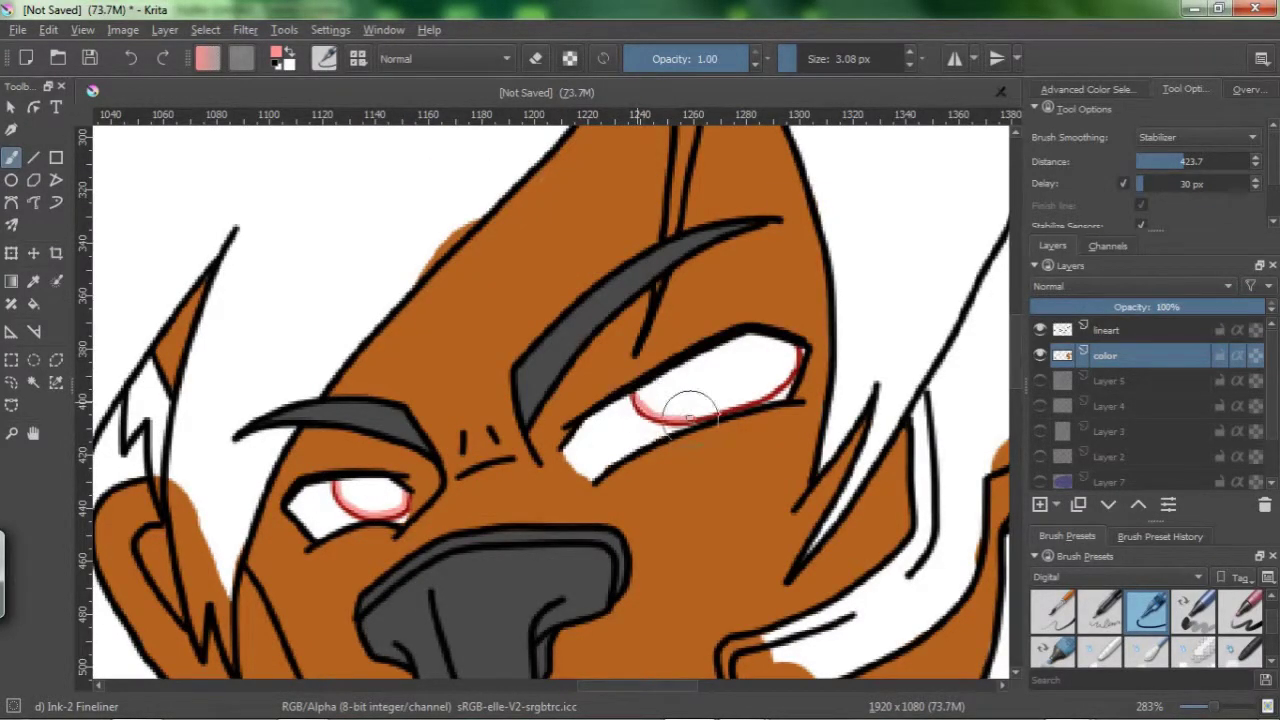
{"action": "scroll", "coordinate": [785, 345], "scroll_direction": "down", "scroll_amount": 5}
{"action": "scroll", "coordinate": [611, 361], "scroll_direction": "up", "scroll_amount": 7}
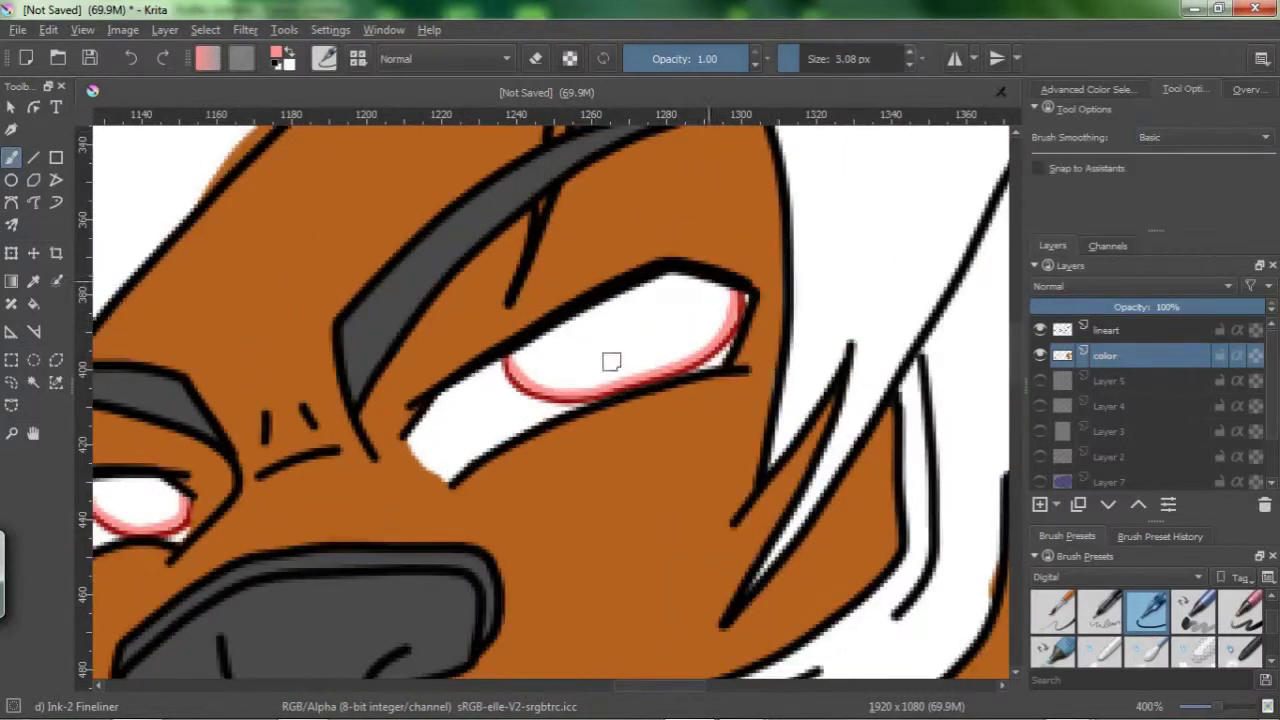
{"action": "left_click_drag", "start_coordinate": [605, 377], "coordinate": [690, 300]}
{"action": "left_click_drag", "start_coordinate": [560, 320], "coordinate": [700, 330]}
{"action": "key", "text": "Left"}
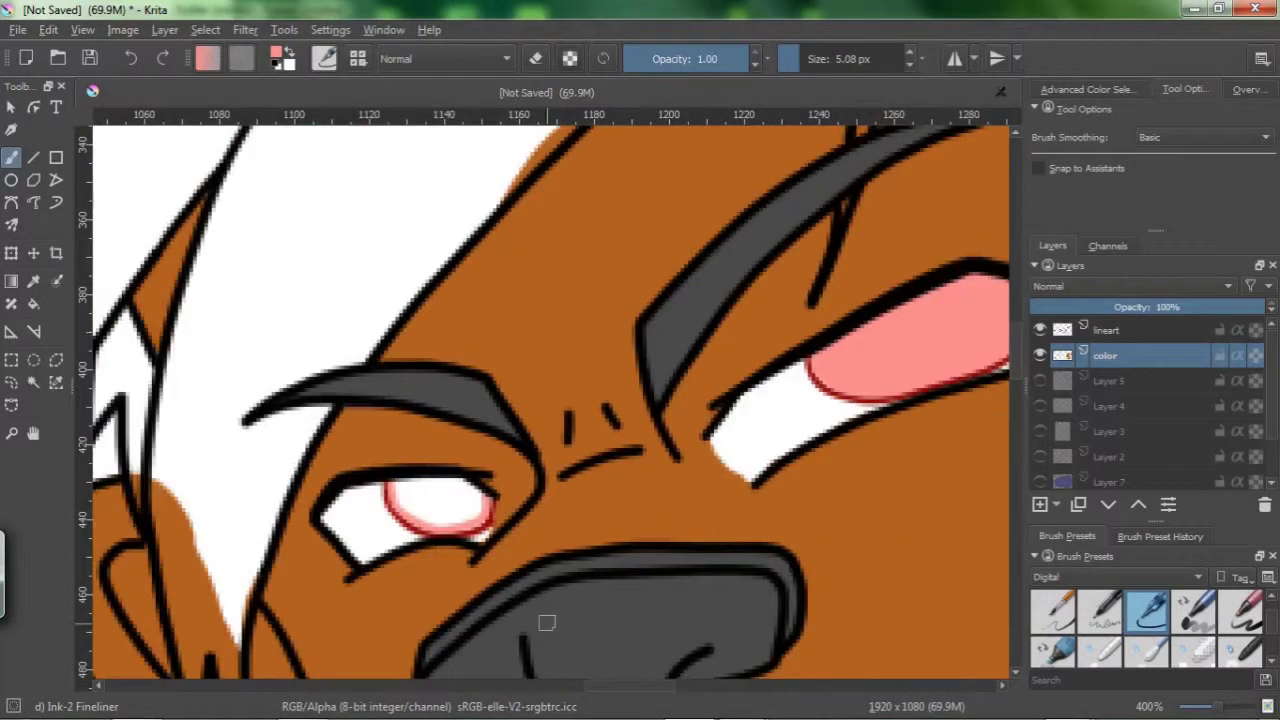
{"action": "left_click_drag", "start_coordinate": [410, 500], "coordinate": [460, 495]}
Step: Airbrush soft teal shading and a dark red centre into the irises
{"action": "left_click", "coordinate": [1195, 612]}
{"action": "left_click_drag", "start_coordinate": [365, 495], "coordinate": [400, 495]}
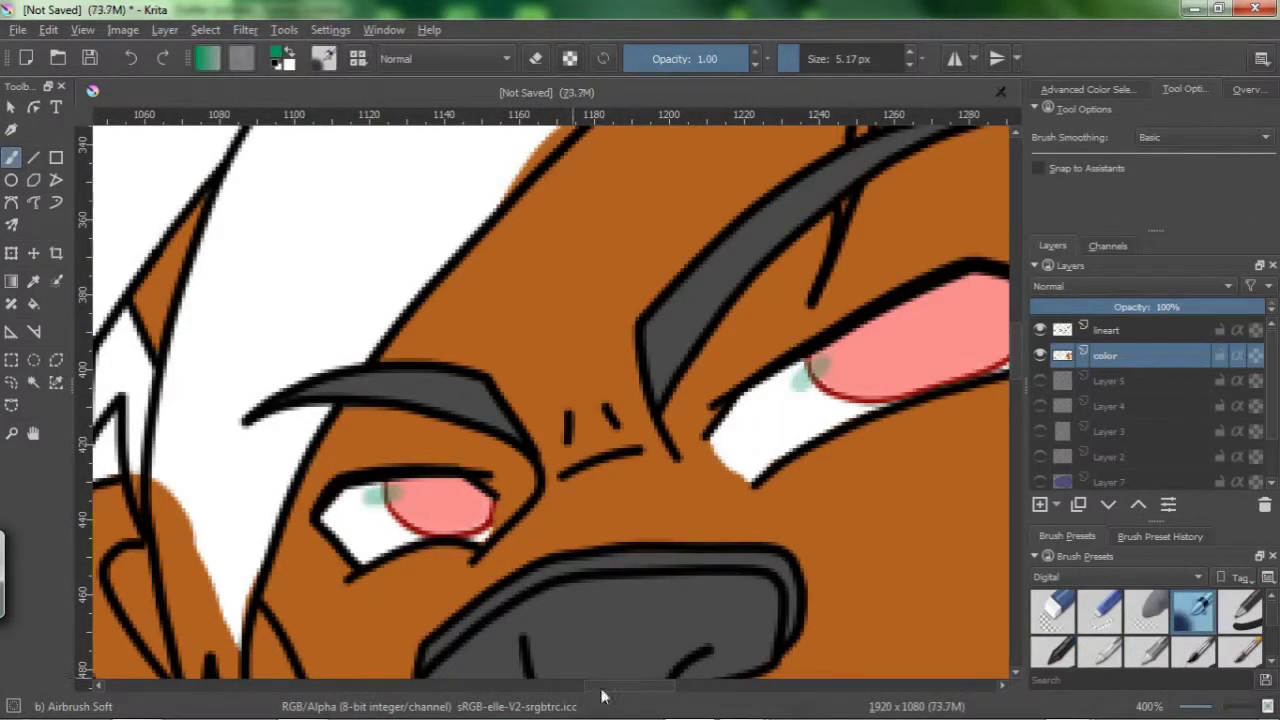
{"action": "key", "text": "Right"}
{"action": "left_click_drag", "start_coordinate": [720, 360], "coordinate": [790, 320]}
{"action": "scroll", "coordinate": [505, 300], "scroll_direction": "down", "scroll_amount": 8}
{"action": "scroll", "coordinate": [600, 300], "scroll_direction": "up", "scroll_amount": 8}
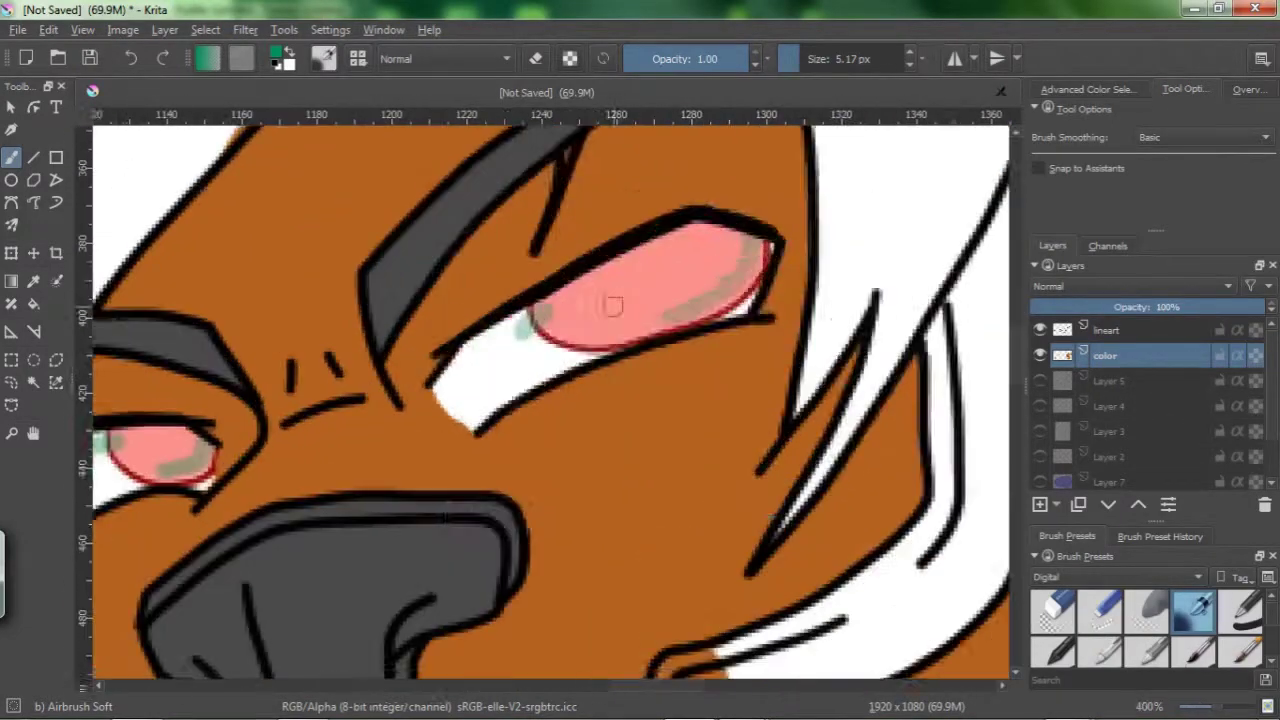
{"action": "left_click_drag", "start_coordinate": [530, 335], "coordinate": [720, 280]}
{"action": "mouse_move", "coordinate": [600, 300]}
{"action": "left_mouse_down"}
{"action": "mouse_move", "coordinate": [640, 285]}
{"action": "mouse_move", "coordinate": [560, 310]}
{"action": "mouse_move", "coordinate": [720, 260]}
{"action": "left_mouse_up"}
{"action": "key", "text": "Left"}
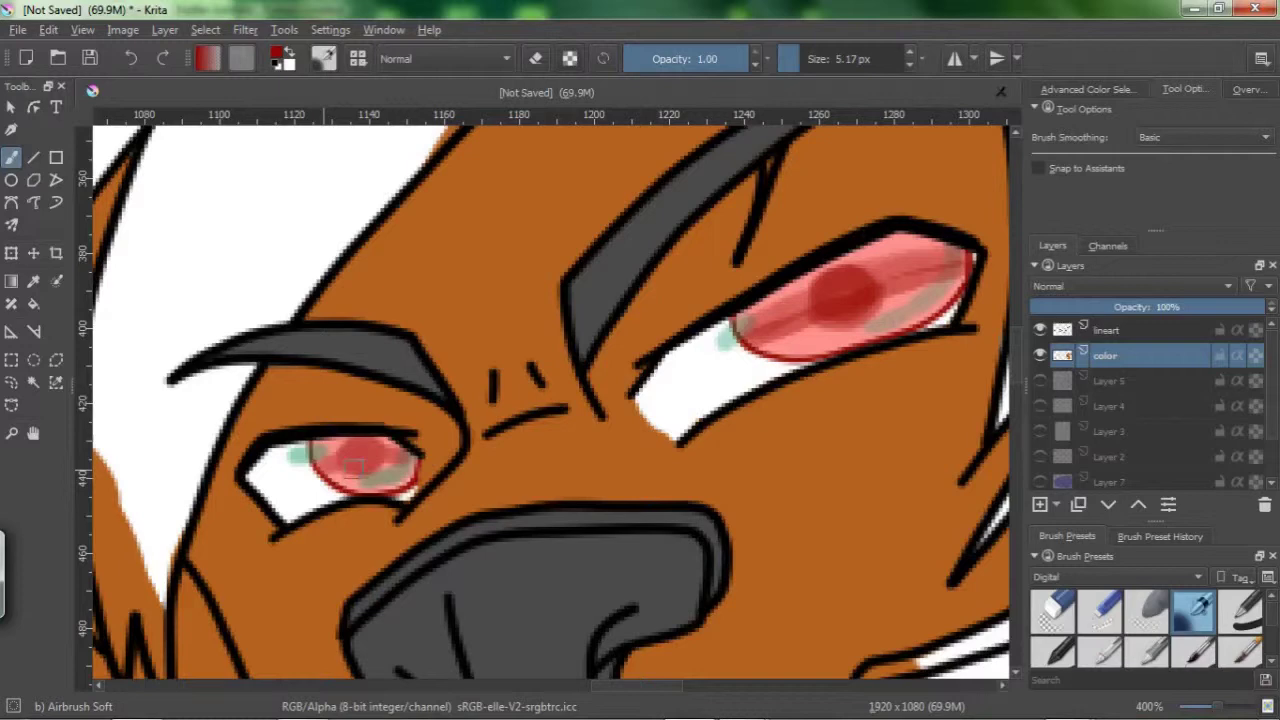
{"action": "right_click", "coordinate": [610, 340]}
{"action": "left_click", "coordinate": [650, 285]}
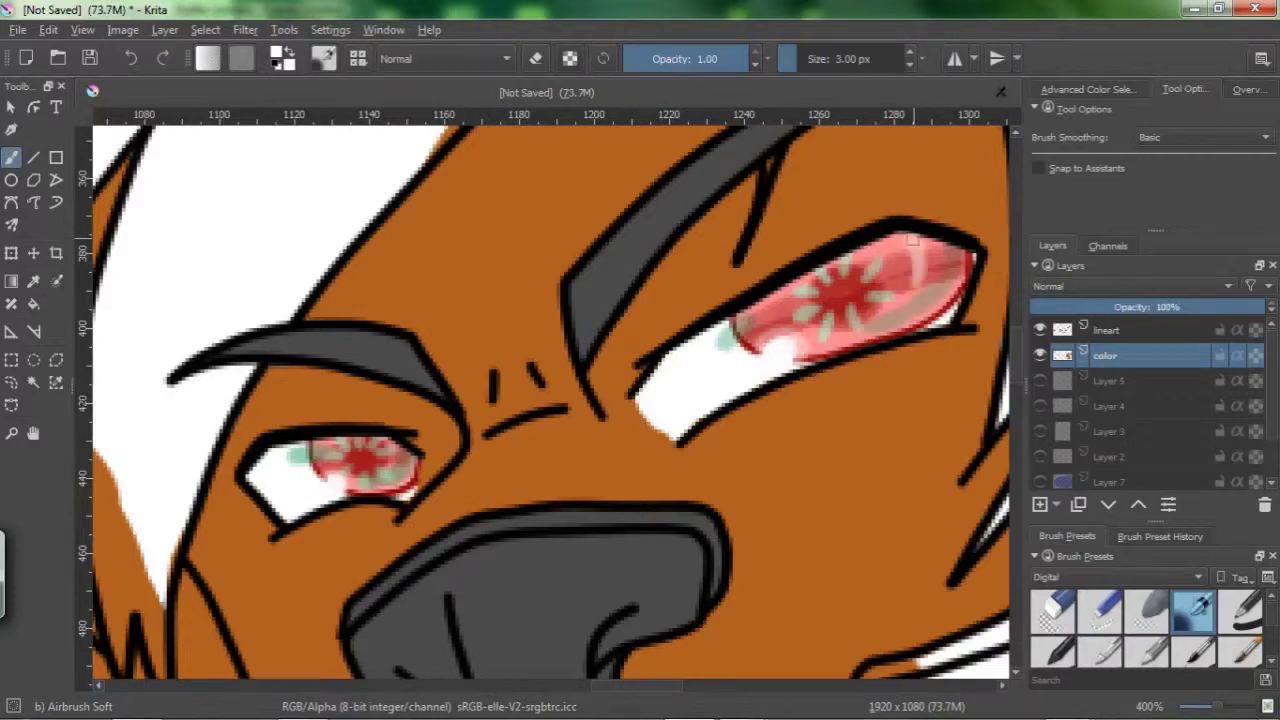
{"action": "scroll", "coordinate": [500, 400], "scroll_direction": "down", "scroll_amount": 5}
{"action": "scroll", "coordinate": [450, 420], "scroll_direction": "up", "scroll_amount": 5}
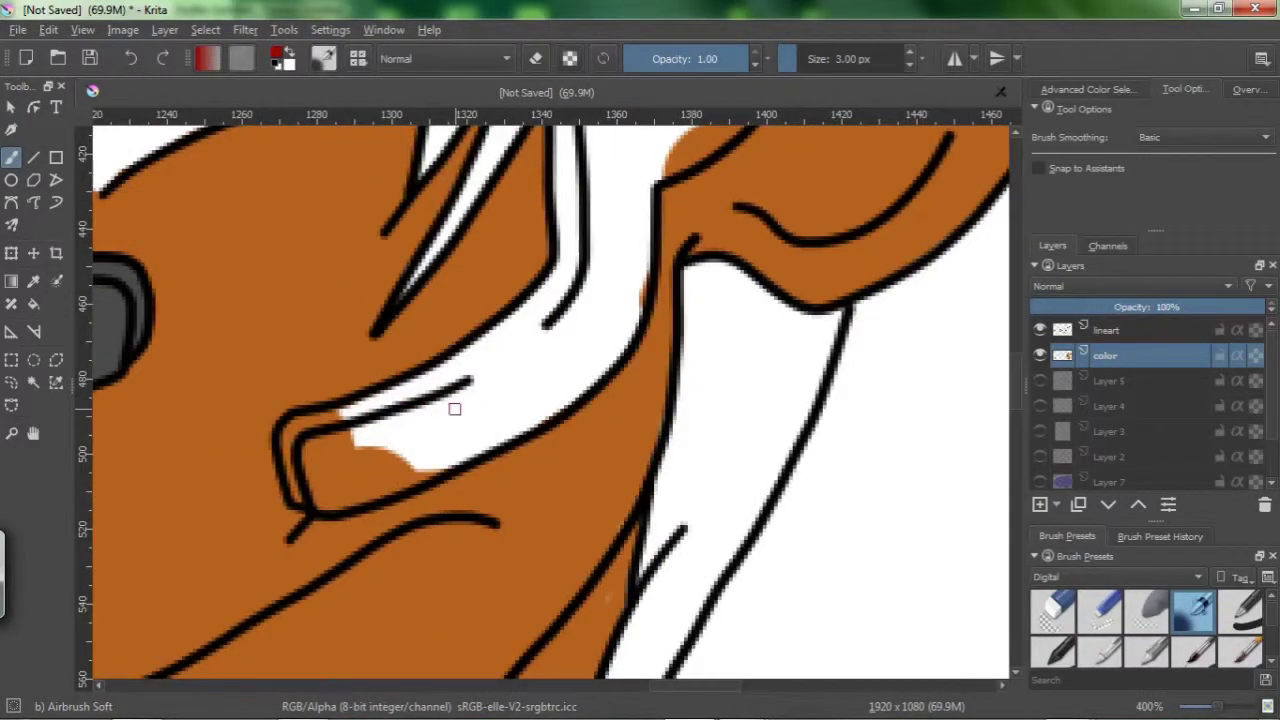
Step: Outline and fill the cheek-to-ear strap dark red with the fine ink brush
{"action": "left_click", "coordinate": [1150, 610]}
{"action": "mouse_move", "coordinate": [300, 430]}
{"action": "left_mouse_down"}
{"action": "mouse_move", "coordinate": [340, 450]}
{"action": "mouse_move", "coordinate": [543, 418]}
{"action": "mouse_move", "coordinate": [640, 200]}
{"action": "left_mouse_up"}
{"action": "mouse_move", "coordinate": [340, 420]}
{"action": "left_mouse_down"}
{"action": "mouse_move", "coordinate": [560, 250]}
{"action": "mouse_move", "coordinate": [550, 140]}
{"action": "left_mouse_up"}
{"action": "scroll", "coordinate": [500, 300], "scroll_direction": "up", "scroll_amount": 3}
{"action": "left_click_drag", "start_coordinate": [570, 400], "coordinate": [700, 140]}
{"action": "left_click_drag", "start_coordinate": [760, 300], "coordinate": [660, 500]}
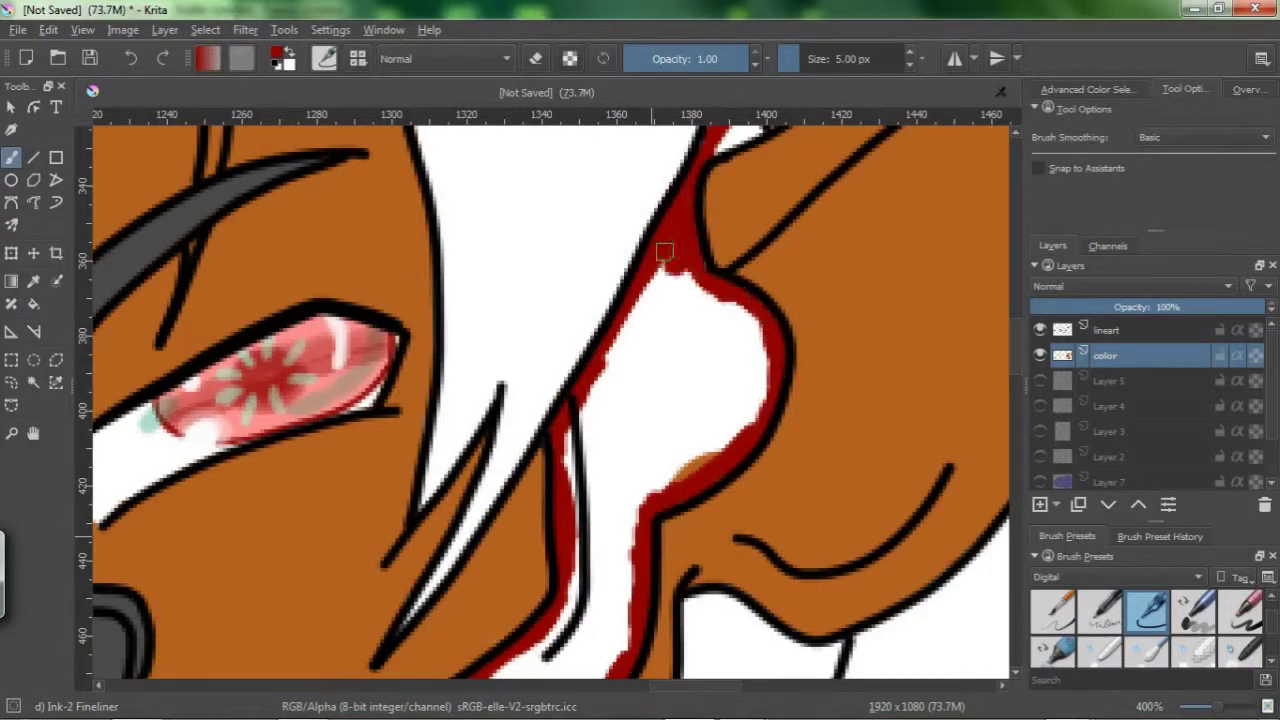
{"action": "left_click_drag", "start_coordinate": [700, 200], "coordinate": [620, 360]}
{"action": "scroll", "coordinate": [500, 400], "scroll_direction": "down", "scroll_amount": 3}
{"action": "mouse_move", "coordinate": [380, 500]}
{"action": "left_mouse_down"}
{"action": "mouse_move", "coordinate": [560, 420]}
{"action": "mouse_move", "coordinate": [600, 250]}
{"action": "mouse_move", "coordinate": [610, 130]}
{"action": "left_mouse_up"}
{"action": "left_click_drag", "start_coordinate": [680, 260], "coordinate": [686, 318]}
{"action": "scroll", "coordinate": [686, 318], "scroll_direction": "down", "scroll_amount": 2}
Step: Airbrush a soft pink highlight along the strap
{"action": "left_click", "coordinate": [1194, 612]}
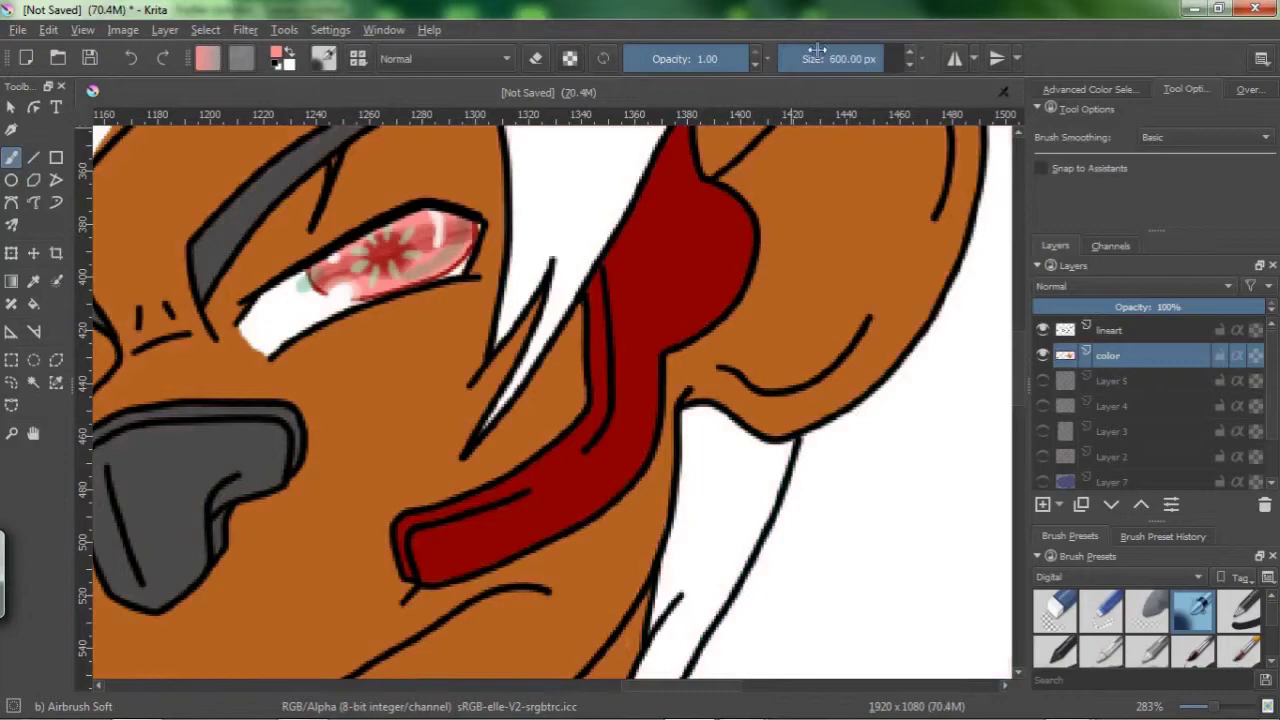
{"action": "mouse_move", "coordinate": [690, 240]}
{"action": "left_mouse_down"}
{"action": "mouse_move", "coordinate": [638, 352]}
{"action": "mouse_move", "coordinate": [500, 500]}
{"action": "mouse_move", "coordinate": [400, 550]}
{"action": "left_mouse_up"}
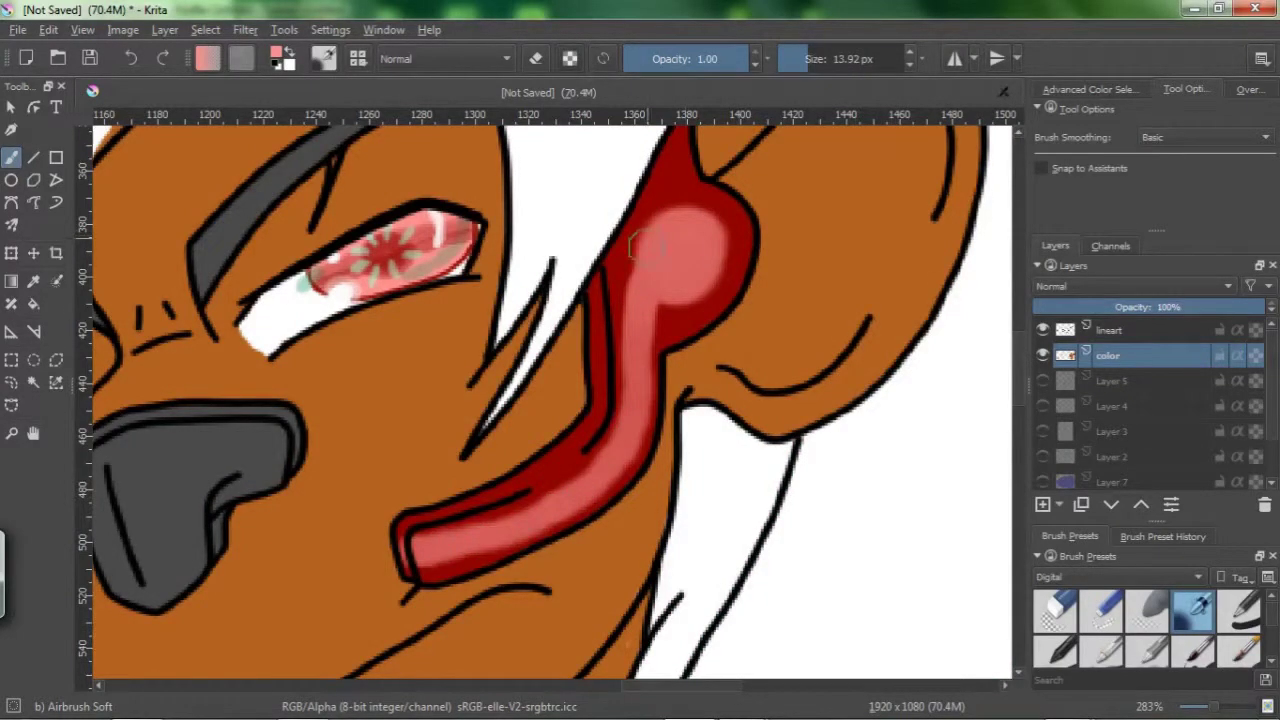
{"action": "left_click_drag", "start_coordinate": [640, 280], "coordinate": [640, 140]}
{"action": "scroll", "coordinate": [600, 300], "scroll_direction": "down", "scroll_amount": 4}
{"action": "scroll", "coordinate": [566, 548], "scroll_direction": "up", "scroll_amount": 3}
{"action": "right_click", "coordinate": [566, 548]}
{"action": "left_click", "coordinate": [600, 255]}
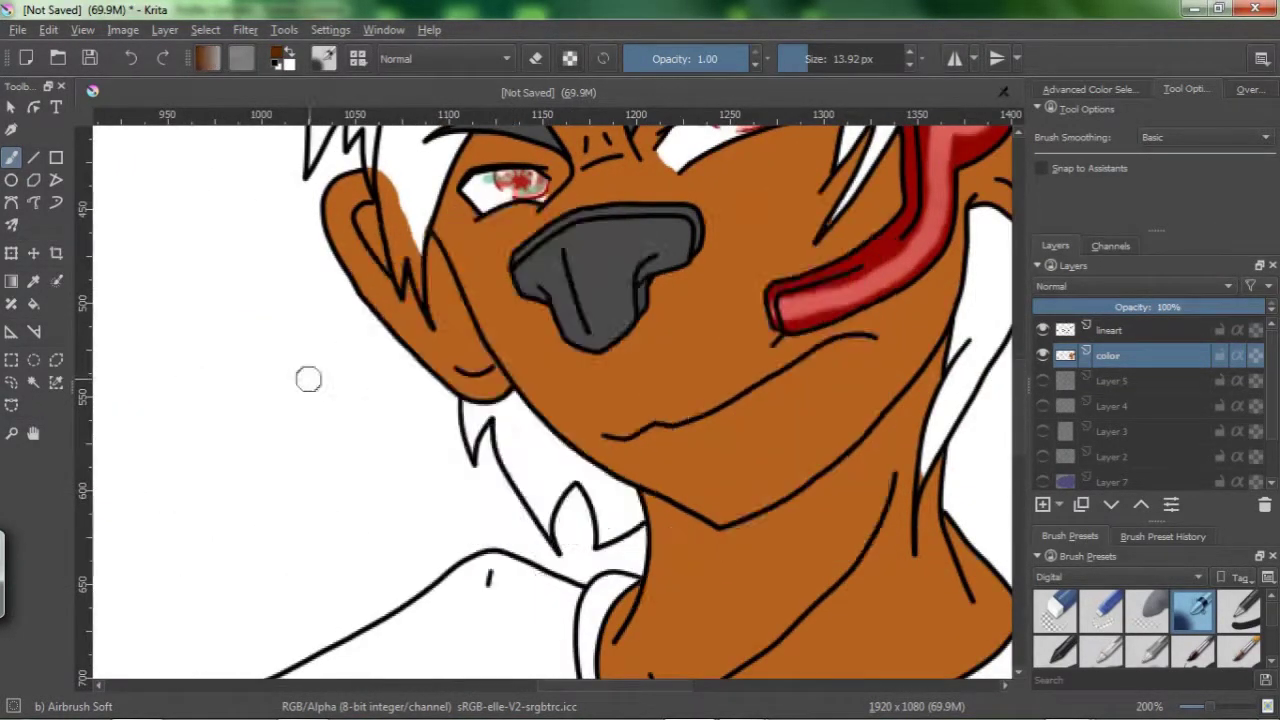
{"action": "scroll", "coordinate": [300, 380], "scroll_direction": "up", "scroll_amount": 3}
Step: Fill the fur tuft under the chin dark brown
{"action": "mouse_move", "coordinate": [402, 336]}
{"action": "left_mouse_down"}
{"action": "mouse_move", "coordinate": [470, 300]}
{"action": "mouse_move", "coordinate": [560, 540]}
{"action": "mouse_move", "coordinate": [700, 560]}
{"action": "left_mouse_up"}
{"action": "mouse_move", "coordinate": [720, 500]}
{"action": "left_mouse_down"}
{"action": "mouse_move", "coordinate": [572, 368]}
{"action": "mouse_move", "coordinate": [500, 400]}
{"action": "left_mouse_up"}
{"action": "left_click_drag", "start_coordinate": [540, 360], "coordinate": [680, 520]}
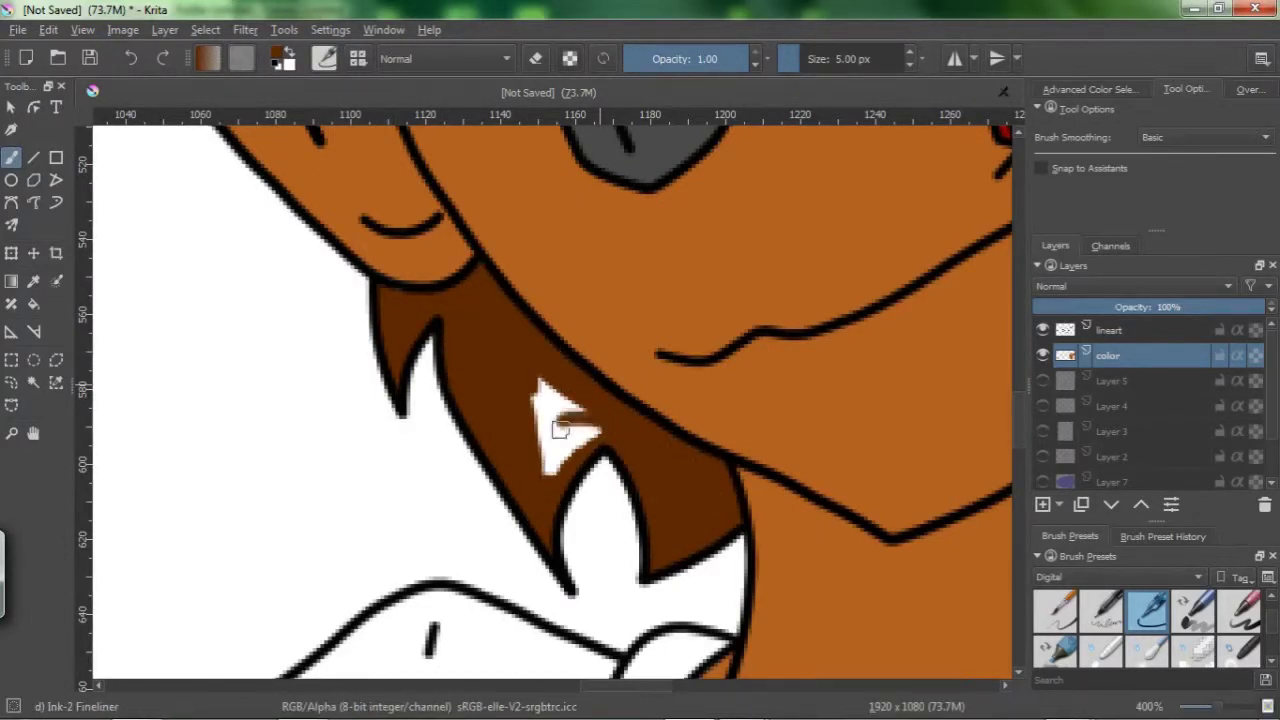
{"action": "left_click_drag", "start_coordinate": [560, 400], "coordinate": [590, 410]}
{"action": "left_click_drag", "start_coordinate": [600, 300], "coordinate": [300, 600]}
Step: Edge the hair above the brow and along the head outline in dark brown
{"action": "mouse_move", "coordinate": [158, 280]}
{"action": "left_mouse_down"}
{"action": "mouse_move", "coordinate": [200, 370]}
{"action": "mouse_move", "coordinate": [250, 570]}
{"action": "mouse_move", "coordinate": [330, 320]}
{"action": "mouse_move", "coordinate": [408, 230]}
{"action": "mouse_move", "coordinate": [250, 480]}
{"action": "mouse_move", "coordinate": [230, 250]}
{"action": "mouse_move", "coordinate": [286, 264]}
{"action": "mouse_move", "coordinate": [286, 560]}
{"action": "left_mouse_up"}
{"action": "left_click_drag", "start_coordinate": [520, 430], "coordinate": [690, 230]}
{"action": "left_click_drag", "start_coordinate": [690, 230], "coordinate": [800, 130]}
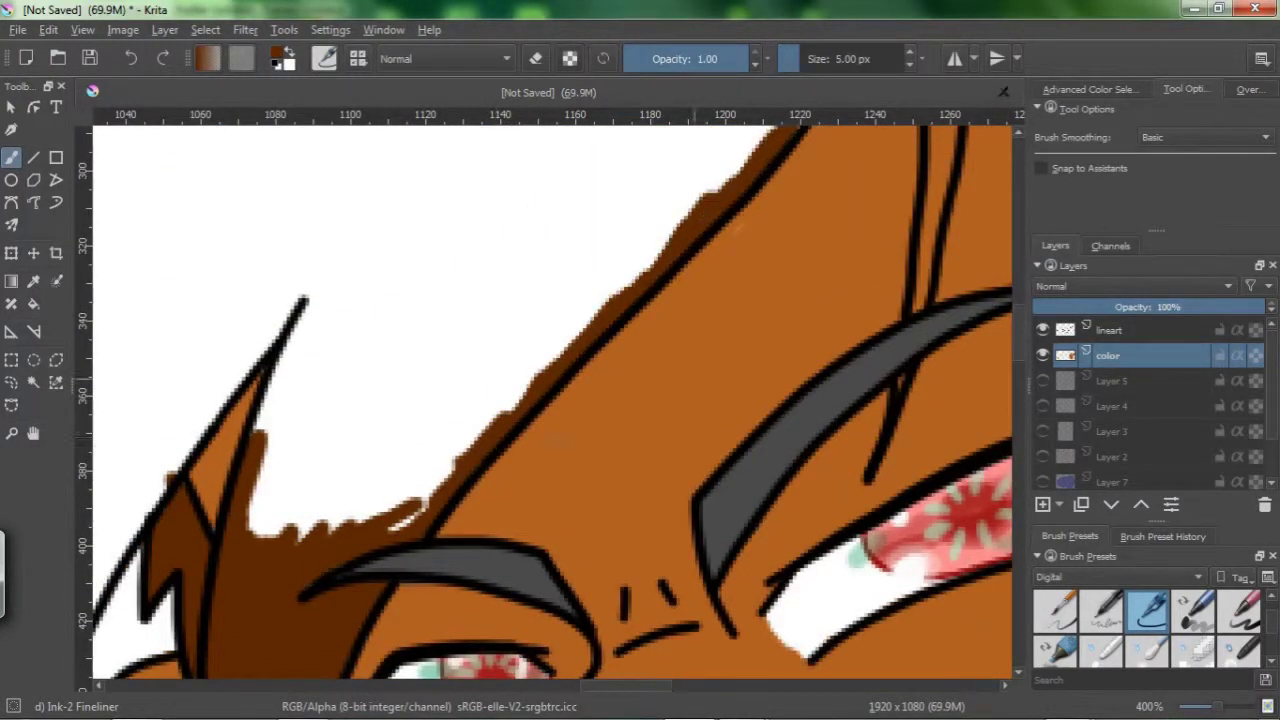
{"action": "left_click_drag", "start_coordinate": [320, 280], "coordinate": [180, 470]}
{"action": "left_click_drag", "start_coordinate": [240, 360], "coordinate": [100, 580]}
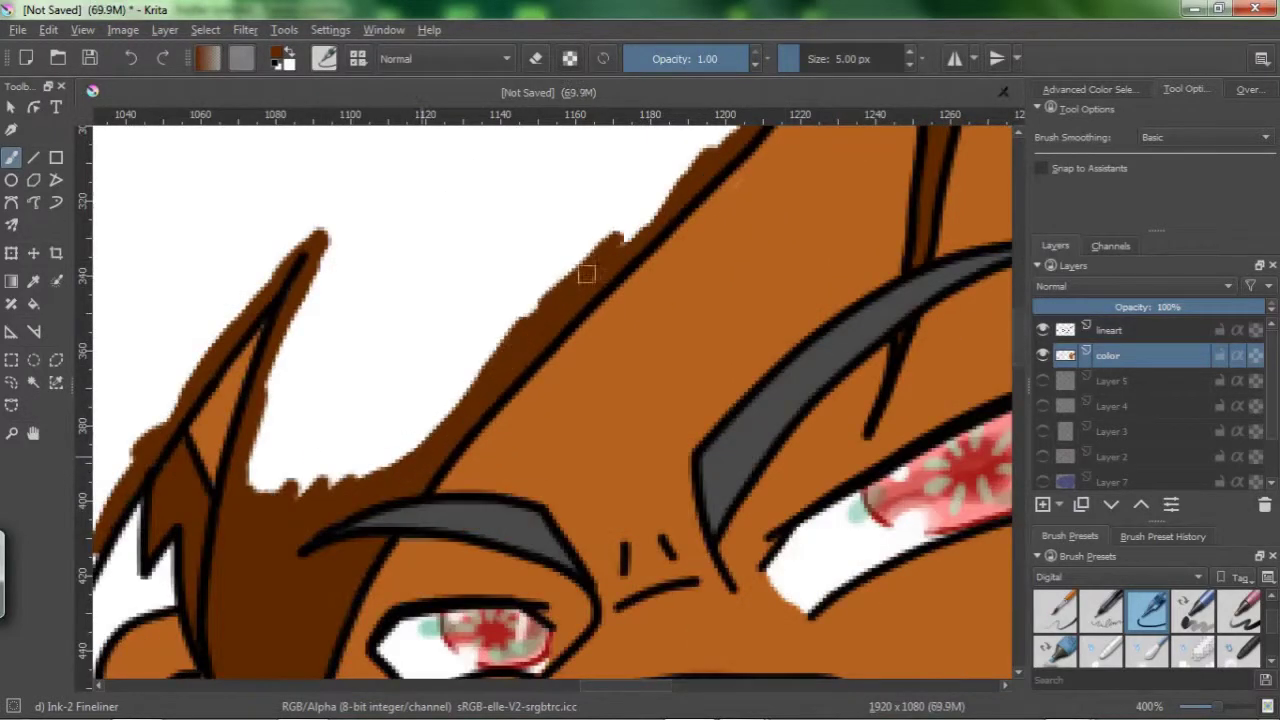
Step: Fill the hair spike and ear-side hair dark brown
{"action": "left_click_drag", "start_coordinate": [308, 461], "coordinate": [630, 420]}
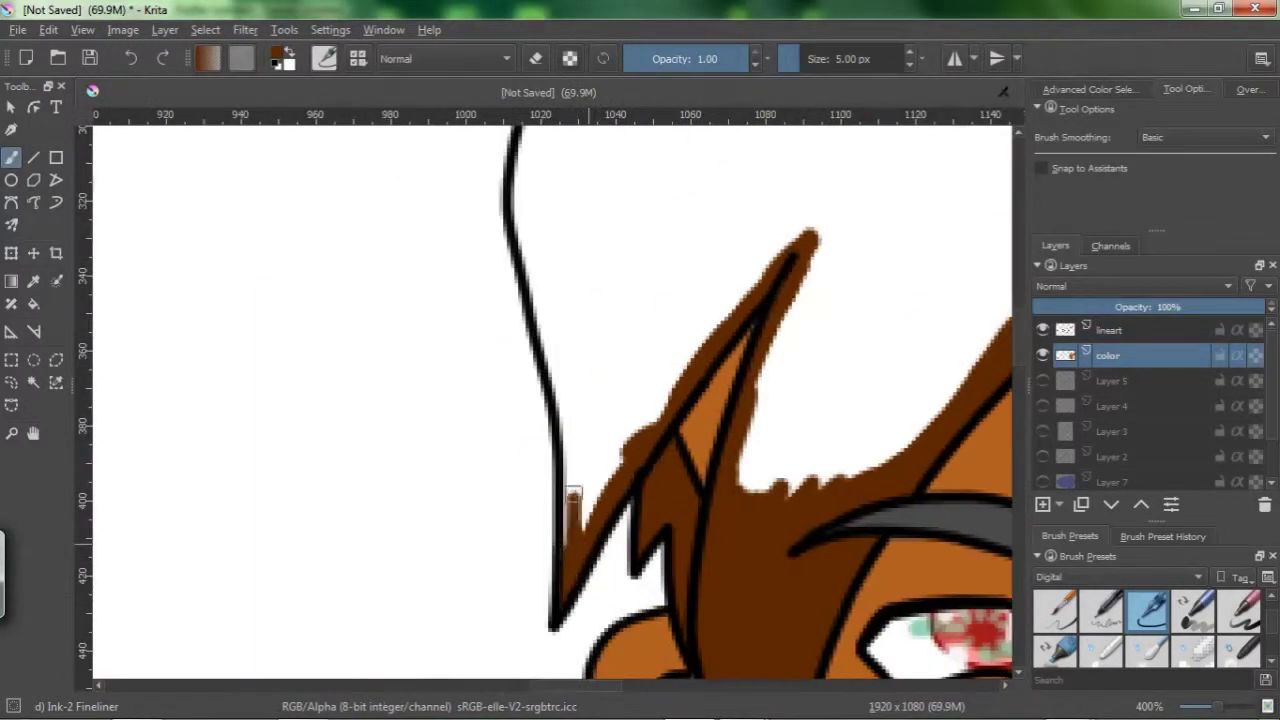
{"action": "left_click_drag", "start_coordinate": [560, 550], "coordinate": [560, 400]}
{"action": "left_click_drag", "start_coordinate": [530, 440], "coordinate": [520, 130]}
{"action": "left_click_drag", "start_coordinate": [580, 420], "coordinate": [650, 530]}
{"action": "mouse_move", "coordinate": [580, 480]}
{"action": "left_mouse_down"}
{"action": "mouse_move", "coordinate": [660, 400]}
{"action": "mouse_move", "coordinate": [680, 350]}
{"action": "left_mouse_up"}
Step: Trace dark brown along the hair outline and its curved arcs
{"action": "left_click_drag", "start_coordinate": [500, 580], "coordinate": [620, 450]}
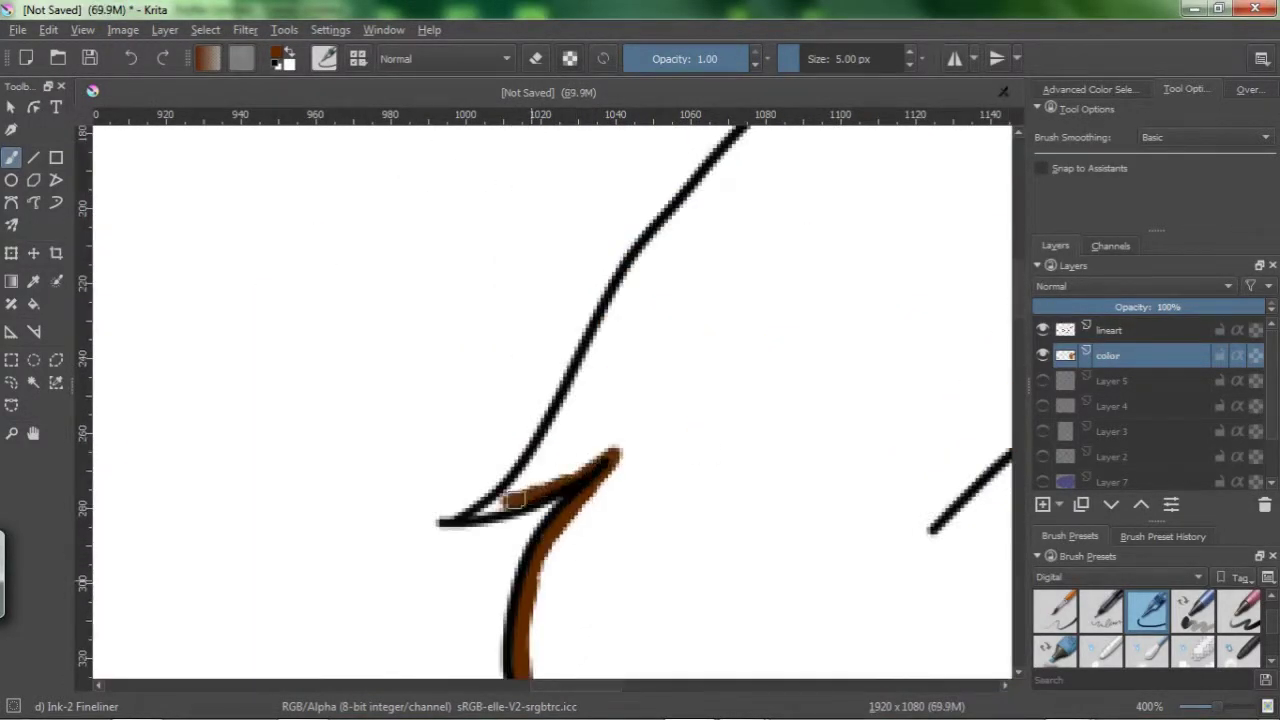
{"action": "left_click_drag", "start_coordinate": [470, 520], "coordinate": [590, 400]}
{"action": "left_click_drag", "start_coordinate": [550, 440], "coordinate": [710, 185]}
{"action": "left_click_drag", "start_coordinate": [600, 450], "coordinate": [620, 300]}
{"action": "mouse_move", "coordinate": [230, 420]}
{"action": "left_mouse_down"}
{"action": "mouse_move", "coordinate": [600, 180]}
{"action": "mouse_move", "coordinate": [940, 170]}
{"action": "left_mouse_up"}
{"action": "left_click_drag", "start_coordinate": [430, 180], "coordinate": [580, 235]}
{"action": "mouse_move", "coordinate": [540, 220]}
{"action": "left_mouse_down"}
{"action": "mouse_move", "coordinate": [793, 263]}
{"action": "mouse_move", "coordinate": [910, 340]}
{"action": "mouse_move", "coordinate": [995, 485]}
{"action": "left_mouse_up"}
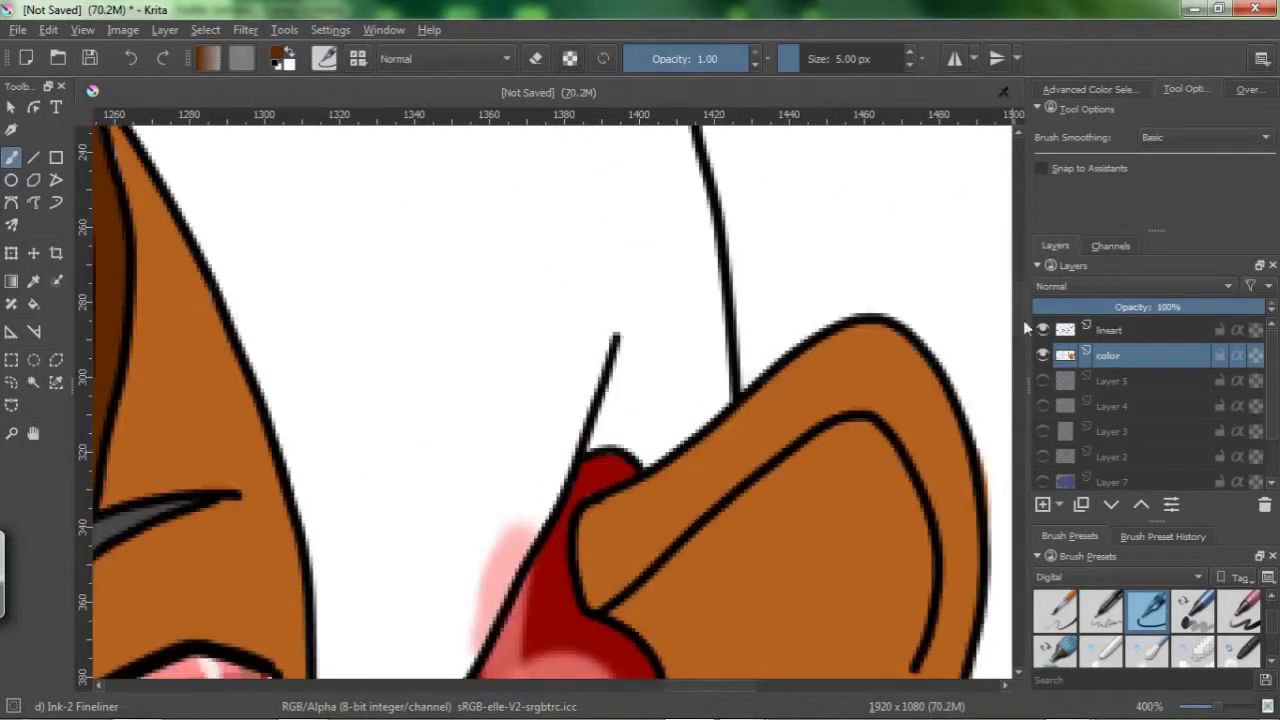
{"action": "left_click_drag", "start_coordinate": [950, 410], "coordinate": [1010, 545]}
Step: Darken the vertical and diagonal hair edges near and behind the ear
{"action": "left_click_drag", "start_coordinate": [660, 140], "coordinate": [718, 455]}
{"action": "left_click_drag", "start_coordinate": [575, 520], "coordinate": [700, 490]}
{"action": "left_click_drag", "start_coordinate": [460, 520], "coordinate": [510, 420]}
{"action": "left_click_drag", "start_coordinate": [500, 450], "coordinate": [560, 280]}
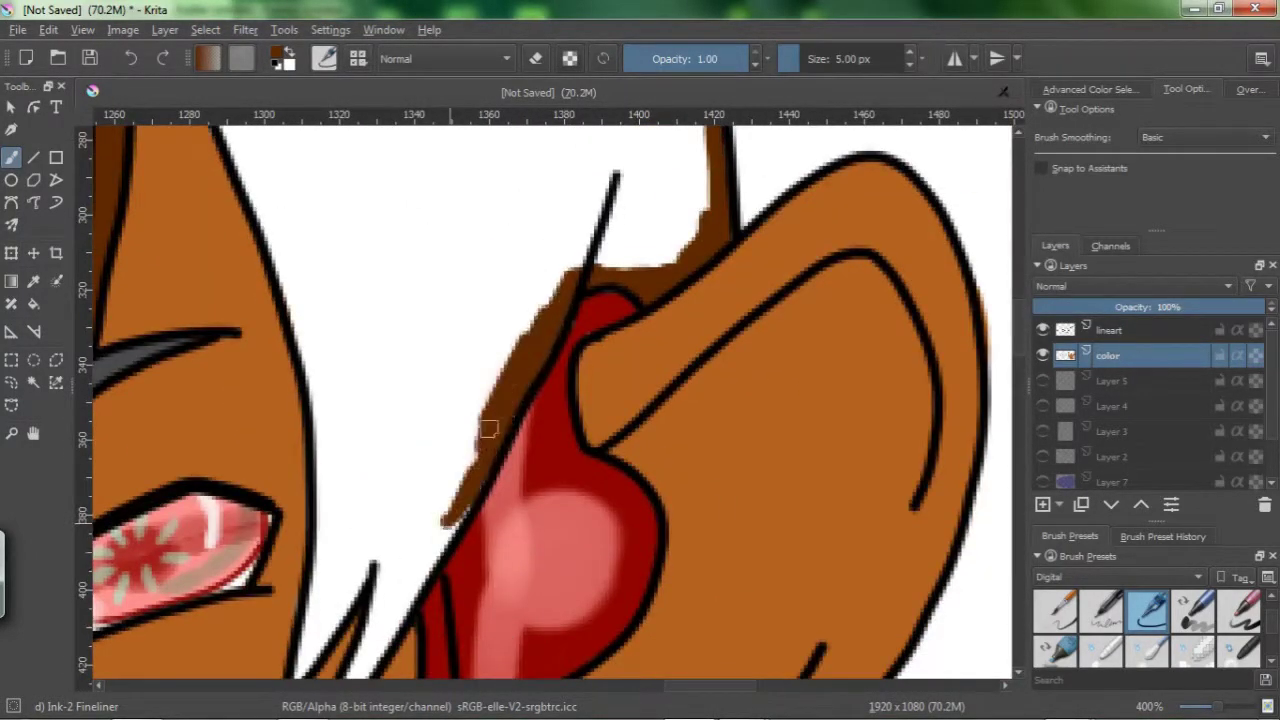
{"action": "left_click_drag", "start_coordinate": [400, 630], "coordinate": [480, 430]}
{"action": "mouse_move", "coordinate": [330, 460]}
{"action": "left_mouse_down"}
{"action": "mouse_move", "coordinate": [383, 325]}
{"action": "mouse_move", "coordinate": [300, 420]}
{"action": "left_mouse_up"}
{"action": "mouse_move", "coordinate": [310, 360]}
{"action": "left_mouse_down"}
{"action": "mouse_move", "coordinate": [380, 280]}
{"action": "mouse_move", "coordinate": [440, 240]}
{"action": "left_mouse_up"}
{"action": "left_click_drag", "start_coordinate": [300, 600], "coordinate": [600, 200]}
{"action": "mouse_move", "coordinate": [340, 320]}
{"action": "left_mouse_down"}
{"action": "mouse_move", "coordinate": [305, 262]}
{"action": "mouse_move", "coordinate": [420, 575]}
{"action": "left_mouse_up"}
Step: Fill the left, right and top hair regions dark brown at 27 px
{"action": "right_click", "coordinate": [280, 360]}
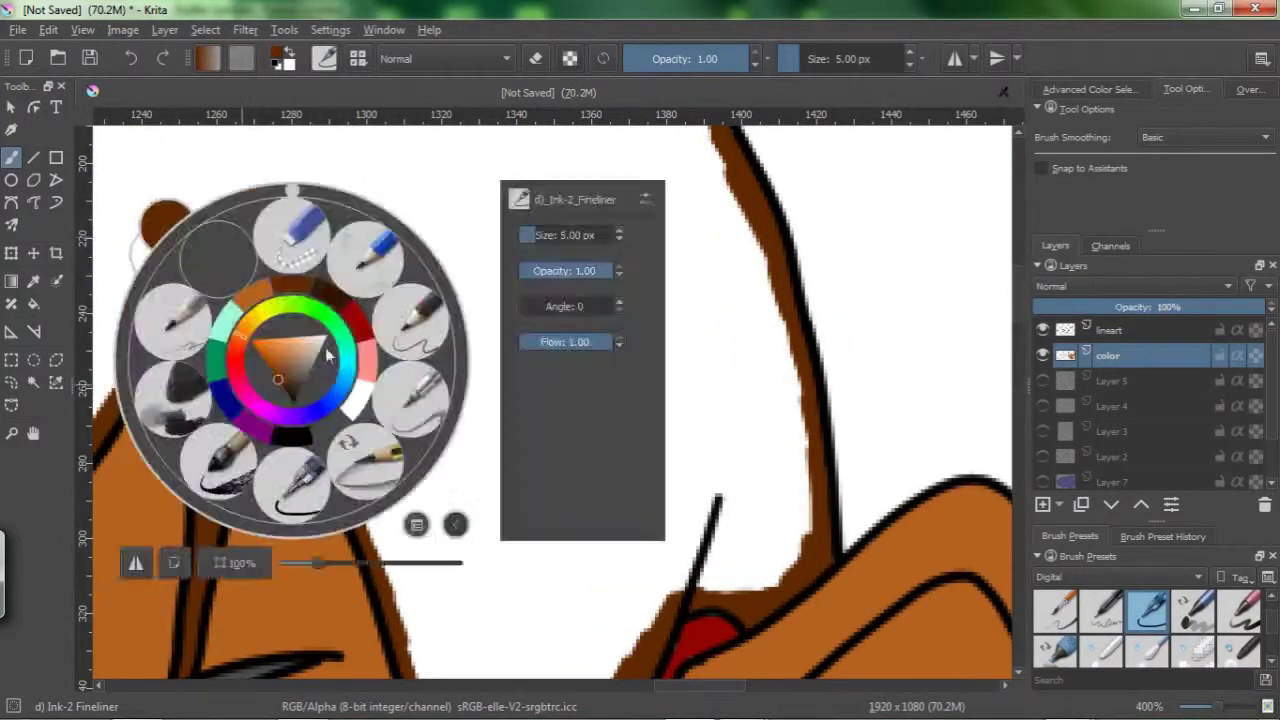
{"action": "right_click", "coordinate": [570, 430]}
{"action": "scroll", "coordinate": [460, 412], "scroll_direction": "down", "scroll_amount": 3}
{"action": "scroll", "coordinate": [460, 412], "scroll_direction": "up", "scroll_amount": 2}
{"action": "left_click_drag", "start_coordinate": [400, 280], "coordinate": [450, 300], "text": "shift"}
{"action": "left_click_drag", "start_coordinate": [420, 280], "coordinate": [680, 170]}
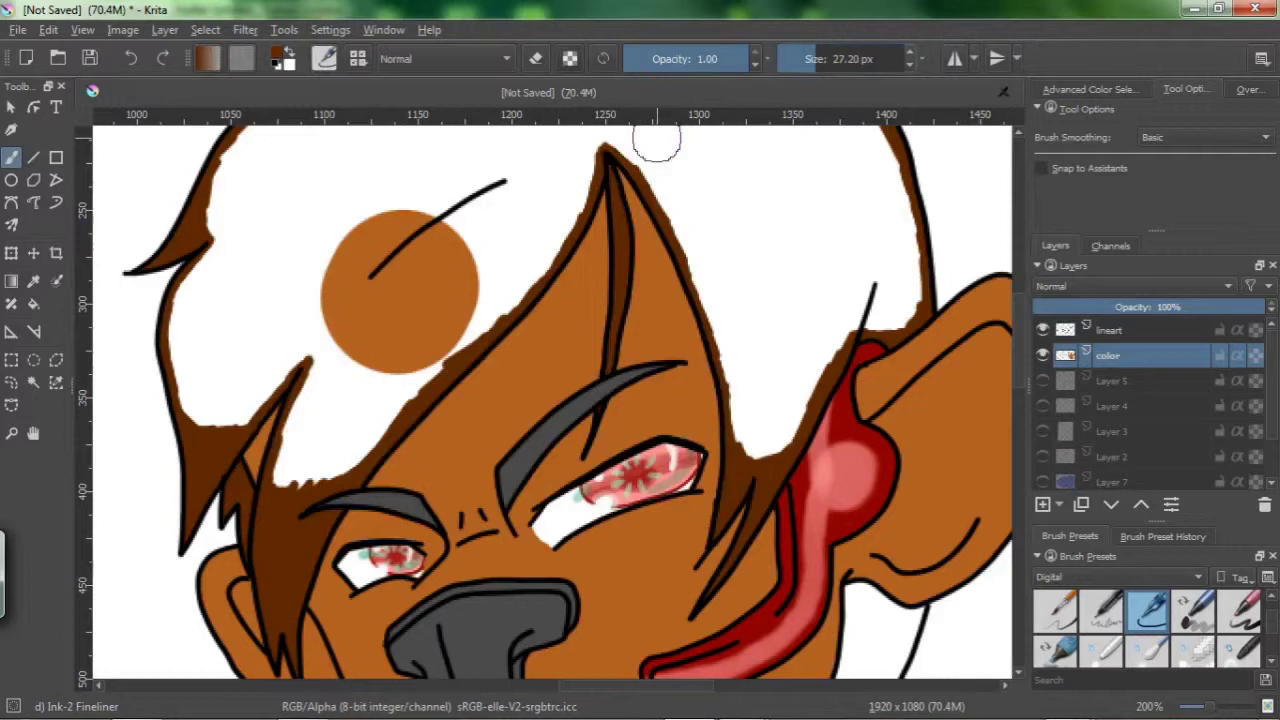
{"action": "left_click_drag", "start_coordinate": [260, 370], "coordinate": [320, 450]}
{"action": "mouse_move", "coordinate": [450, 320]}
{"action": "left_mouse_down"}
{"action": "mouse_move", "coordinate": [352, 316]}
{"action": "mouse_move", "coordinate": [220, 390]}
{"action": "left_mouse_up"}
{"action": "left_click_drag", "start_coordinate": [220, 300], "coordinate": [500, 180]}
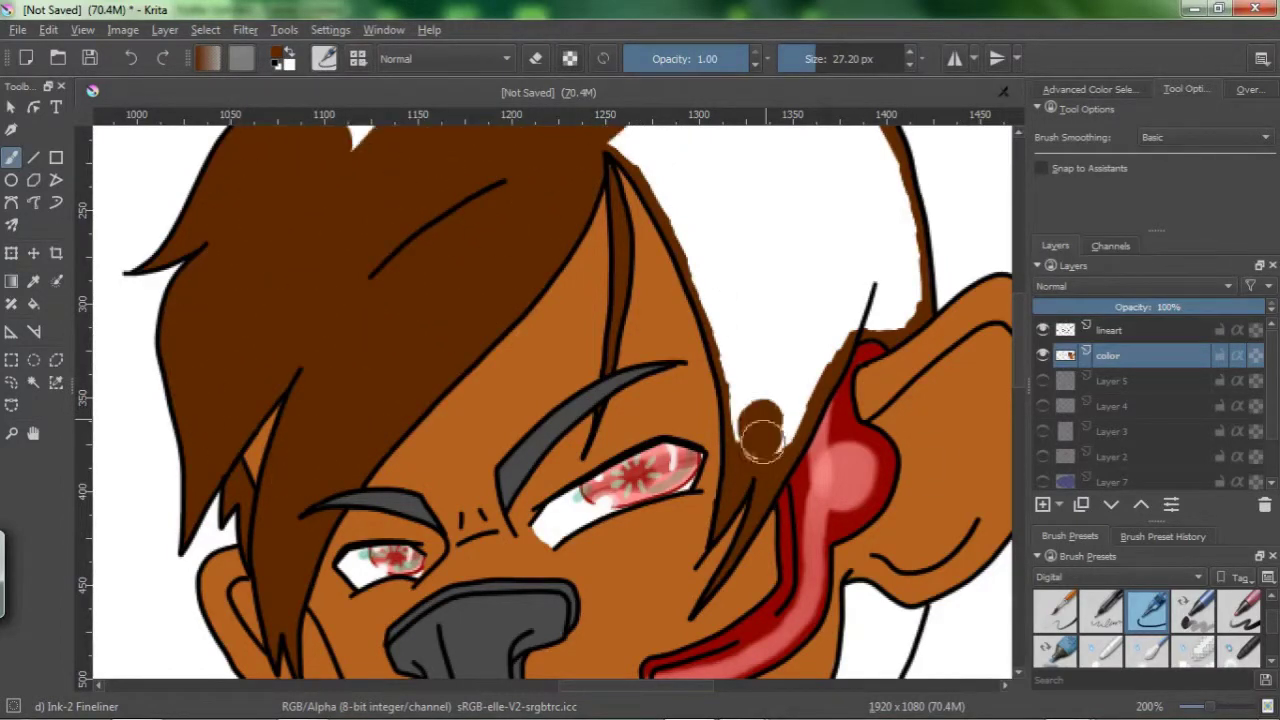
{"action": "mouse_move", "coordinate": [640, 150]}
{"action": "left_mouse_down"}
{"action": "mouse_move", "coordinate": [760, 420]}
{"action": "mouse_move", "coordinate": [868, 160]}
{"action": "mouse_move", "coordinate": [760, 250]}
{"action": "left_mouse_up"}
{"action": "key", "text": "space"}
{"action": "mouse_move", "coordinate": [300, 250]}
{"action": "left_mouse_down"}
{"action": "mouse_move", "coordinate": [460, 220]}
{"action": "mouse_move", "coordinate": [780, 240]}
{"action": "mouse_move", "coordinate": [447, 270]}
{"action": "left_mouse_up"}
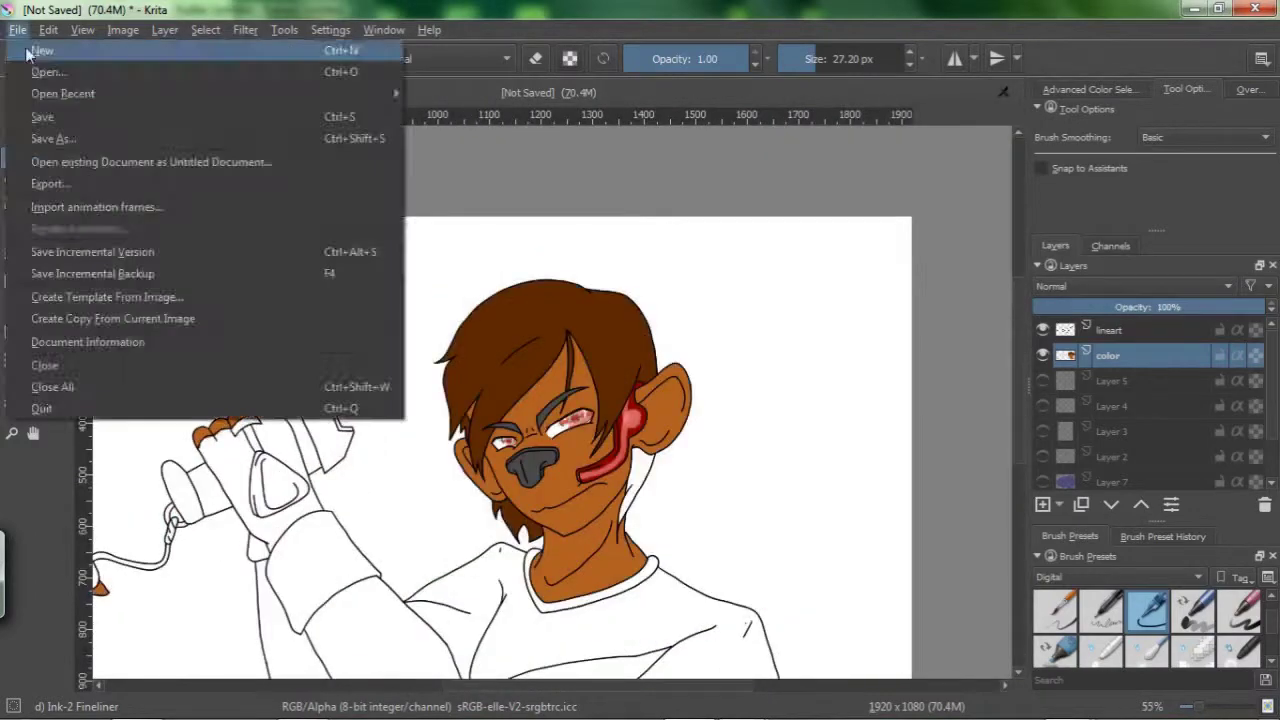
{"action": "scroll", "coordinate": [398, 428], "scroll_direction": "up", "scroll_amount": 3}
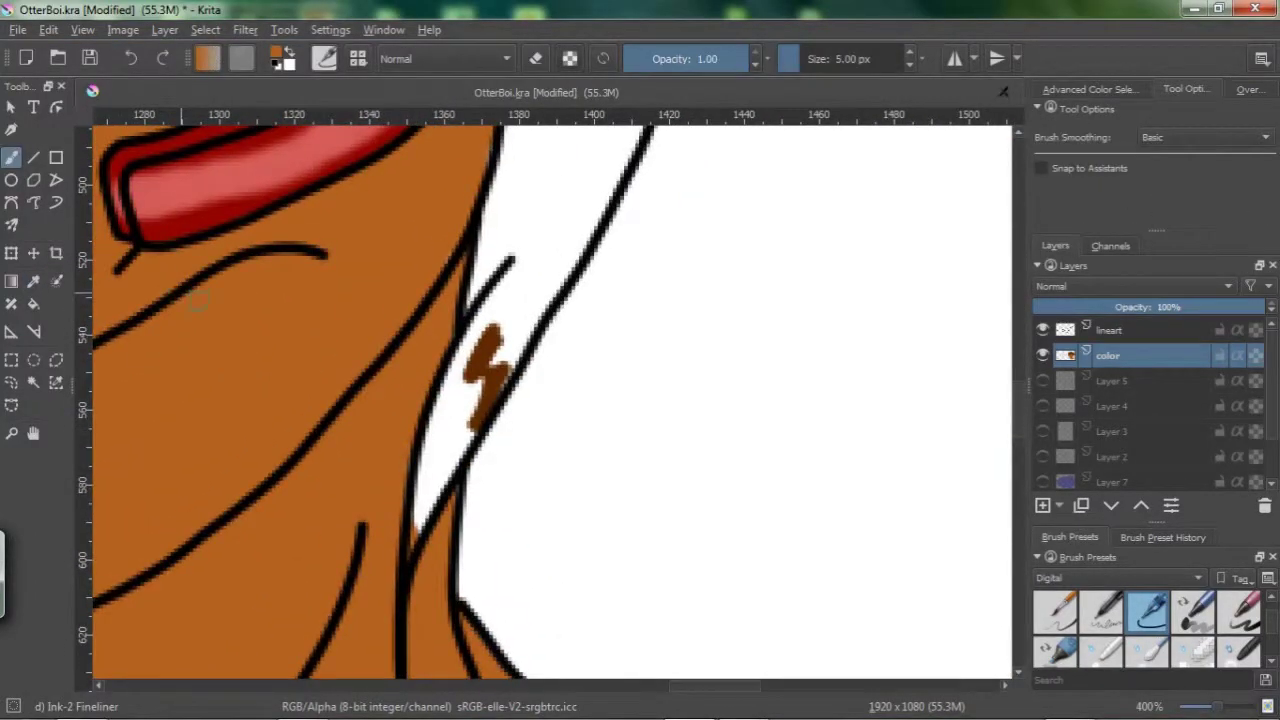
Step: Fill the white gap along the ear strand with brown, up to the top
{"action": "left_click_drag", "start_coordinate": [490, 340], "coordinate": [440, 440]}
{"action": "left_click_drag", "start_coordinate": [440, 440], "coordinate": [620, 150]}
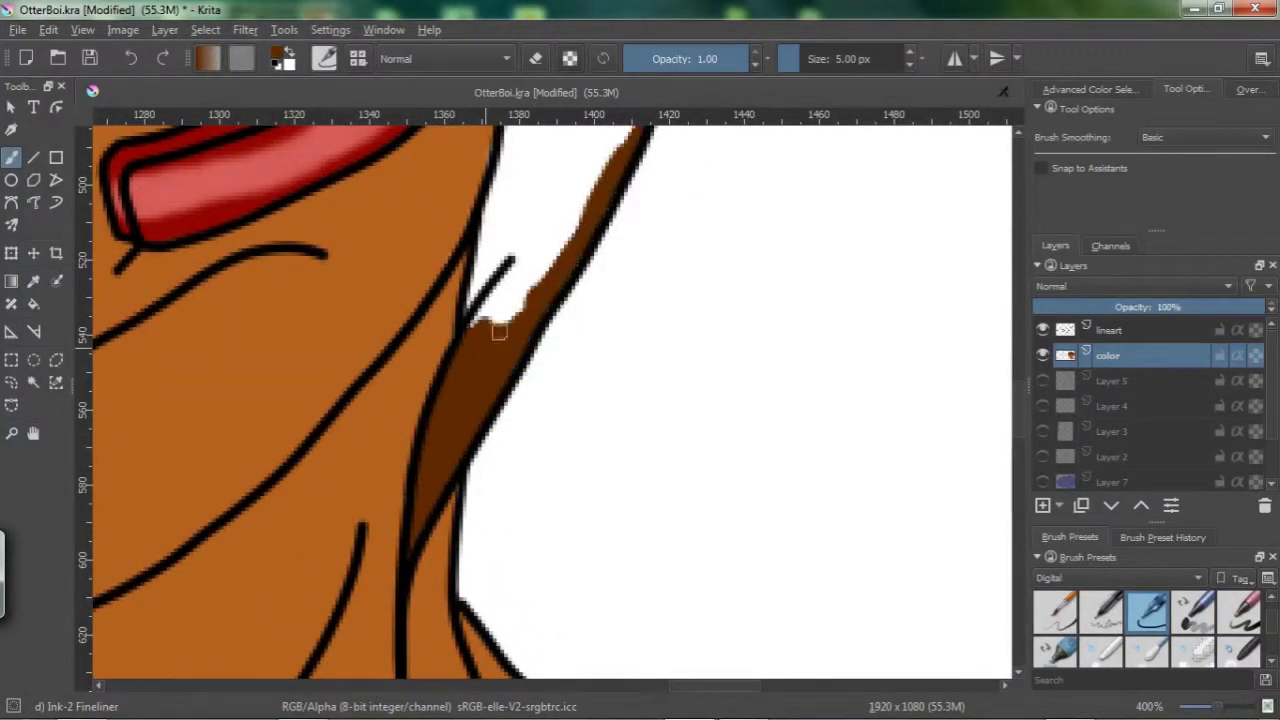
{"action": "left_click_drag", "start_coordinate": [500, 320], "coordinate": [477, 265]}
{"action": "right_click", "coordinate": [440, 378]}
{"action": "scroll", "coordinate": [500, 400], "scroll_direction": "up", "scroll_amount": 5}
{"action": "left_click_drag", "start_coordinate": [518, 380], "coordinate": [516, 290]}
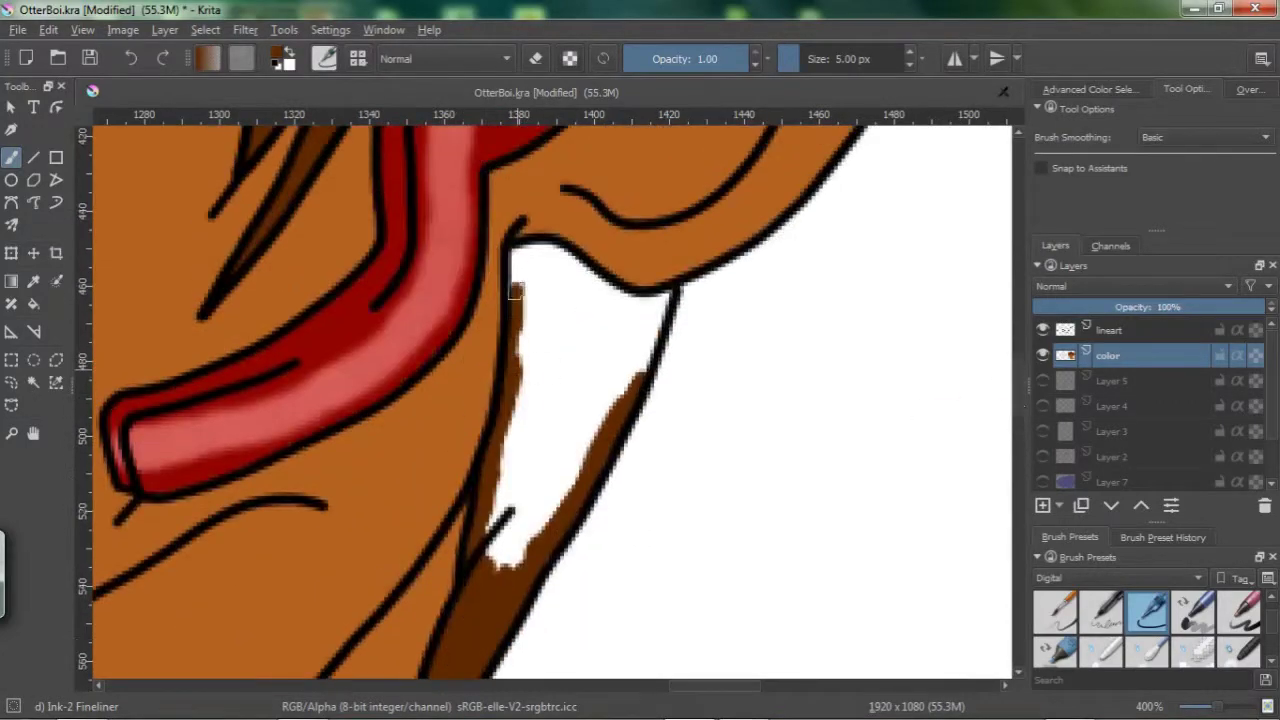
{"action": "left_click_drag", "start_coordinate": [603, 280], "coordinate": [640, 340]}
{"action": "key", "text": "]"}
{"action": "left_click_drag", "start_coordinate": [560, 290], "coordinate": [520, 520]}
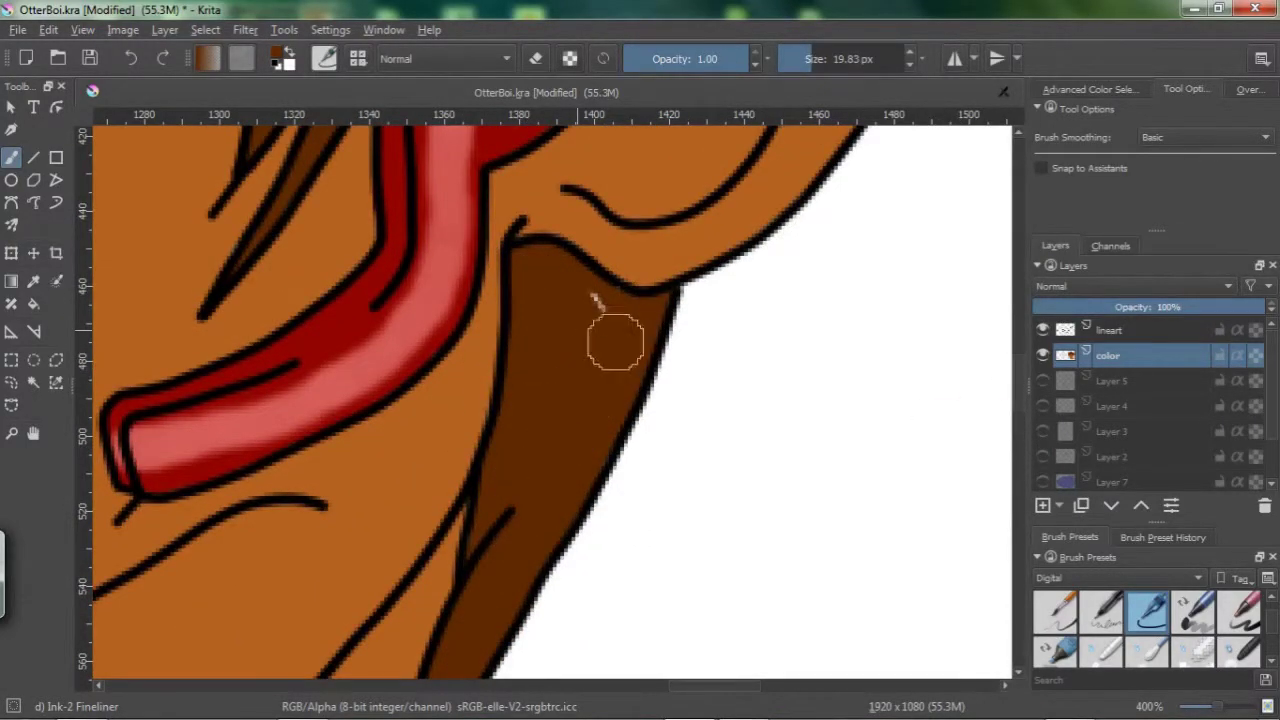
Step: Switch to dark red and paint the band around the shirt's neck collar
{"action": "right_click", "coordinate": [620, 430]}
{"action": "left_click_drag", "start_coordinate": [760, 636], "coordinate": [560, 620]}
{"action": "right_click", "coordinate": [480, 430]}
{"action": "scroll", "coordinate": [600, 250], "scroll_direction": "up", "scroll_amount": 5}
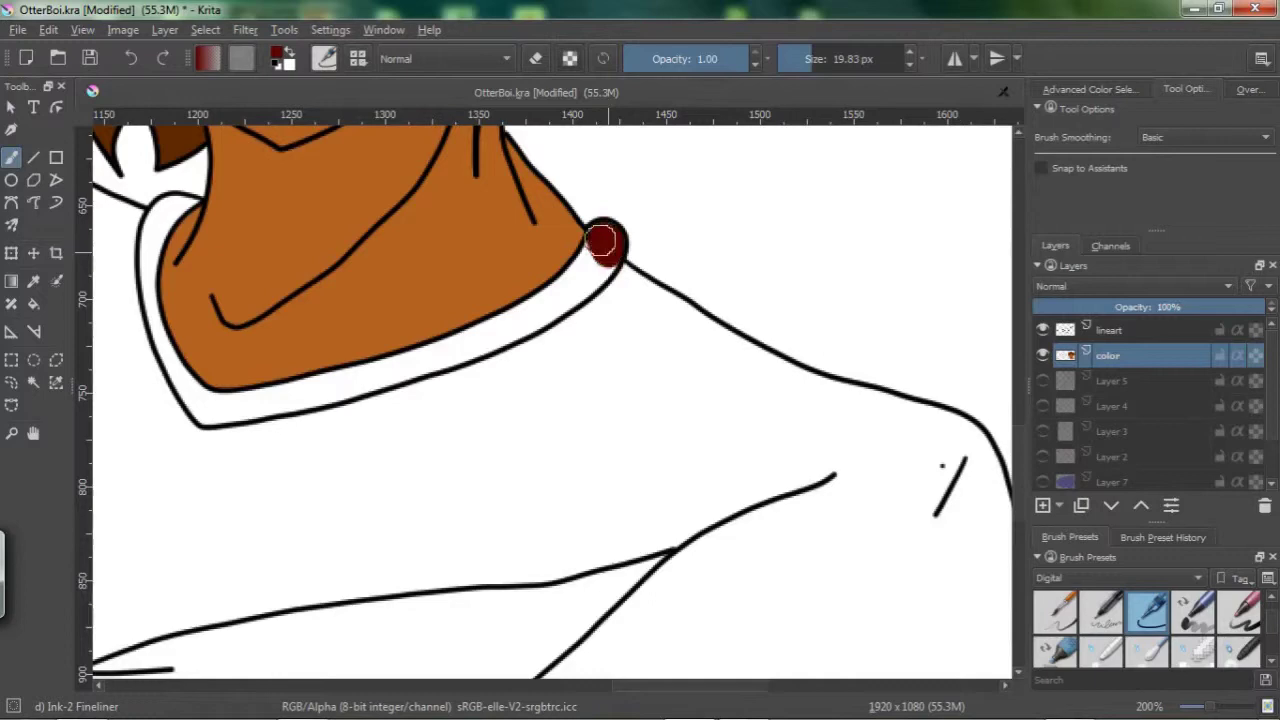
{"action": "mouse_move", "coordinate": [605, 240]}
{"action": "left_mouse_down"}
{"action": "mouse_move", "coordinate": [512, 325]}
{"action": "mouse_move", "coordinate": [200, 410]}
{"action": "left_mouse_up"}
{"action": "scroll", "coordinate": [250, 400], "scroll_direction": "up", "scroll_amount": 3}
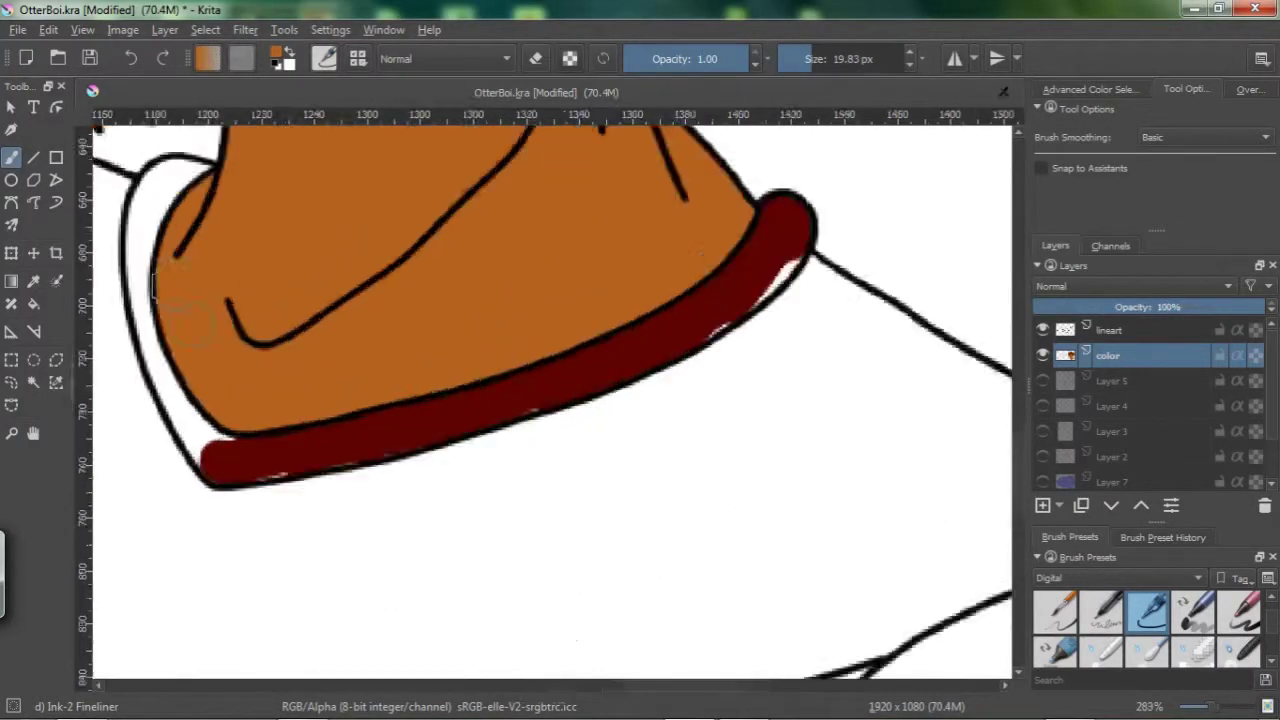
{"action": "mouse_move", "coordinate": [410, 515]}
{"action": "left_mouse_down"}
{"action": "mouse_move", "coordinate": [335, 380]}
{"action": "mouse_move", "coordinate": [365, 245]}
{"action": "left_mouse_up"}
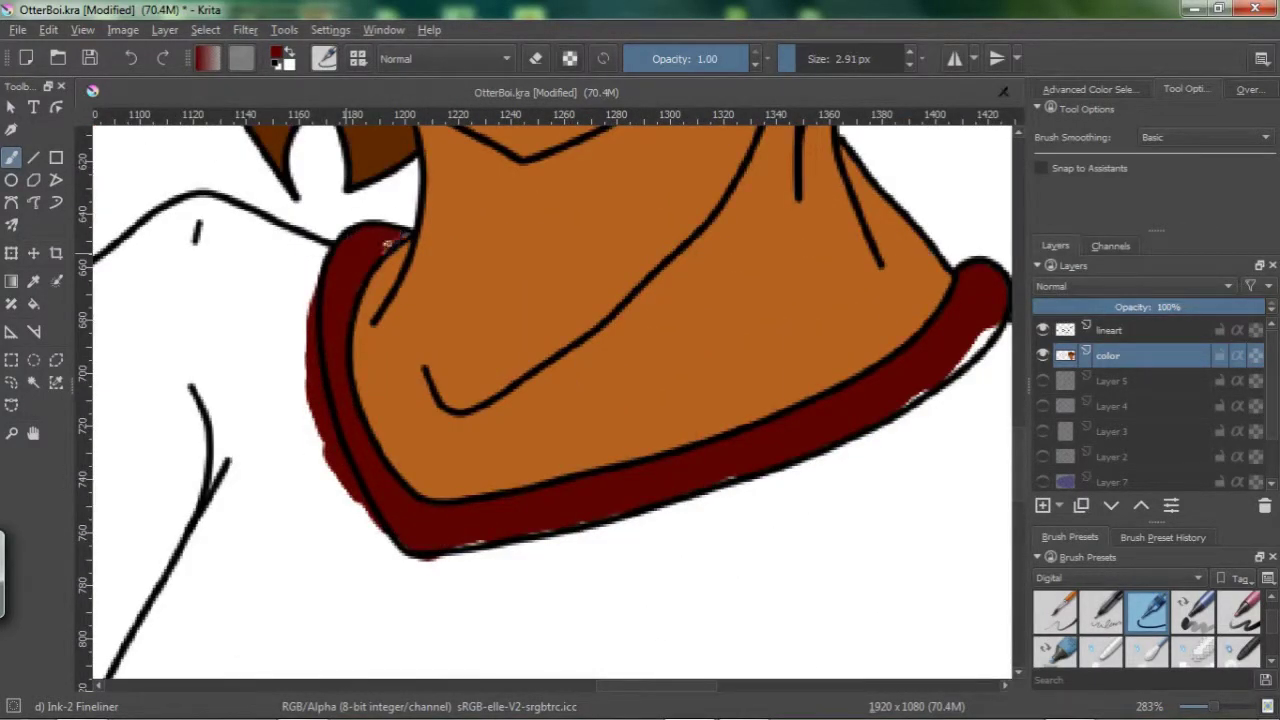
Step: Pick bright red and trace the shirt edge from the collar to the right shoulder and side
{"action": "right_click", "coordinate": [368, 270]}
{"action": "left_click", "coordinate": [330, 450]}
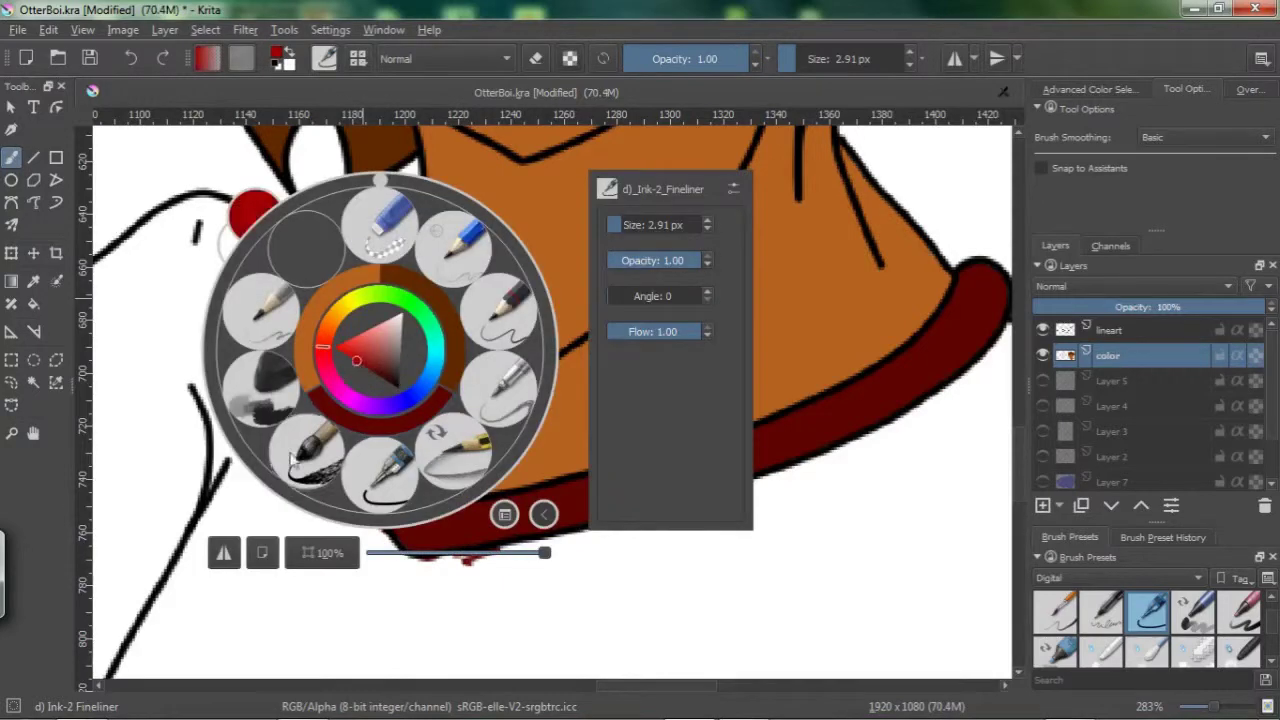
{"action": "right_click", "coordinate": [380, 380]}
{"action": "left_click_drag", "start_coordinate": [312, 432], "coordinate": [345, 483]}
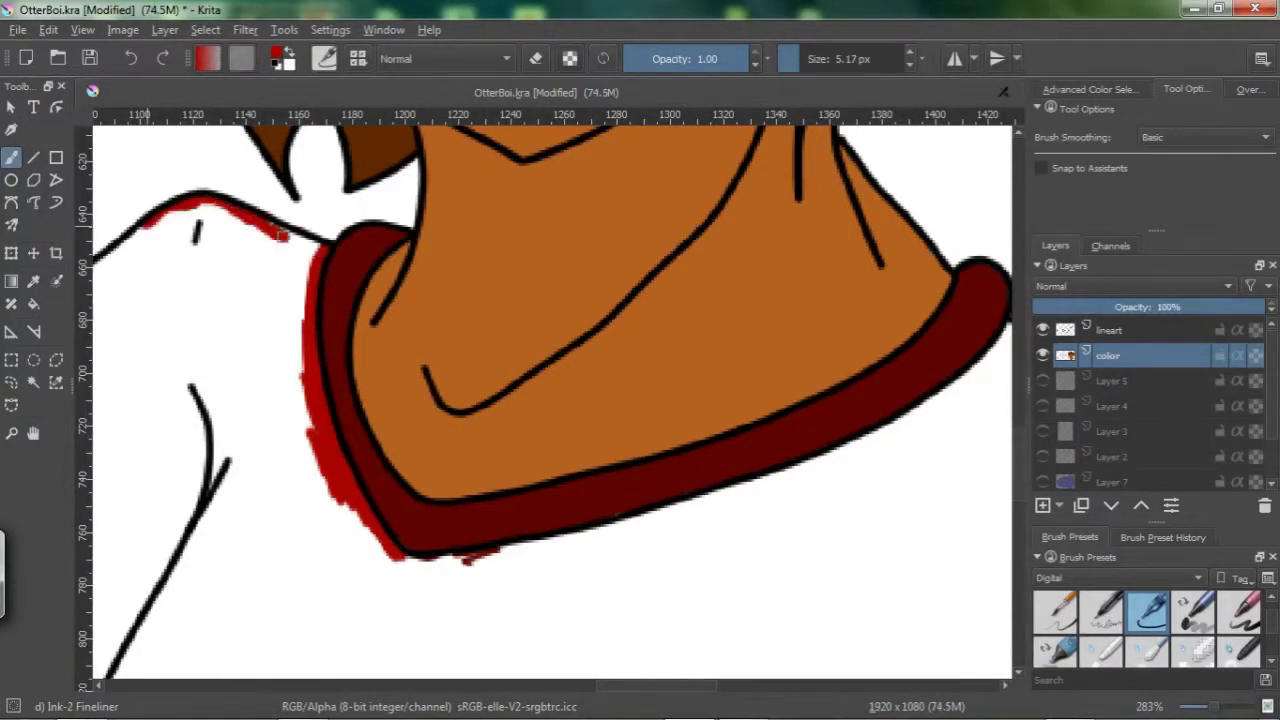
{"action": "mouse_move", "coordinate": [478, 560]}
{"action": "left_mouse_down"}
{"action": "mouse_move", "coordinate": [797, 468]}
{"action": "mouse_move", "coordinate": [960, 395]}
{"action": "left_mouse_up"}
{"action": "scroll", "coordinate": [700, 350], "scroll_direction": "down", "scroll_amount": 1}
{"action": "left_click_drag", "start_coordinate": [540, 330], "coordinate": [640, 392]}
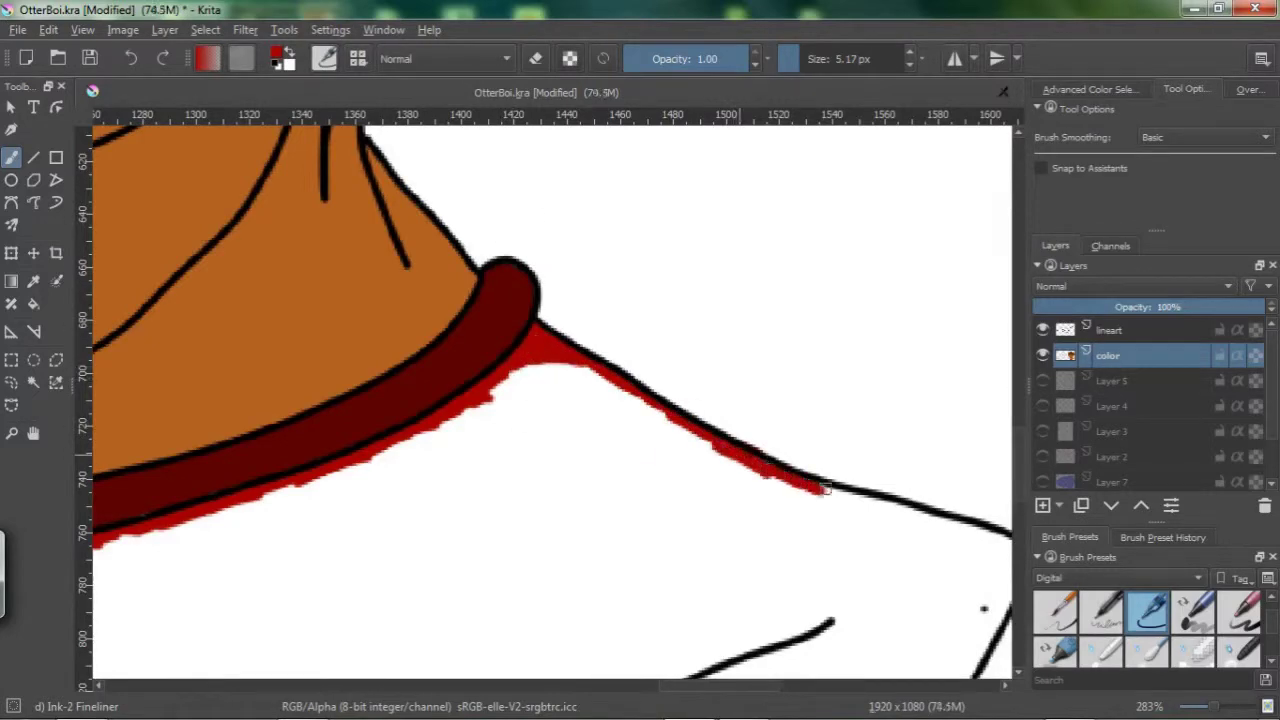
{"action": "left_click_drag", "start_coordinate": [773, 485], "coordinate": [850, 520]}
{"action": "scroll", "coordinate": [640, 400], "scroll_direction": "down", "scroll_amount": 3}
{"action": "left_click_drag", "start_coordinate": [760, 550], "coordinate": [815, 660]}
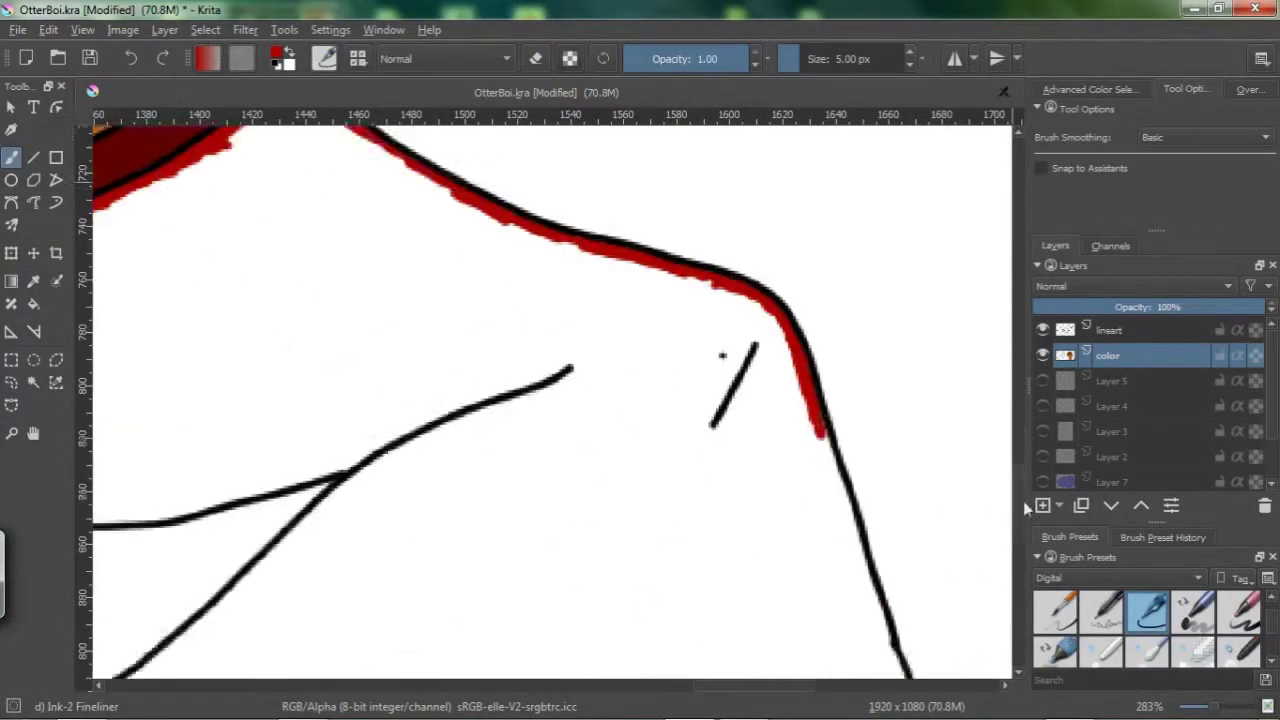
{"action": "scroll", "coordinate": [640, 400], "scroll_direction": "down", "scroll_amount": 3}
{"action": "left_click_drag", "start_coordinate": [810, 355], "coordinate": [860, 495]}
{"action": "right_click", "coordinate": [920, 648]}
{"action": "left_click", "coordinate": [620, 400]}
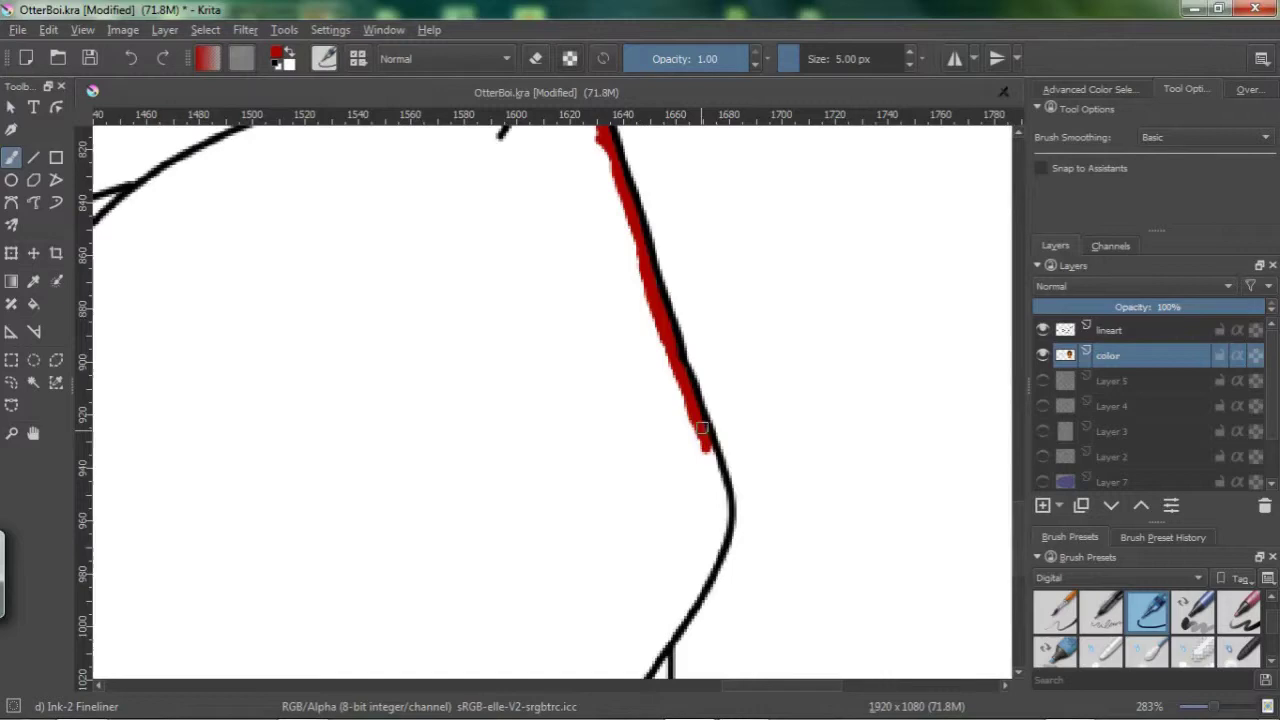
{"action": "left_click_drag", "start_coordinate": [984, 421], "coordinate": [700, 200]}
Step: Trace red along the left shoulder's diagonal line and seam
{"action": "left_click_drag", "start_coordinate": [670, 430], "coordinate": [670, 300]}
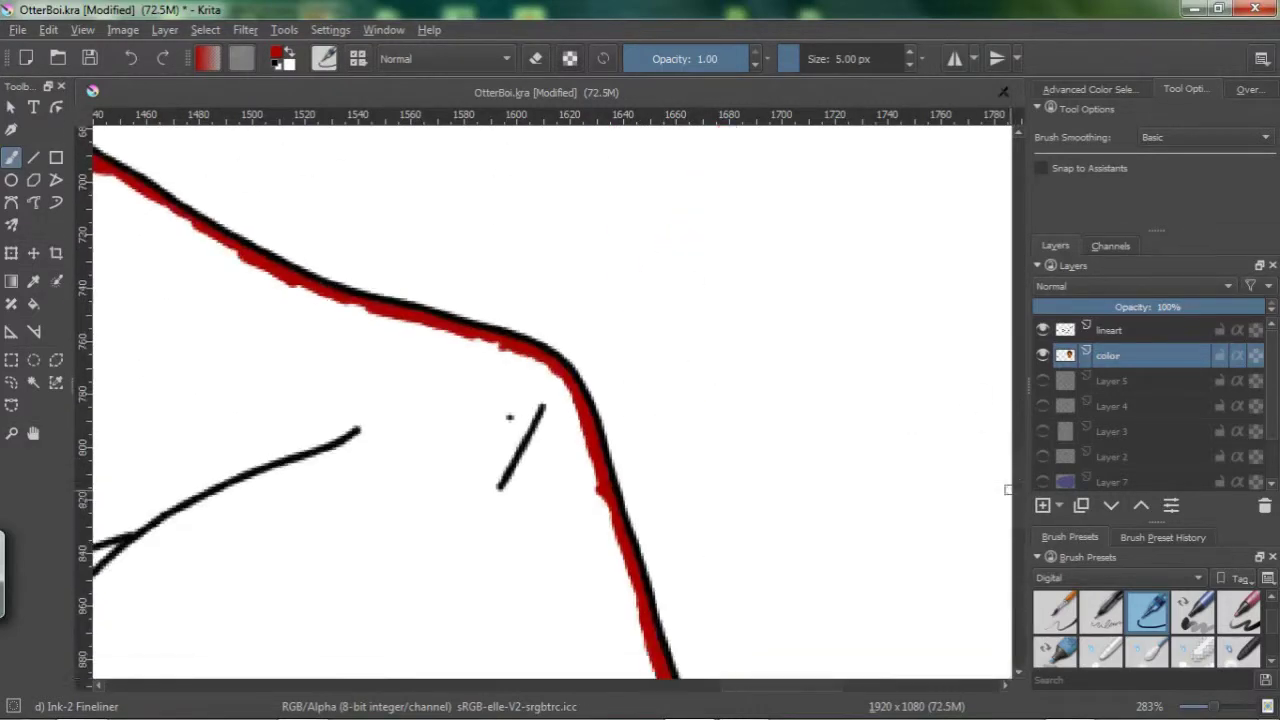
{"action": "left_click_drag", "start_coordinate": [700, 400], "coordinate": [229, 487]}
{"action": "left_click_drag", "start_coordinate": [393, 362], "coordinate": [640, 230]}
{"action": "left_click_drag", "start_coordinate": [400, 550], "coordinate": [680, 550]}
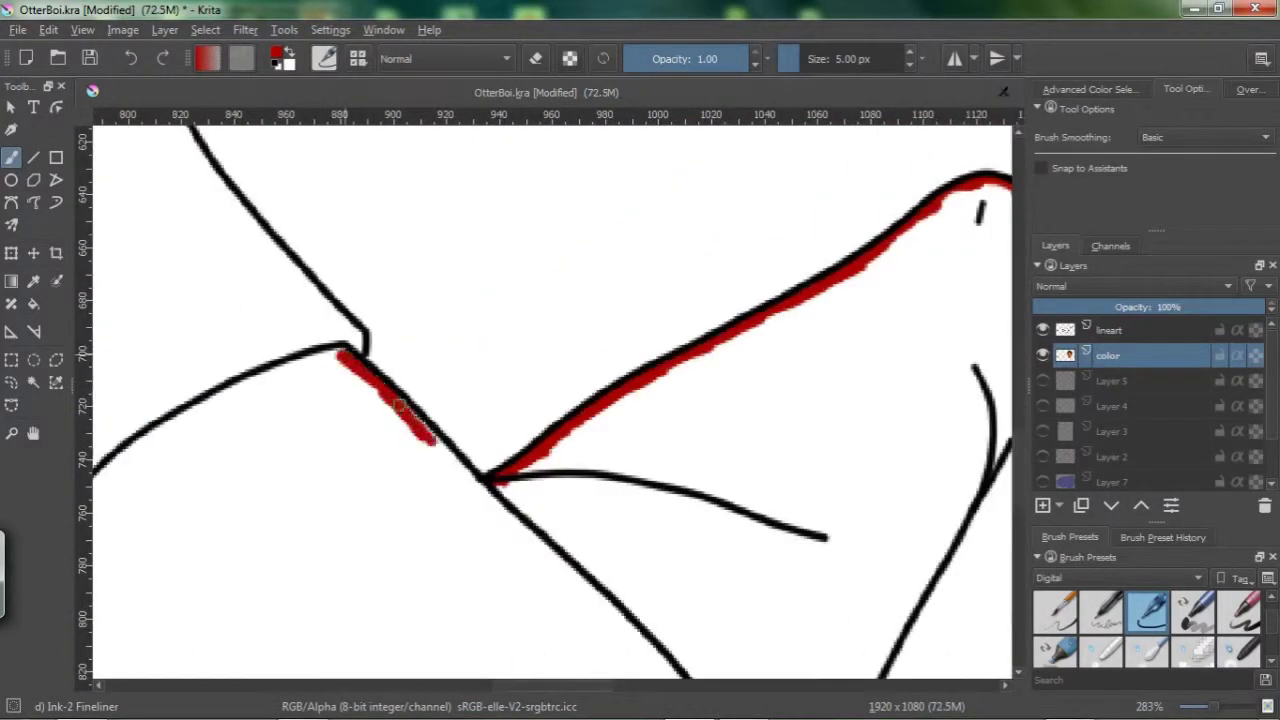
{"action": "left_click_drag", "start_coordinate": [340, 355], "coordinate": [480, 480]}
{"action": "left_click_drag", "start_coordinate": [340, 355], "coordinate": [150, 435]}
{"action": "left_click_drag", "start_coordinate": [332, 368], "coordinate": [760, 368]}
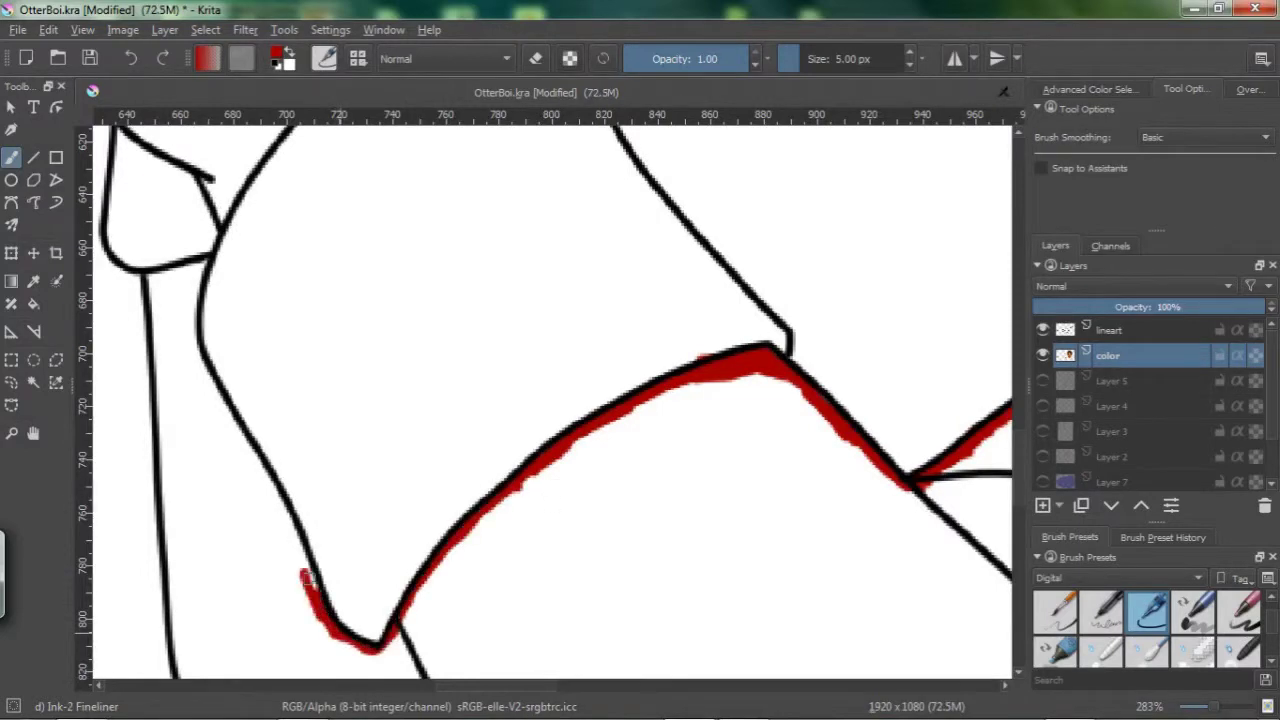
Step: Trace red down the raised arm's edges and along the shirt's lower curve
{"action": "mouse_move", "coordinate": [308, 572]}
{"action": "left_mouse_down"}
{"action": "mouse_move", "coordinate": [205, 265]}
{"action": "mouse_move", "coordinate": [150, 280]}
{"action": "left_mouse_up"}
{"action": "left_click_drag", "start_coordinate": [160, 285], "coordinate": [178, 628]}
{"action": "left_click_drag", "start_coordinate": [173, 325], "coordinate": [175, 420]}
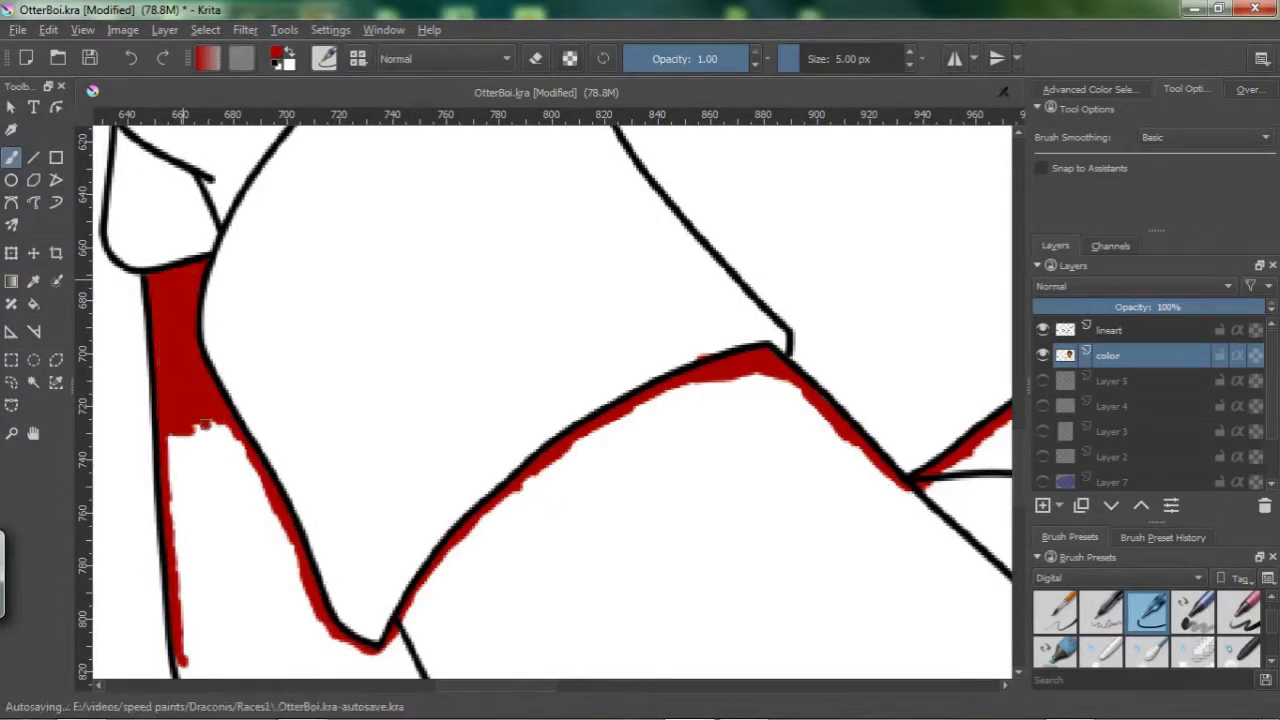
{"action": "left_click_drag", "start_coordinate": [300, 600], "coordinate": [300, 150]}
{"action": "left_click_drag", "start_coordinate": [180, 135], "coordinate": [325, 665]}
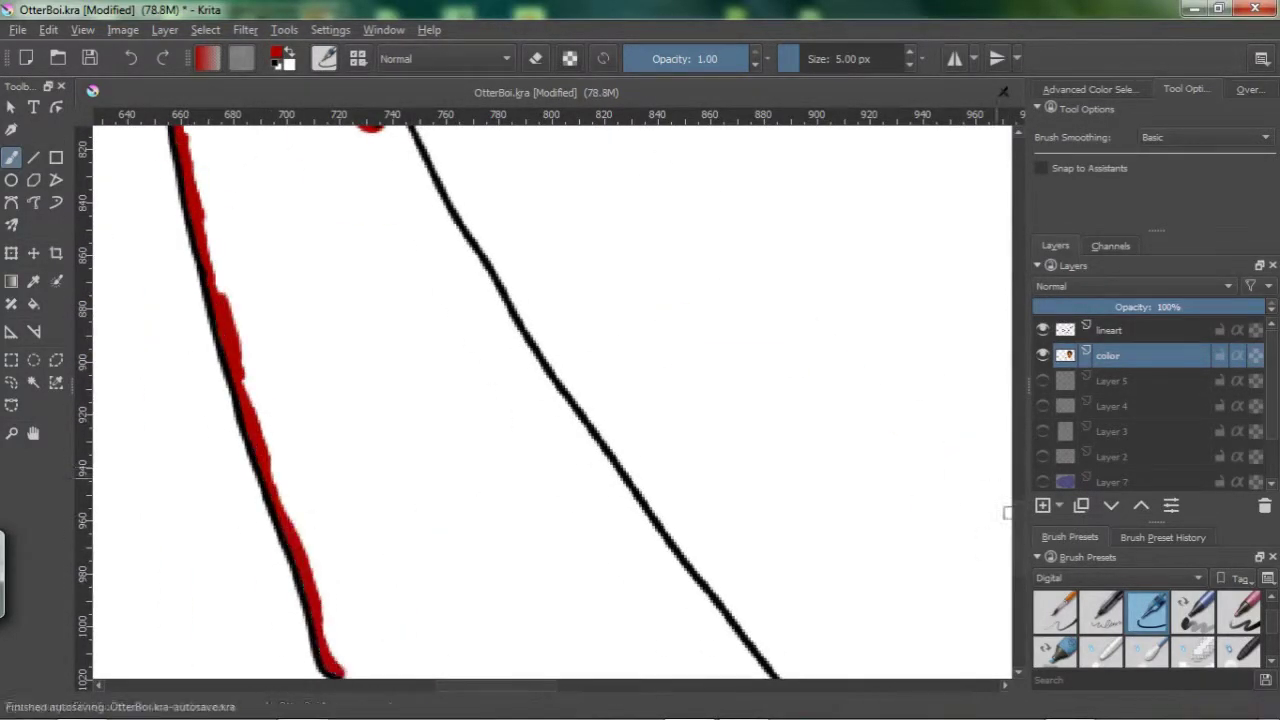
{"action": "left_click_drag", "start_coordinate": [500, 600], "coordinate": [500, 350]}
{"action": "left_click_drag", "start_coordinate": [330, 415], "coordinate": [475, 508]}
{"action": "left_click_drag", "start_coordinate": [567, 535], "coordinate": [845, 495]}
{"action": "left_click_drag", "start_coordinate": [600, 400], "coordinate": [150, 550]}
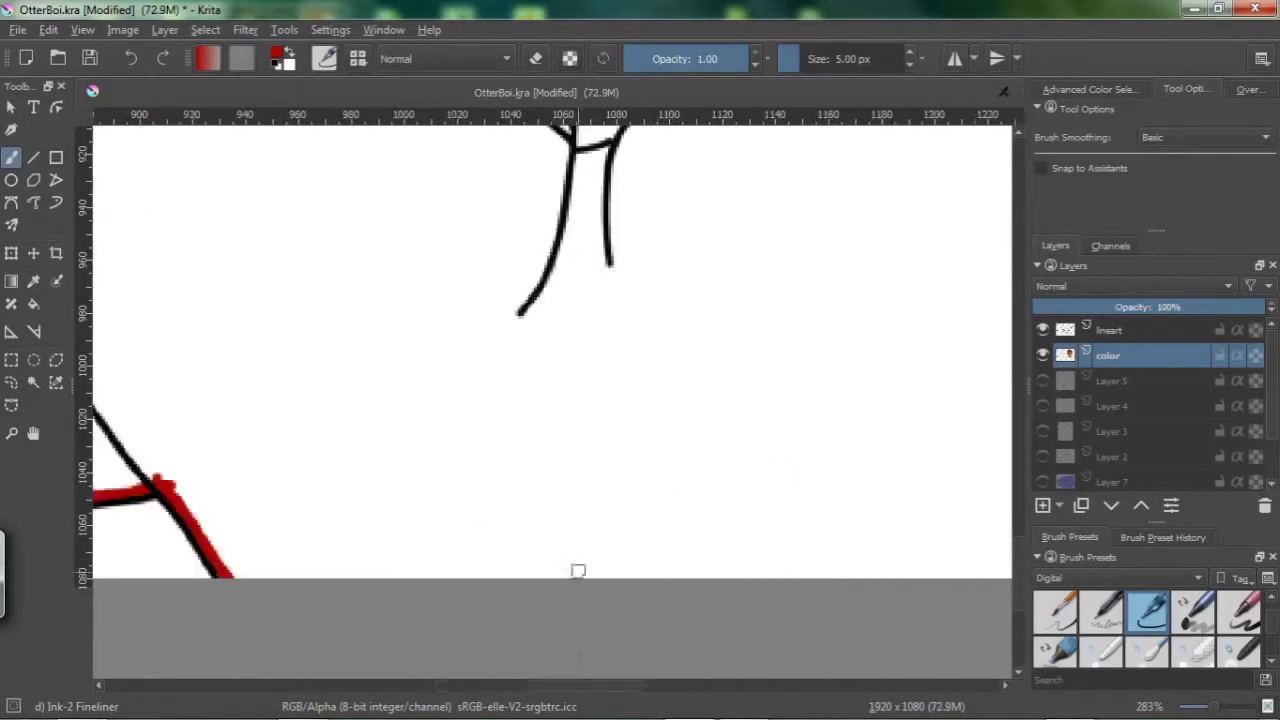
{"action": "right_click", "coordinate": [580, 420]}
{"action": "scroll", "coordinate": [580, 420], "scroll_direction": "down", "scroll_amount": 5}
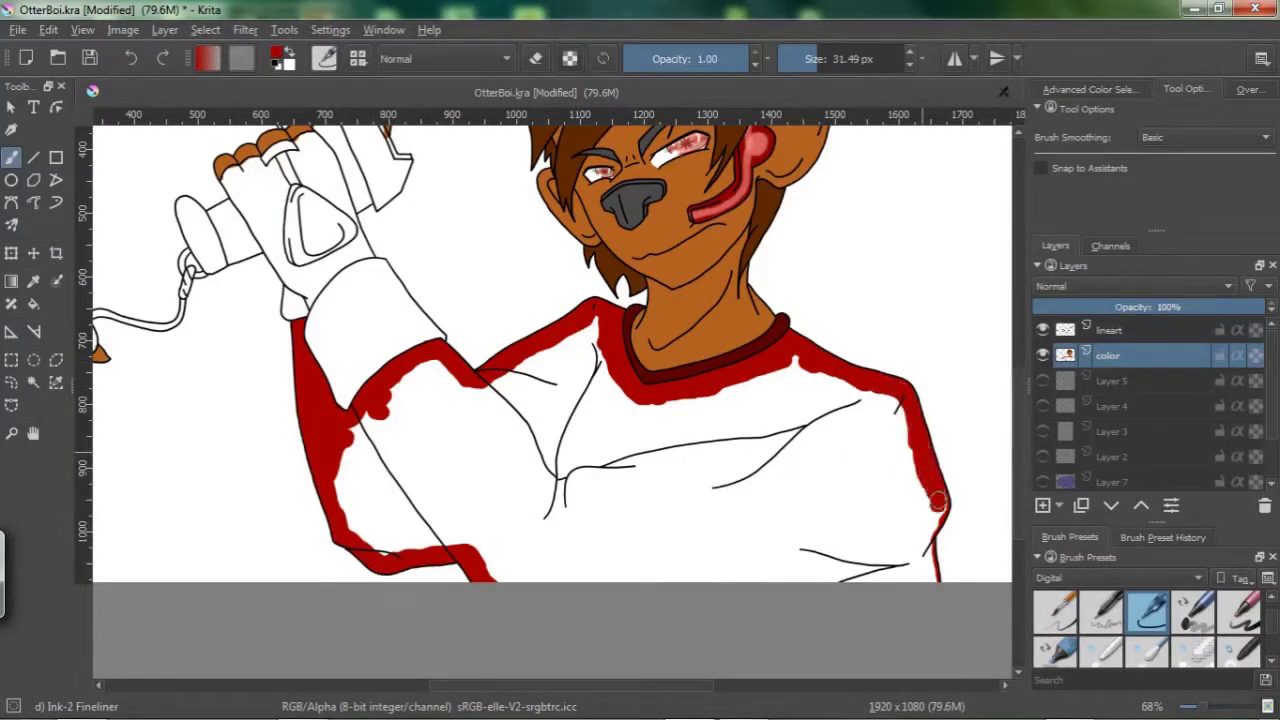
Step: Fill the shirt red with a large brush, then outline the cuff in dark red
{"action": "key", "text": "bracketright"}
{"action": "mouse_move", "coordinate": [500, 420]}
{"action": "left_mouse_down"}
{"action": "mouse_move", "coordinate": [420, 480]}
{"action": "mouse_move", "coordinate": [750, 450]}
{"action": "mouse_move", "coordinate": [700, 560]}
{"action": "left_mouse_up"}
{"action": "scroll", "coordinate": [687, 493], "scroll_direction": "down", "scroll_amount": 2}
{"action": "scroll", "coordinate": [687, 400], "scroll_direction": "up", "scroll_amount": 5}
{"action": "key", "text": "bracketleft"}
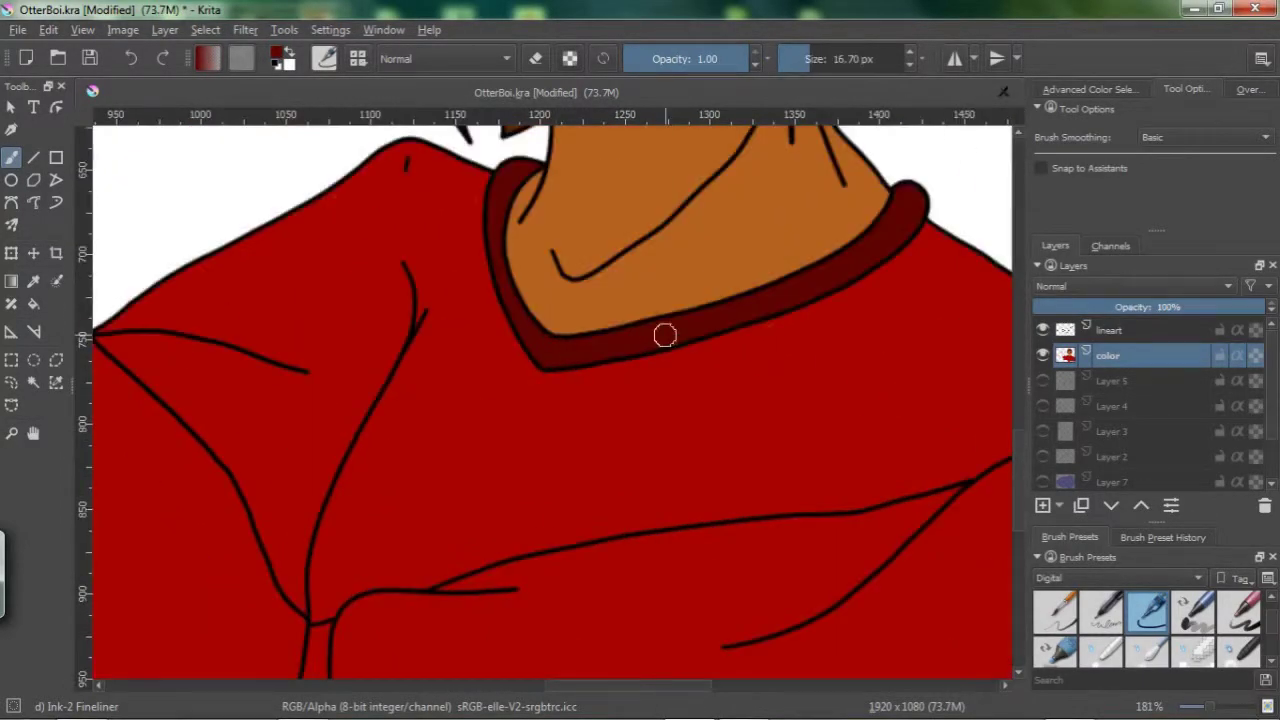
{"action": "right_click", "coordinate": [460, 430]}
{"action": "left_click", "coordinate": [243, 278]}
{"action": "left_click_drag", "start_coordinate": [262, 305], "coordinate": [250, 370]}
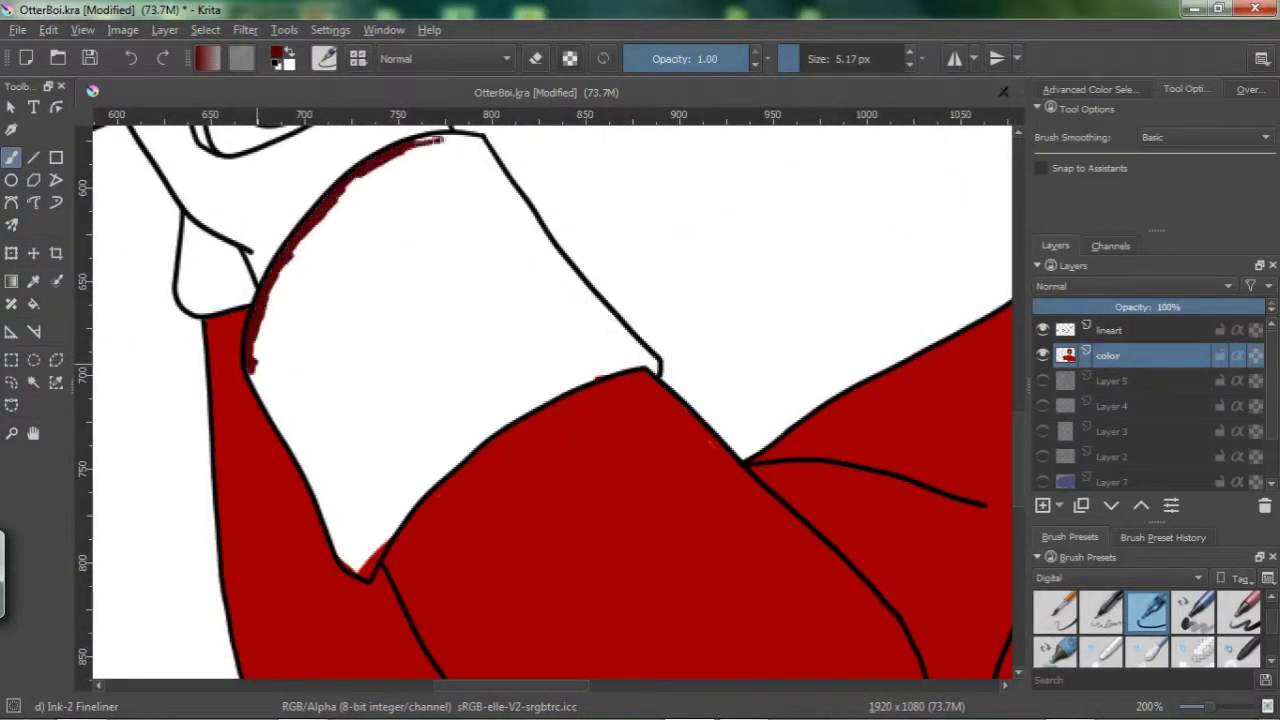
{"action": "left_click_drag", "start_coordinate": [636, 358], "coordinate": [650, 365]}
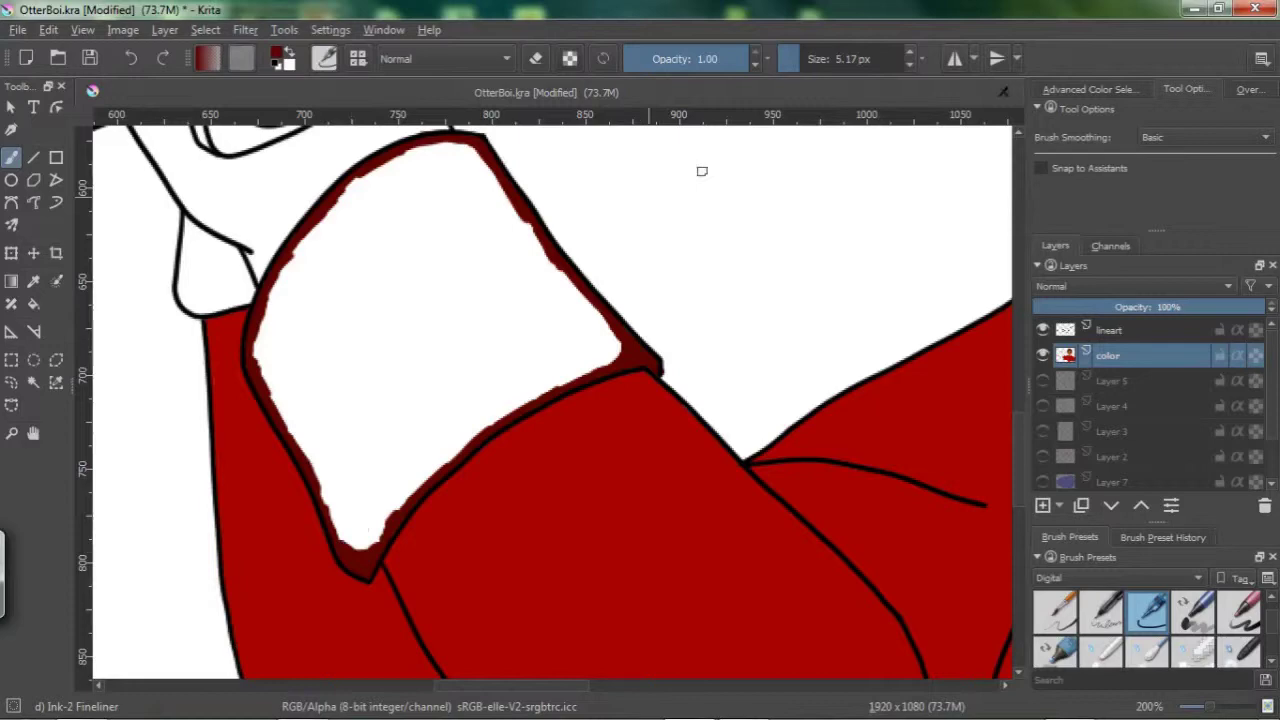
Step: Fill the sleeve cuff solid dark red with a larger brush
{"action": "key", "text": "bracketright"}
{"action": "mouse_move", "coordinate": [272, 335]}
{"action": "left_mouse_down"}
{"action": "mouse_move", "coordinate": [350, 500]}
{"action": "mouse_move", "coordinate": [600, 340]}
{"action": "mouse_move", "coordinate": [383, 178]}
{"action": "mouse_move", "coordinate": [320, 290]}
{"action": "mouse_move", "coordinate": [490, 185]}
{"action": "mouse_move", "coordinate": [380, 350]}
{"action": "mouse_move", "coordinate": [455, 380]}
{"action": "left_mouse_up"}
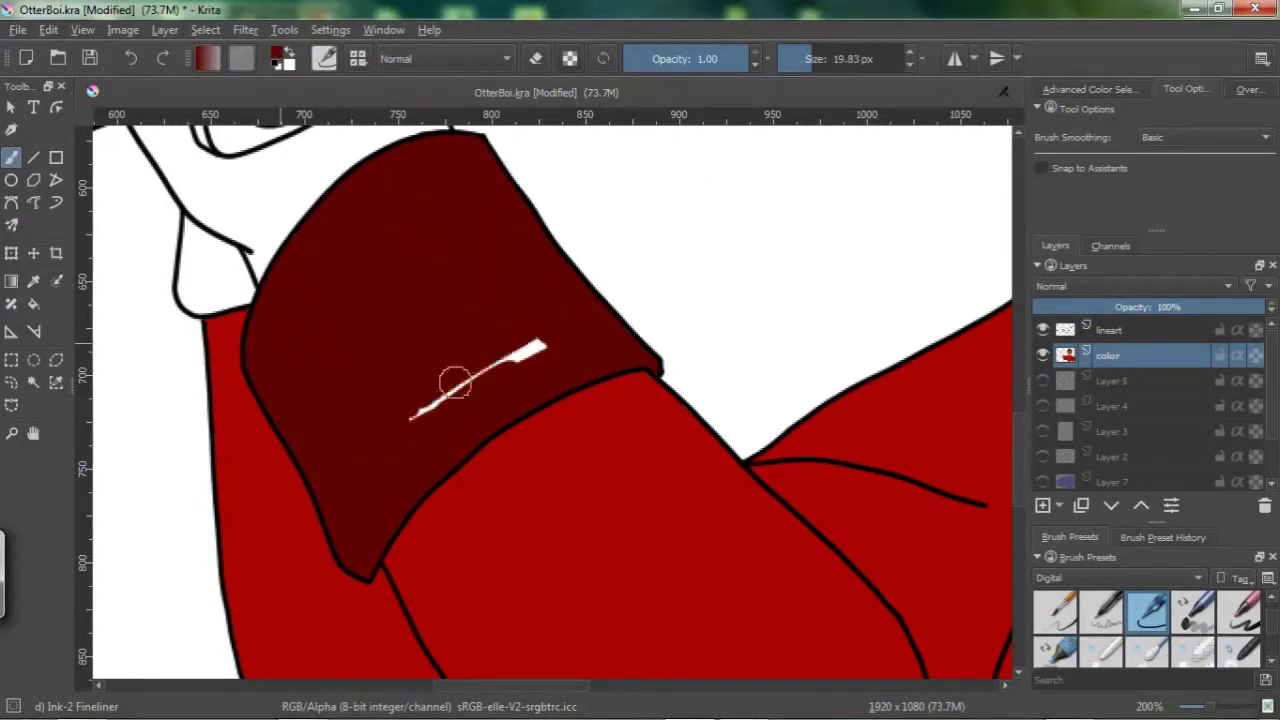
{"action": "key", "text": "e"}
{"action": "right_click", "coordinate": [590, 330]}
Step: Touch up dark red beside the glove, then fill the glove's wrist with grey
{"action": "left_click", "coordinate": [600, 200]}
{"action": "left_click_drag", "start_coordinate": [378, 410], "coordinate": [372, 485]}
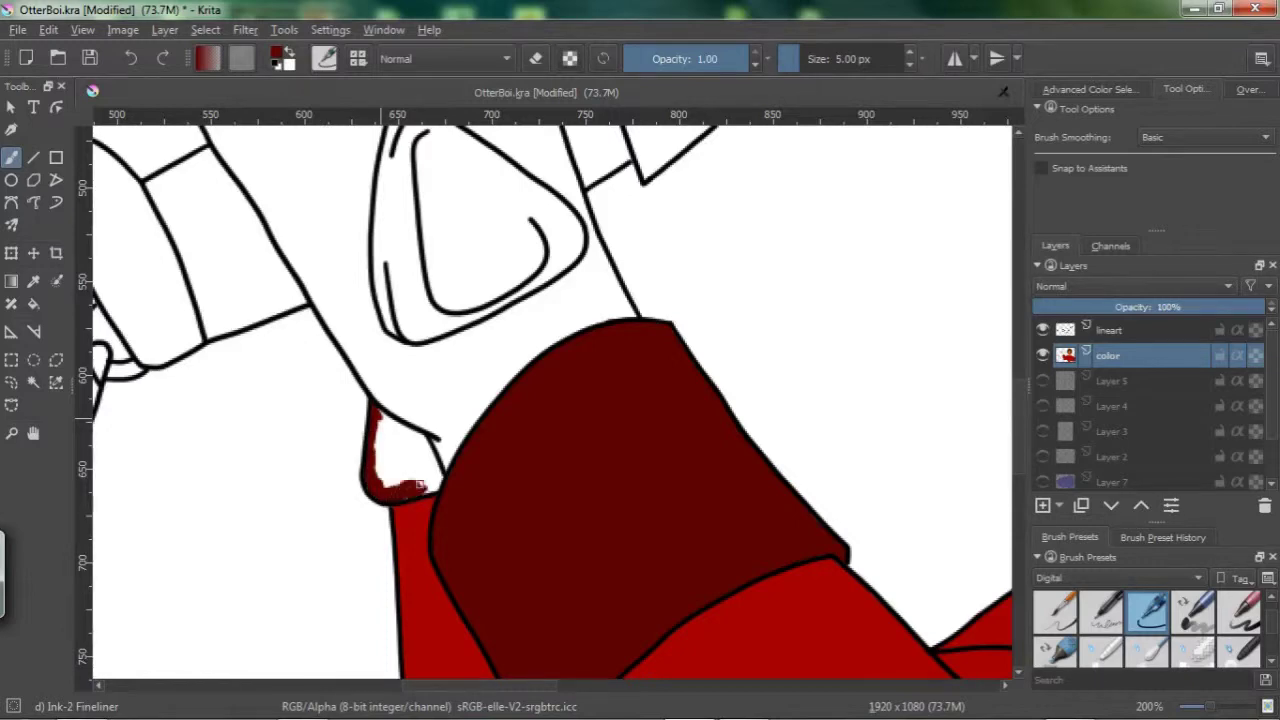
{"action": "right_click", "coordinate": [491, 430]}
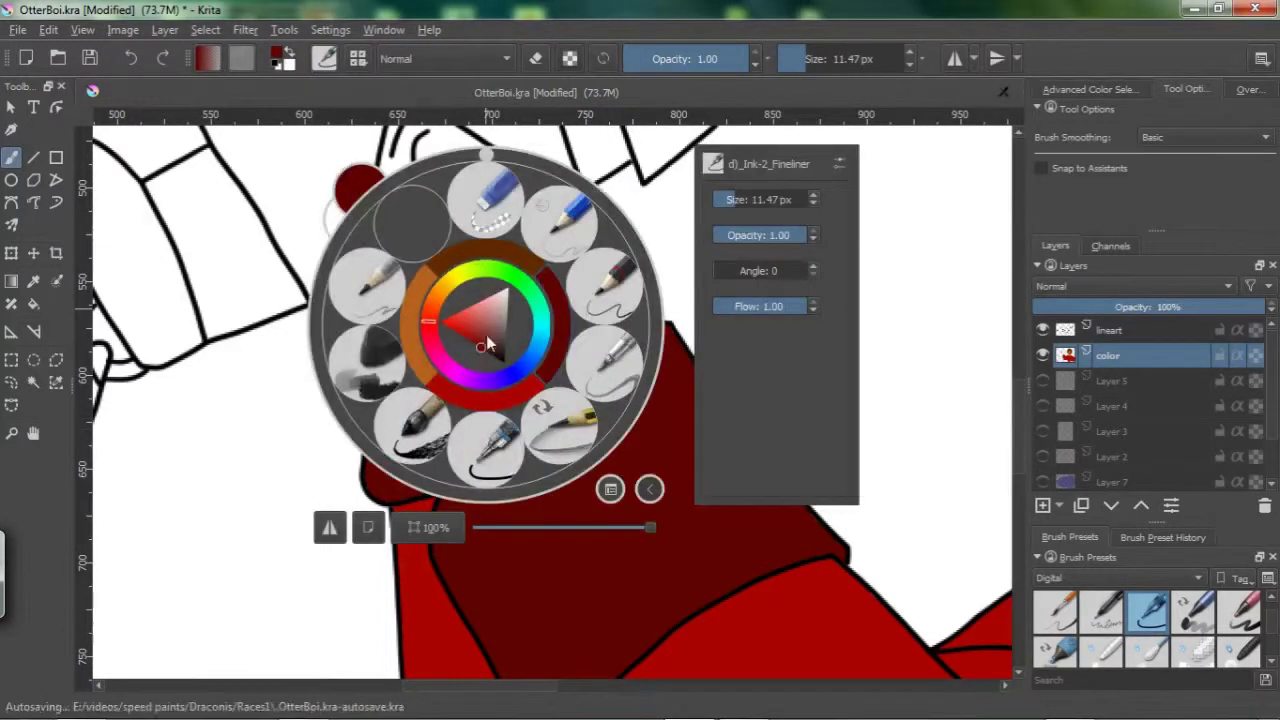
{"action": "left_click", "coordinate": [486, 335]}
{"action": "mouse_move", "coordinate": [448, 425]}
{"action": "left_mouse_down"}
{"action": "mouse_move", "coordinate": [447, 445]}
{"action": "mouse_move", "coordinate": [615, 290]}
{"action": "left_mouse_up"}
{"action": "left_click_drag", "start_coordinate": [315, 290], "coordinate": [395, 400]}
{"action": "left_click_drag", "start_coordinate": [582, 282], "coordinate": [400, 350]}
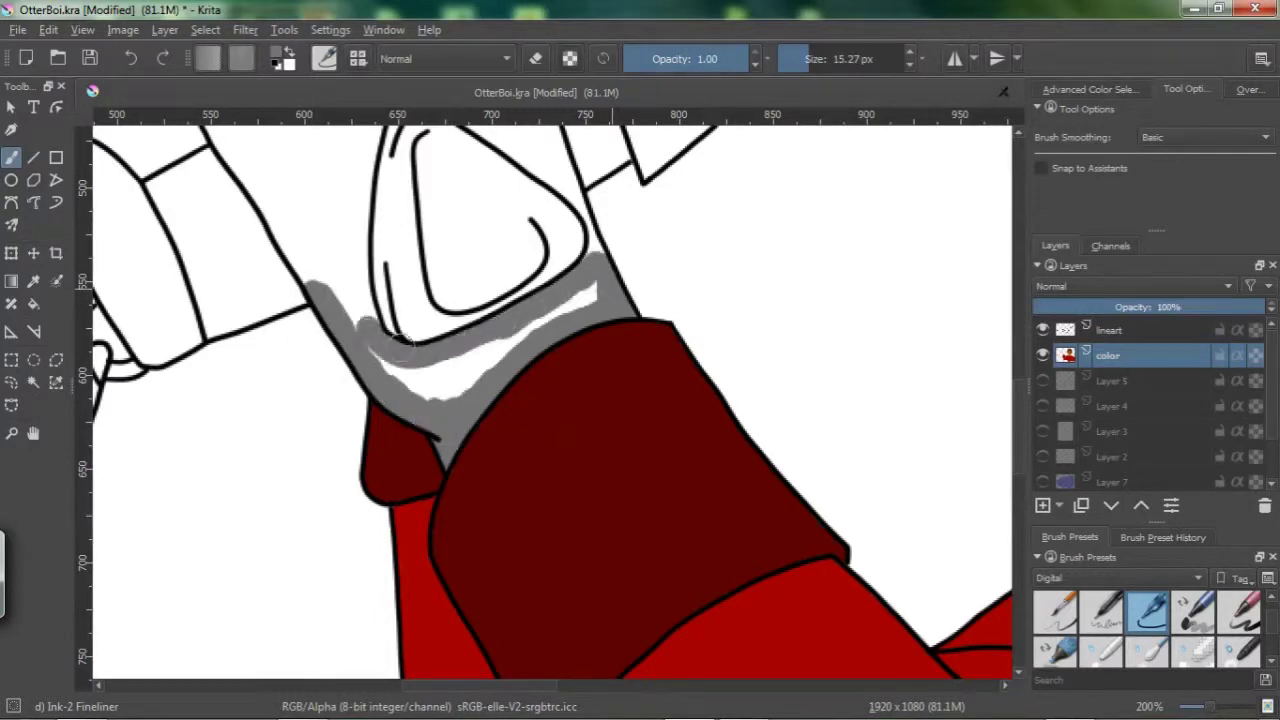
{"action": "left_click_drag", "start_coordinate": [560, 320], "coordinate": [400, 390]}
Step: Fill the rest of the glove grey, up to the triangular plate
{"action": "left_click_drag", "start_coordinate": [600, 260], "coordinate": [600, 450]}
{"action": "mouse_move", "coordinate": [200, 290]}
{"action": "left_mouse_down"}
{"action": "mouse_move", "coordinate": [330, 480]}
{"action": "mouse_move", "coordinate": [375, 300]}
{"action": "left_mouse_up"}
{"action": "mouse_move", "coordinate": [275, 228]}
{"action": "left_mouse_down"}
{"action": "mouse_move", "coordinate": [300, 340]}
{"action": "mouse_move", "coordinate": [280, 400]}
{"action": "left_mouse_up"}
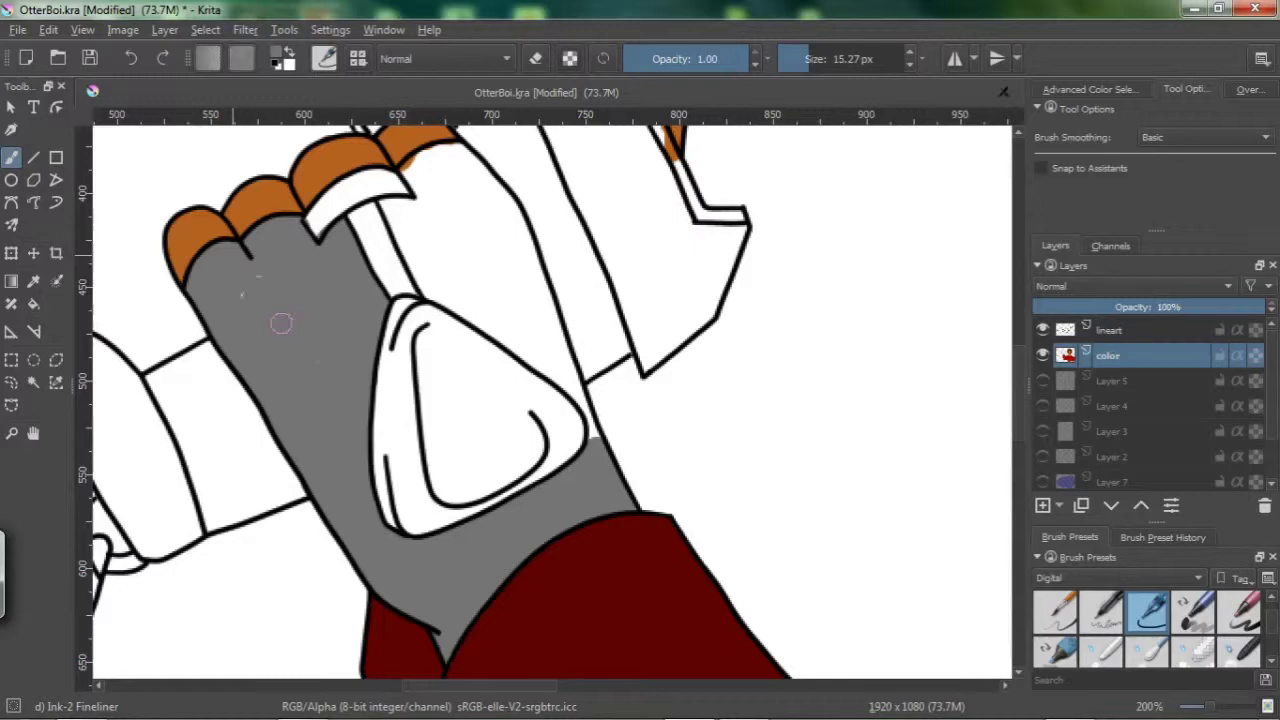
{"action": "left_click_drag", "start_coordinate": [400, 215], "coordinate": [415, 180]}
{"action": "mouse_move", "coordinate": [510, 210]}
{"action": "left_mouse_down"}
{"action": "mouse_move", "coordinate": [450, 330]}
{"action": "mouse_move", "coordinate": [570, 400]}
{"action": "left_mouse_up"}
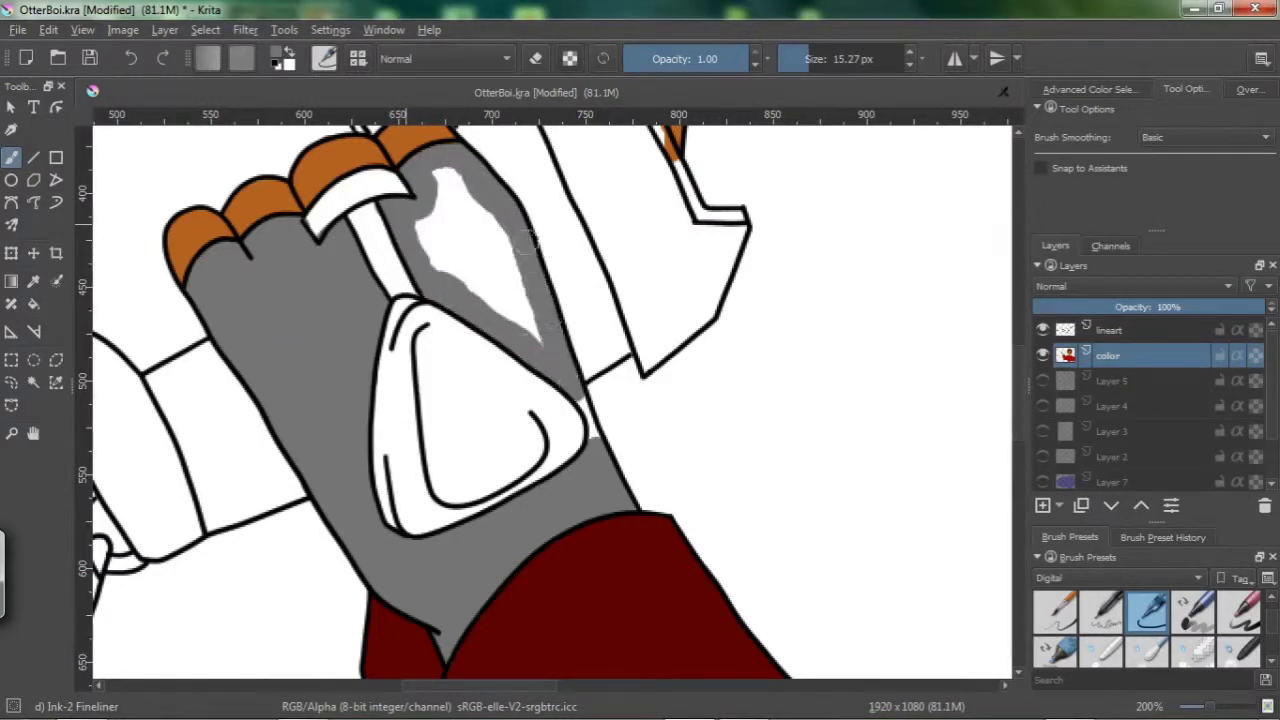
{"action": "left_click_drag", "start_coordinate": [440, 180], "coordinate": [480, 220]}
Step: Paint the glove strap and the area around the triangular plate darker grey
{"action": "right_click", "coordinate": [468, 333]}
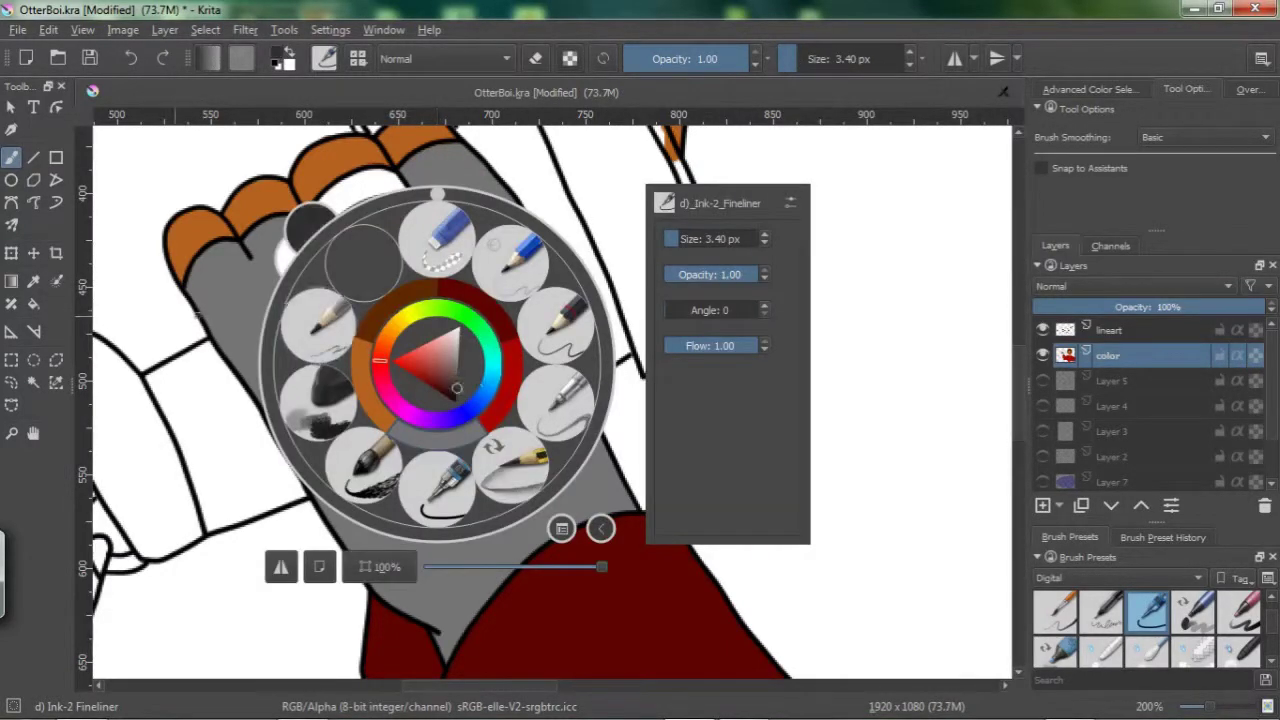
{"action": "left_click", "coordinate": [330, 215]}
{"action": "left_click_drag", "start_coordinate": [320, 200], "coordinate": [332, 215]}
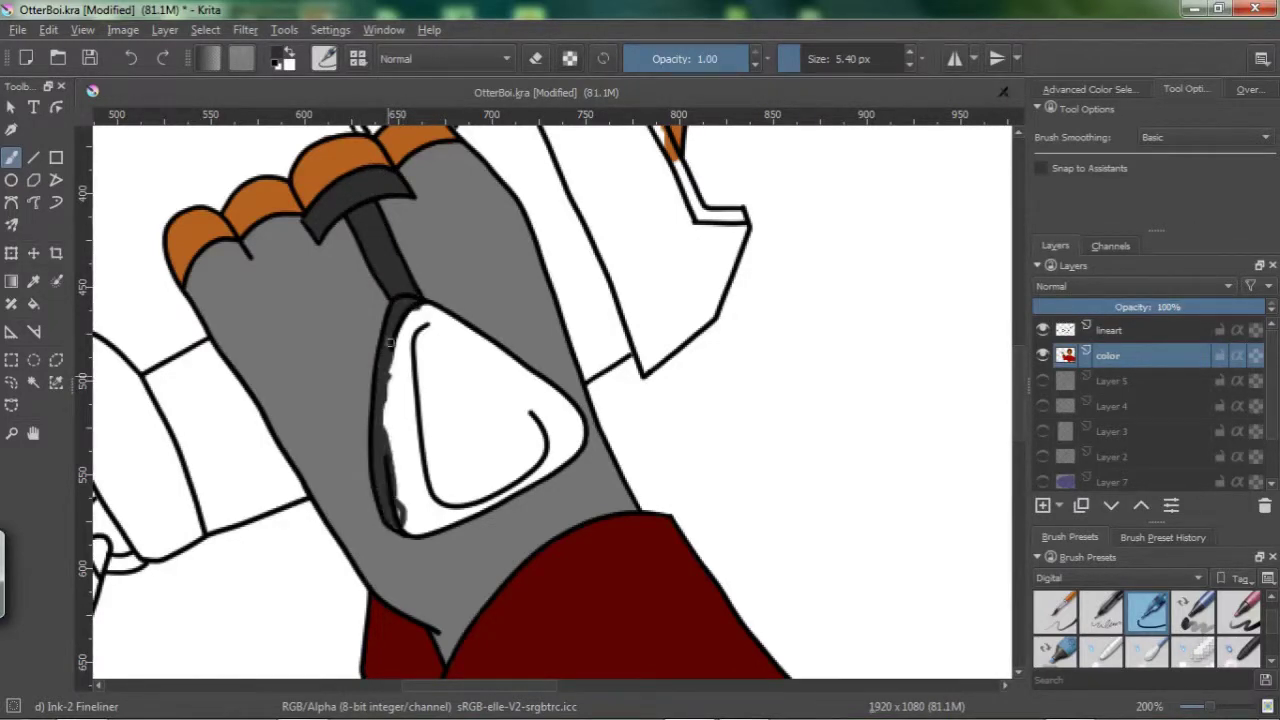
{"action": "mouse_move", "coordinate": [515, 490]}
{"action": "left_mouse_down"}
{"action": "mouse_move", "coordinate": [400, 330]}
{"action": "mouse_move", "coordinate": [540, 500]}
{"action": "left_mouse_up"}
{"action": "left_click_drag", "start_coordinate": [470, 360], "coordinate": [560, 450]}
{"action": "left_click_drag", "start_coordinate": [420, 340], "coordinate": [500, 460]}
{"action": "right_click", "coordinate": [640, 400]}
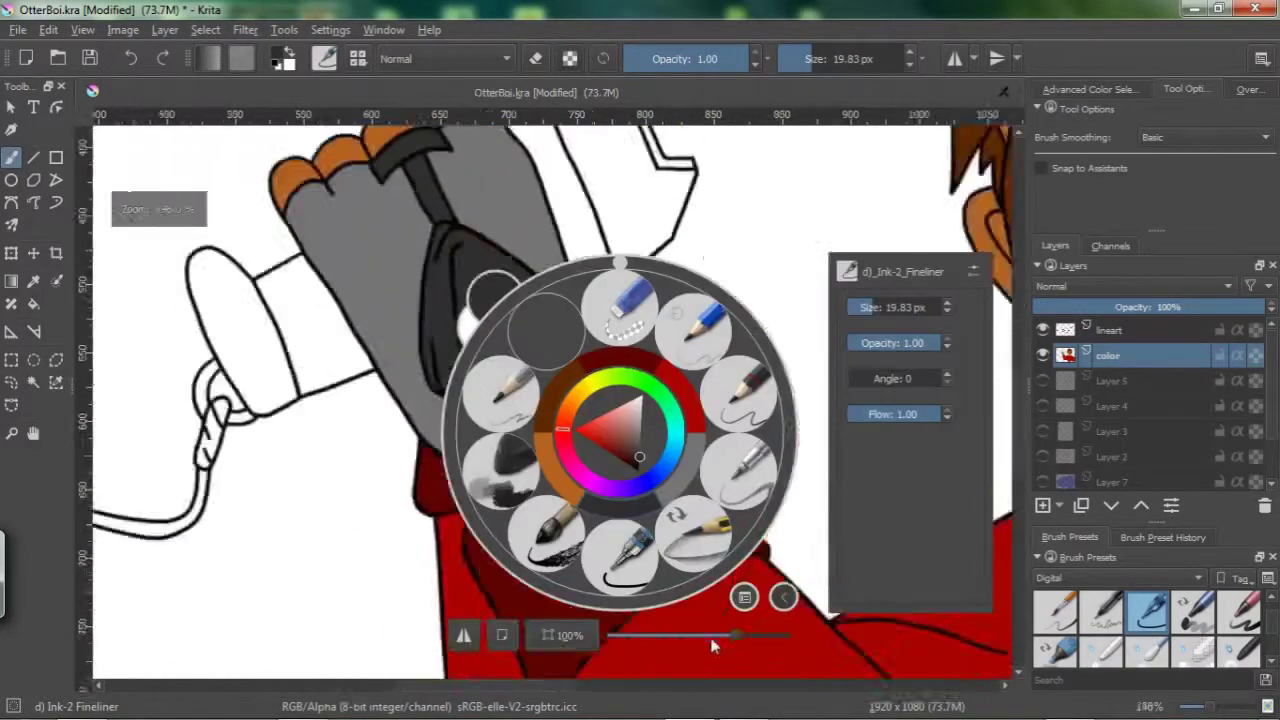
{"action": "scroll", "coordinate": [500, 400], "scroll_direction": "down", "scroll_amount": 5}
{"action": "right_click", "coordinate": [500, 400]}
{"action": "scroll", "coordinate": [500, 400], "scroll_direction": "up", "scroll_amount": 5}
Step: Paint the doll's eye dark grey and its brow and head edge dark brown
{"action": "left_click_drag", "start_coordinate": [555, 300], "coordinate": [575, 320]}
{"action": "right_click", "coordinate": [560, 310]}
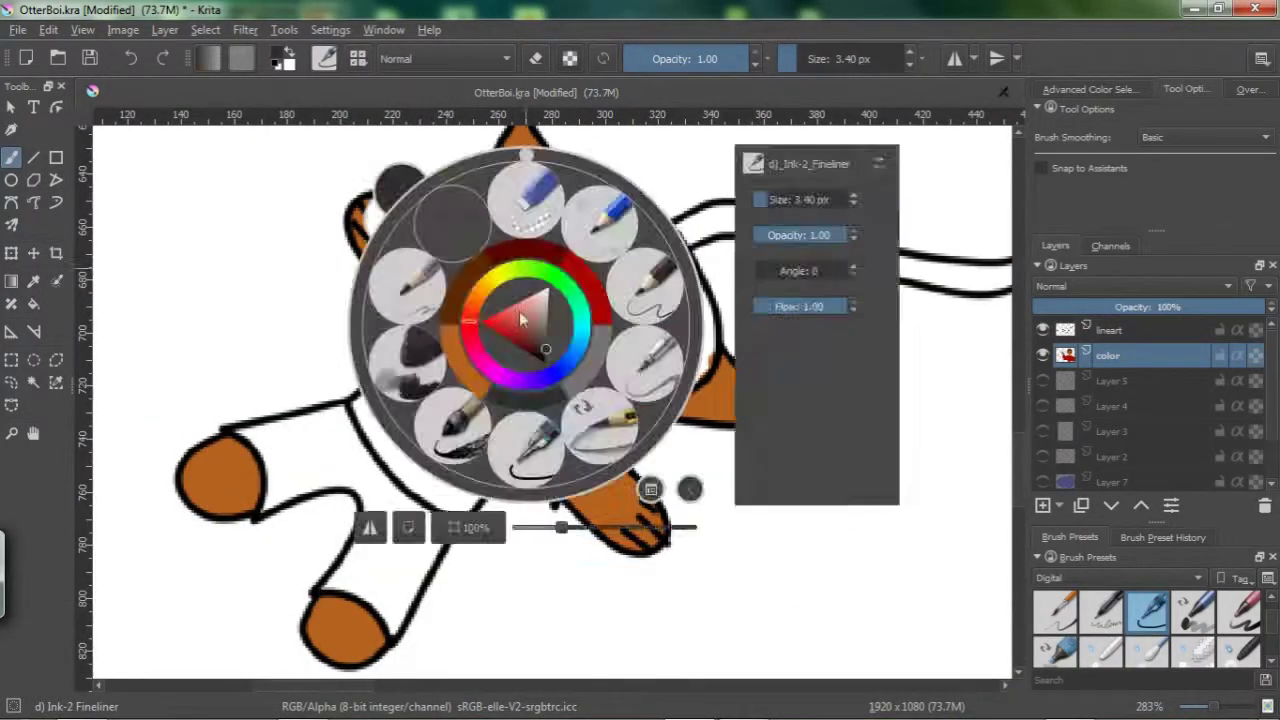
{"action": "left_click_drag", "start_coordinate": [518, 200], "coordinate": [585, 192]}
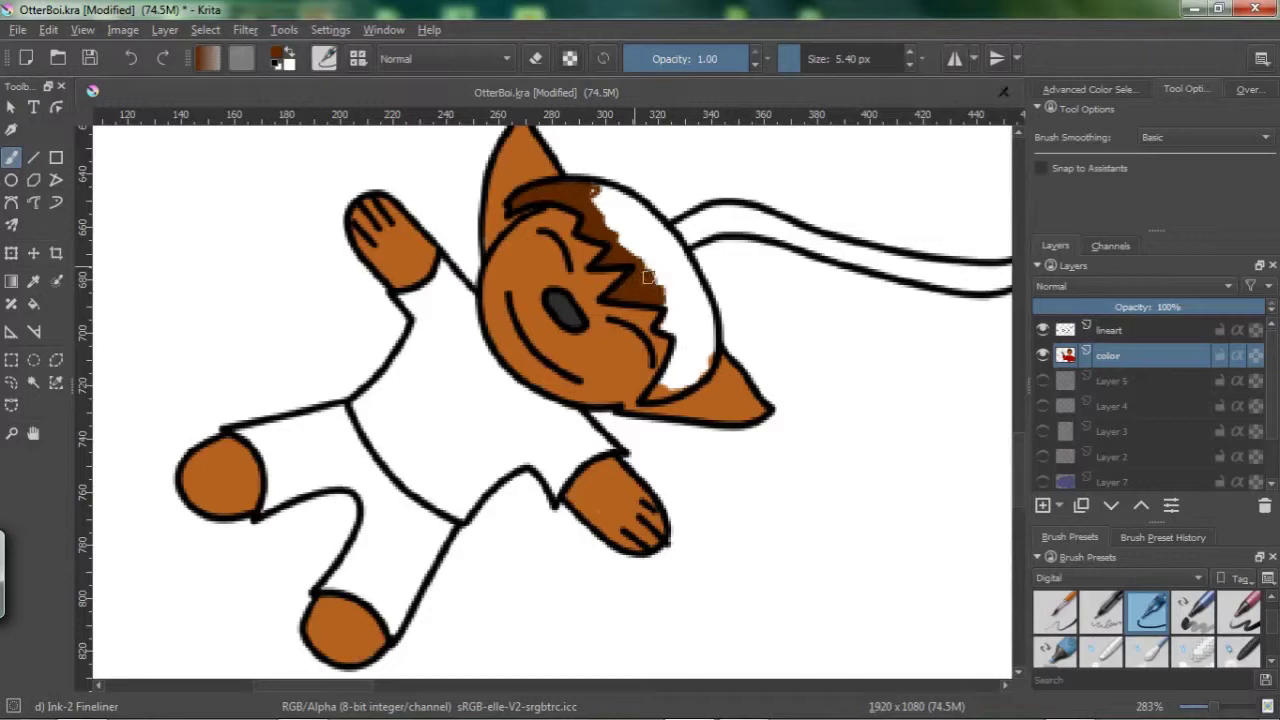
{"action": "left_click_drag", "start_coordinate": [676, 381], "coordinate": [622, 203]}
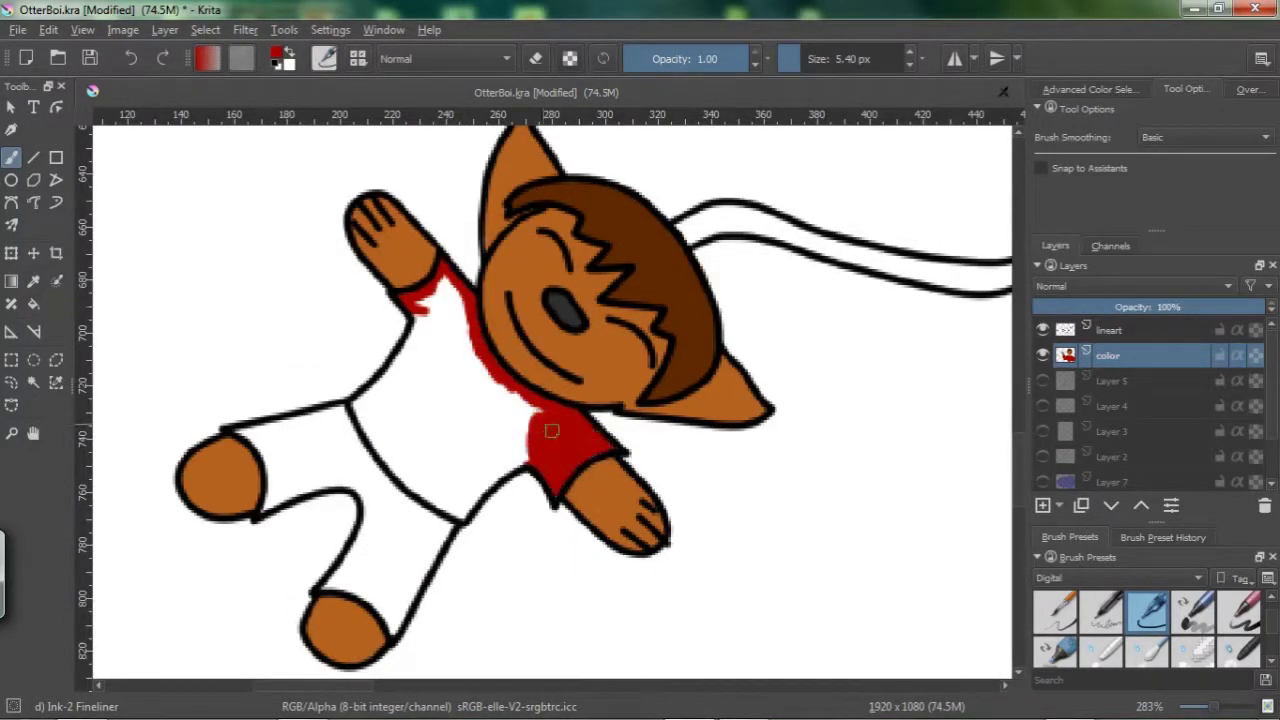
Step: Fill the doll's shirt red with a larger brush
{"action": "key", "text": "bracketright"}
{"action": "key", "text": "bracketright"}
{"action": "key", "text": "bracketright"}
{"action": "mouse_move", "coordinate": [450, 300]}
{"action": "left_mouse_down"}
{"action": "mouse_move", "coordinate": [430, 350]}
{"action": "mouse_move", "coordinate": [500, 460]}
{"action": "left_mouse_up"}
{"action": "left_click_drag", "start_coordinate": [470, 420], "coordinate": [520, 480]}
Step: Paint the doll's pants dark grey, covering small white gaps
{"action": "key", "text": "bracketleft"}
{"action": "key", "text": "bracketleft"}
{"action": "mouse_move", "coordinate": [260, 435]}
{"action": "left_mouse_down"}
{"action": "mouse_move", "coordinate": [340, 500]}
{"action": "mouse_move", "coordinate": [390, 610]}
{"action": "mouse_move", "coordinate": [440, 530]}
{"action": "mouse_move", "coordinate": [305, 422]}
{"action": "mouse_move", "coordinate": [330, 460]}
{"action": "left_mouse_up"}
{"action": "mouse_move", "coordinate": [385, 520]}
{"action": "left_mouse_down"}
{"action": "mouse_move", "coordinate": [400, 580]}
{"action": "mouse_move", "coordinate": [450, 527]}
{"action": "left_mouse_up"}
{"action": "left_click_drag", "start_coordinate": [275, 423], "coordinate": [240, 433]}
{"action": "left_click_drag", "start_coordinate": [262, 508], "coordinate": [341, 478]}
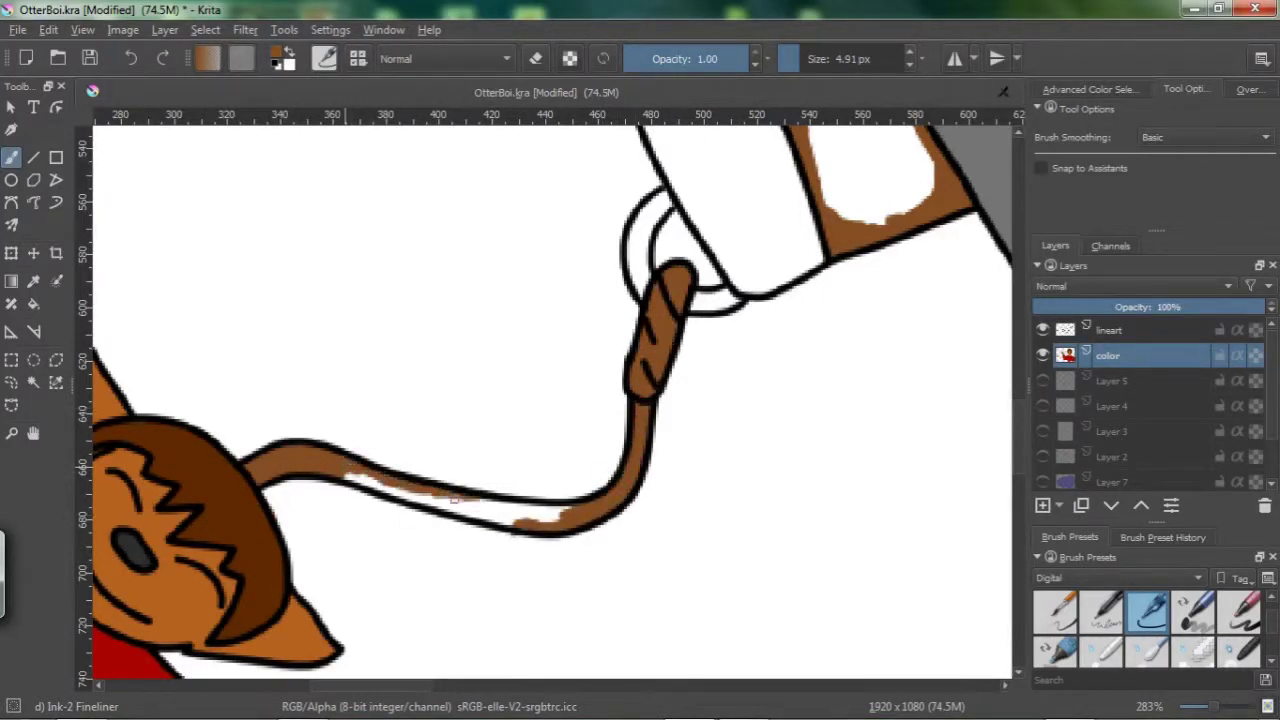
Step: Fill the ring grey and the tail cord grip brown
{"action": "key", "text": "slash"}
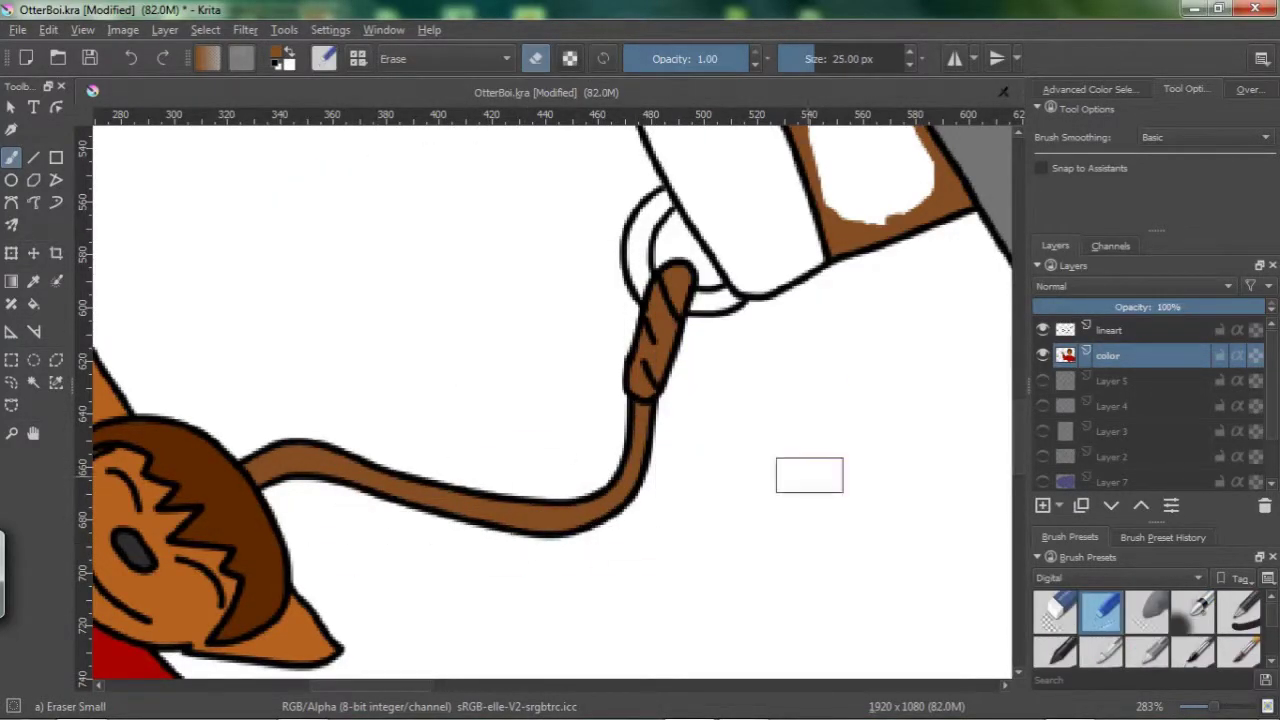
{"action": "key", "text": "slash"}
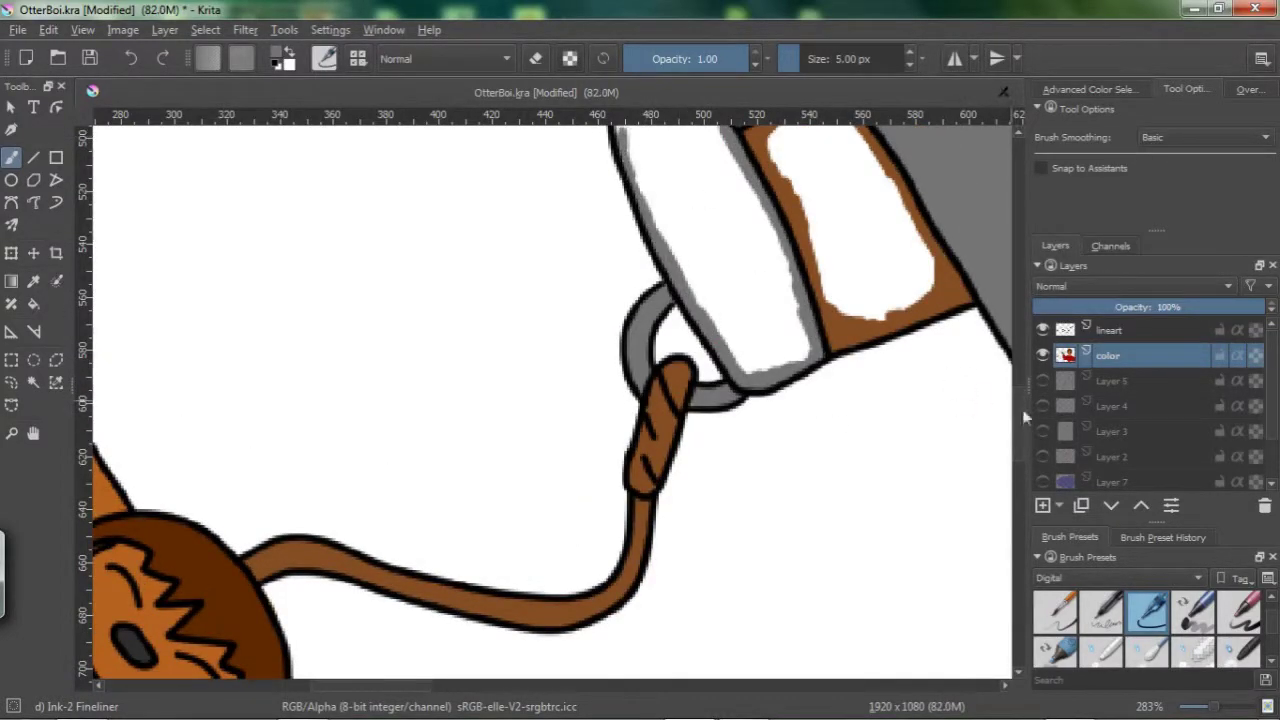
{"action": "scroll", "coordinate": [660, 400], "scroll_direction": "up", "scroll_amount": 3}
{"action": "key", "text": "bracketright"}
{"action": "mouse_move", "coordinate": [650, 345]}
{"action": "left_mouse_down"}
{"action": "mouse_move", "coordinate": [720, 480]}
{"action": "mouse_move", "coordinate": [740, 330]}
{"action": "mouse_move", "coordinate": [870, 390]}
{"action": "left_mouse_up"}
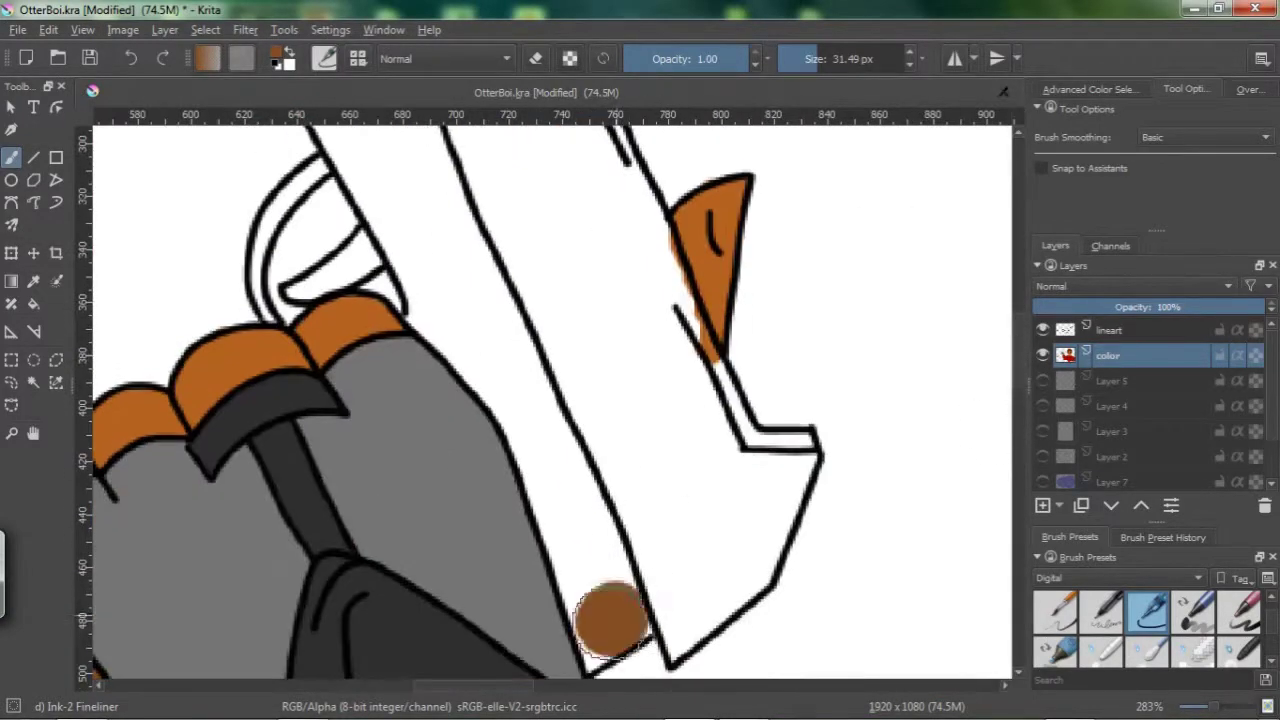
Step: Fill the gun's long white strip and the inside of the ring with grey
{"action": "right_click", "coordinate": [600, 420]}
{"action": "left_click", "coordinate": [460, 300]}
{"action": "mouse_move", "coordinate": [600, 600]}
{"action": "left_mouse_down"}
{"action": "mouse_move", "coordinate": [480, 260]}
{"action": "mouse_move", "coordinate": [420, 150]}
{"action": "left_mouse_up"}
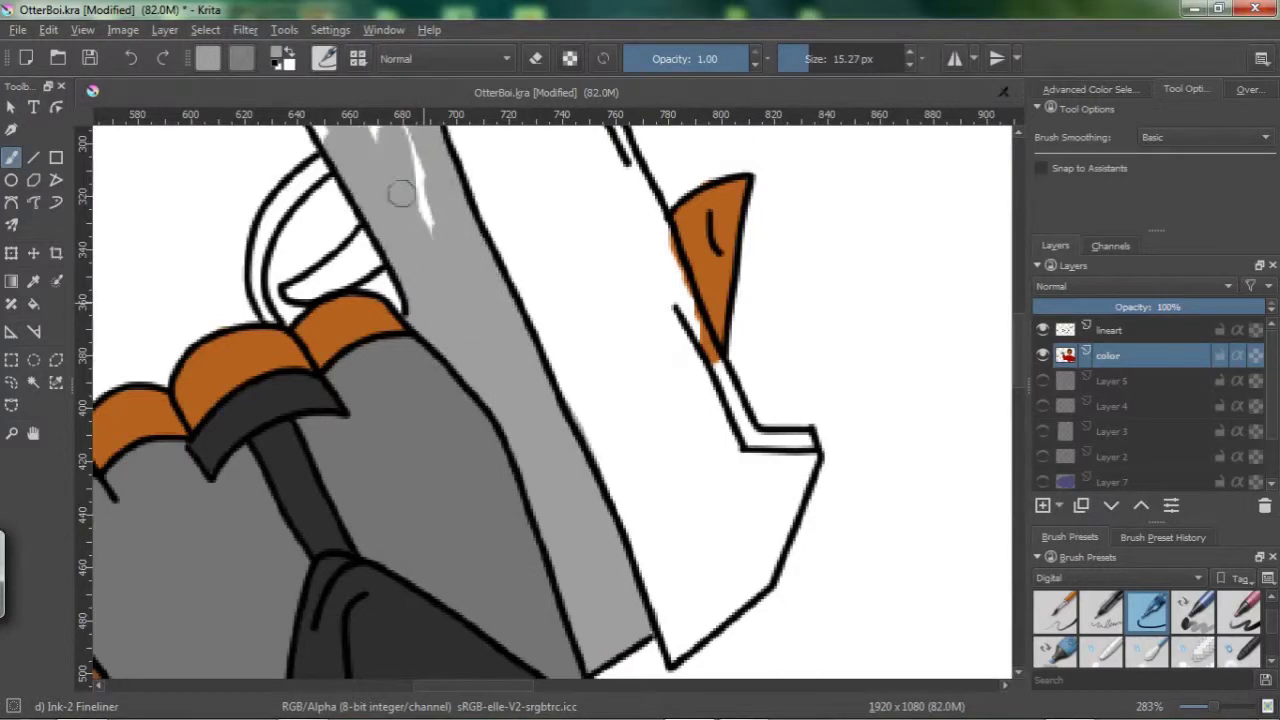
{"action": "left_click_drag", "start_coordinate": [400, 200], "coordinate": [390, 130]}
{"action": "scroll", "coordinate": [450, 250], "scroll_direction": "down", "scroll_amount": 1}
{"action": "mouse_move", "coordinate": [500, 180]}
{"action": "left_mouse_down"}
{"action": "mouse_move", "coordinate": [340, 230]}
{"action": "mouse_move", "coordinate": [360, 260]}
{"action": "left_mouse_up"}
{"action": "mouse_move", "coordinate": [313, 383]}
{"action": "left_mouse_down"}
{"action": "mouse_move", "coordinate": [290, 440]}
{"action": "mouse_move", "coordinate": [350, 425]}
{"action": "mouse_move", "coordinate": [390, 375]}
{"action": "left_mouse_up"}
Step: Fill the white strips between the gun's lines with grey
{"action": "key", "text": "space"}
{"action": "left_click_drag", "start_coordinate": [370, 300], "coordinate": [360, 350]}
{"action": "left_click_drag", "start_coordinate": [180, 370], "coordinate": [340, 310]}
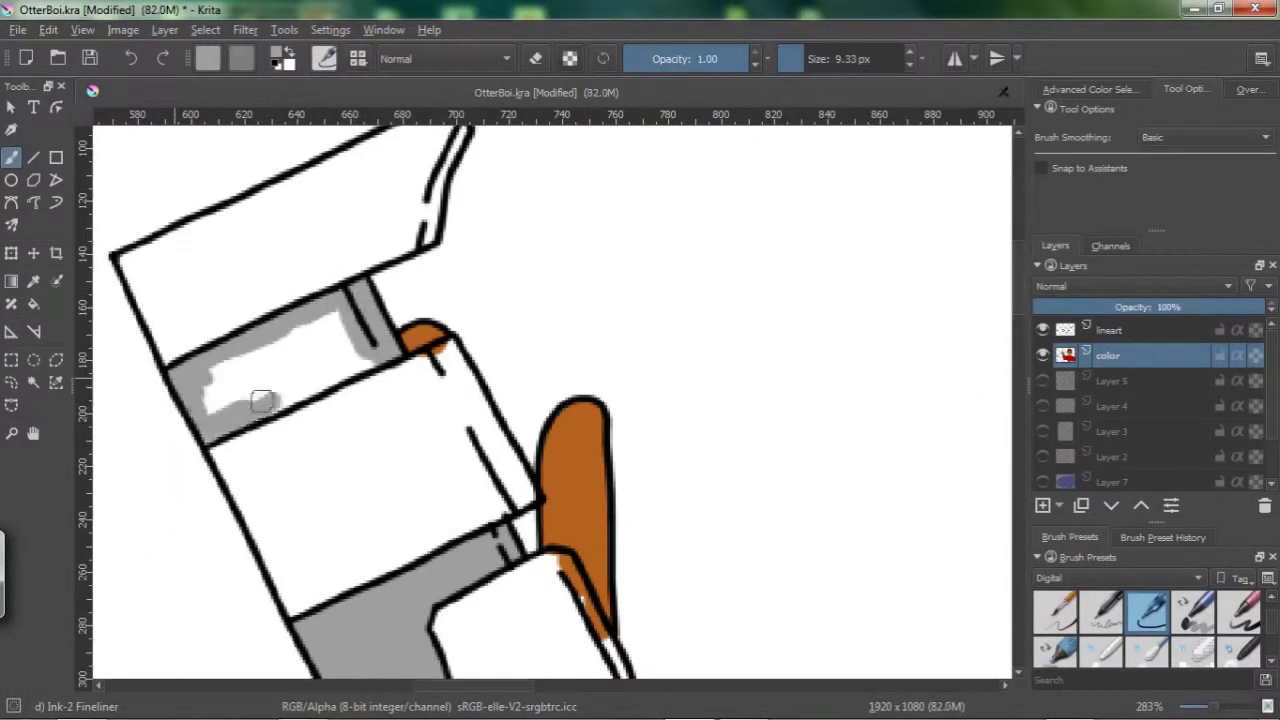
{"action": "left_click_drag", "start_coordinate": [200, 430], "coordinate": [360, 380]}
Step: Switch to grey-blue and fill the upper gun panel completely
{"action": "right_click", "coordinate": [598, 315]}
{"action": "mouse_move", "coordinate": [160, 330]}
{"action": "left_mouse_down"}
{"action": "mouse_move", "coordinate": [135, 268]}
{"action": "mouse_move", "coordinate": [300, 300]}
{"action": "mouse_move", "coordinate": [430, 190]}
{"action": "left_mouse_up"}
{"action": "left_click_drag", "start_coordinate": [150, 260], "coordinate": [330, 200]}
{"action": "key", "text": "space"}
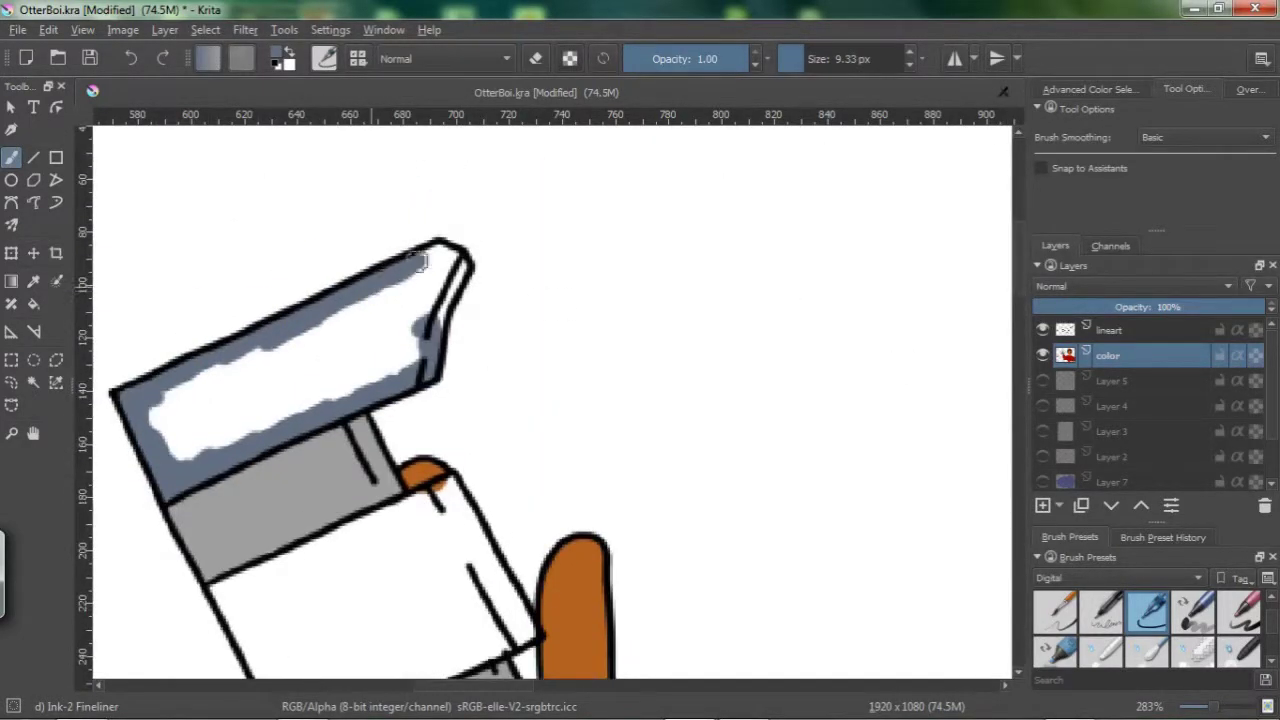
{"action": "left_click_drag", "start_coordinate": [440, 250], "coordinate": [430, 310]}
{"action": "left_click_drag", "start_coordinate": [240, 280], "coordinate": [440, 350]}
{"action": "left_click_drag", "start_coordinate": [160, 360], "coordinate": [290, 450]}
{"action": "left_click_drag", "start_coordinate": [200, 440], "coordinate": [390, 320]}
{"action": "left_click_drag", "start_coordinate": [240, 420], "coordinate": [410, 320]}
Step: Shade the lower panel's edges and outline the white panel in grey-blue
{"action": "left_click_drag", "start_coordinate": [400, 500], "coordinate": [400, 280]}
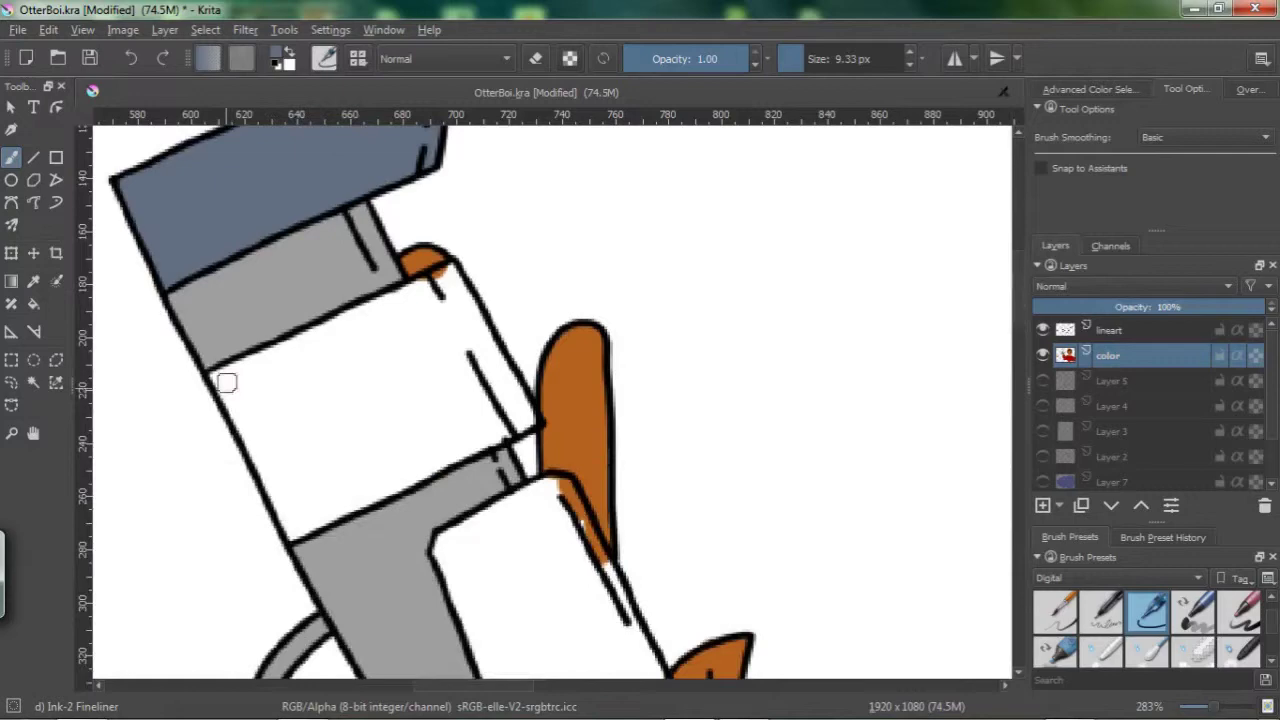
{"action": "mouse_move", "coordinate": [215, 375]}
{"action": "left_mouse_down"}
{"action": "mouse_move", "coordinate": [300, 530]}
{"action": "mouse_move", "coordinate": [535, 415]}
{"action": "mouse_move", "coordinate": [460, 300]}
{"action": "mouse_move", "coordinate": [230, 370]}
{"action": "left_mouse_up"}
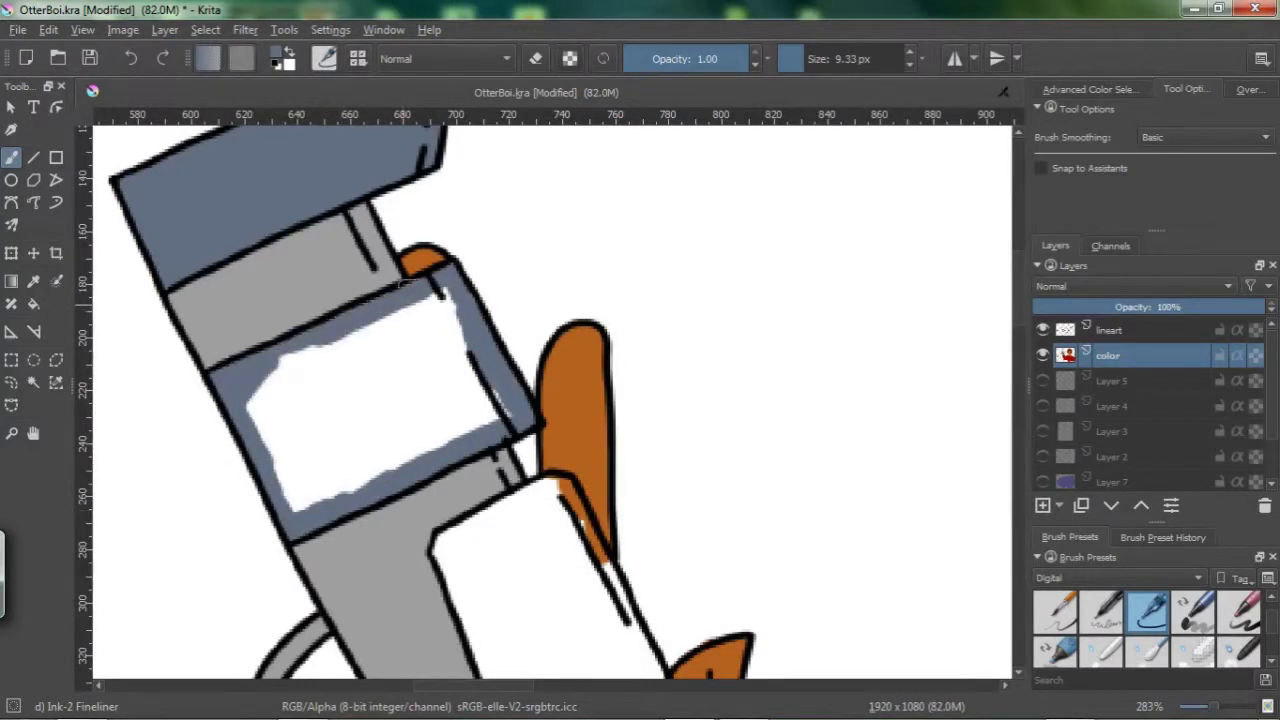
{"action": "key", "text": "space"}
{"action": "mouse_move", "coordinate": [500, 500]}
{"action": "left_mouse_down"}
{"action": "mouse_move", "coordinate": [500, 150]}
{"action": "mouse_move", "coordinate": [615, 255]}
{"action": "left_mouse_up"}
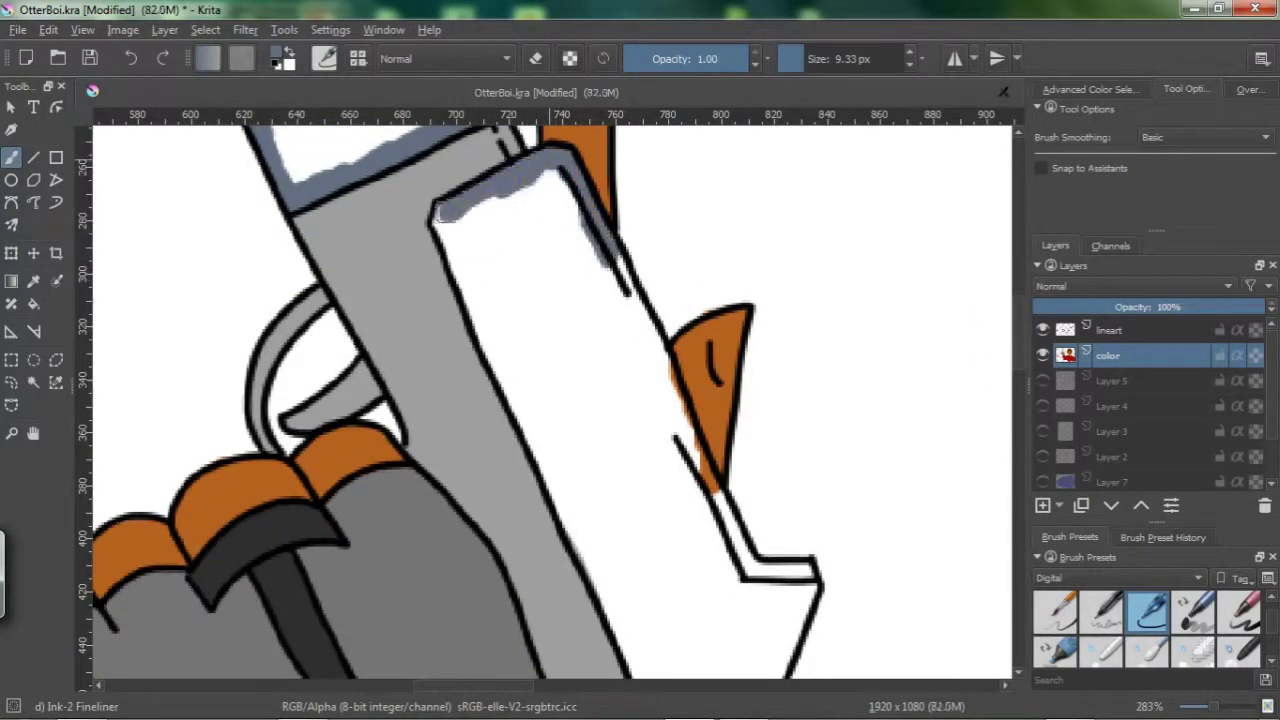
{"action": "left_click_drag", "start_coordinate": [440, 210], "coordinate": [615, 600]}
{"action": "left_click_drag", "start_coordinate": [610, 270], "coordinate": [800, 570]}
{"action": "left_click_drag", "start_coordinate": [500, 500], "coordinate": [500, 330]}
{"action": "left_click_drag", "start_coordinate": [500, 140], "coordinate": [630, 470]}
{"action": "mouse_move", "coordinate": [790, 490]}
{"action": "left_mouse_down"}
{"action": "mouse_move", "coordinate": [675, 625]}
{"action": "mouse_move", "coordinate": [720, 500]}
{"action": "mouse_move", "coordinate": [700, 400]}
{"action": "left_mouse_up"}
Step: Fill the large gun panel grey-blue with a bigger brush, covering the light patch
{"action": "key", "text": "bracketright"}
{"action": "left_click_drag", "start_coordinate": [650, 480], "coordinate": [628, 195]}
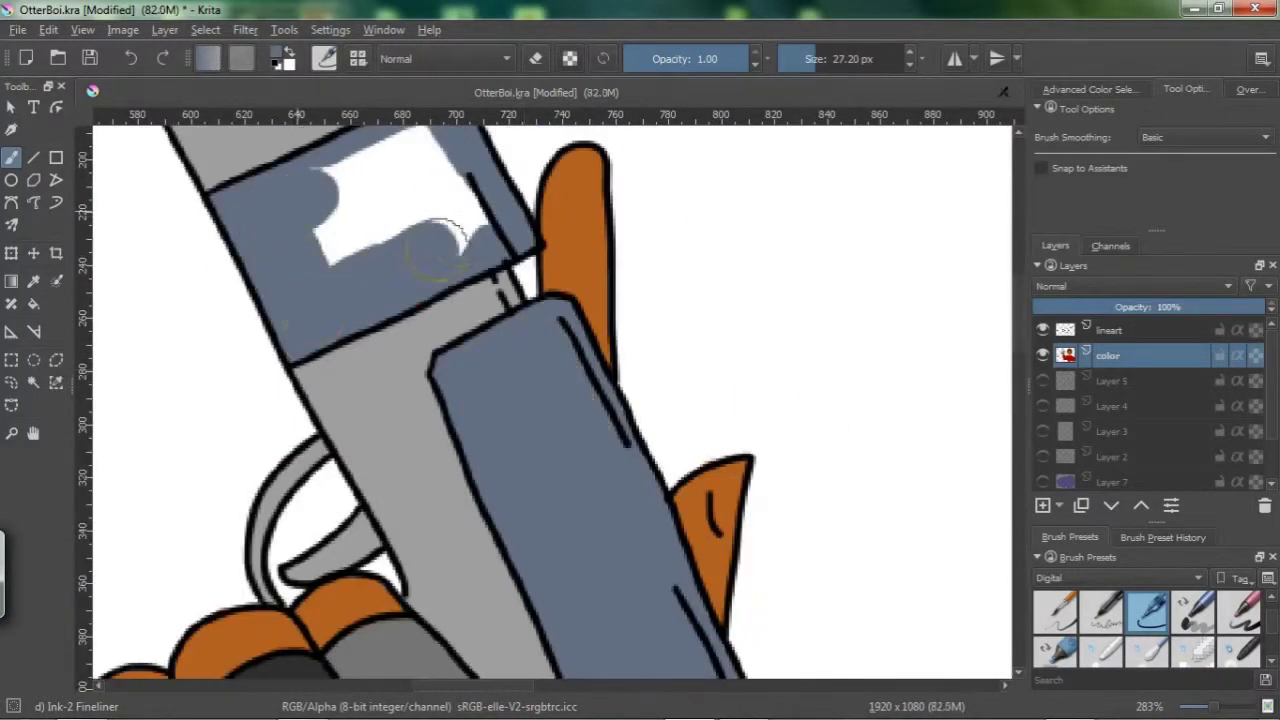
{"action": "left_click_drag", "start_coordinate": [300, 200], "coordinate": [440, 180]}
{"action": "right_click", "coordinate": [620, 425]}
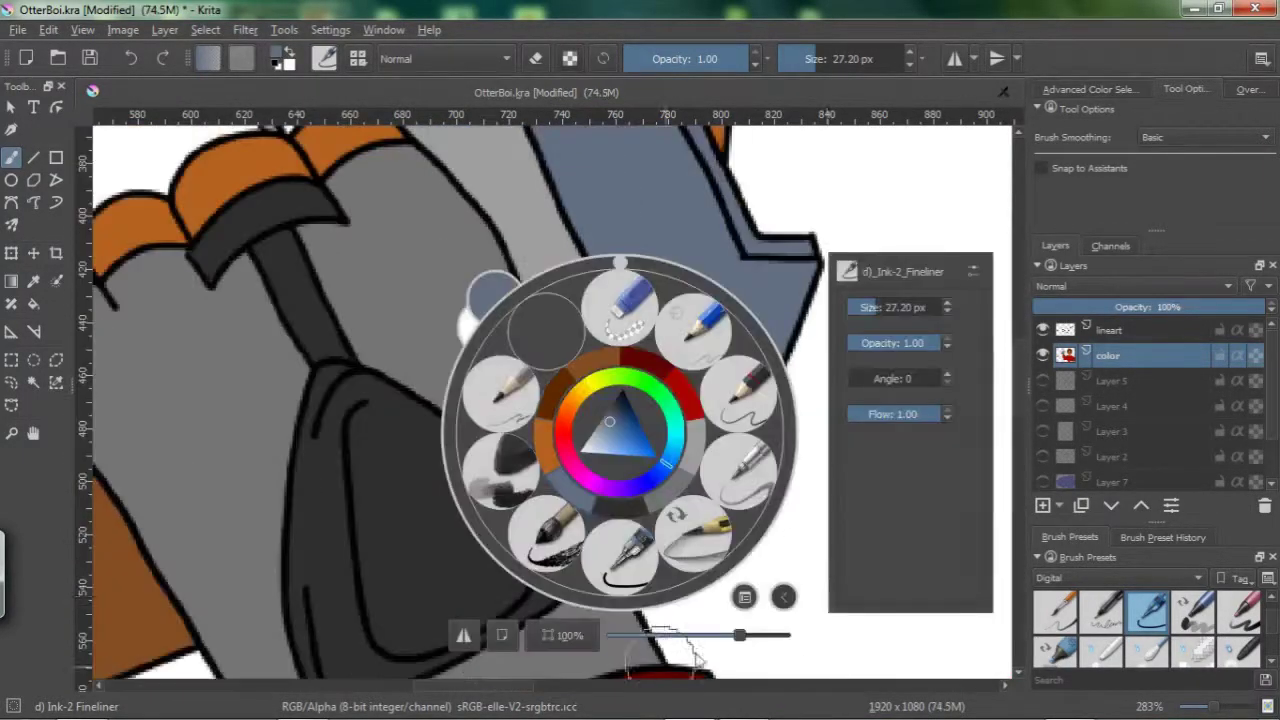
Step: Save the drawing, then scribble a note across the top and delete its layer
{"action": "key", "text": "ctrl+s"}
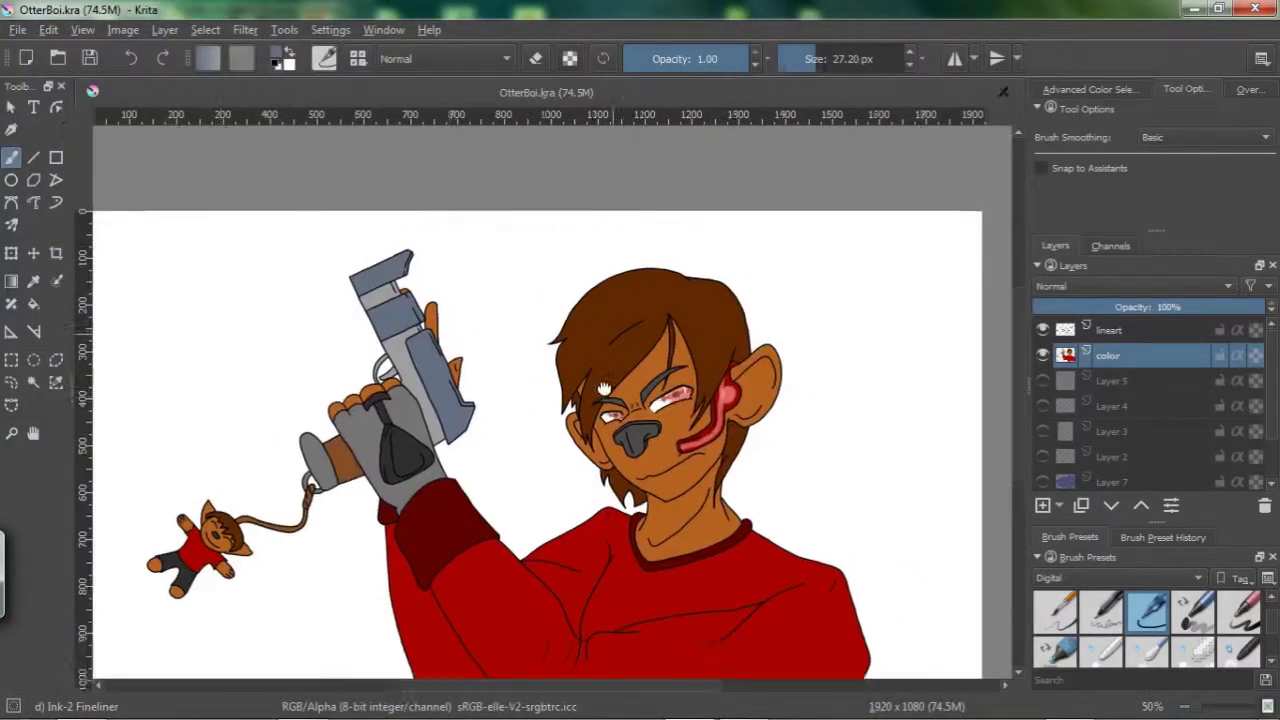
{"action": "left_click_drag", "start_coordinate": [470, 235], "coordinate": [620, 300]}
{"action": "left_click_drag", "start_coordinate": [630, 240], "coordinate": [960, 300]}
{"action": "mouse_move", "coordinate": [540, 350]}
{"action": "left_mouse_down"}
{"action": "mouse_move", "coordinate": [884, 348]}
{"action": "mouse_move", "coordinate": [960, 380]}
{"action": "left_mouse_up"}
{"action": "left_click_drag", "start_coordinate": [750, 420], "coordinate": [910, 470]}
{"action": "left_click_drag", "start_coordinate": [840, 520], "coordinate": [915, 600]}
{"action": "right_click", "coordinate": [1115, 355]}
{"action": "left_click", "coordinate": [1053, 165]}
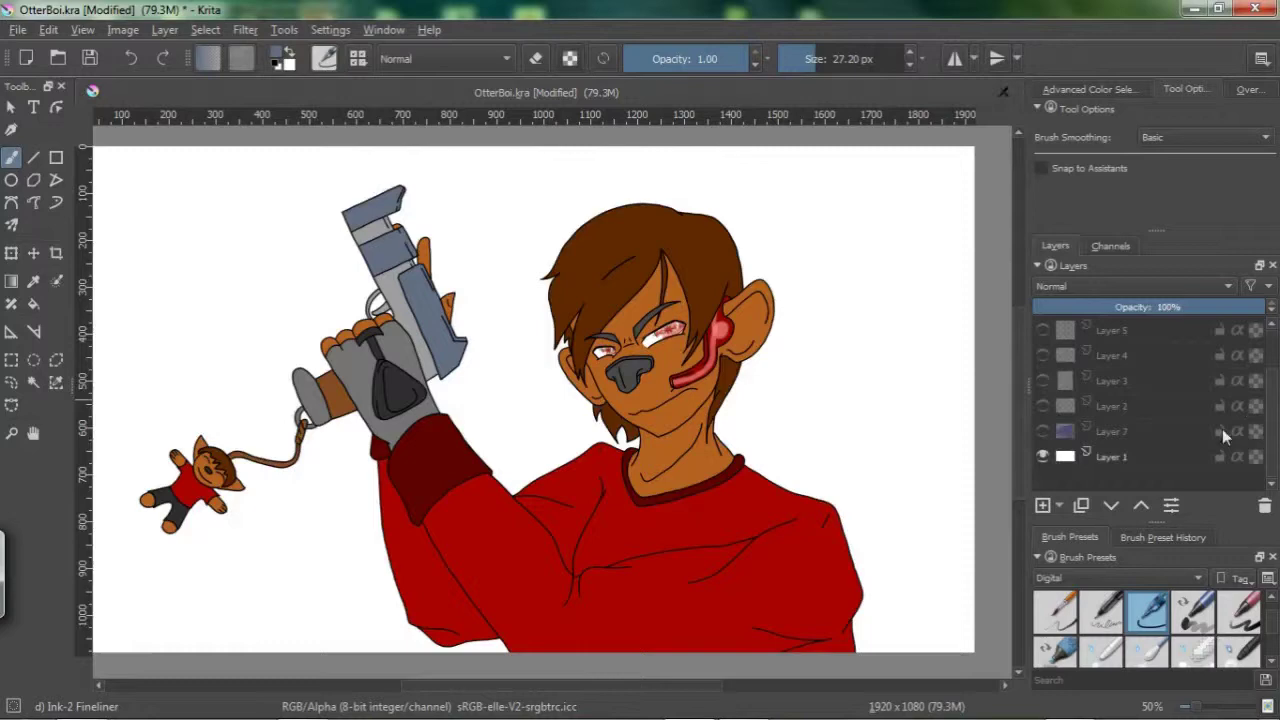
Step: Fill the background lavender and draw a vertical dark-blue line on a new layer
{"action": "left_click", "coordinate": [1043, 431]}
{"action": "key", "text": "shift+BackSpace"}
{"action": "key", "text": "ctrl+u"}
{"action": "left_click", "coordinate": [1042, 505]}
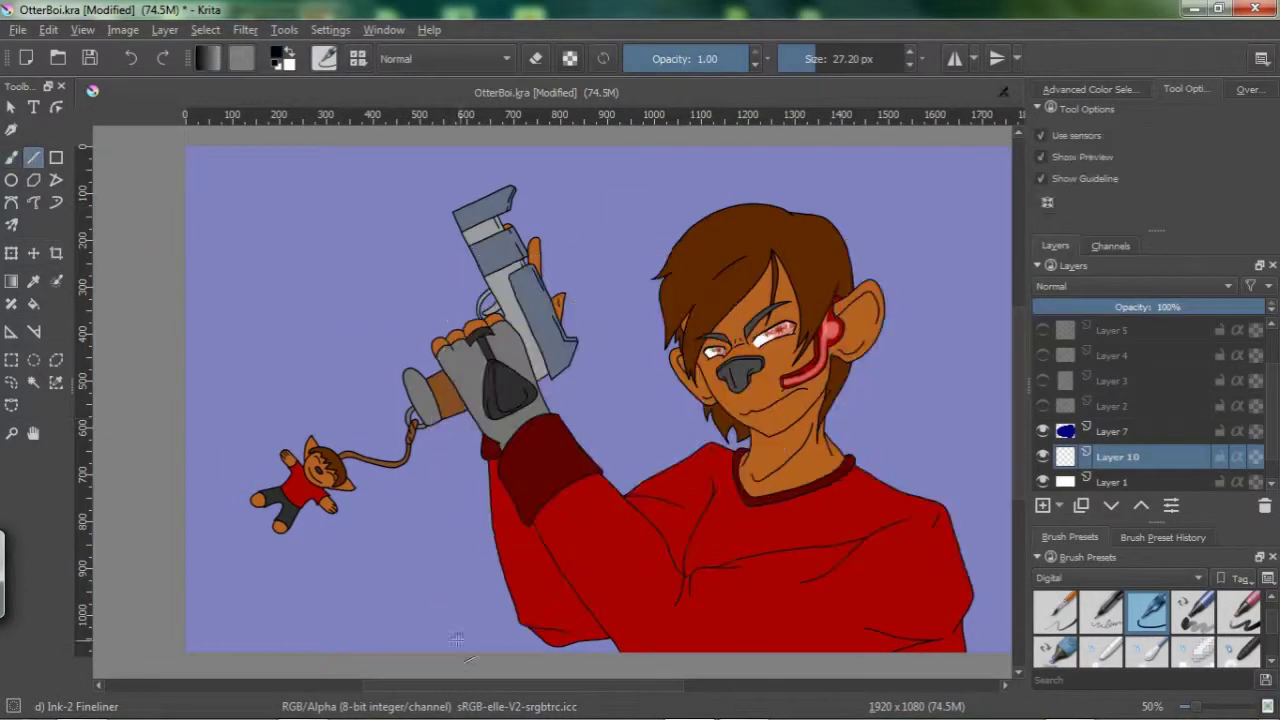
{"action": "mouse_move", "coordinate": [490, 325]}
{"action": "left_mouse_down"}
{"action": "mouse_move", "coordinate": [490, 650]}
{"action": "mouse_move", "coordinate": [498, 150]}
{"action": "left_mouse_up"}
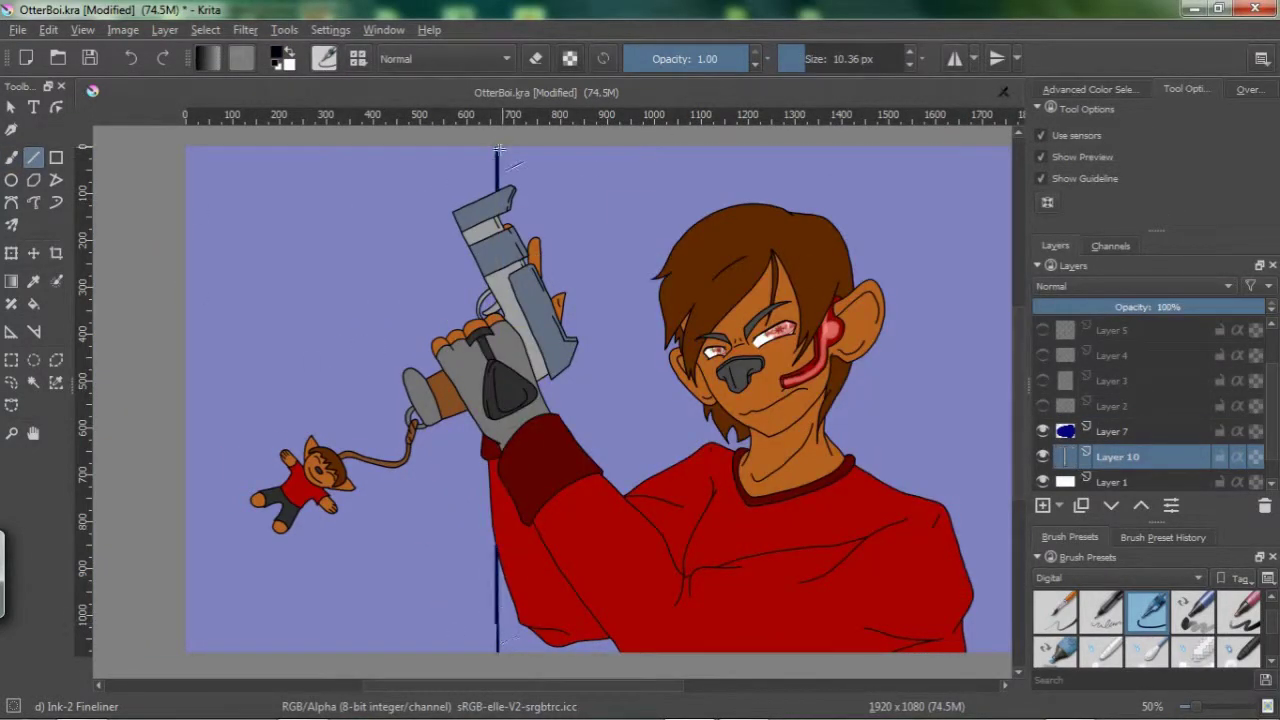
Step: Undo the stray bracket stroke and add a new room layer with a large freehand brush
{"action": "key", "text": "ctrl+z"}
{"action": "left_click_drag", "start_coordinate": [860, 58], "coordinate": [800, 58]}
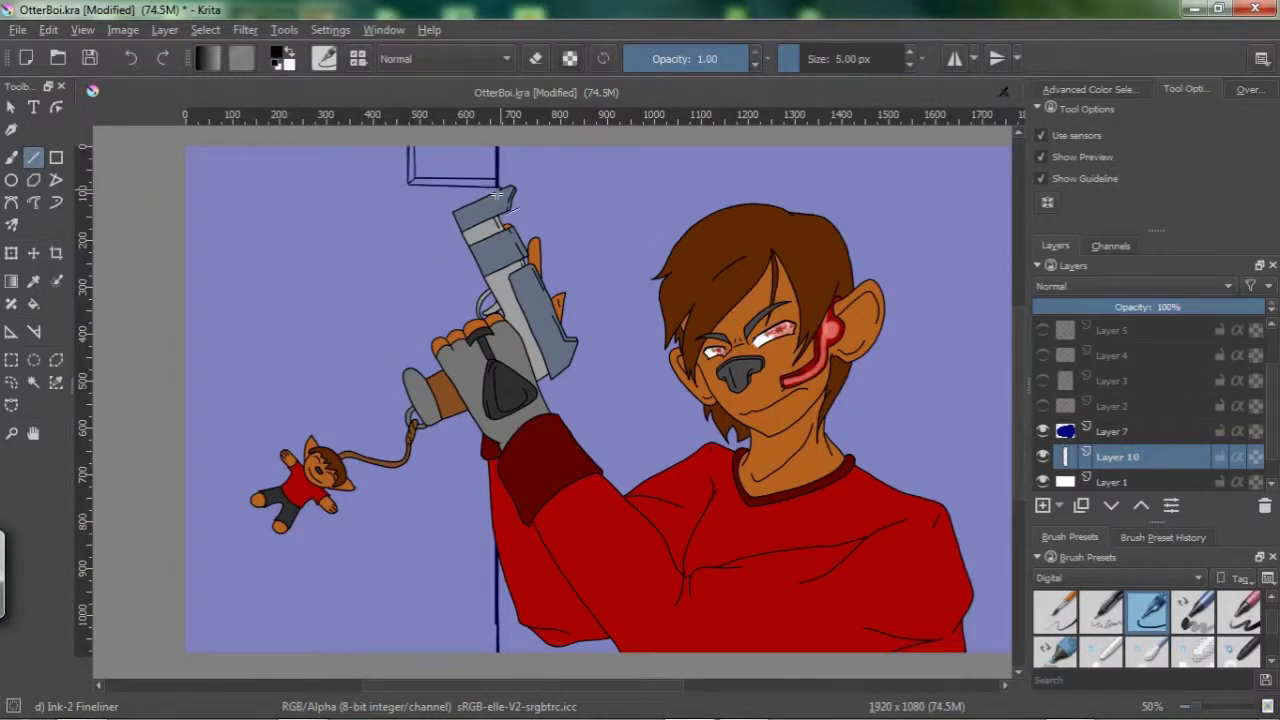
{"action": "left_click", "coordinate": [1042, 505]}
{"action": "key", "text": "b"}
{"action": "left_click_drag", "start_coordinate": [800, 58], "coordinate": [876, 58]}
Step: Hide the lavender background and colour layers, then paint the right-side room grey
{"action": "left_click_drag", "start_coordinate": [540, 190], "coordinate": [620, 220]}
{"action": "left_click", "coordinate": [1043, 406]}
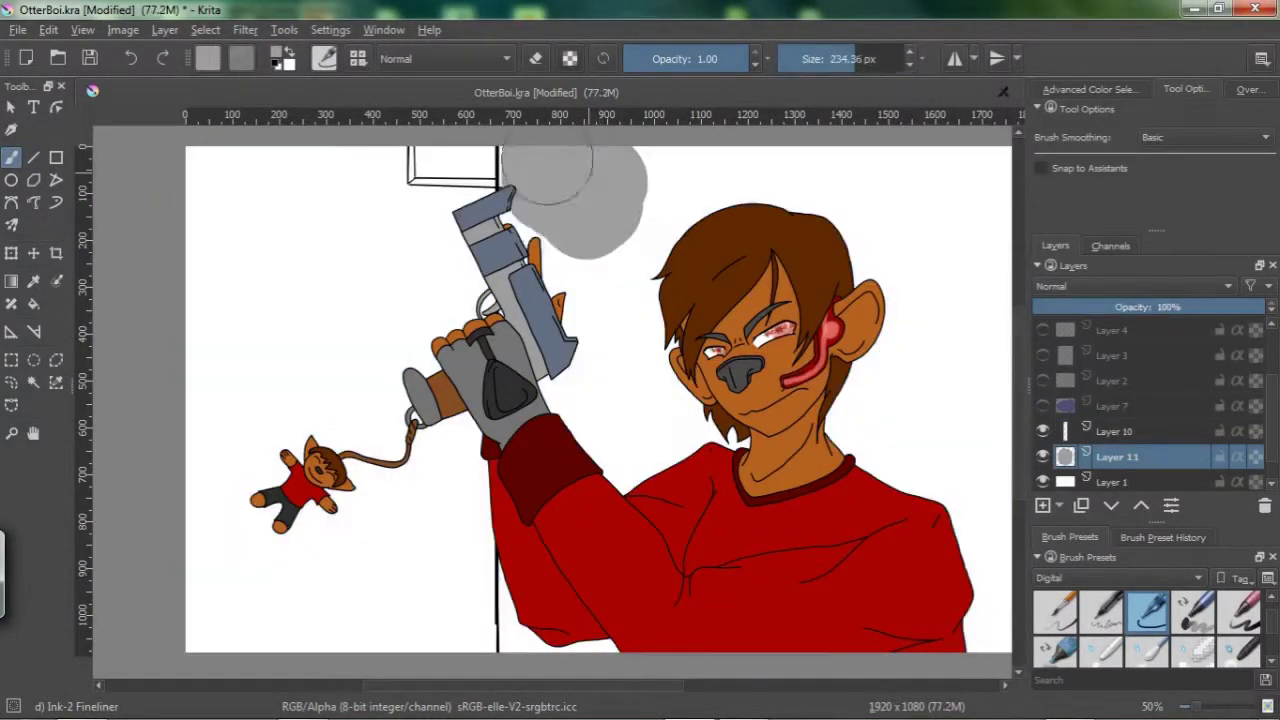
{"action": "left_click", "coordinate": [1043, 431]}
{"action": "mouse_move", "coordinate": [550, 250]}
{"action": "left_mouse_down"}
{"action": "mouse_move", "coordinate": [545, 640]}
{"action": "mouse_move", "coordinate": [955, 585]}
{"action": "mouse_move", "coordinate": [800, 350]}
{"action": "mouse_move", "coordinate": [650, 350]}
{"action": "left_mouse_up"}
Step: Paint the left half of the background dark grey to form the wall
{"action": "right_click", "coordinate": [350, 430]}
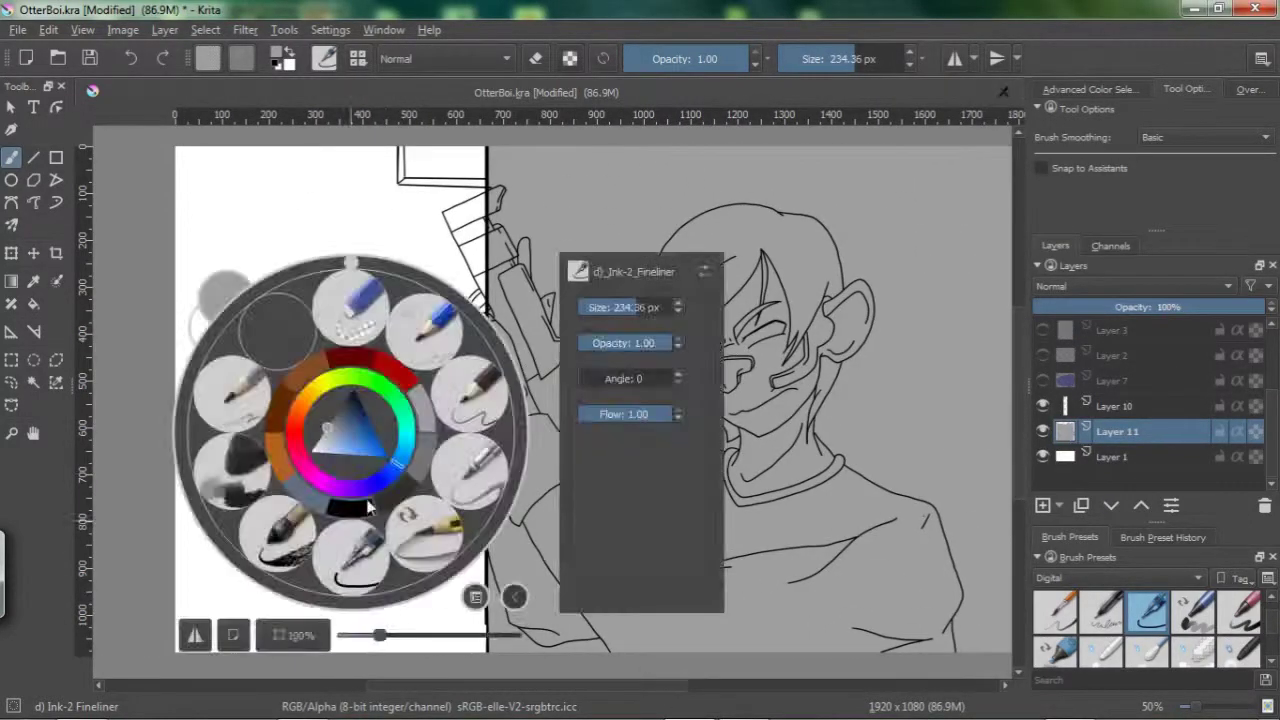
{"action": "left_click", "coordinate": [368, 505]}
{"action": "left_click_drag", "start_coordinate": [200, 180], "coordinate": [460, 200]}
{"action": "left_click_drag", "start_coordinate": [250, 250], "coordinate": [300, 620]}
{"action": "mouse_move", "coordinate": [420, 620]}
{"action": "left_mouse_down"}
{"action": "mouse_move", "coordinate": [430, 400]}
{"action": "mouse_move", "coordinate": [370, 430]}
{"action": "left_mouse_up"}
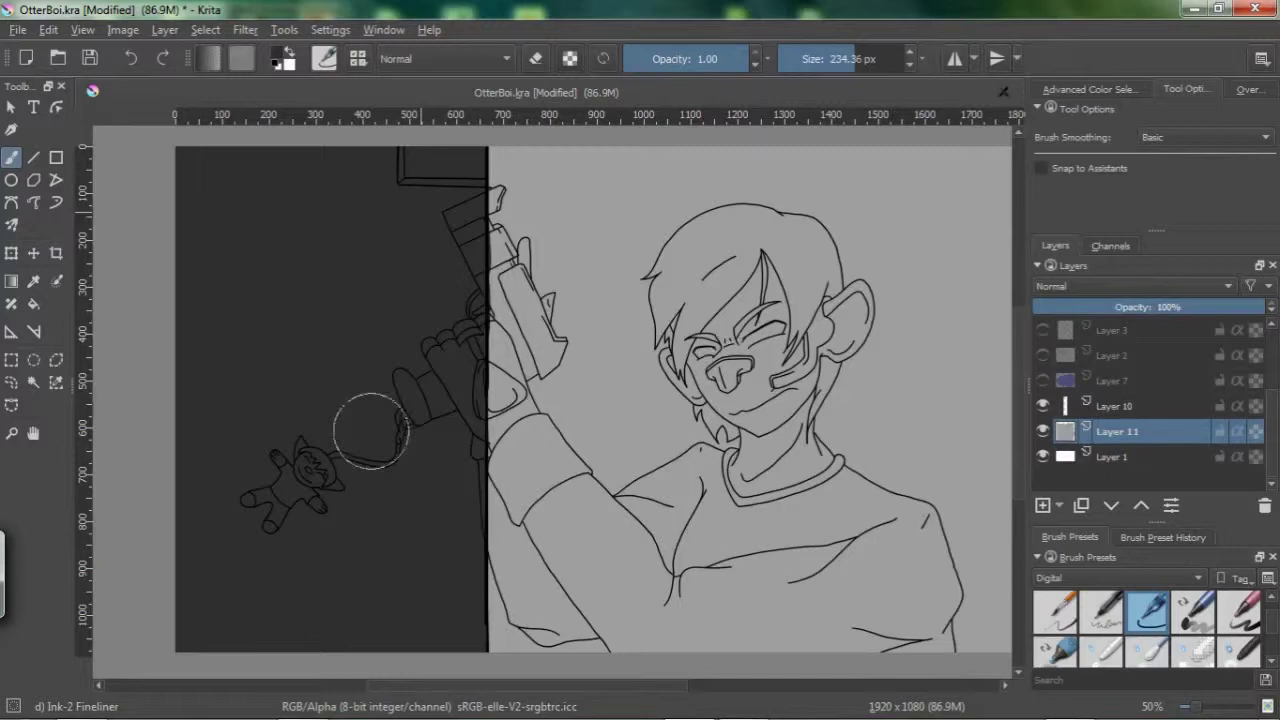
{"action": "mouse_move", "coordinate": [320, 470]}
{"action": "left_mouse_down"}
{"action": "mouse_move", "coordinate": [410, 420]}
{"action": "mouse_move", "coordinate": [480, 330]}
{"action": "left_mouse_up"}
Step: Make the blue tint layer visible again and adjust it
{"action": "left_click", "coordinate": [1043, 380]}
{"action": "left_click", "coordinate": [1115, 380]}
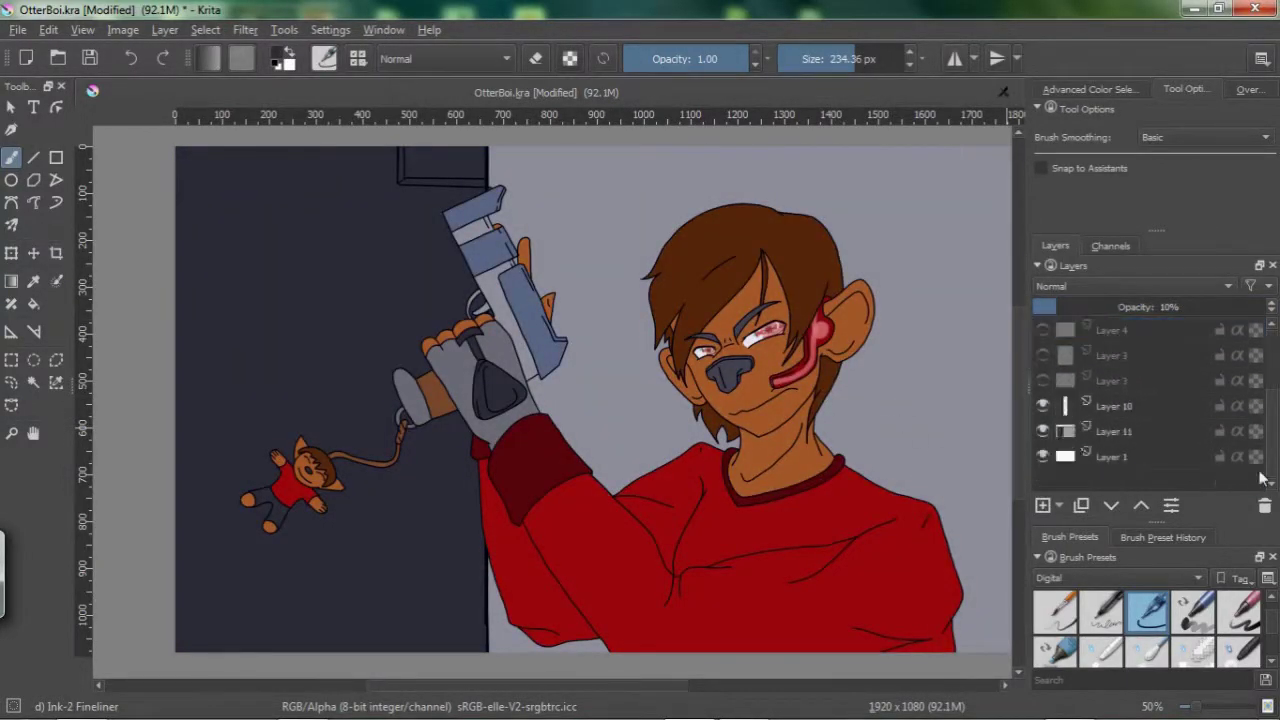
{"action": "right_click", "coordinate": [480, 166]}
{"action": "scroll", "coordinate": [430, 197], "scroll_direction": "up", "scroll_amount": 5}
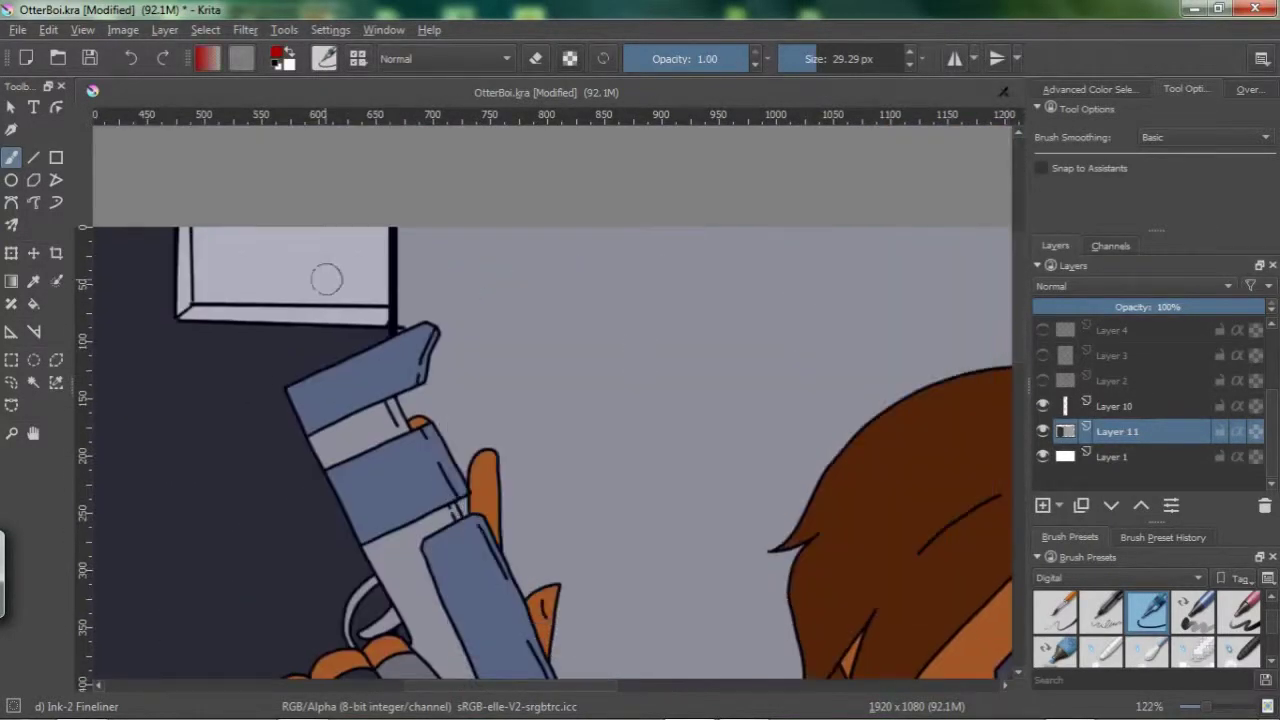
Step: Letter 'Atriu' on the sign in red, with thin dark-red highlights on the t and r
{"action": "right_click", "coordinate": [326, 279]}
{"action": "mouse_move", "coordinate": [232, 232]}
{"action": "left_mouse_down"}
{"action": "mouse_move", "coordinate": [212, 285]}
{"action": "mouse_move", "coordinate": [252, 285]}
{"action": "left_mouse_up"}
{"action": "left_click_drag", "start_coordinate": [218, 262], "coordinate": [245, 262]}
{"action": "mouse_move", "coordinate": [268, 235]}
{"action": "left_mouse_down"}
{"action": "mouse_move", "coordinate": [268, 285]}
{"action": "mouse_move", "coordinate": [395, 285]}
{"action": "left_mouse_up"}
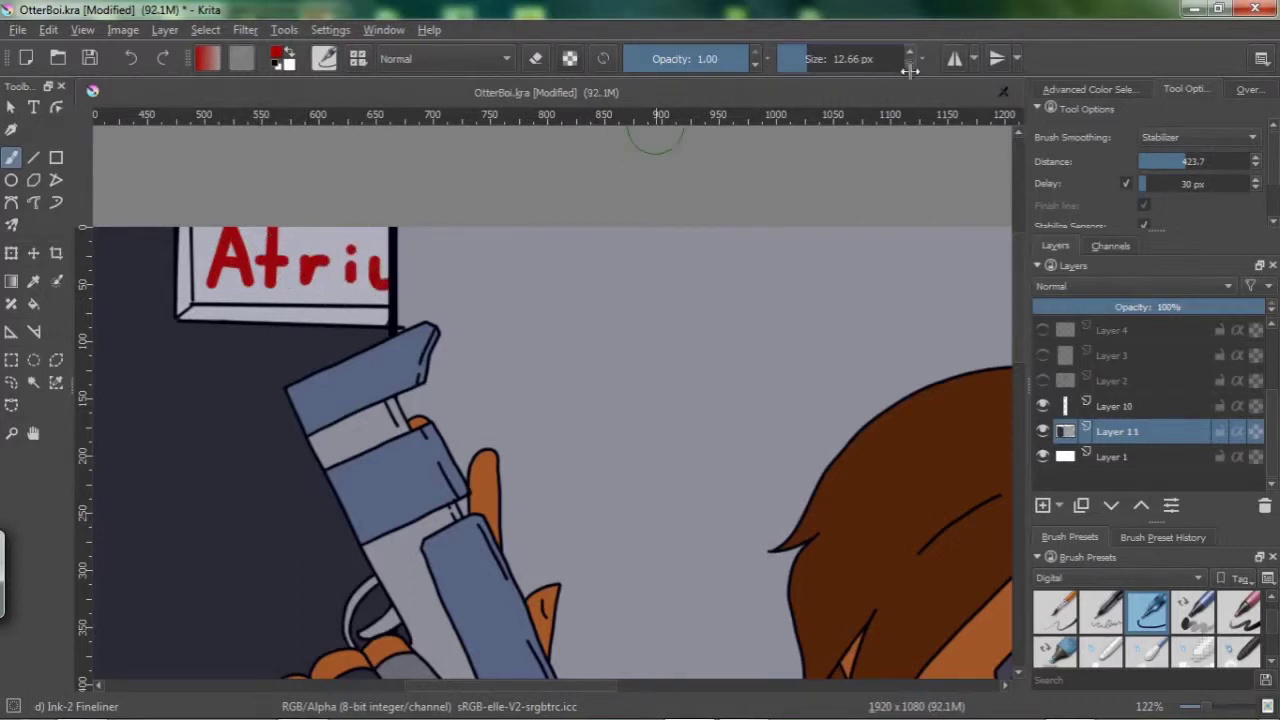
{"action": "right_click", "coordinate": [420, 320]}
{"action": "mouse_move", "coordinate": [270, 252]}
{"action": "left_mouse_down"}
{"action": "mouse_move", "coordinate": [272, 230]}
{"action": "mouse_move", "coordinate": [280, 258]}
{"action": "left_mouse_up"}
{"action": "left_click_drag", "start_coordinate": [305, 258], "coordinate": [305, 285]}
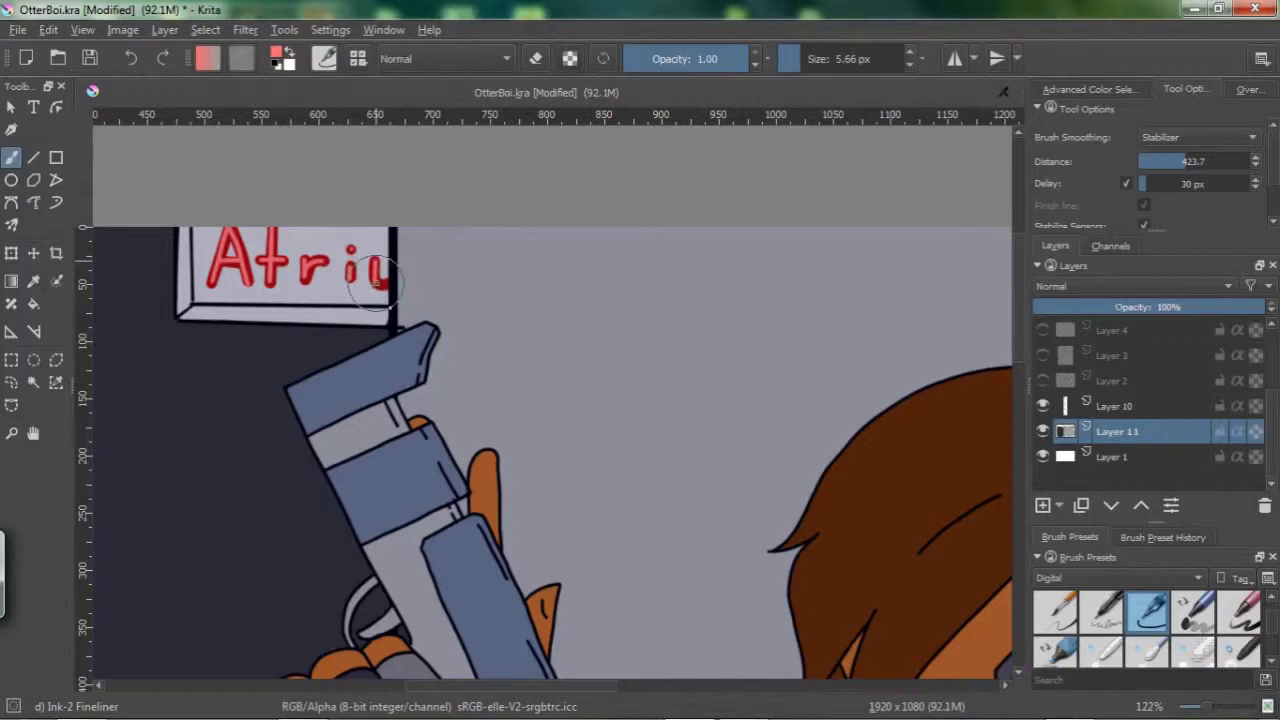
Step: Pick a light blue glow colour, add a new layer, and save the drawing
{"action": "right_click", "coordinate": [500, 430]}
{"action": "left_click", "coordinate": [471, 634]}
{"action": "right_click", "coordinate": [500, 430]}
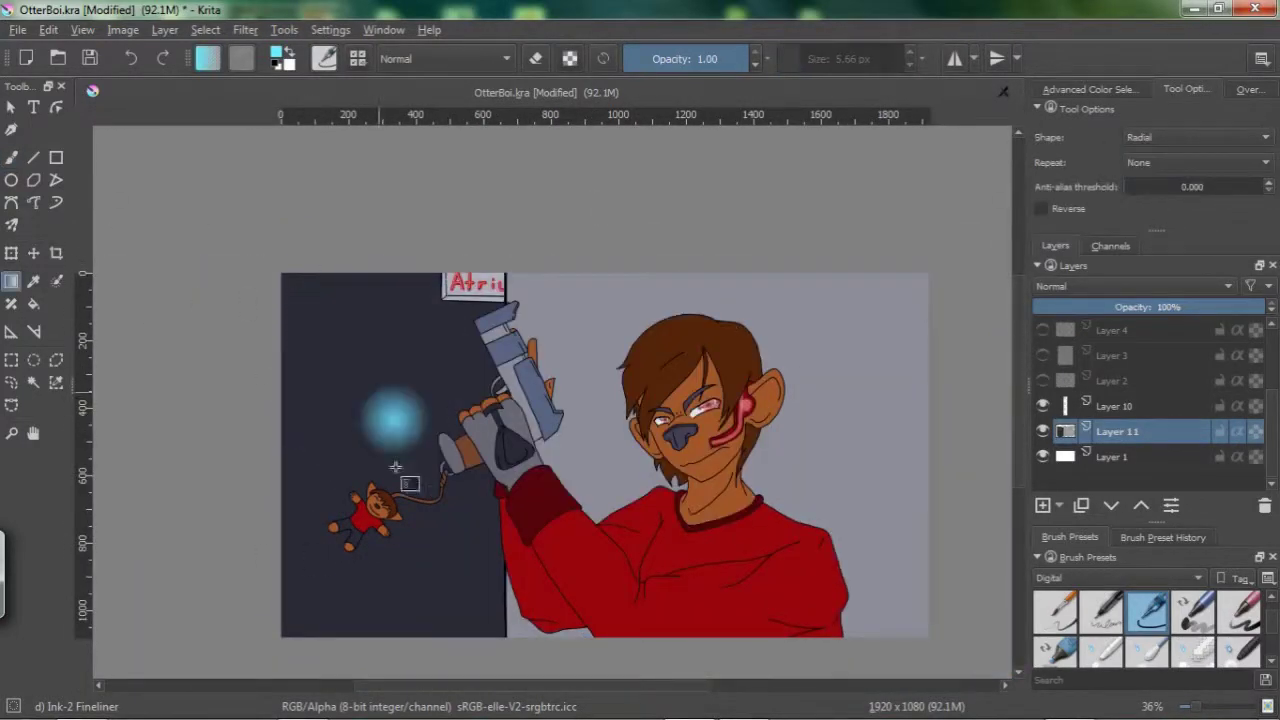
{"action": "key", "text": "Insert"}
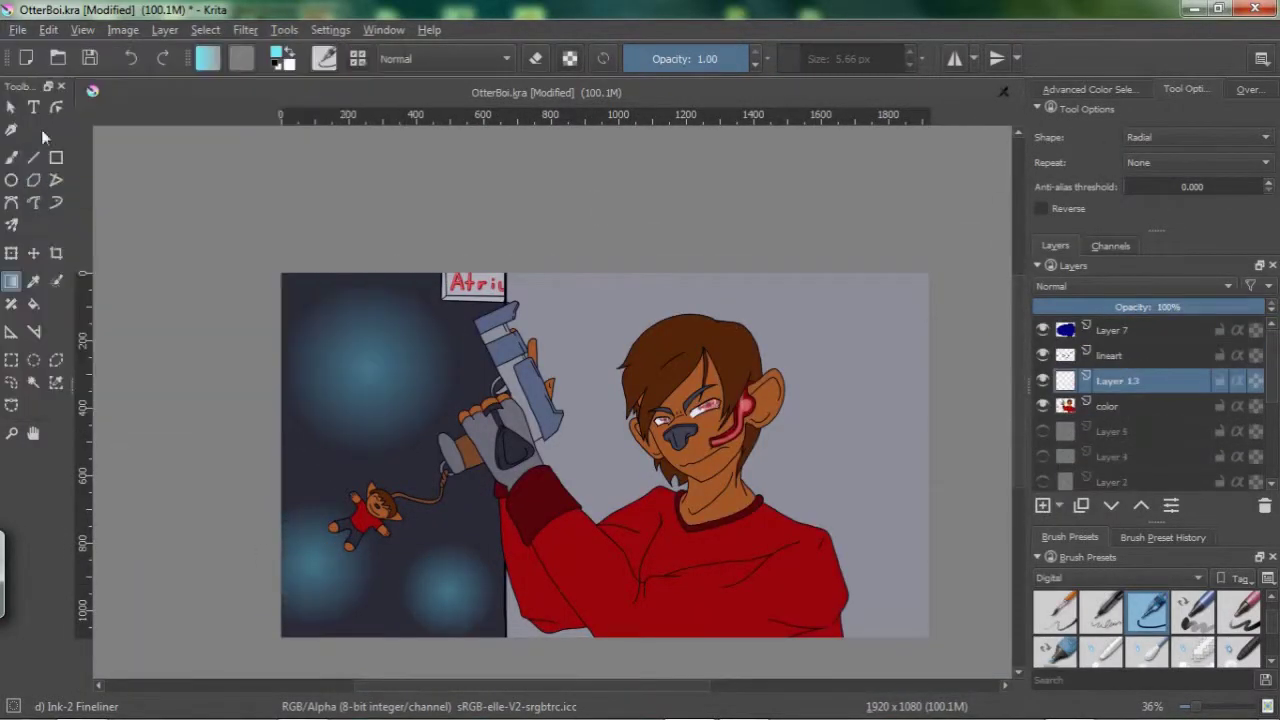
{"action": "key", "text": "ctrl+s"}
{"action": "scroll", "coordinate": [600, 430], "scroll_direction": "up", "scroll_amount": 5}
{"action": "right_click", "coordinate": [620, 430]}
Step: Lower the new layer's opacity, set Basic stroke smoothing, and choose a soft charcoal brush
{"action": "left_click", "coordinate": [700, 535]}
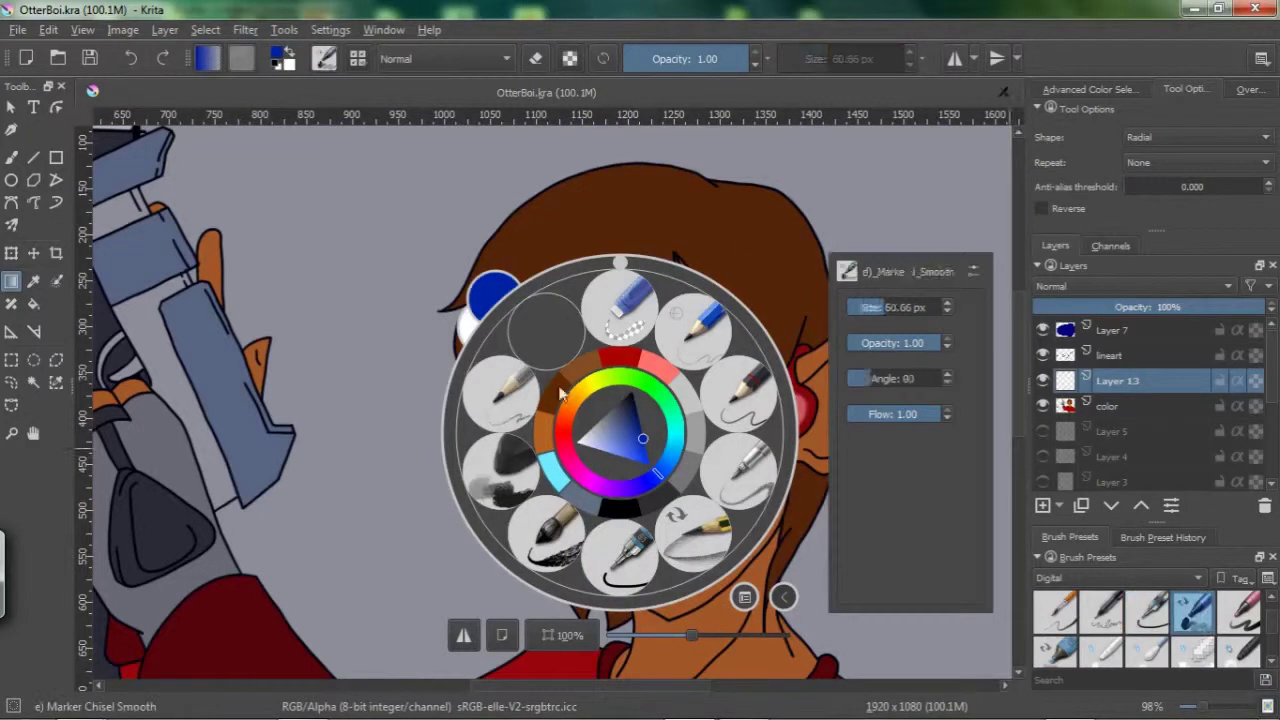
{"action": "right_click", "coordinate": [620, 430]}
{"action": "left_click", "coordinate": [1190, 137]}
{"action": "left_click", "coordinate": [1167, 118]}
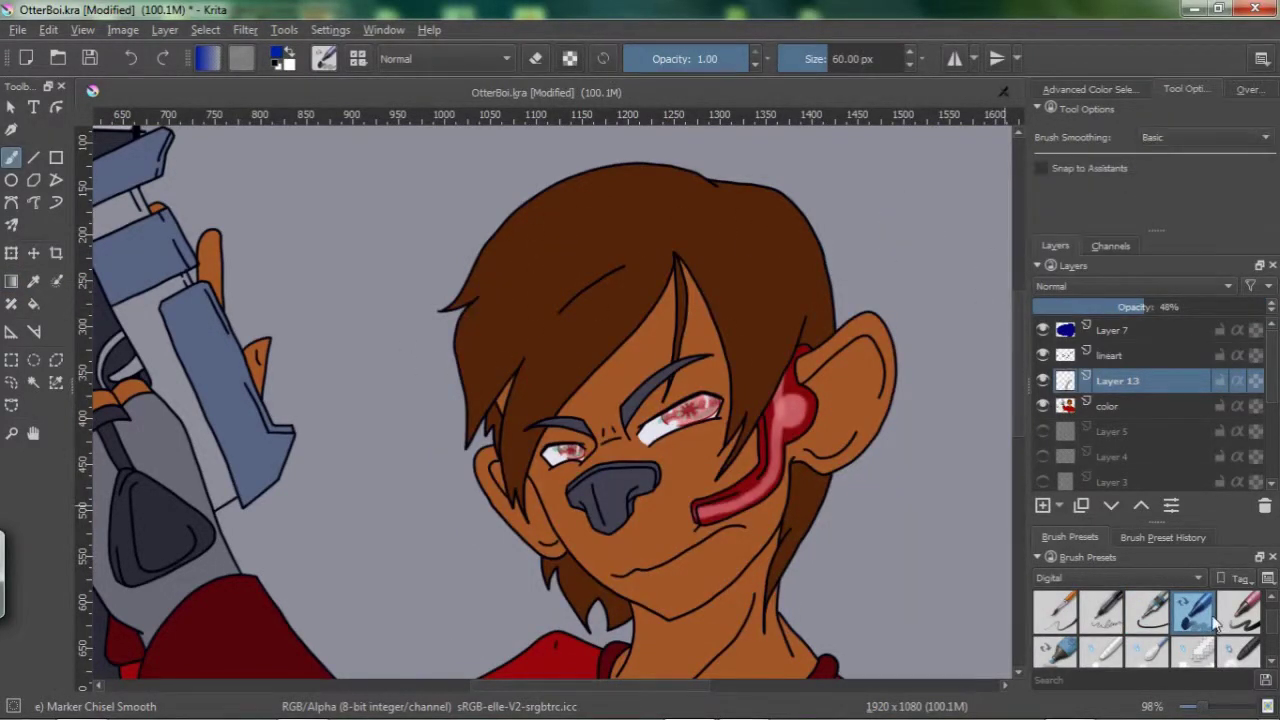
{"action": "scroll", "coordinate": [1150, 630], "scroll_direction": "down", "scroll_amount": 5}
{"action": "left_click", "coordinate": [1240, 610]}
{"action": "left_click", "coordinate": [1100, 612]}
{"action": "right_click", "coordinate": [620, 430]}
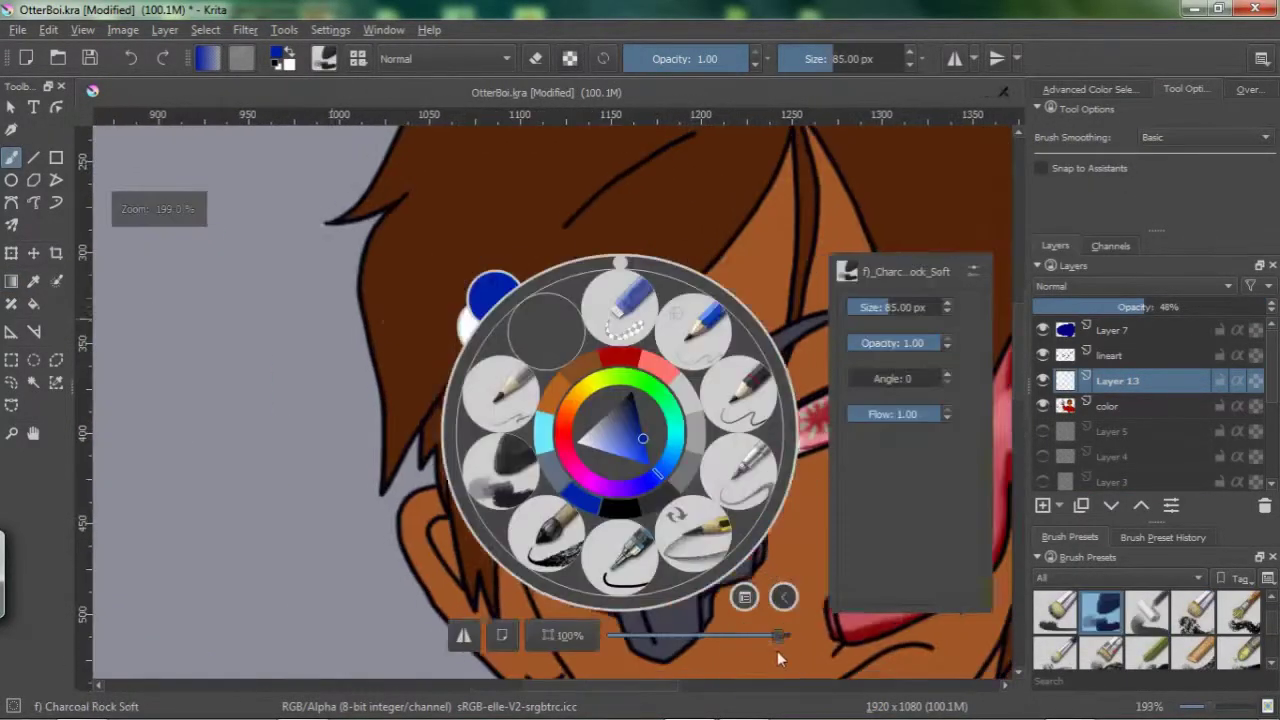
{"action": "left_click", "coordinate": [560, 520]}
{"action": "scroll", "coordinate": [500, 300], "scroll_direction": "up", "scroll_amount": 5}
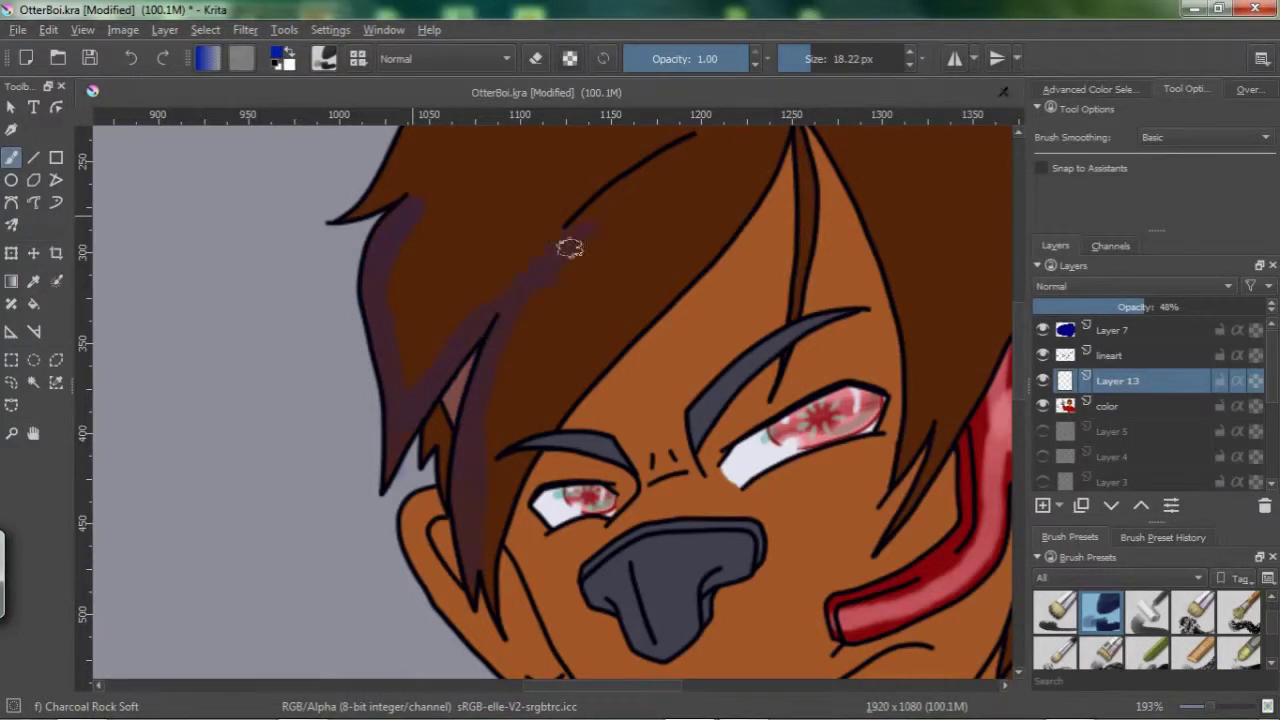
Step: Paint purple shading along the otter's cheek and jawline toward the chin
{"action": "mouse_move", "coordinate": [551, 400]}
{"action": "left_mouse_down"}
{"action": "mouse_move", "coordinate": [780, 600]}
{"action": "mouse_move", "coordinate": [960, 455]}
{"action": "left_mouse_up"}
{"action": "left_click_drag", "start_coordinate": [900, 570], "coordinate": [715, 580]}
{"action": "left_click_drag", "start_coordinate": [505, 330], "coordinate": [545, 425]}
{"action": "right_click", "coordinate": [620, 430]}
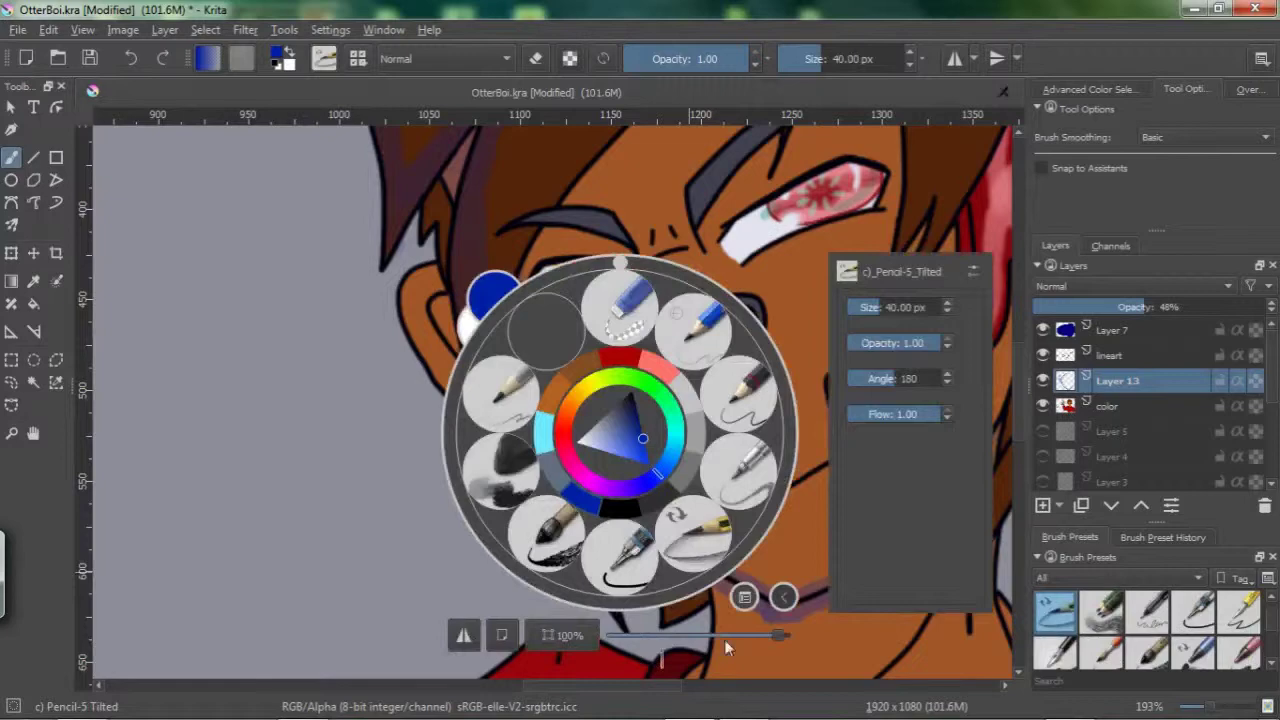
{"action": "left_click", "coordinate": [560, 520]}
{"action": "scroll", "coordinate": [600, 400], "scroll_direction": "down", "scroll_amount": 5}
Step: Shade the forehead hair with textured strokes using the grainy chalk brush
{"action": "left_click_drag", "start_coordinate": [1160, 307], "coordinate": [1120, 307]}
{"action": "left_click", "coordinate": [1195, 612]}
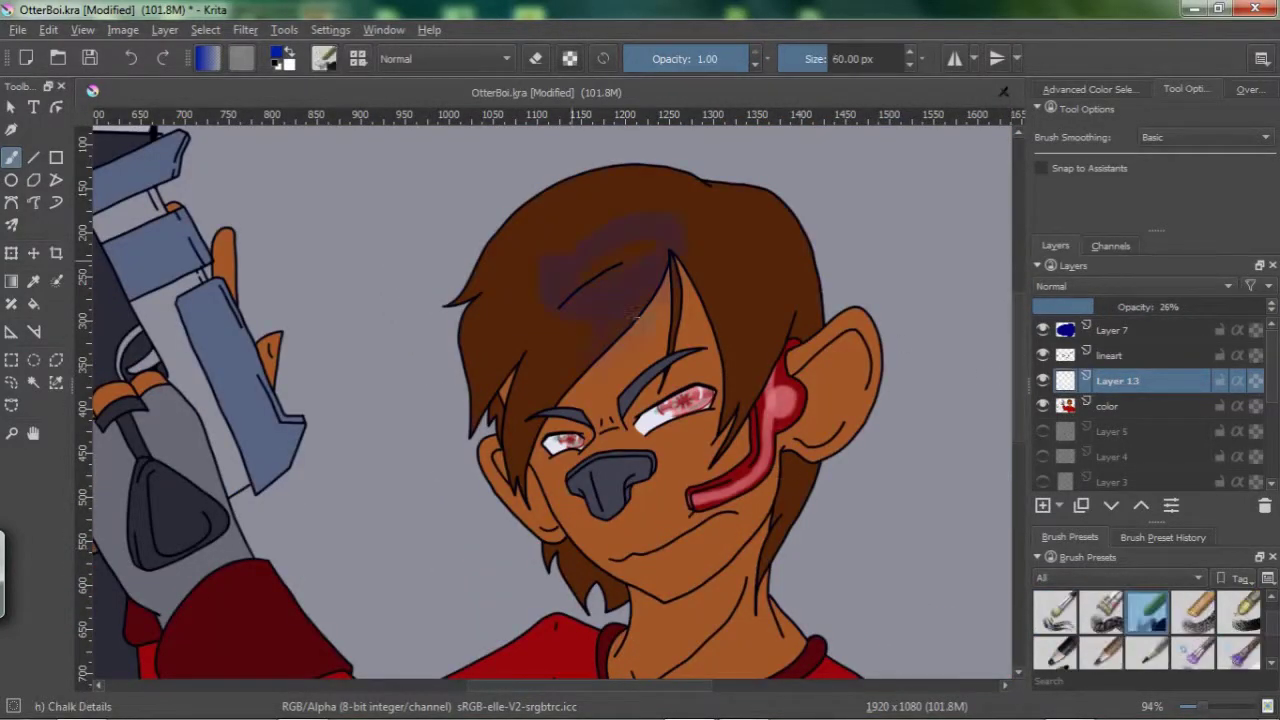
{"action": "left_click_drag", "start_coordinate": [560, 330], "coordinate": [620, 400]}
{"action": "left_click_drag", "start_coordinate": [520, 320], "coordinate": [600, 380]}
{"action": "right_click", "coordinate": [620, 430]}
{"action": "left_click_drag", "start_coordinate": [700, 635], "coordinate": [785, 635]}
{"action": "key", "text": "Escape"}
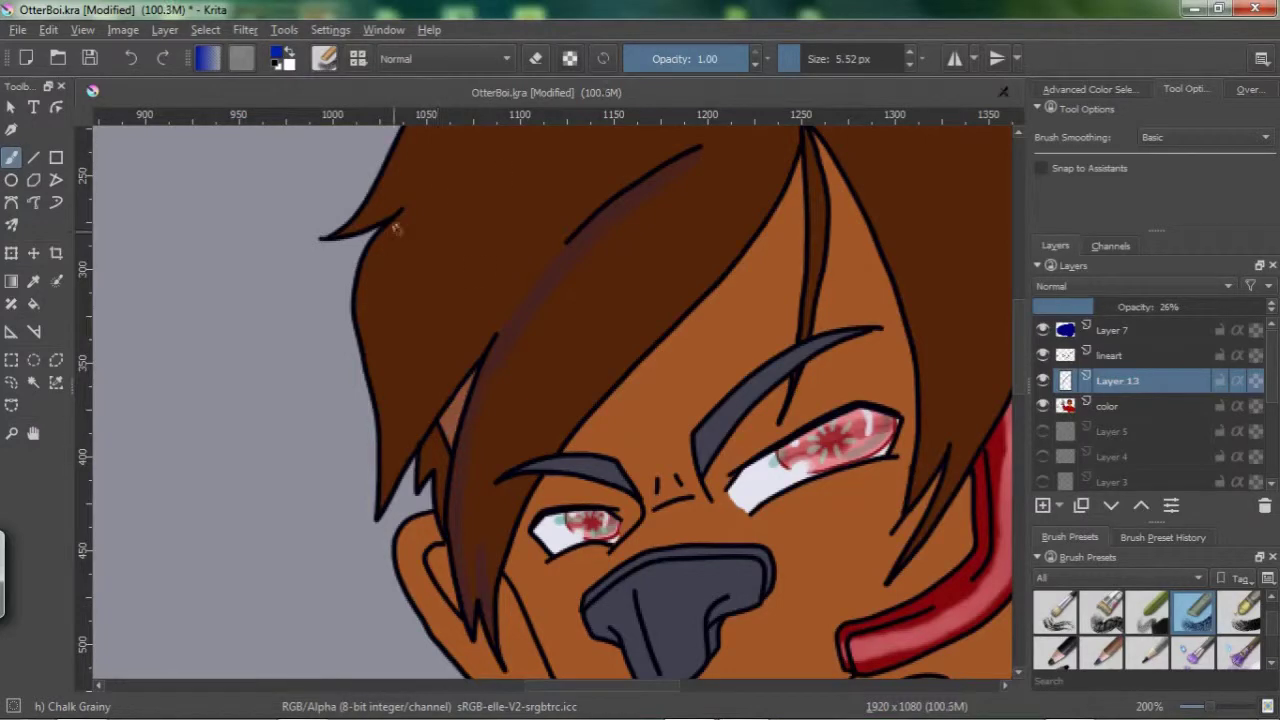
{"action": "scroll", "coordinate": [413, 447], "scroll_direction": "up", "scroll_amount": 4}
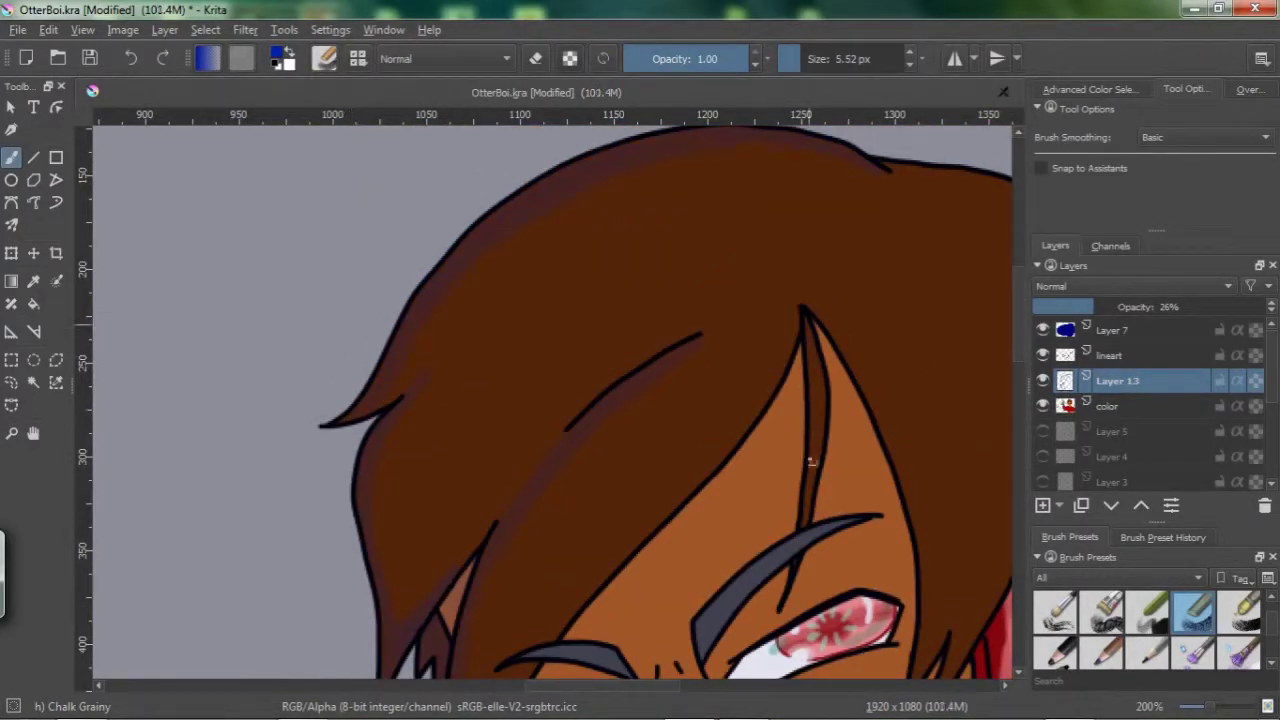
{"action": "scroll", "coordinate": [810, 460], "scroll_direction": "down", "scroll_amount": 8}
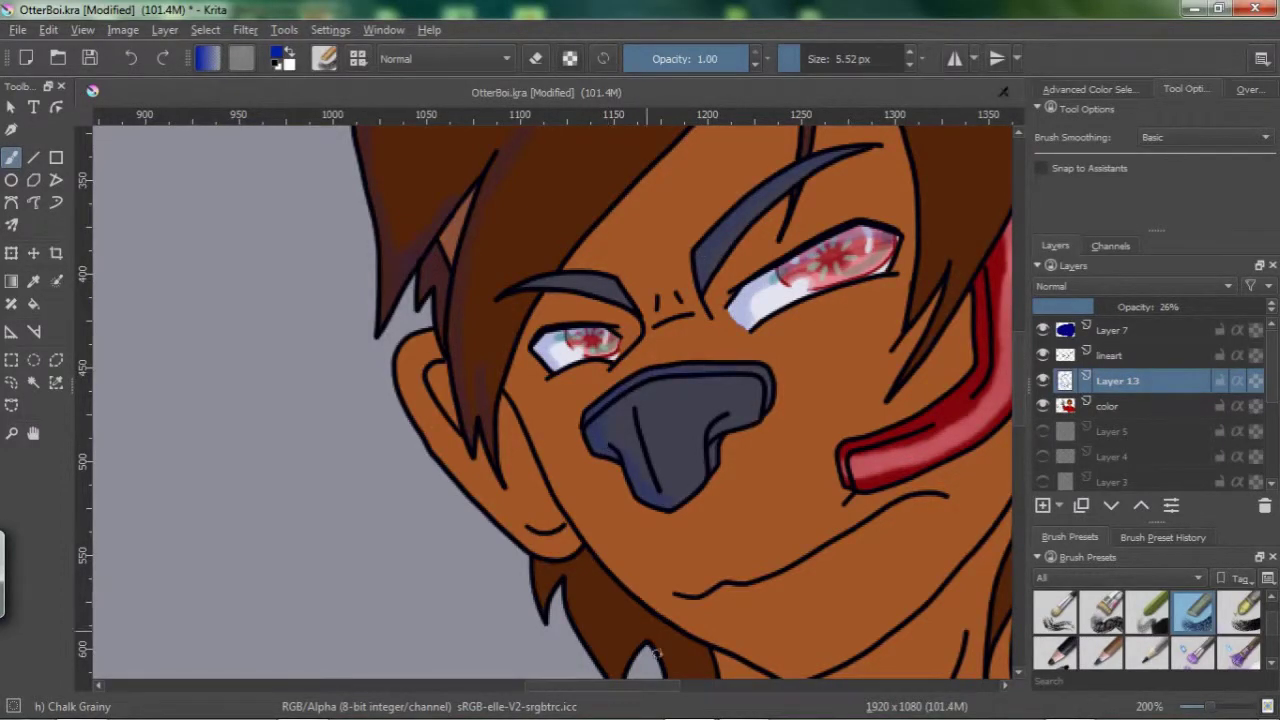
{"action": "scroll", "coordinate": [655, 650], "scroll_direction": "right", "scroll_amount": 2}
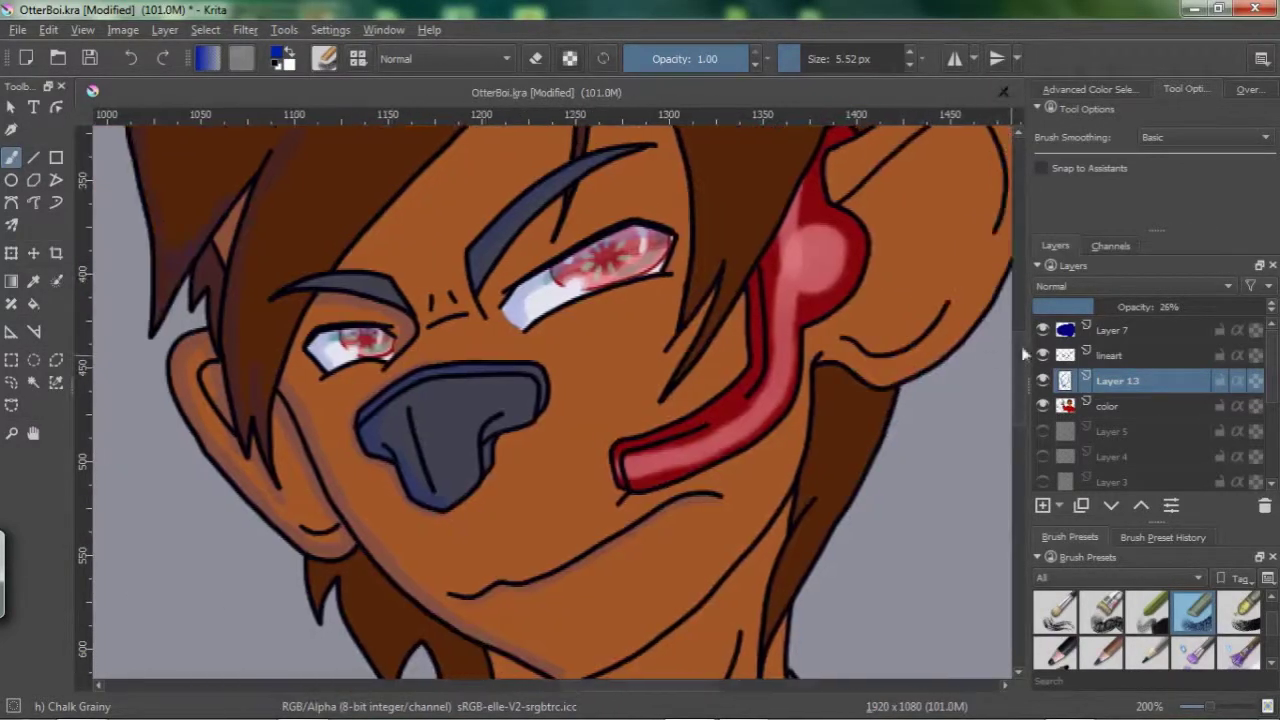
{"action": "scroll", "coordinate": [550, 400], "scroll_direction": "down", "scroll_amount": 5}
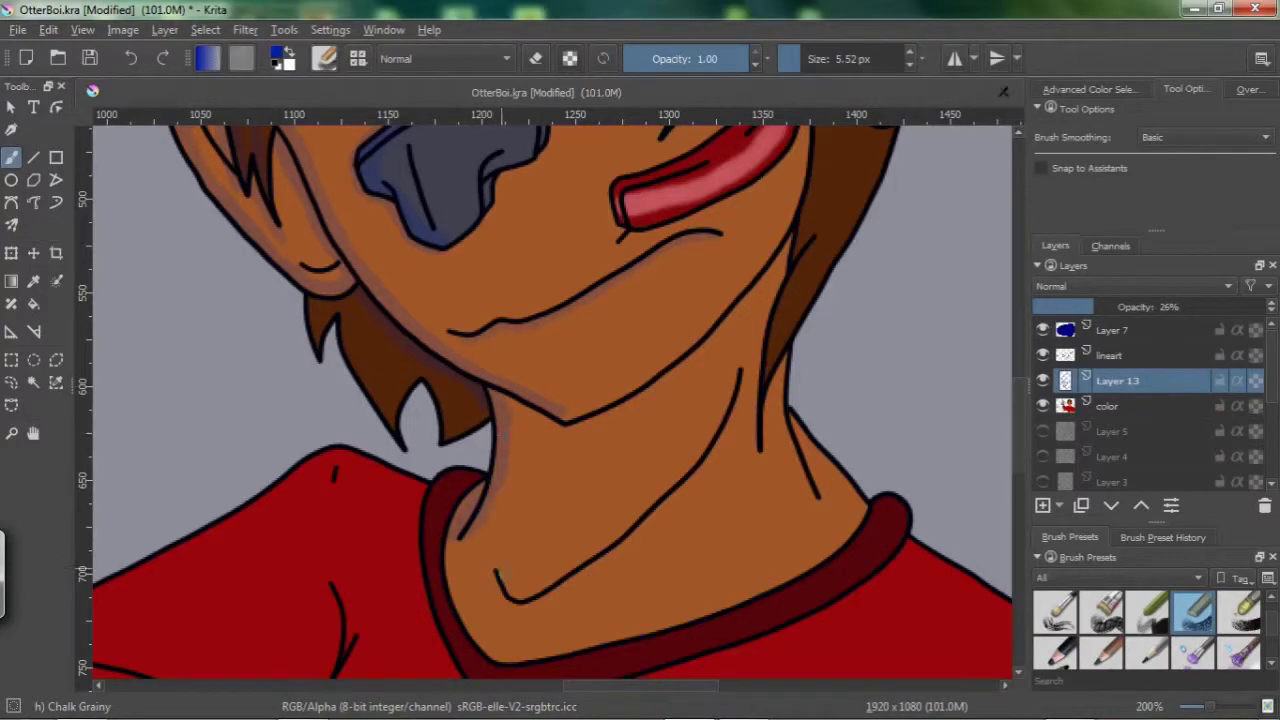
{"action": "scroll", "coordinate": [550, 400], "scroll_direction": "up", "scroll_amount": 6}
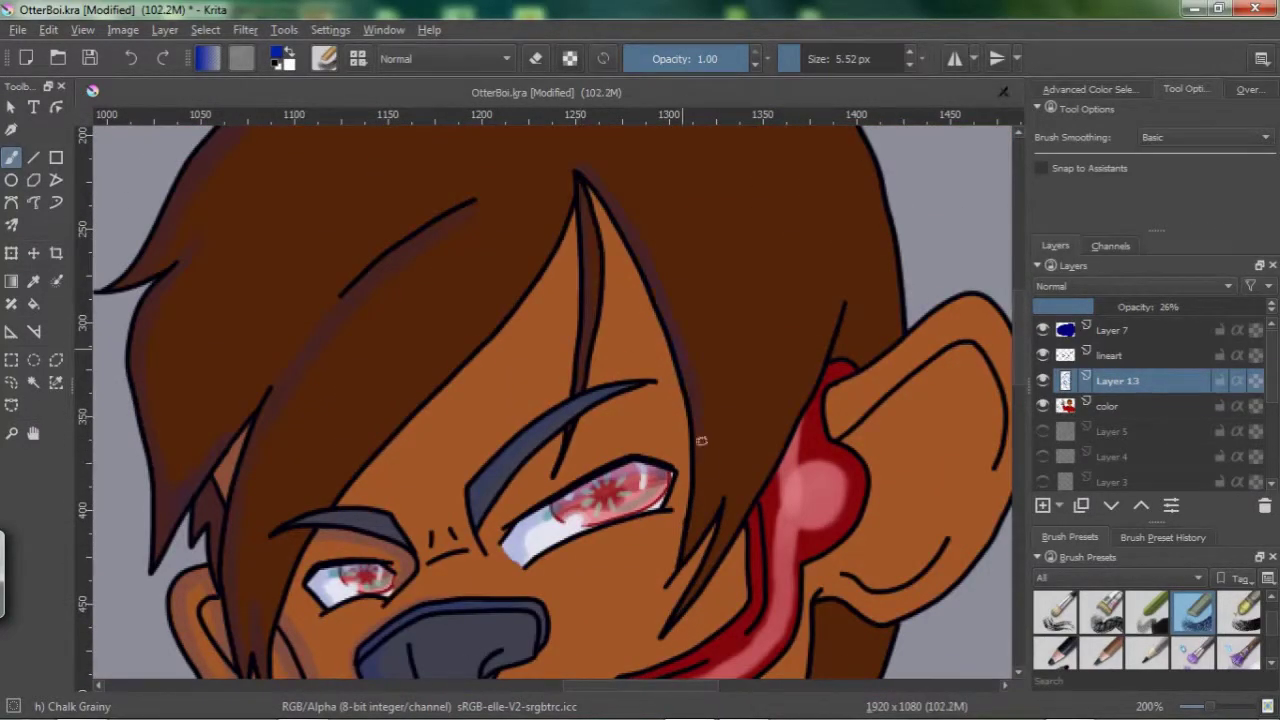
{"action": "scroll", "coordinate": [700, 580], "scroll_direction": "right", "scroll_amount": 4}
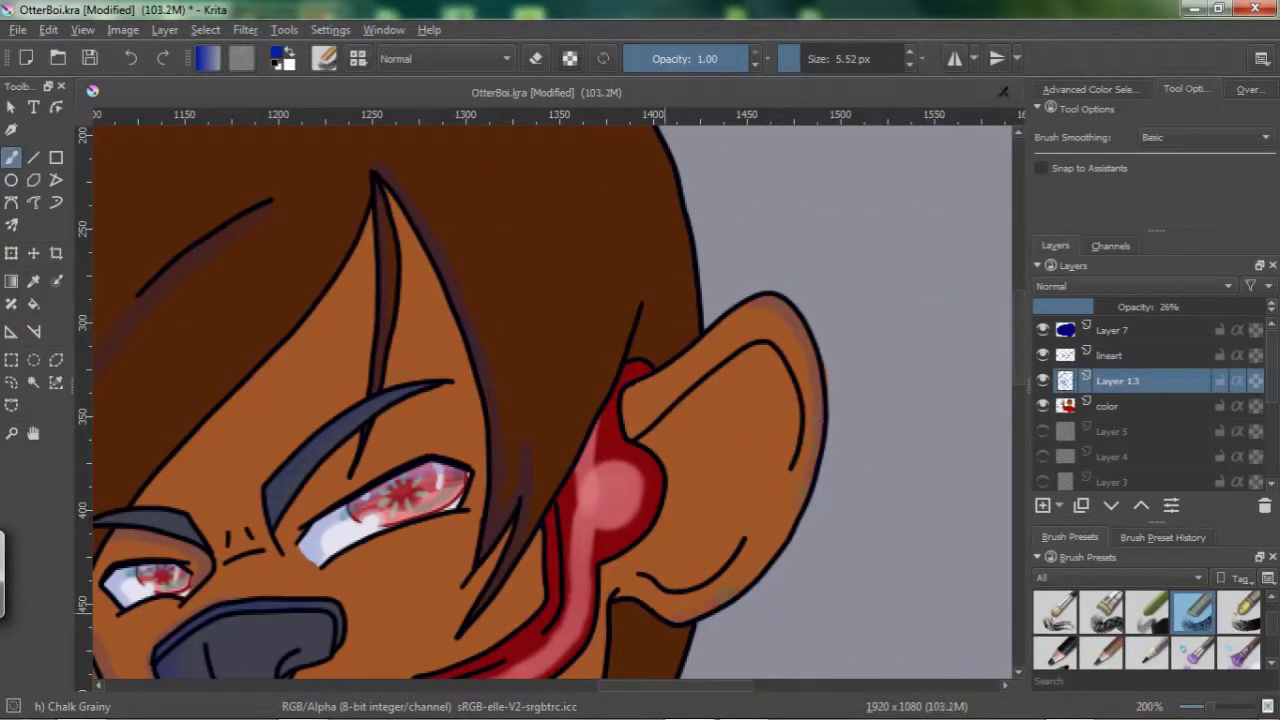
{"action": "left_click_drag", "start_coordinate": [1020, 388], "coordinate": [1020, 300]}
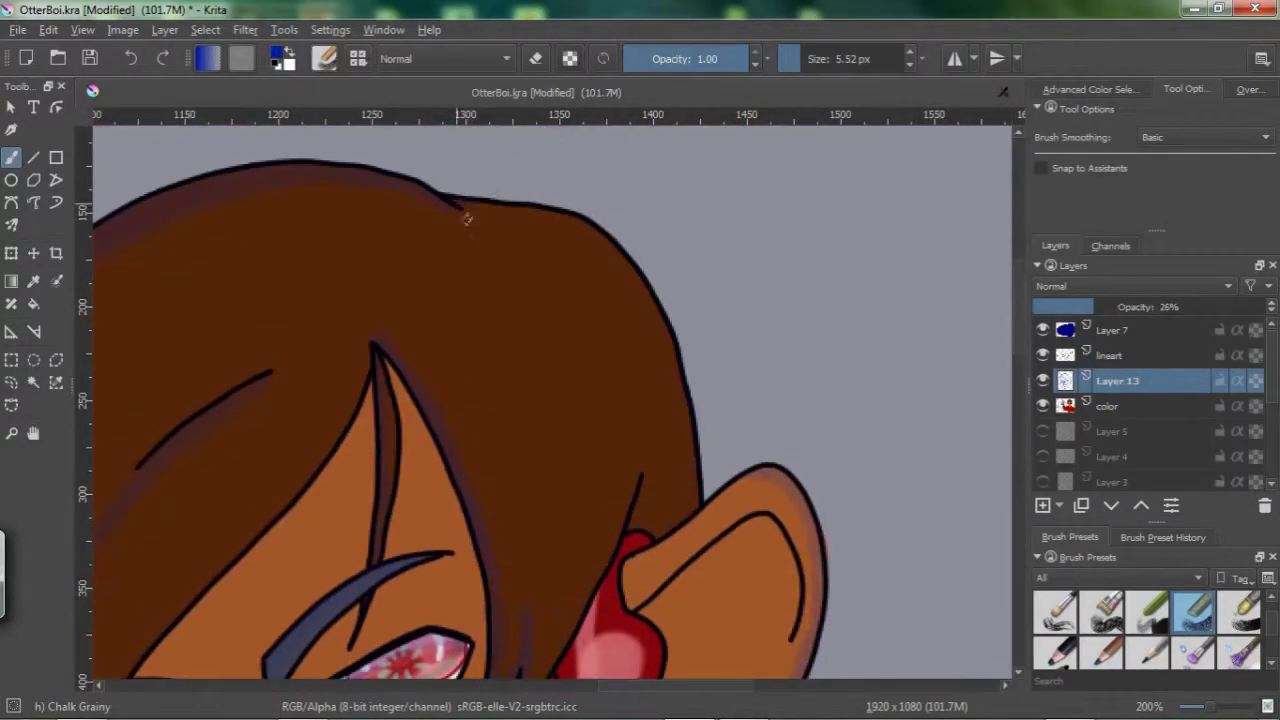
Step: Add one more shading stroke and zoom out to view the whole illustration
{"action": "left_click_drag", "start_coordinate": [684, 515], "coordinate": [633, 264]}
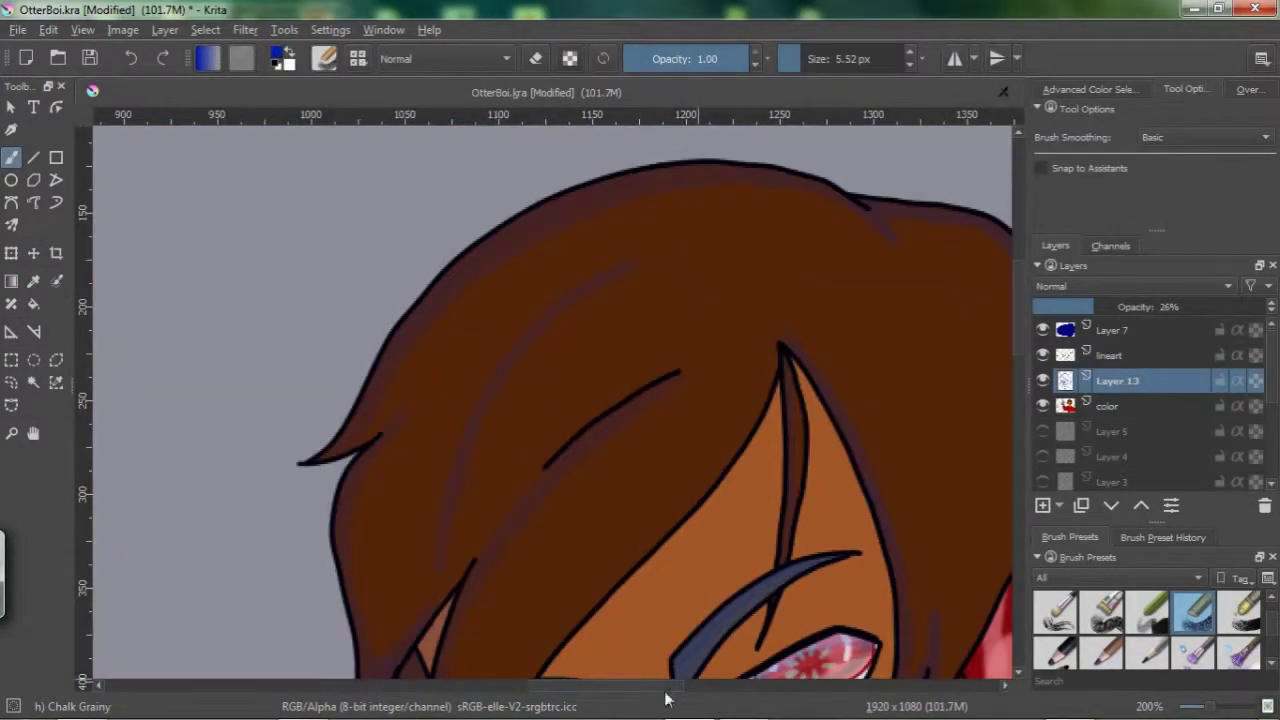
{"action": "right_click", "coordinate": [600, 420]}
{"action": "left_click_drag", "start_coordinate": [840, 370], "coordinate": [840, 420]}
Step: Slightly lower the shading layer opacity and zoom in on the gloved gun hand
{"action": "left_click_drag", "start_coordinate": [1095, 307], "coordinate": [1085, 307]}
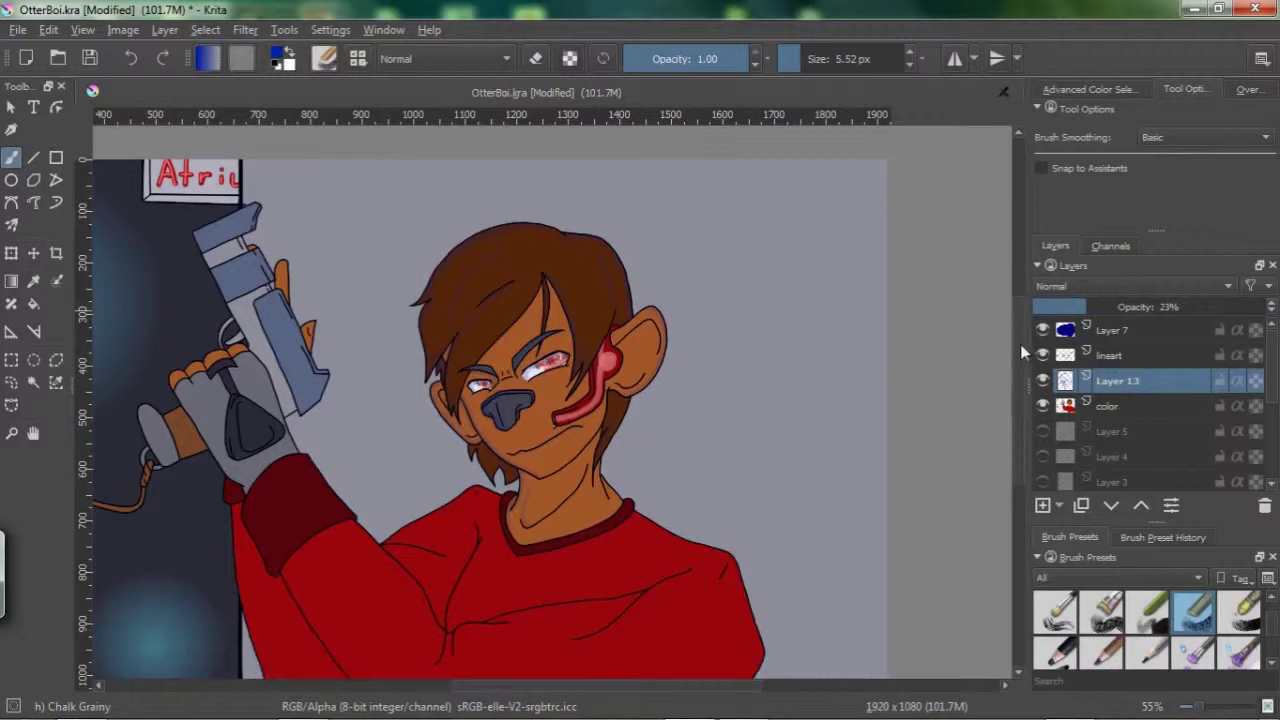
{"action": "right_click", "coordinate": [600, 400]}
{"action": "left_click_drag", "start_coordinate": [840, 420], "coordinate": [840, 370]}
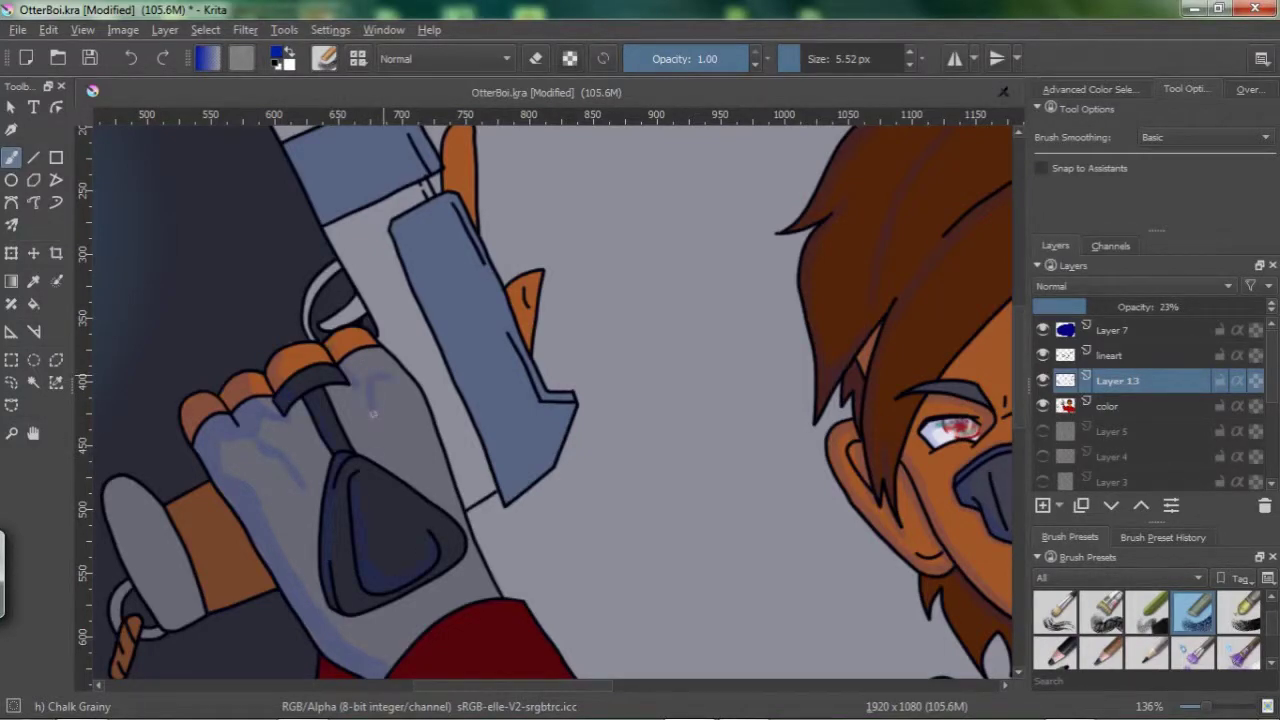
{"action": "scroll", "coordinate": [500, 400], "scroll_direction": "down", "scroll_amount": 3}
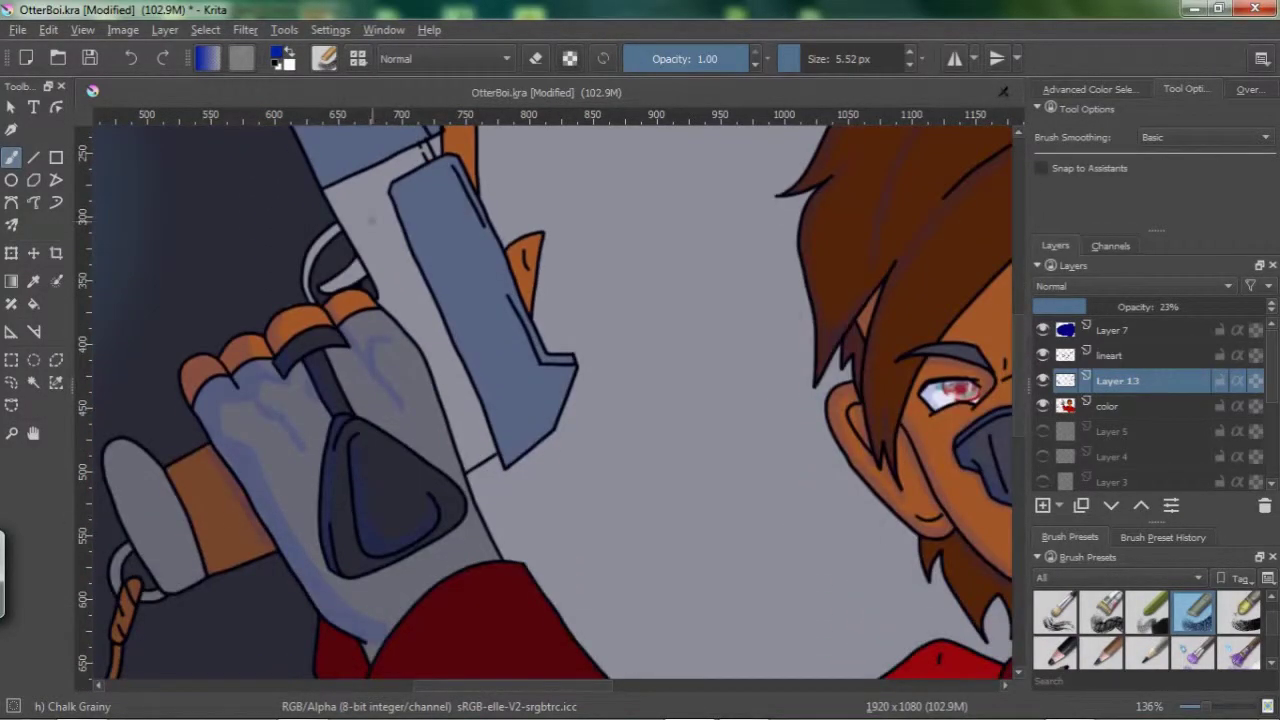
{"action": "key", "text": "space"}
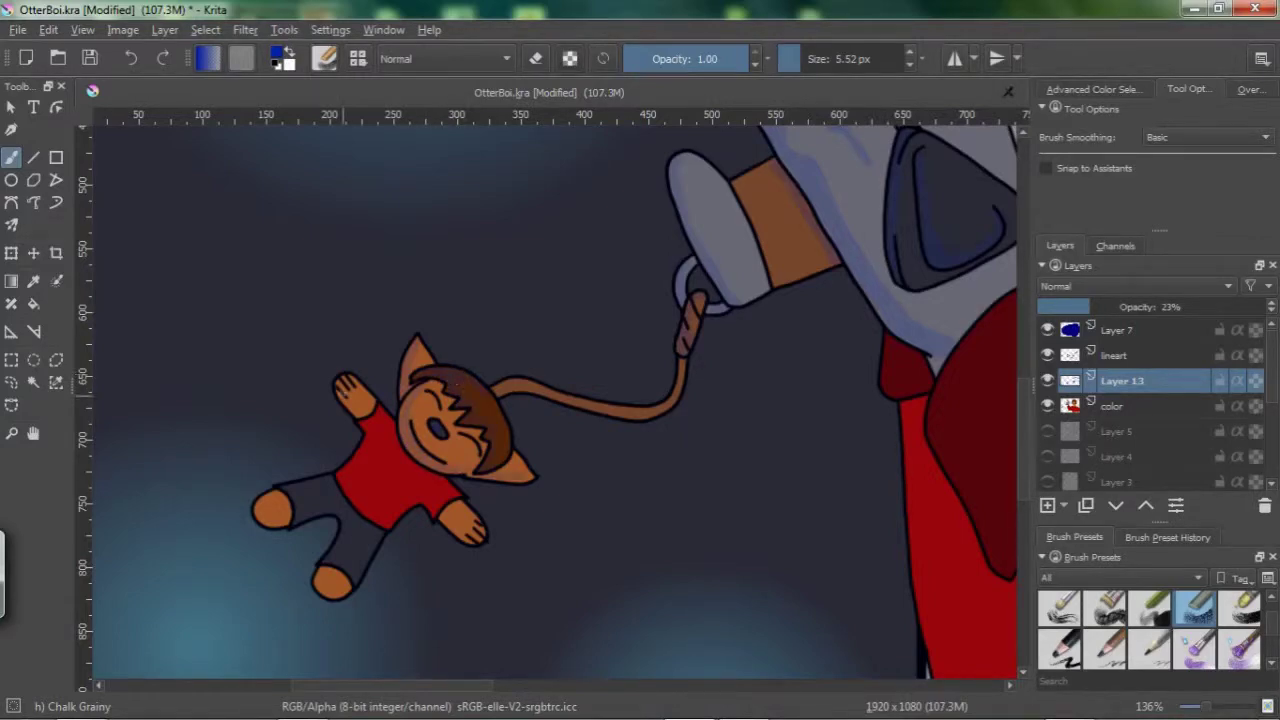
{"action": "right_click", "coordinate": [425, 503]}
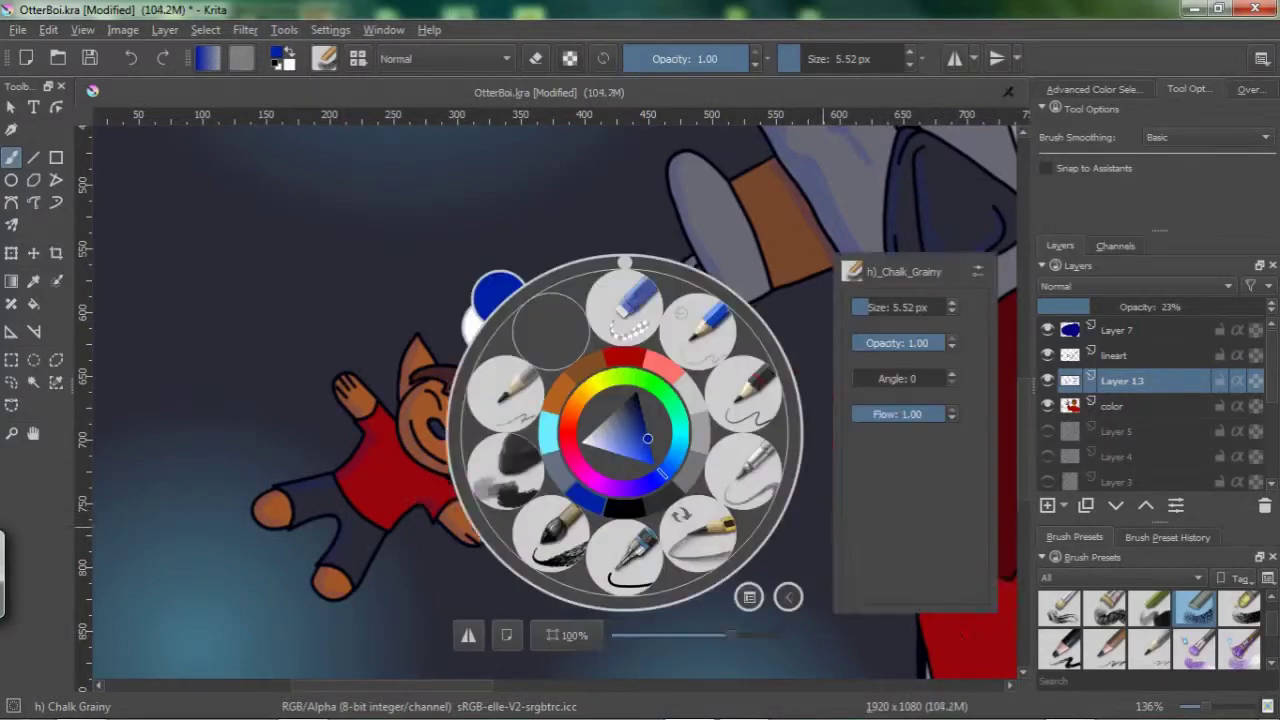
{"action": "scroll", "coordinate": [233, 380], "scroll_direction": "up", "scroll_amount": 5}
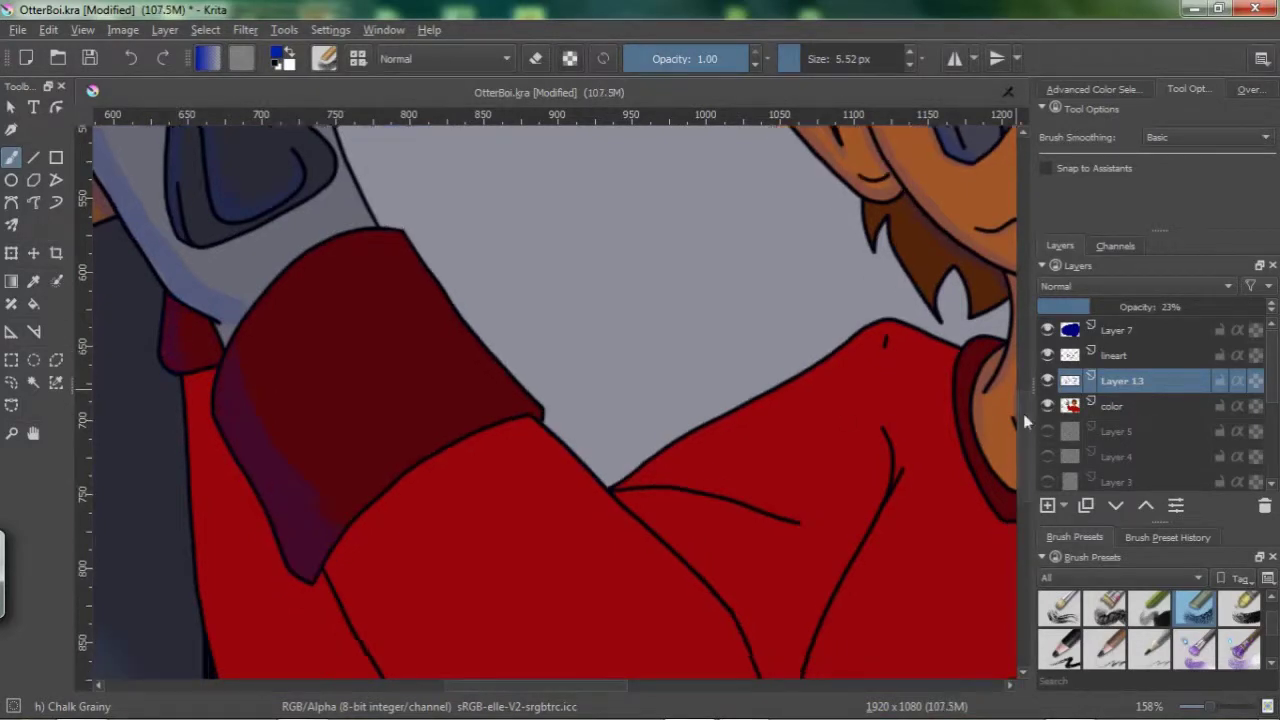
{"action": "scroll", "coordinate": [500, 400], "scroll_direction": "down", "scroll_amount": 2}
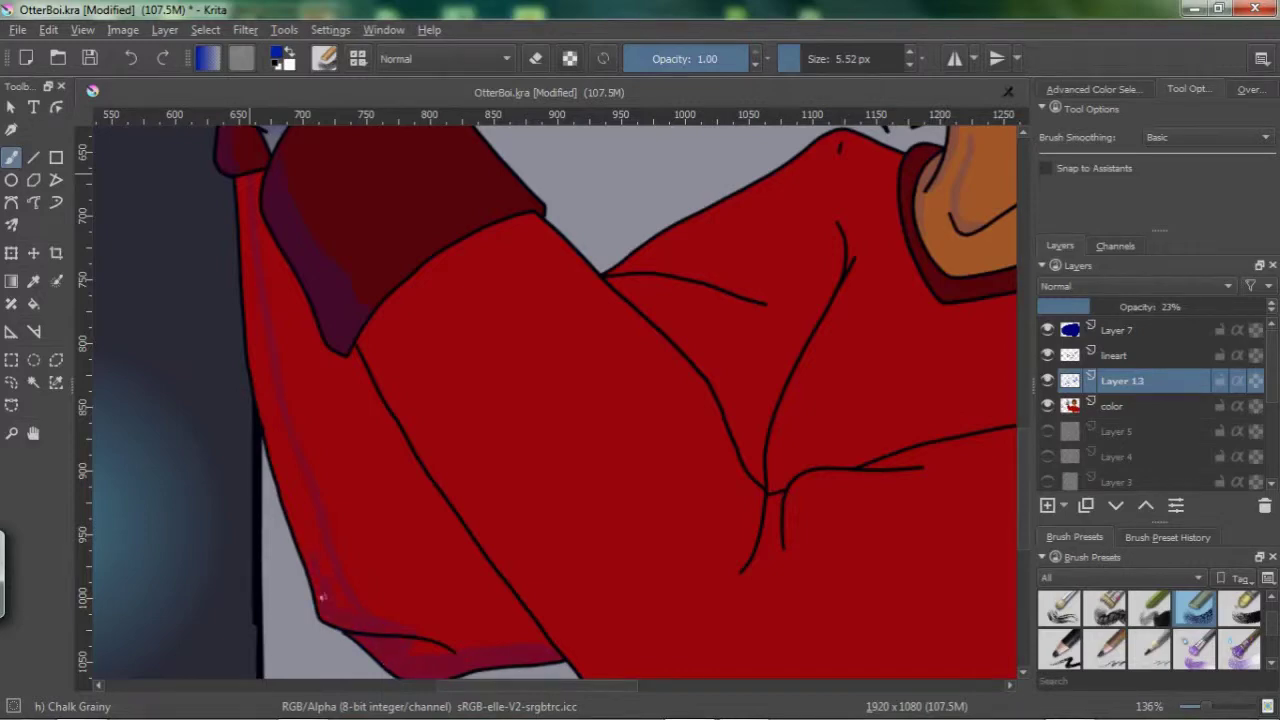
Step: Shade a shirt fold purple, then switch to a small detail chalk brush and shade below the collar
{"action": "right_click", "coordinate": [251, 259]}
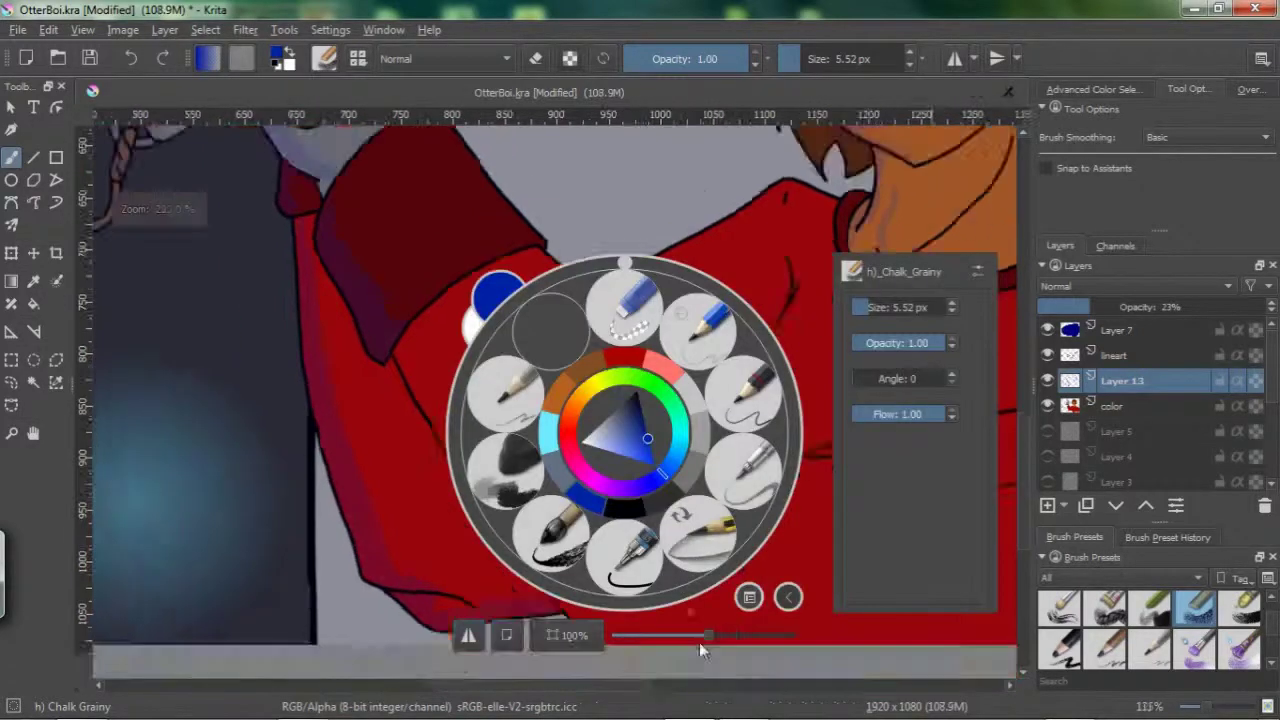
{"action": "scroll", "coordinate": [380, 540], "scroll_direction": "up", "scroll_amount": 4}
{"action": "left_click_drag", "start_coordinate": [375, 290], "coordinate": [388, 420]}
{"action": "scroll", "coordinate": [380, 390], "scroll_direction": "down", "scroll_amount": 1}
{"action": "scroll", "coordinate": [370, 365], "scroll_direction": "down", "scroll_amount": 3}
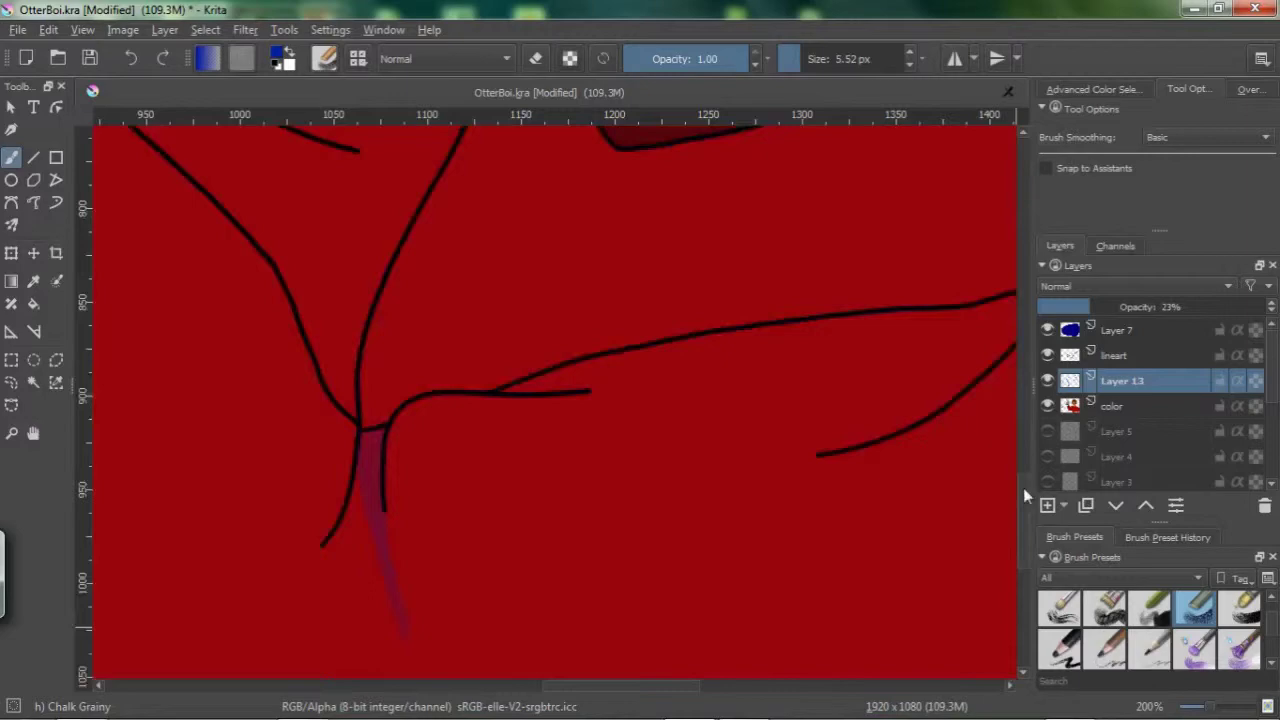
{"action": "scroll", "coordinate": [400, 400], "scroll_direction": "up", "scroll_amount": 2}
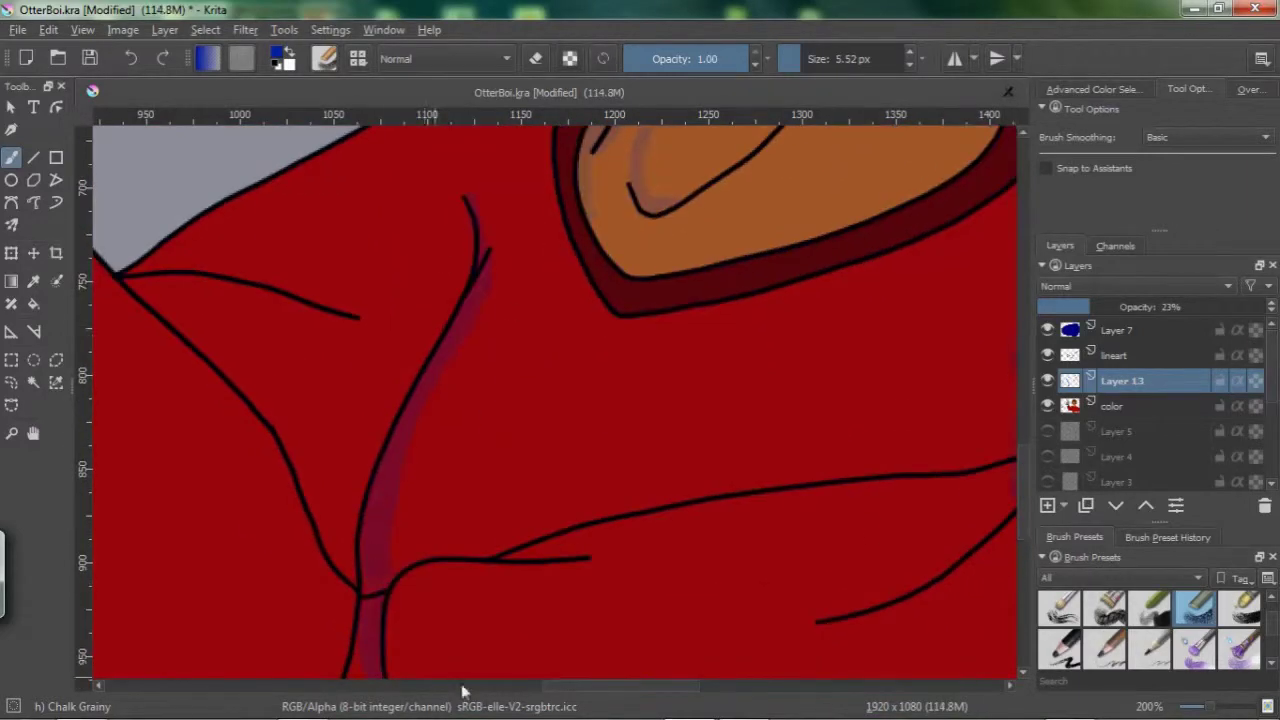
{"action": "right_click", "coordinate": [500, 400]}
{"action": "left_click", "coordinate": [480, 310]}
{"action": "key", "text": "e"}
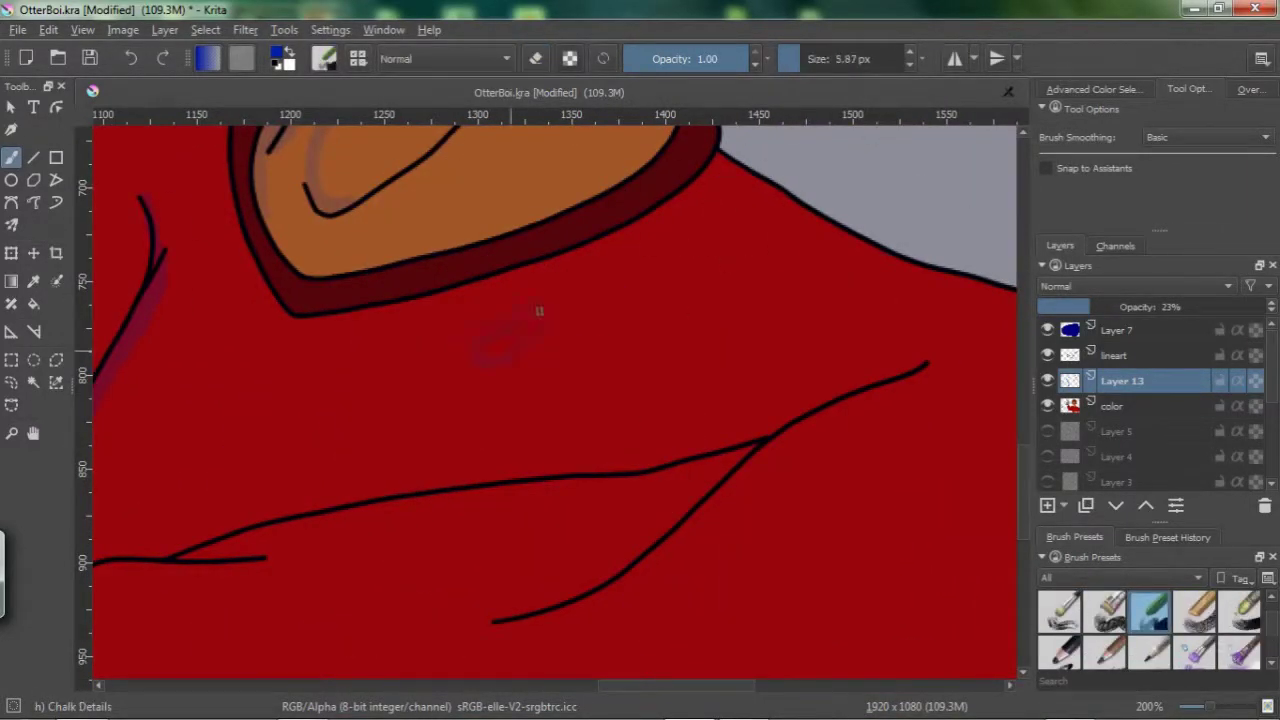
{"action": "left_click_drag", "start_coordinate": [540, 310], "coordinate": [540, 550]}
Step: Shade the shoulder folds, the sleeve's lower edge, the cuff fold and the long vertical fold
{"action": "left_click_drag", "start_coordinate": [297, 521], "coordinate": [666, 316]}
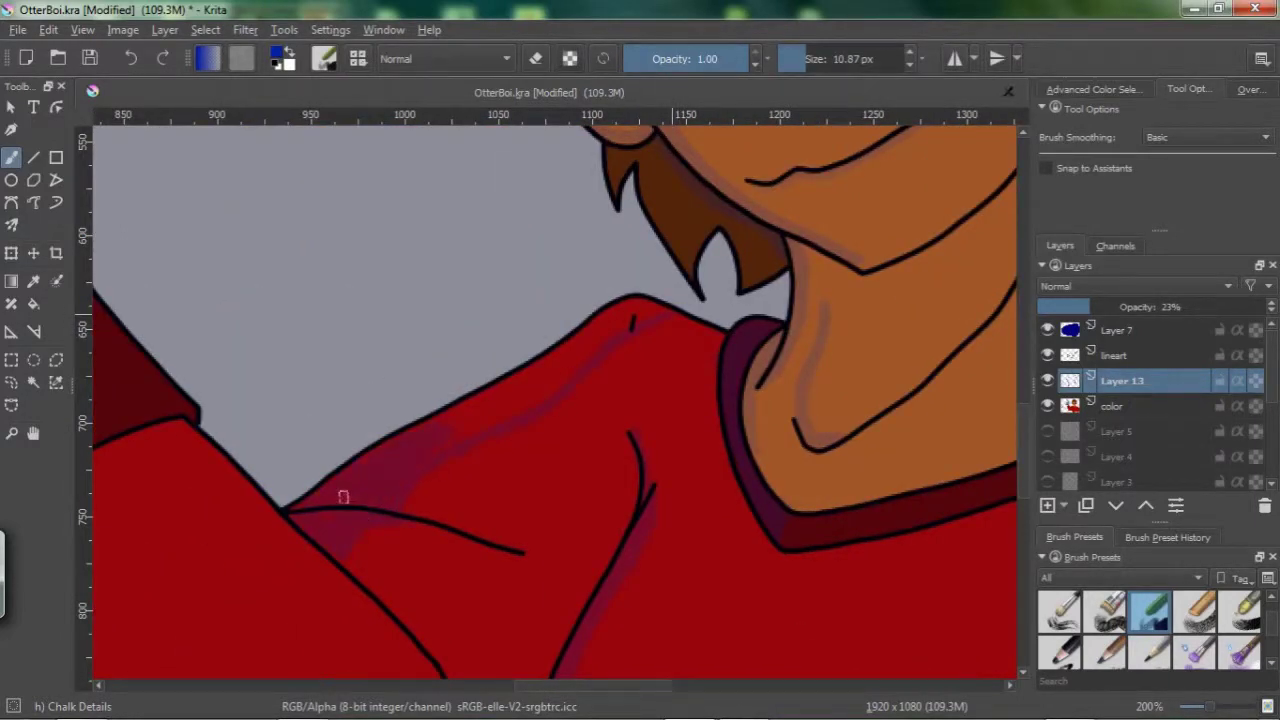
{"action": "left_click_drag", "start_coordinate": [686, 322], "coordinate": [520, 442]}
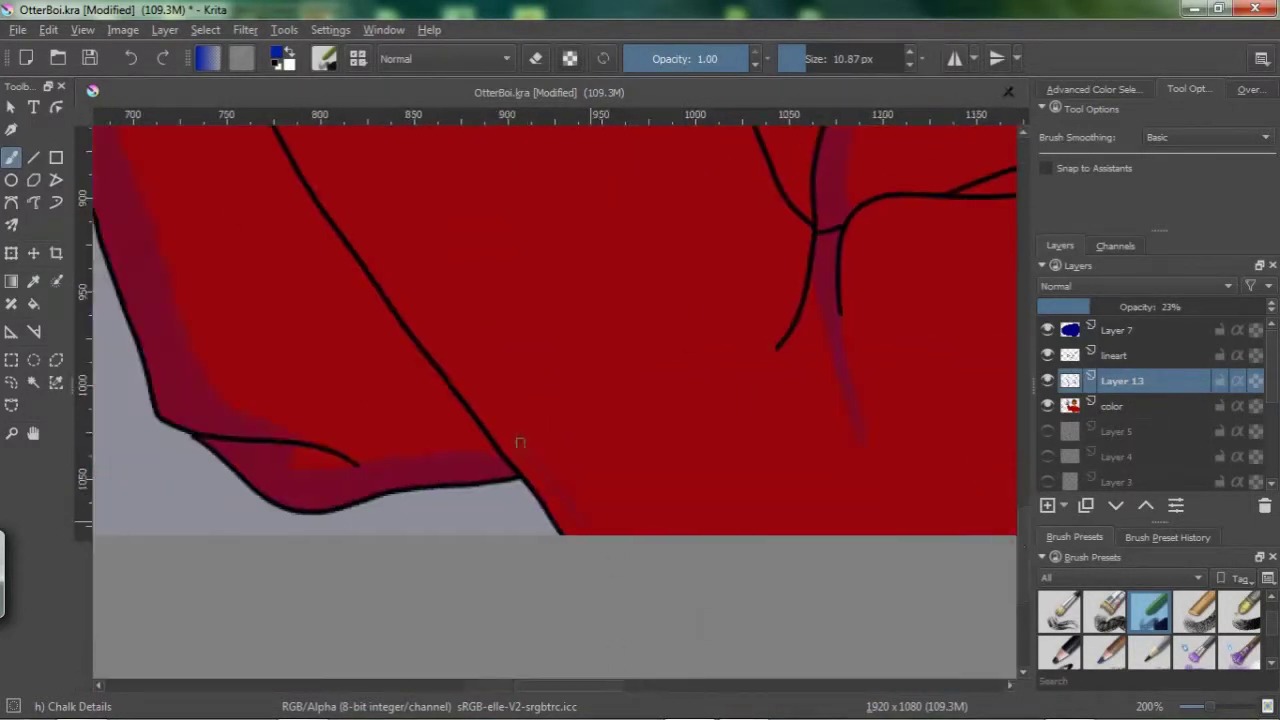
{"action": "left_click_drag", "start_coordinate": [320, 178], "coordinate": [237, 366]}
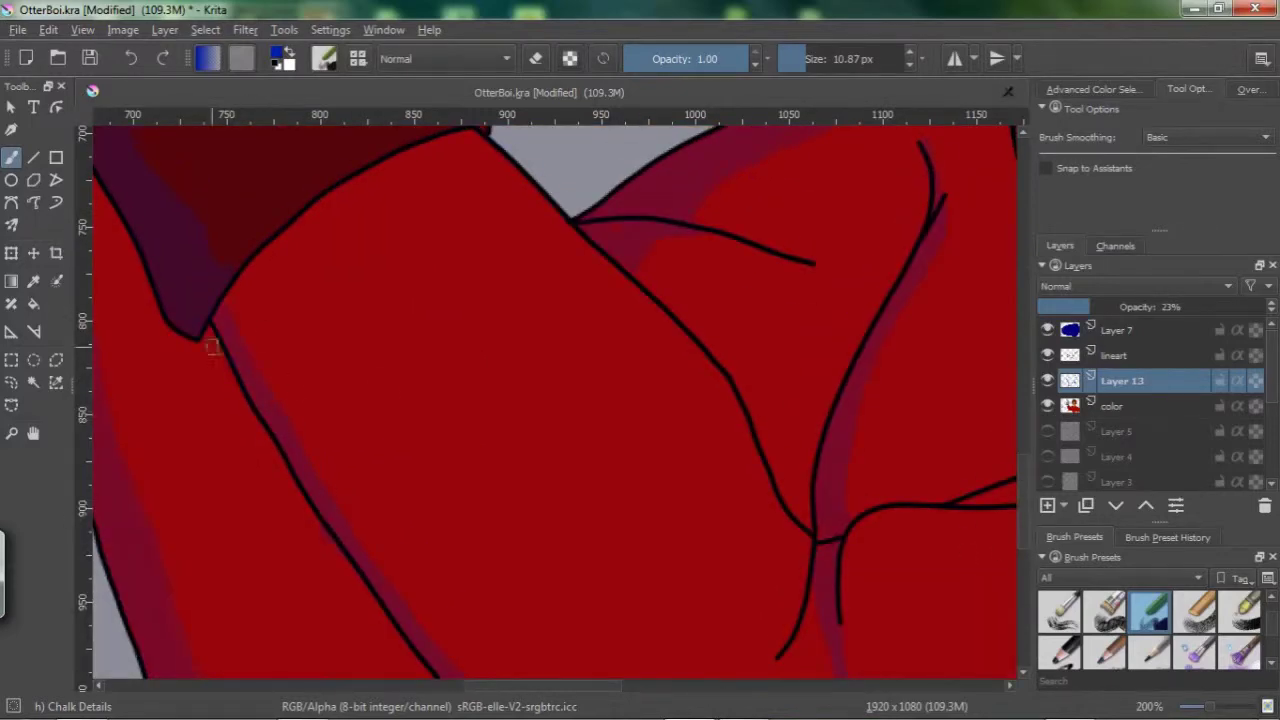
{"action": "left_click_drag", "start_coordinate": [419, 664], "coordinate": [475, 500]}
{"action": "right_click", "coordinate": [620, 430]}
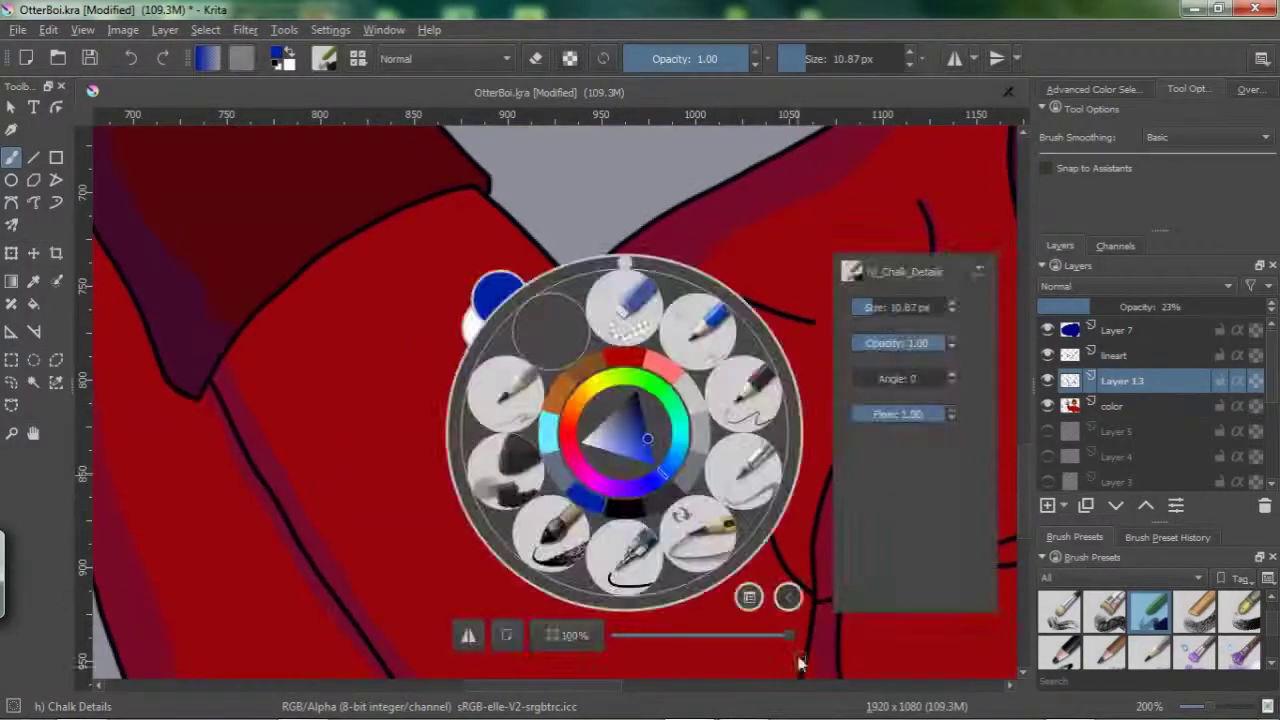
{"action": "right_click", "coordinate": [620, 430]}
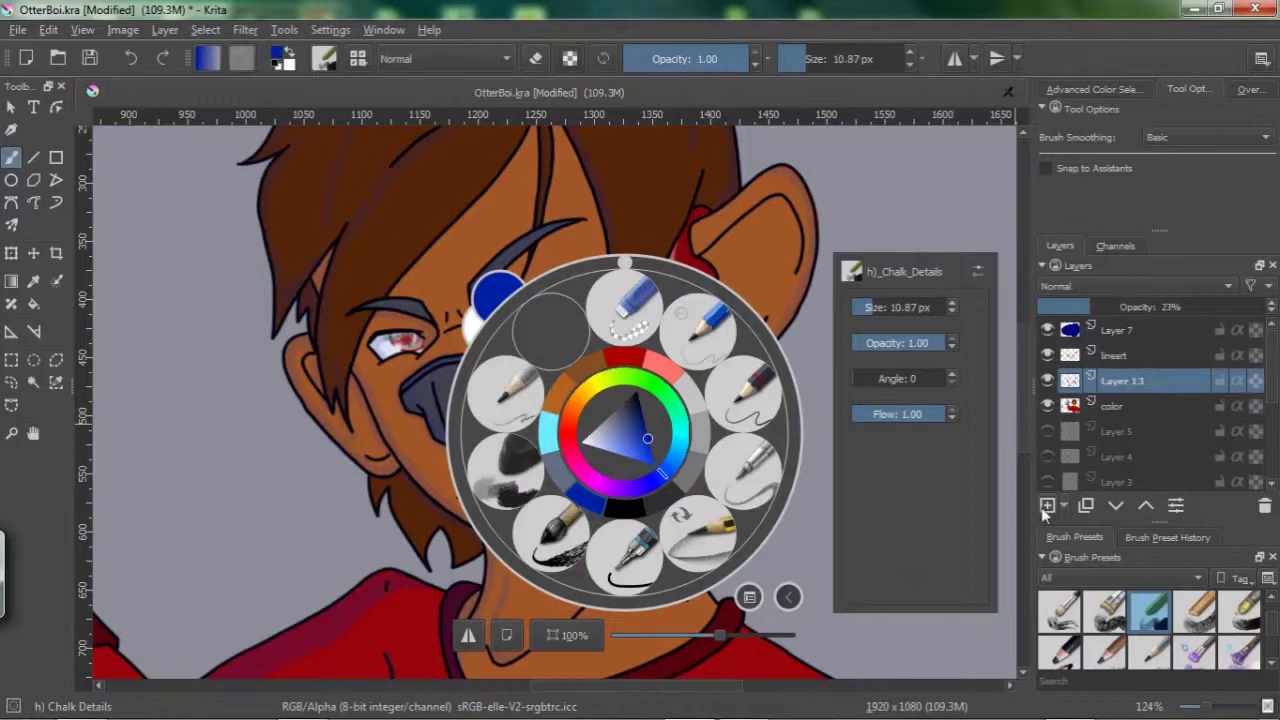